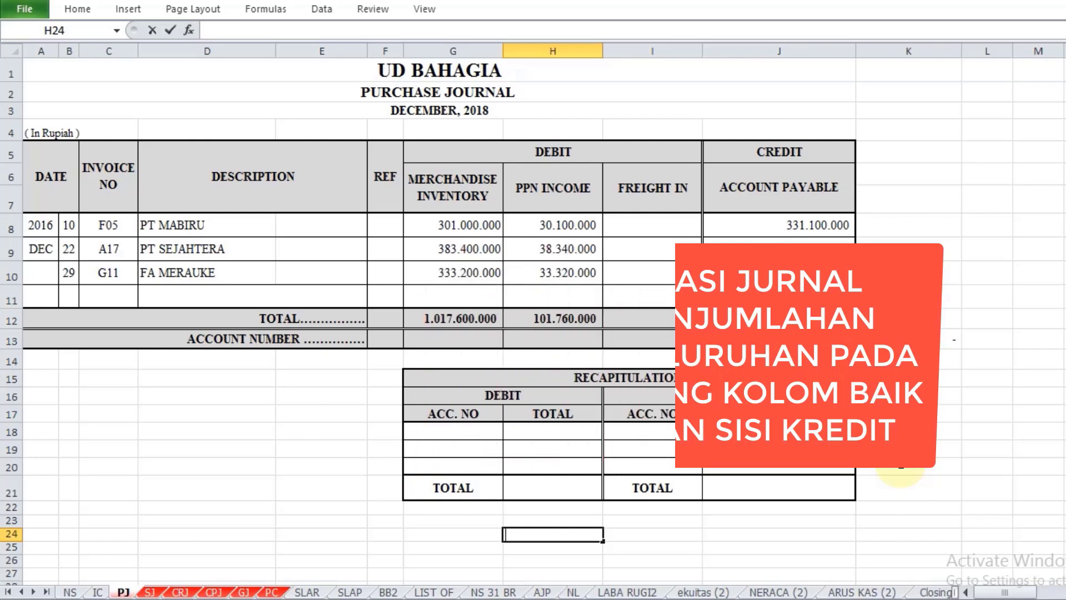
Step: Link the Merchandise Inventory account number in cell G13 to its code on the NS sheet (=NS!B9)
text(W)
key(BackSpace)
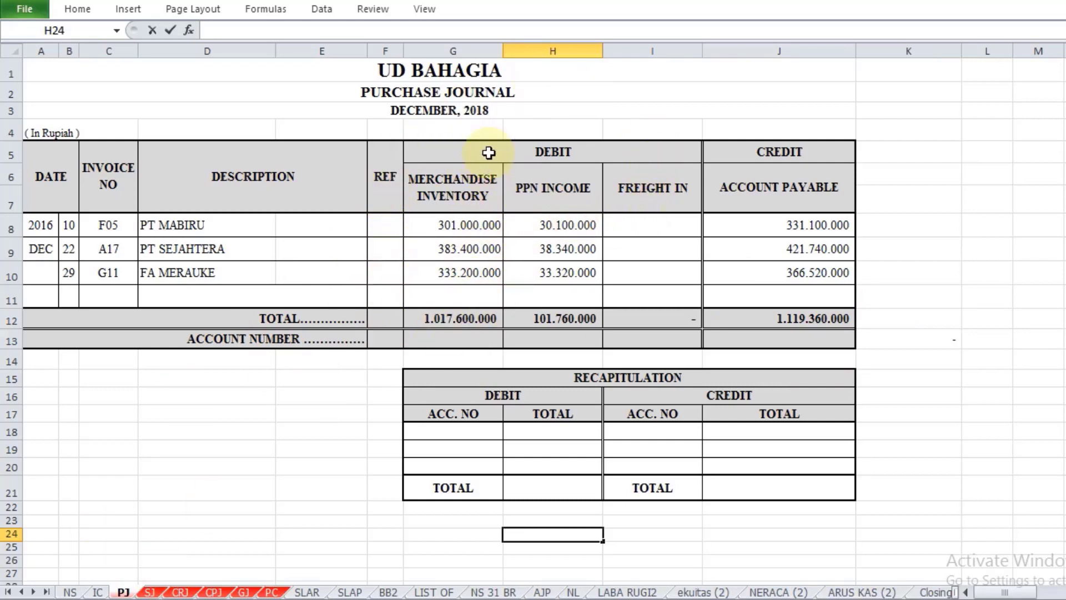
click(440, 340)
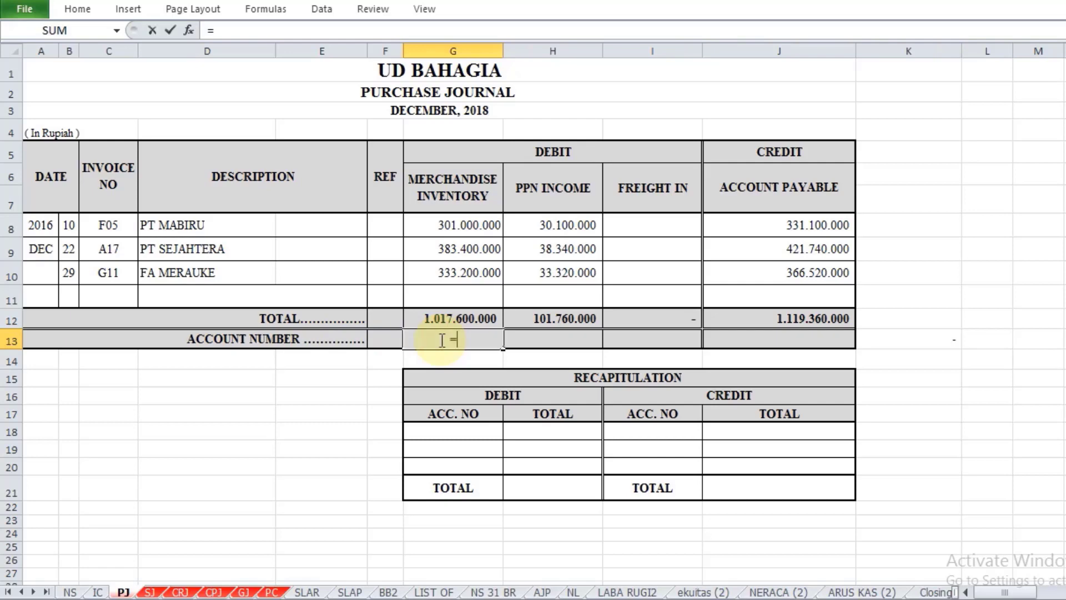
text(=)
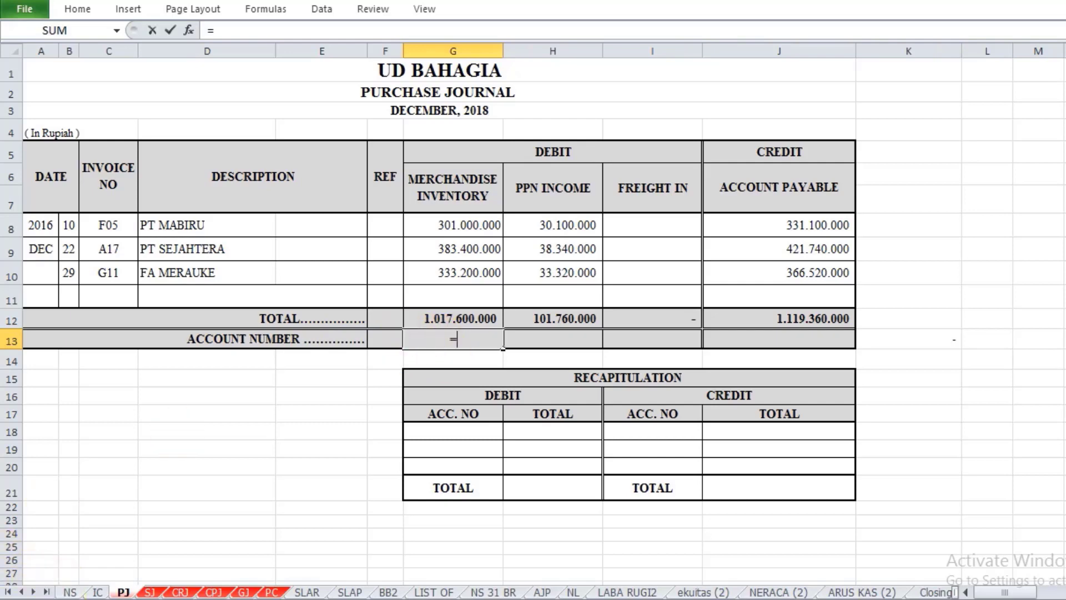
click(70, 592)
scroll(163, 446, up, 2)
scroll(164, 445, up, 4)
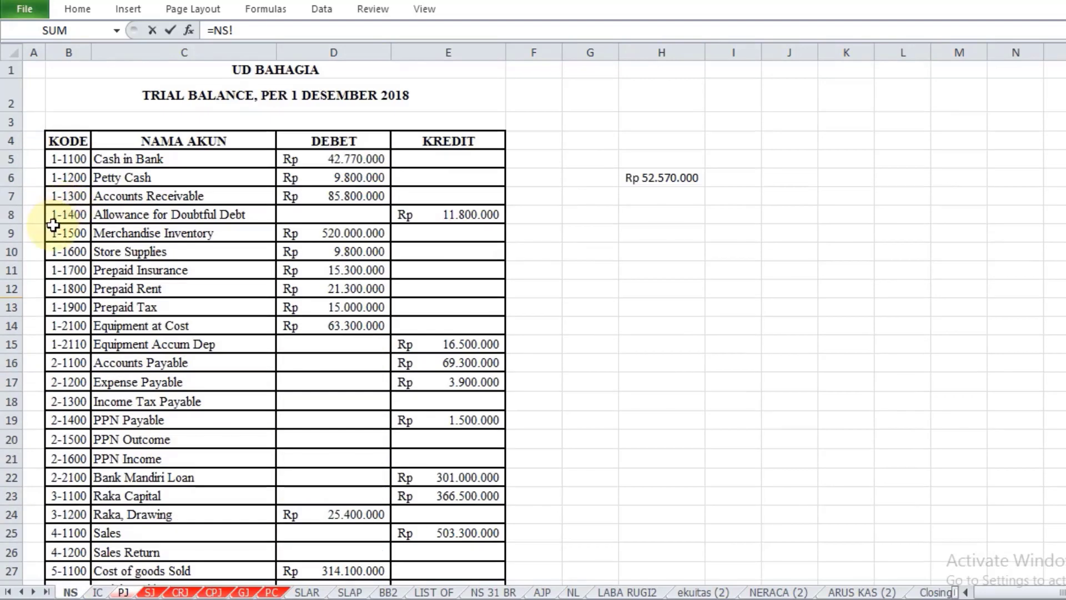
click(65, 233)
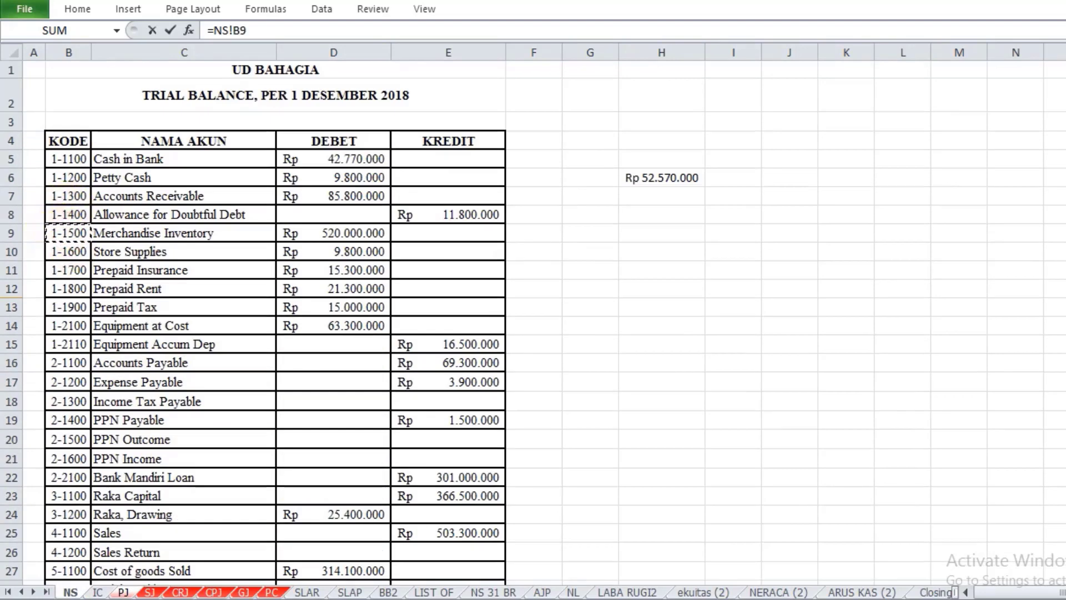
key(Return)
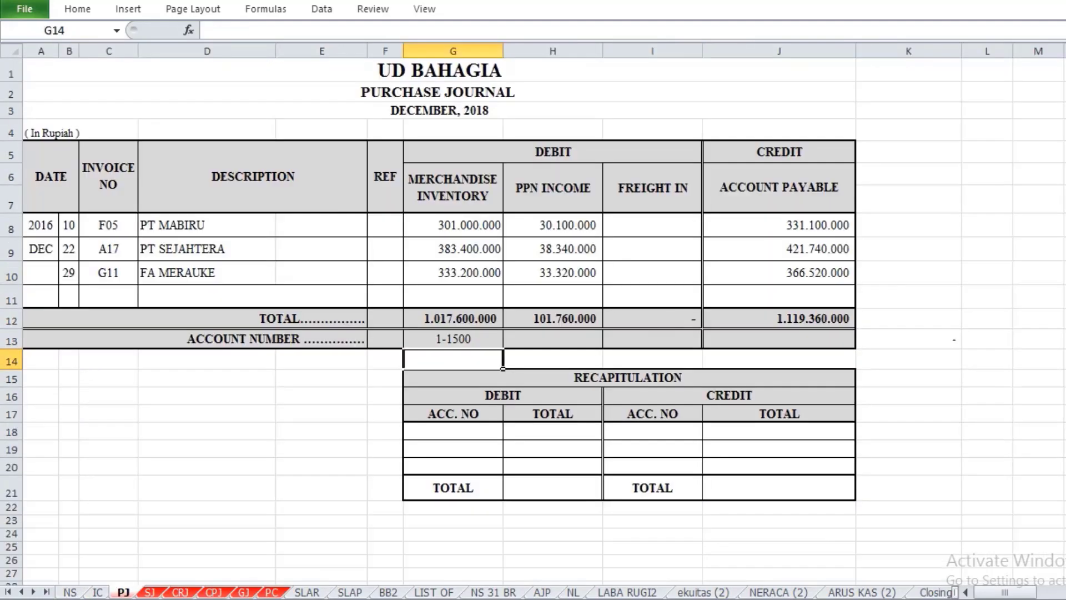
Step: Link the PPN Income account number in cell H13 to its code on the NS sheet (=NS!B21)
click(558, 342)
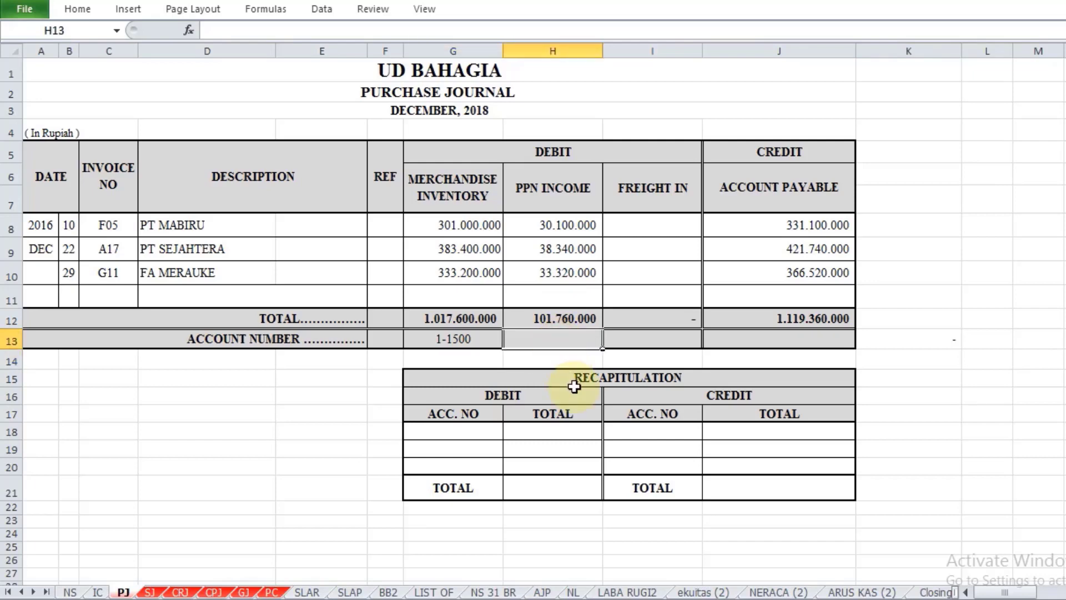
text(=)
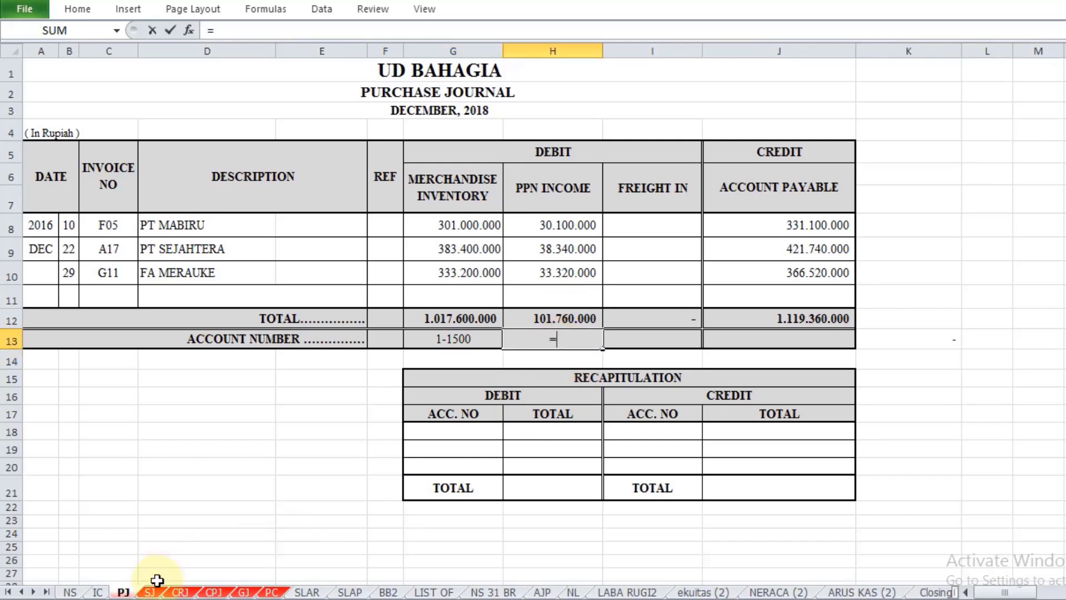
click(80, 593)
scroll(137, 345, down, 2)
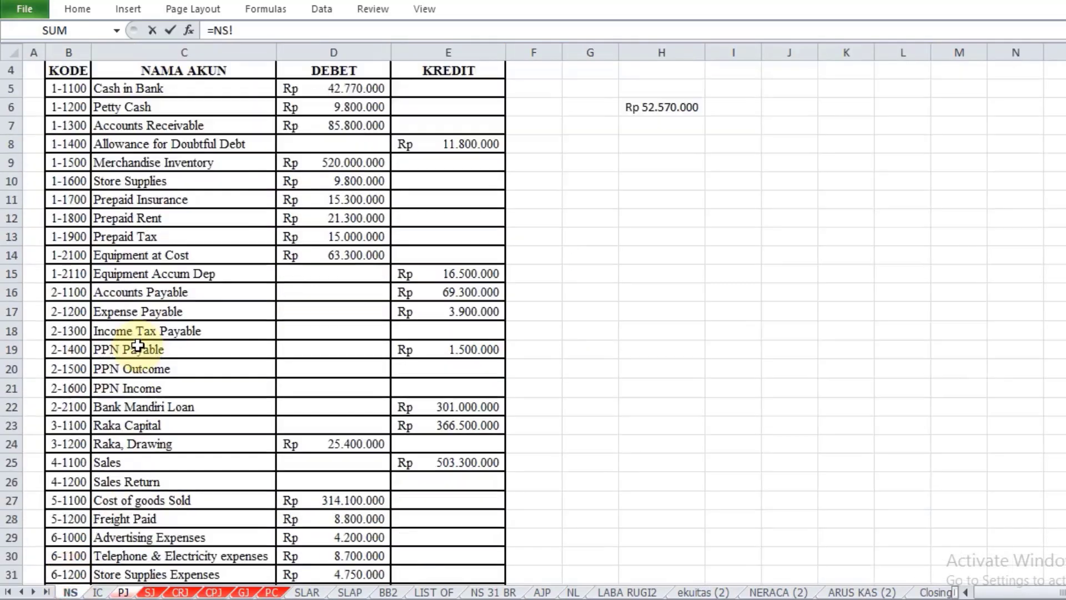
click(68, 332)
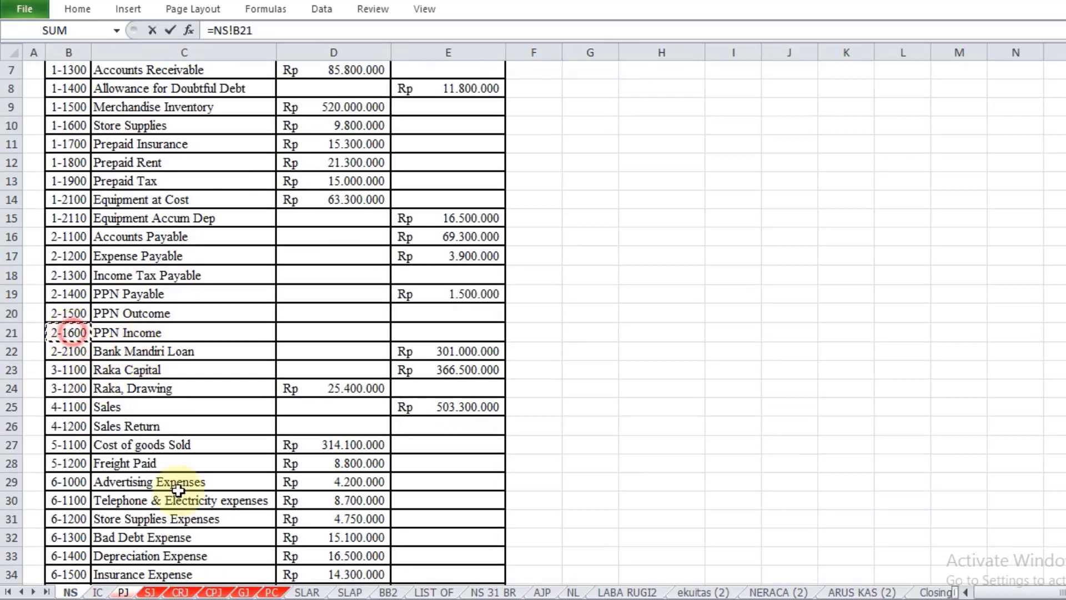
key(Return)
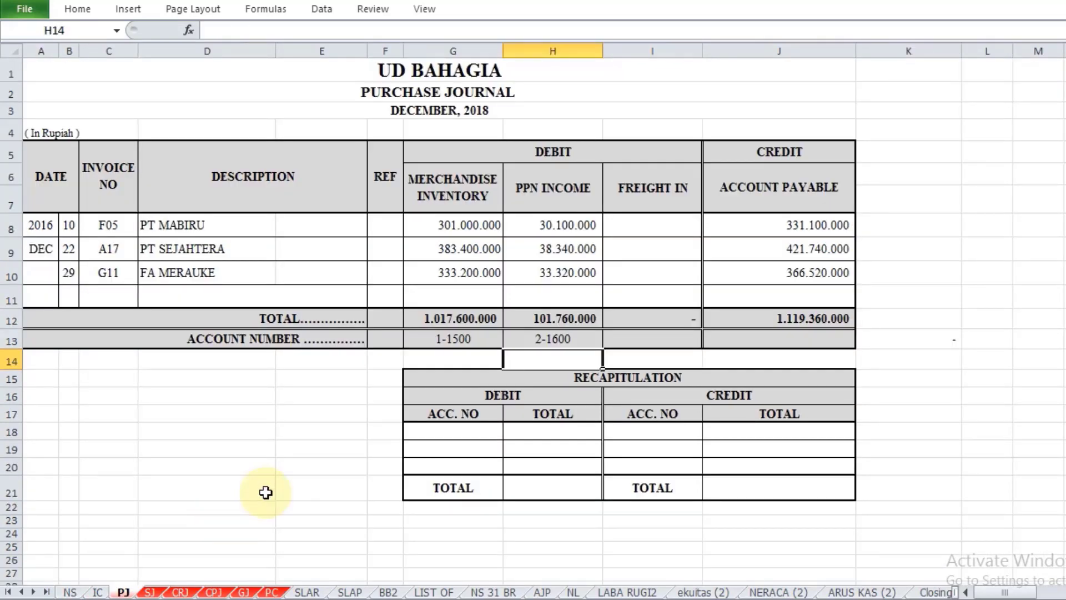
Step: Link the Account Payable account number in cell J13 to its code on the NS sheet (=NS!B16)
click(660, 338)
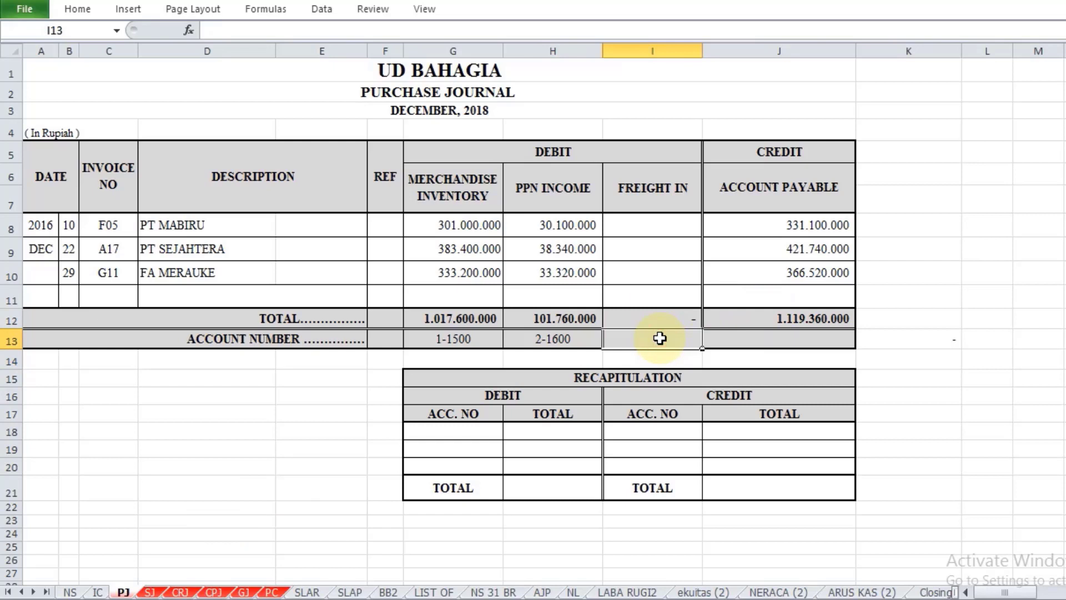
click(744, 339)
text(=)
key(BackSpace)
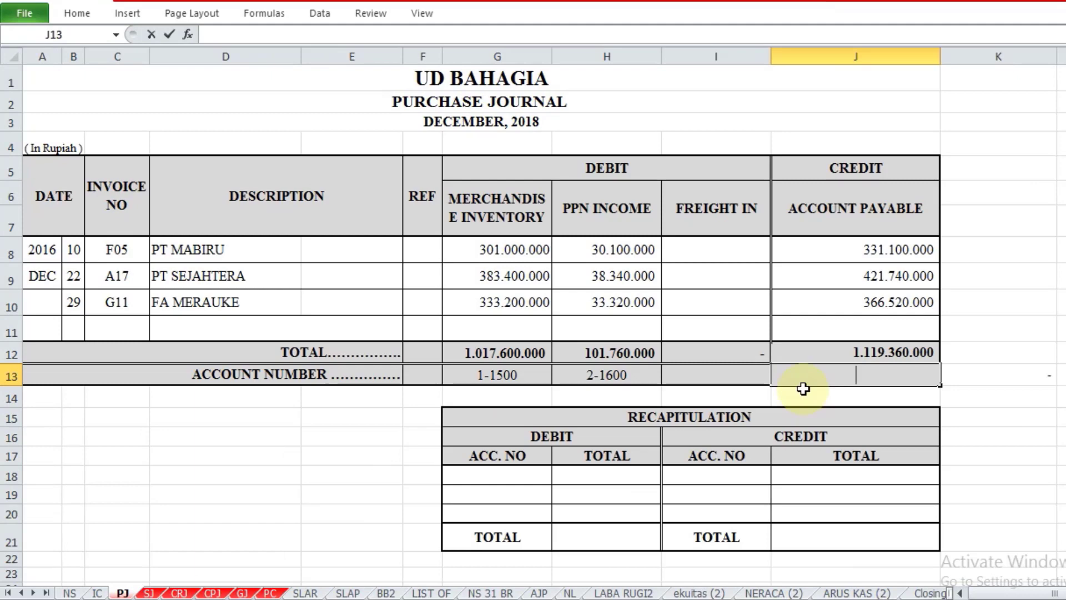
text(=)
click(69, 592)
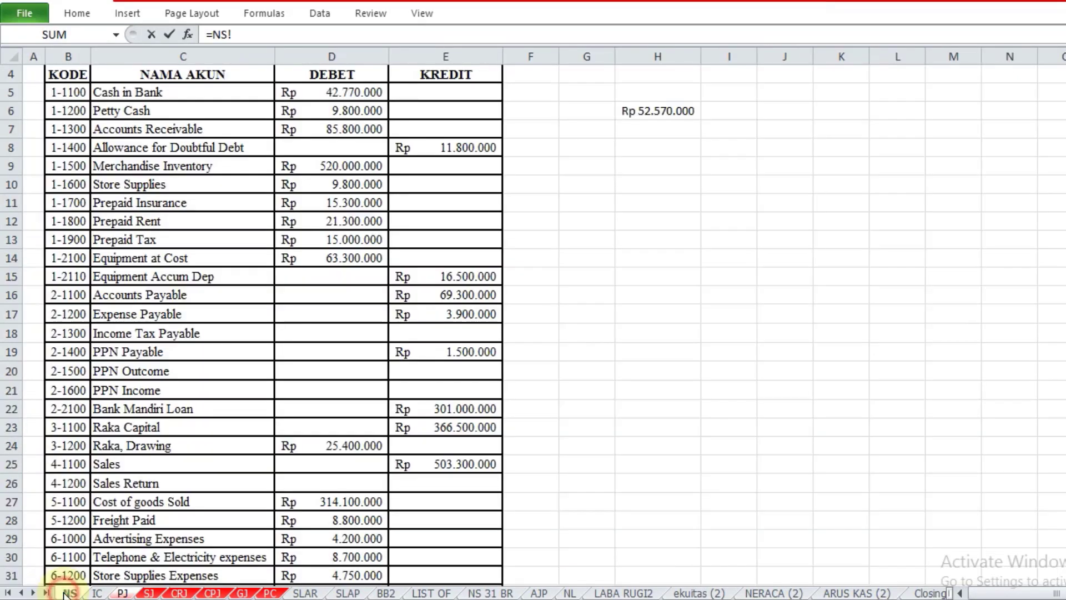
click(65, 295)
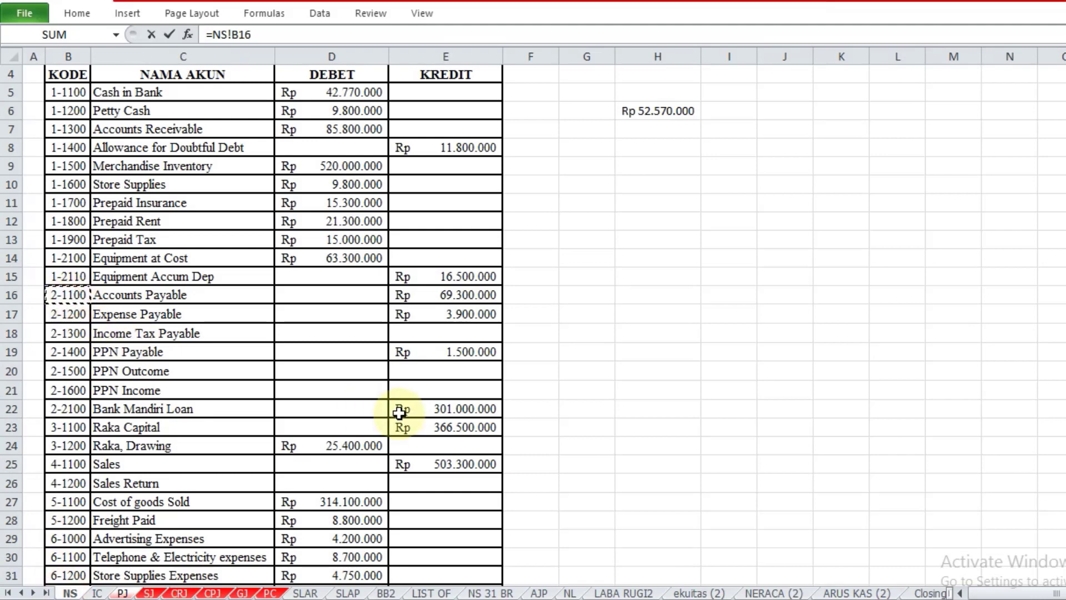
key(Return)
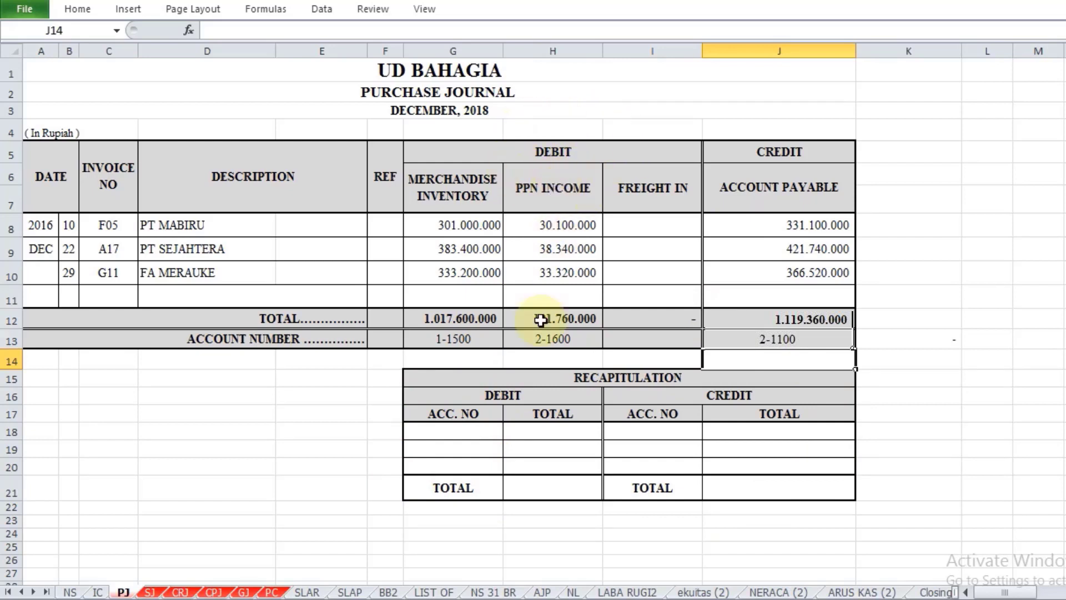
Step: Fill the recapitulation's debit account numbers in G18 and G19 by referencing G13 and H13
click(463, 431)
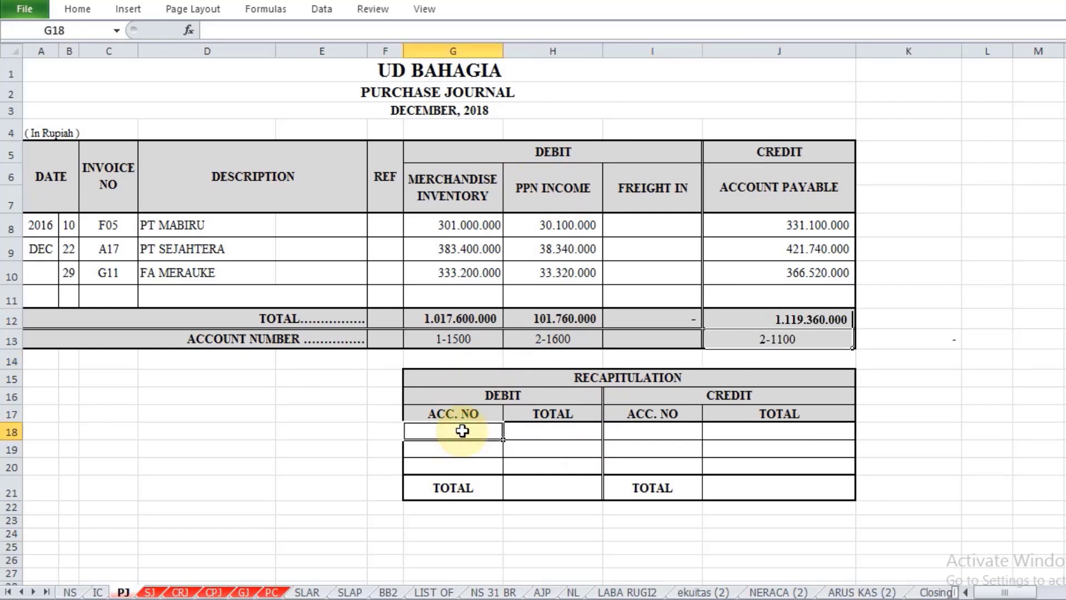
text(=)
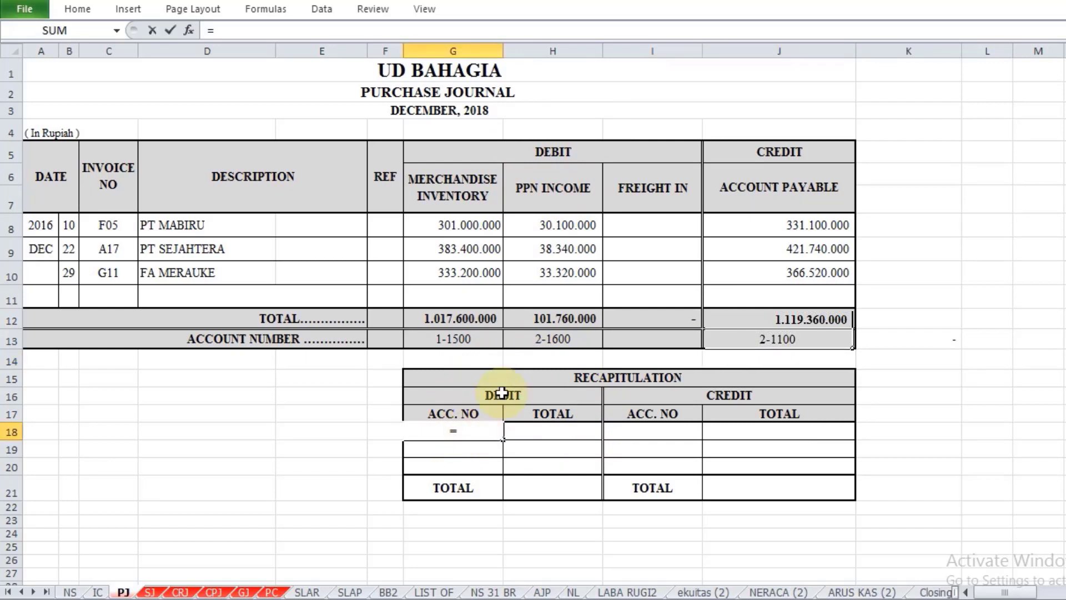
click(469, 338)
key(Return)
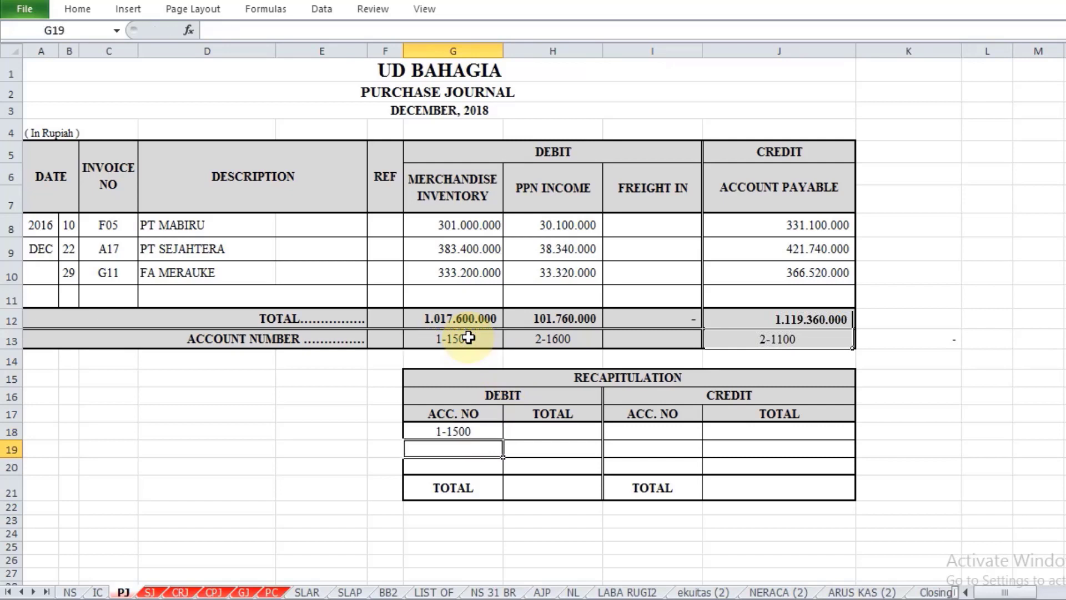
text(=)
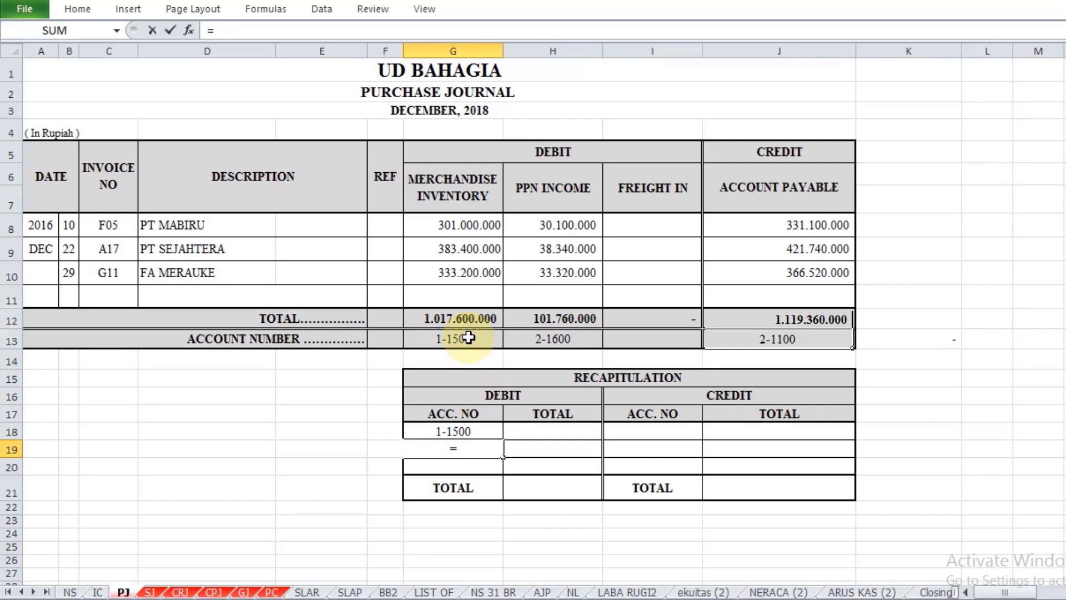
click(528, 340)
key(Return)
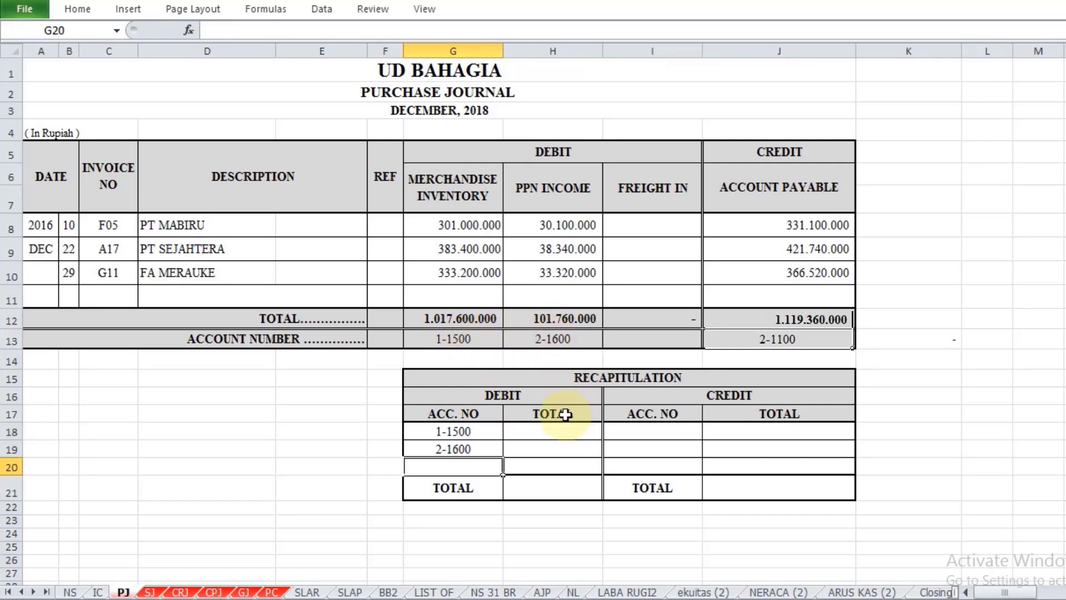
Step: Fill the recapitulation's debit totals in H18 and H19 by referencing the column totals G12 and H12
click(556, 432)
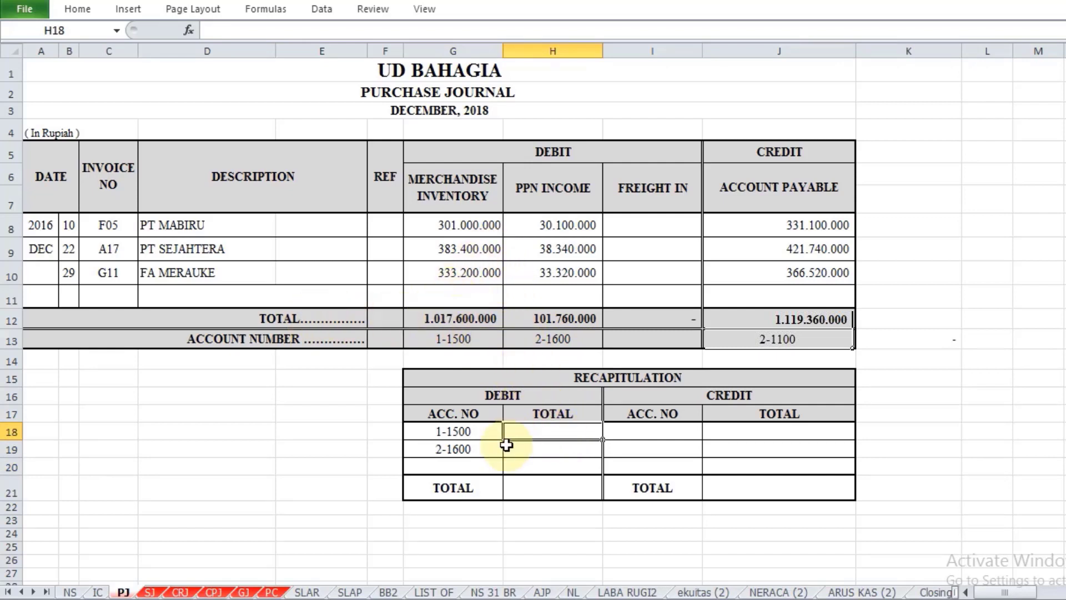
text(=)
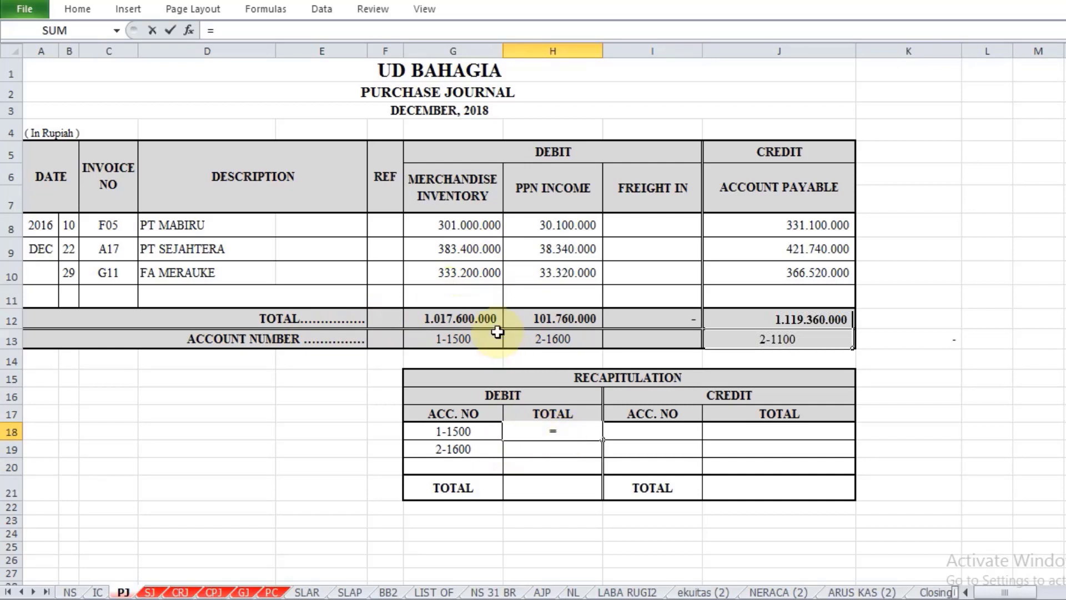
click(470, 318)
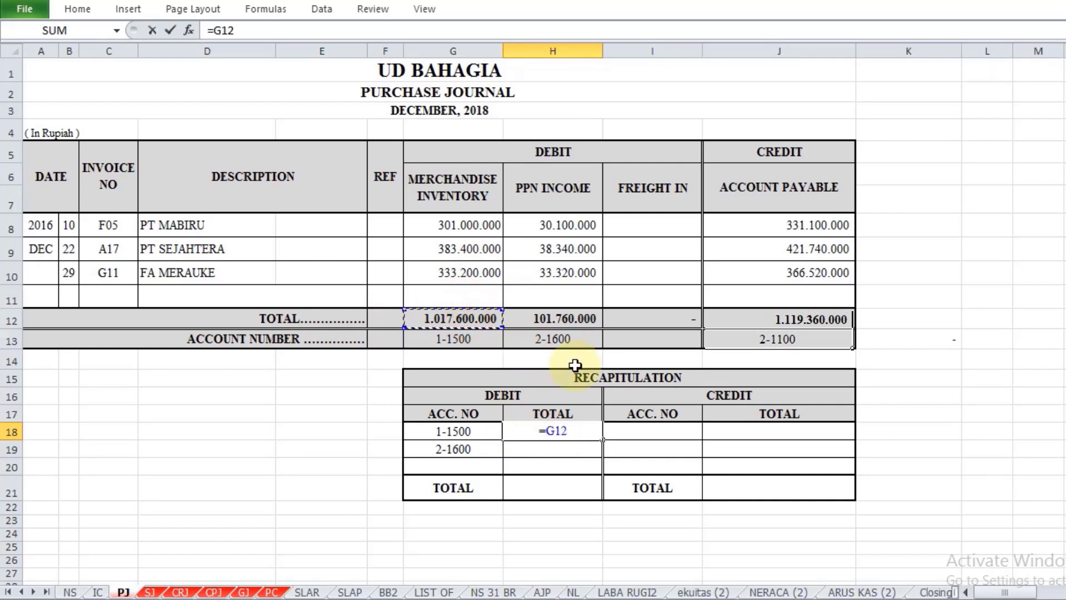
key(Return)
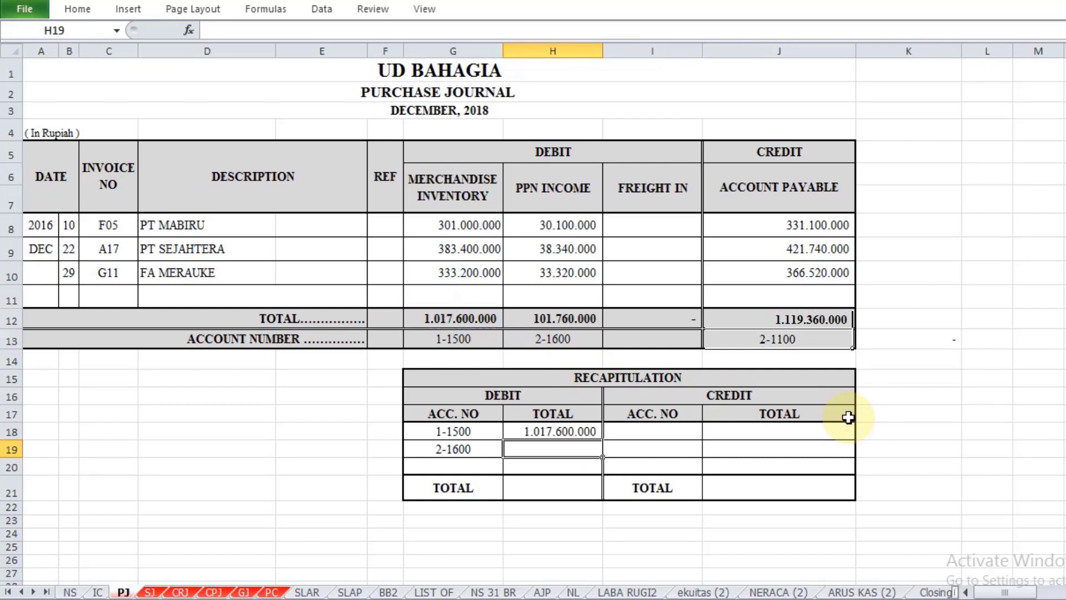
text(=)
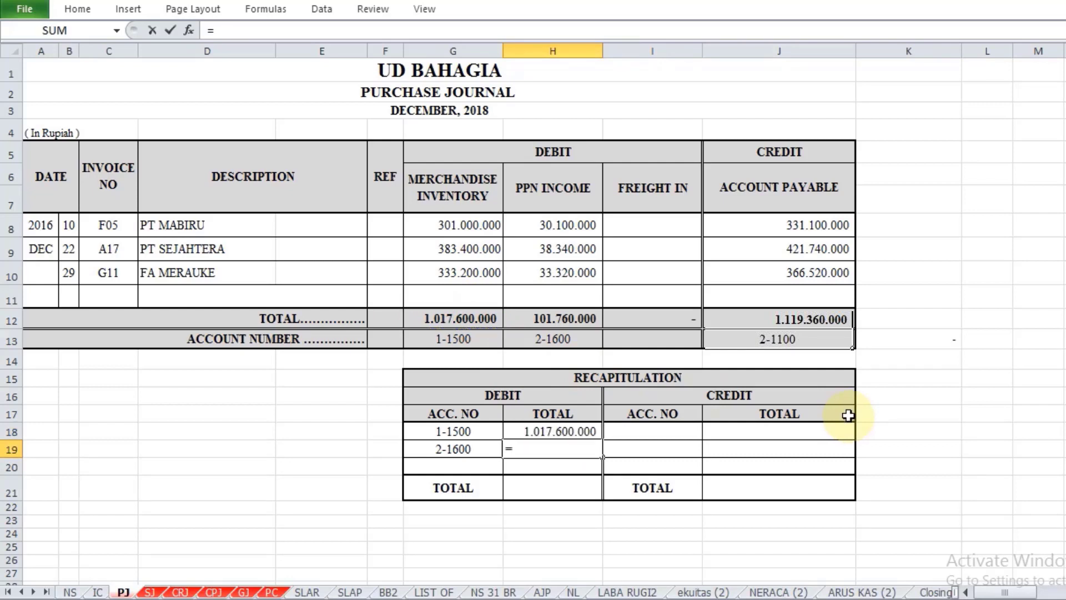
click(557, 318)
key(Return)
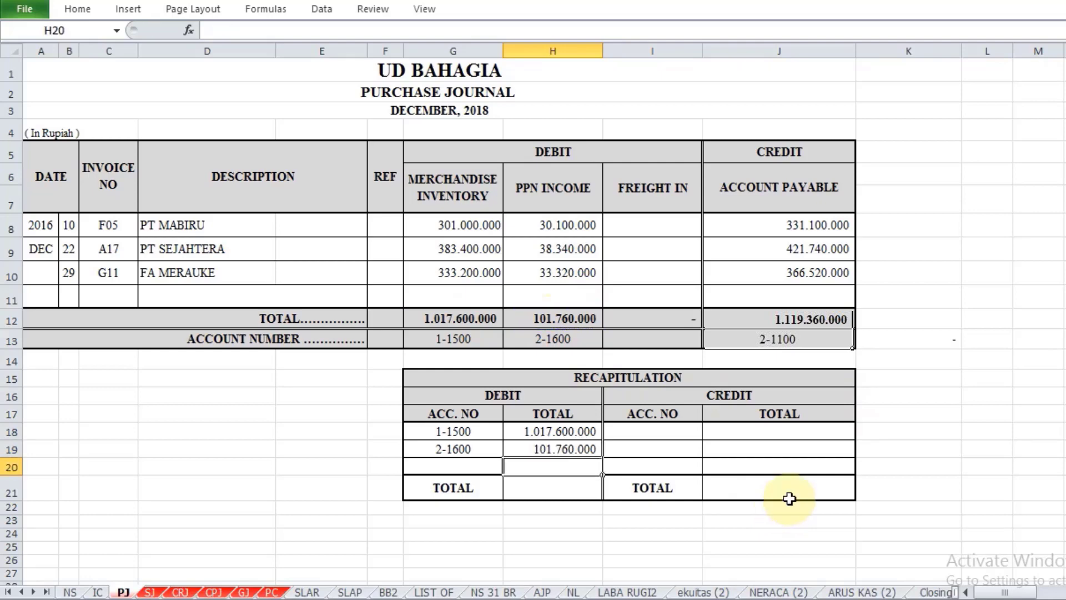
Step: Fill the recapitulation's credit row with the Account Payable number (=J13) in I18 and its total (=J12) in J18
double_click(661, 429)
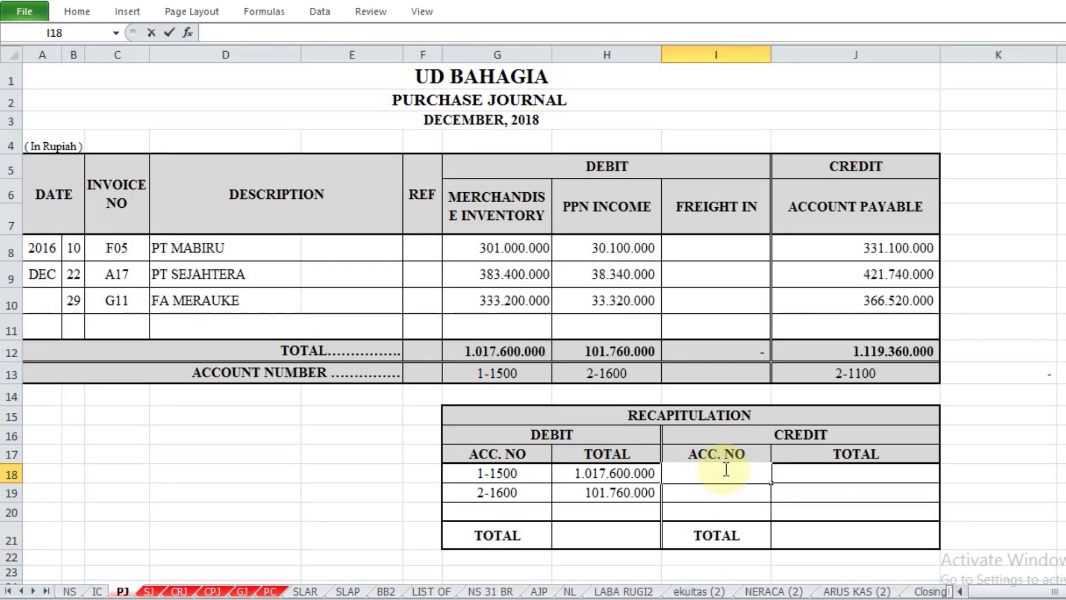
text(=)
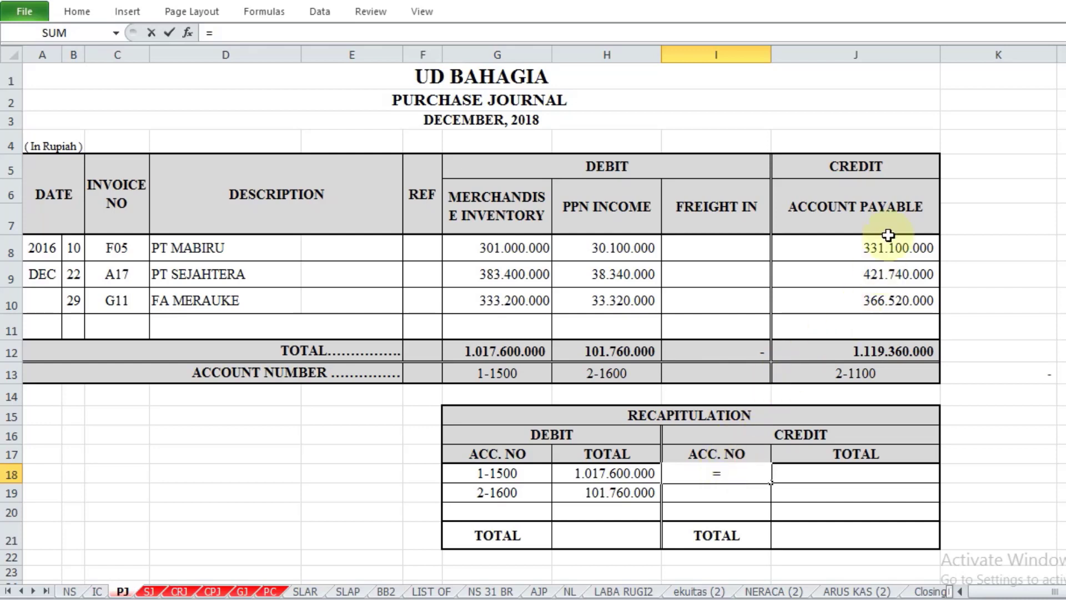
click(862, 373)
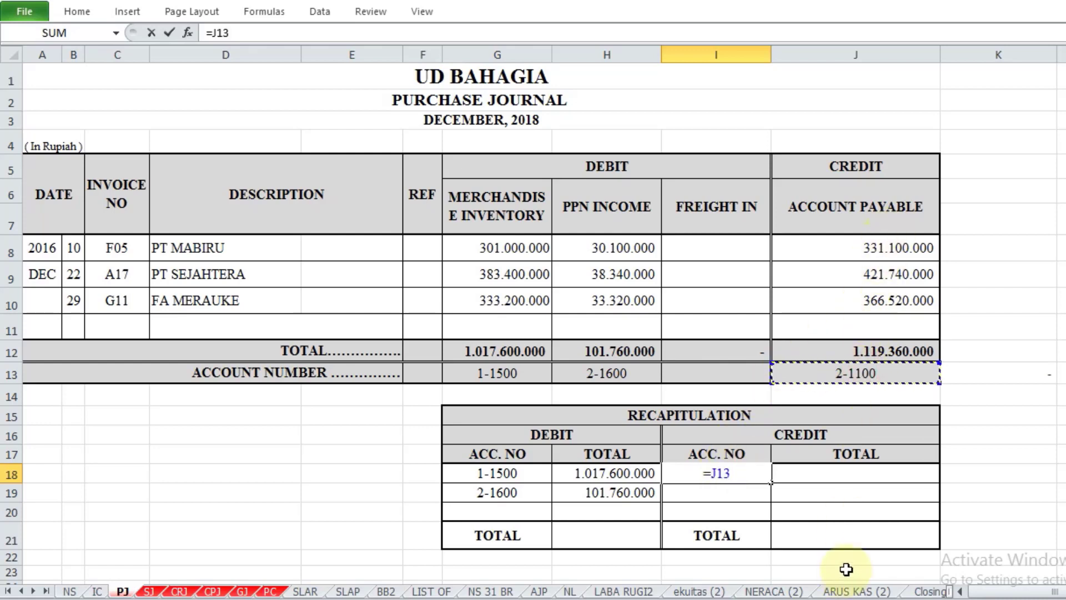
key(Return)
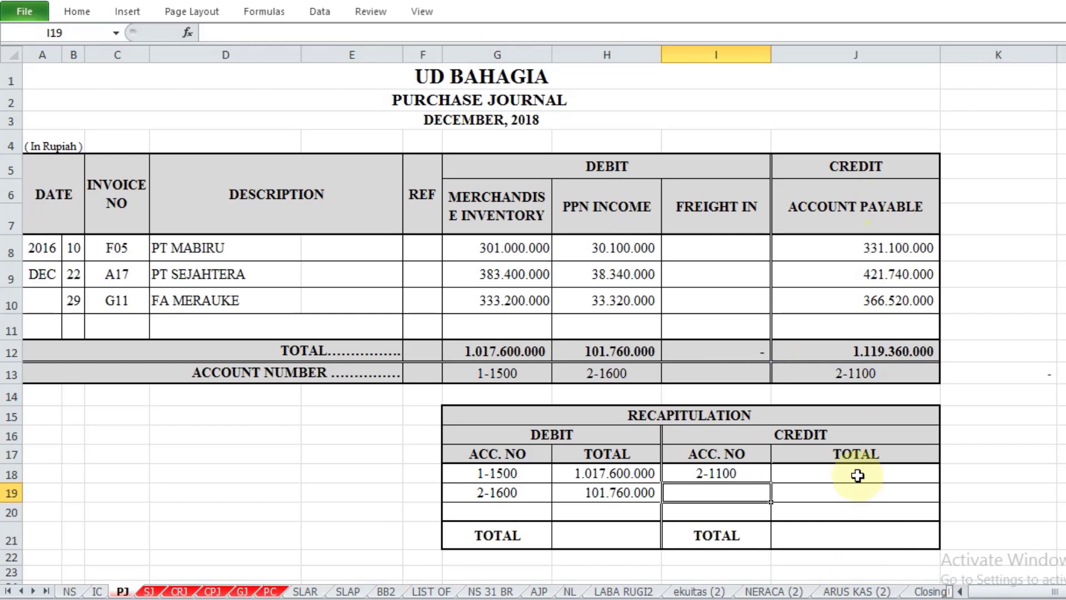
click(857, 475)
text(=)
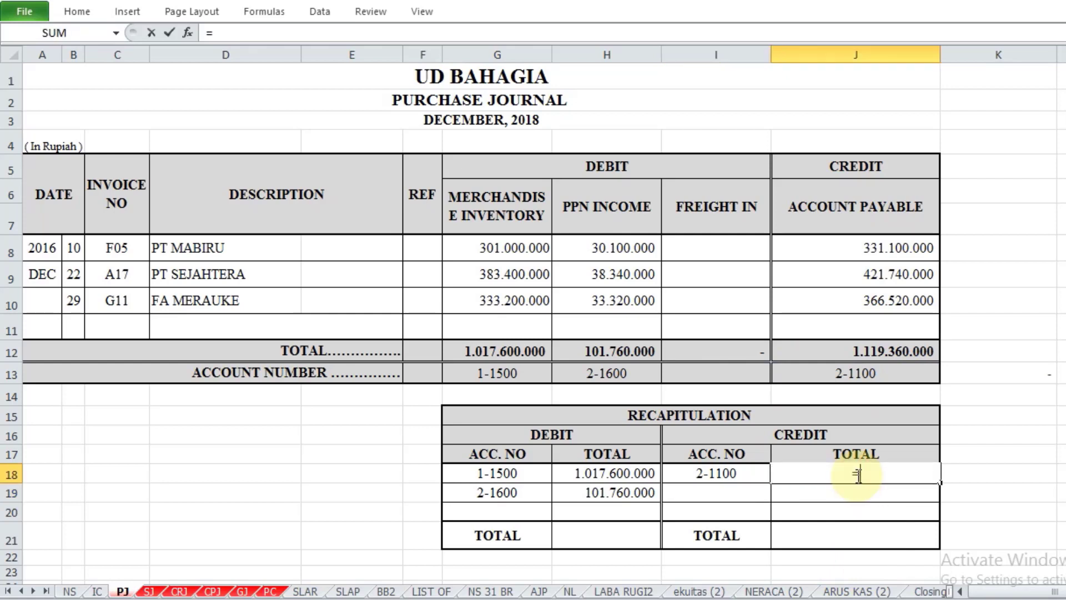
click(865, 350)
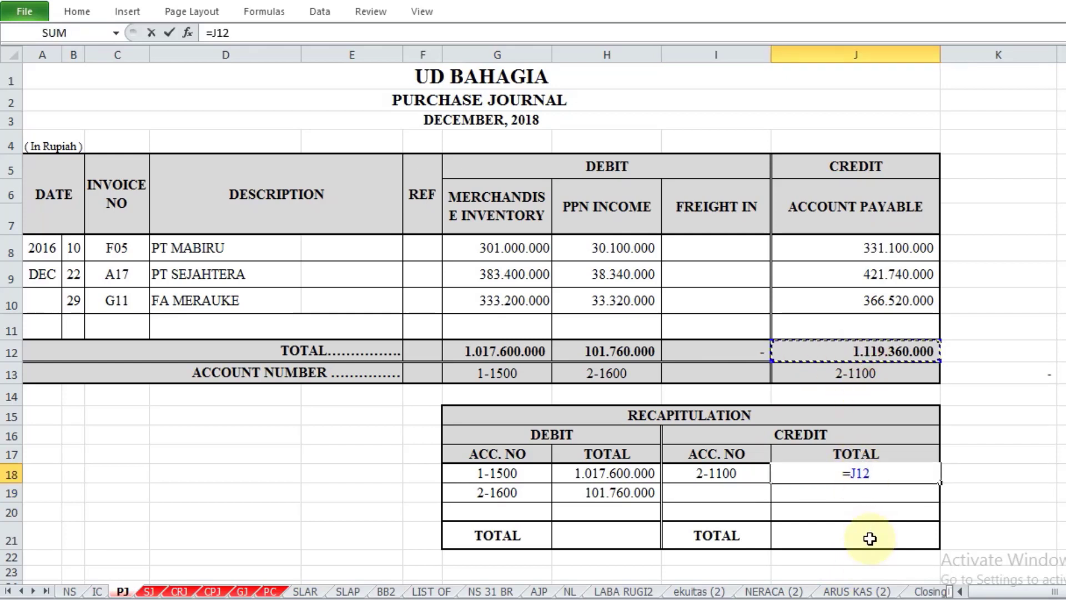
key(Return)
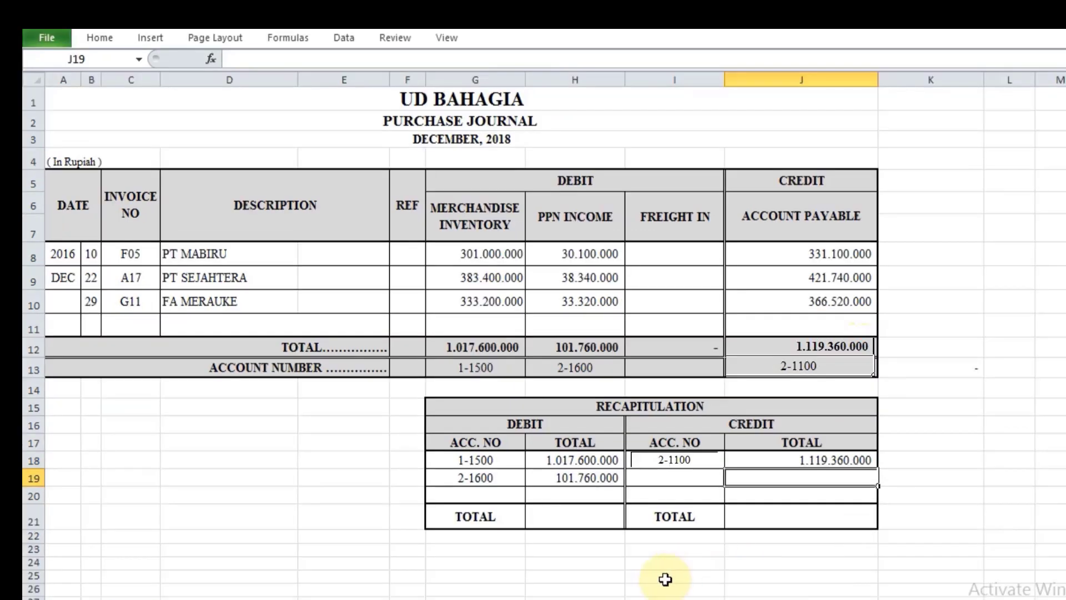
Step: Total the recapitulation's debit amounts in H21 with a SUM of H18:H19
click(599, 535)
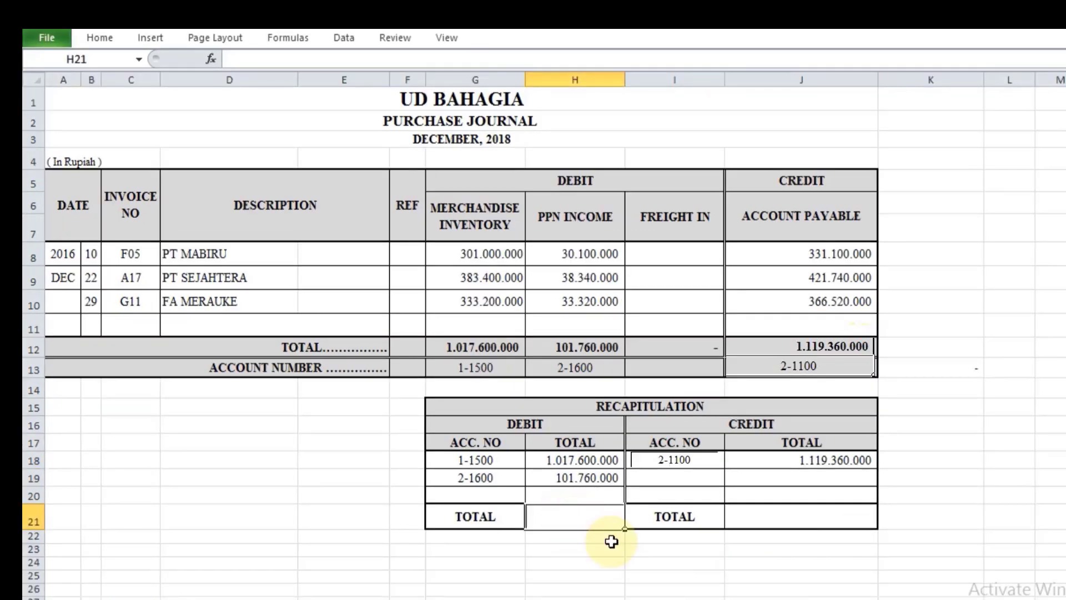
text(=sum()
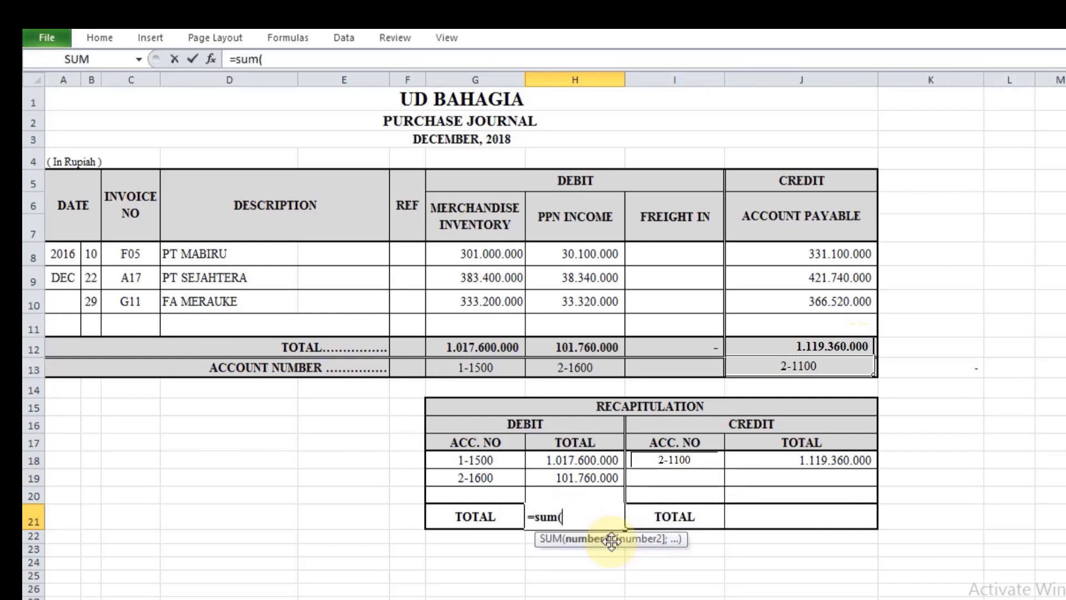
drag(593, 460, 594, 477)
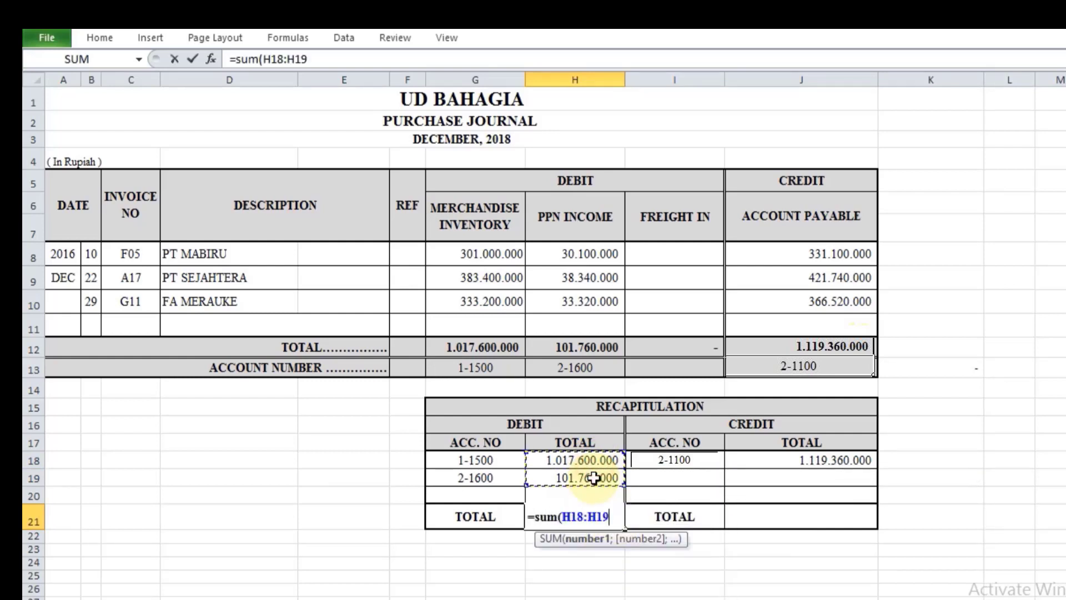
key(Return)
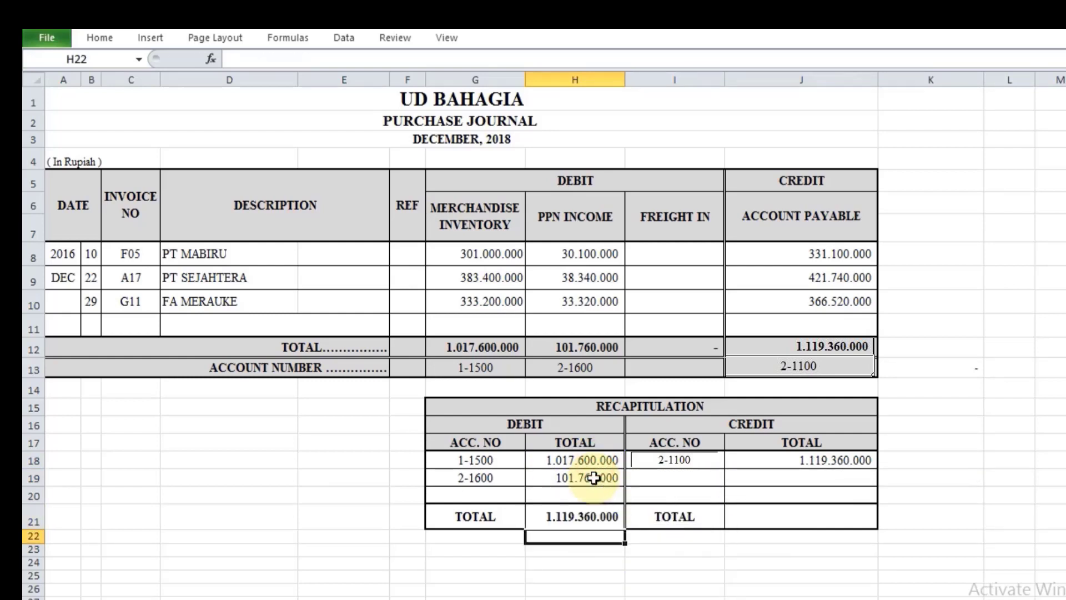
Step: Fill the recapitulation's credit total in J21 by referencing the Account Payable amount in J18
click(797, 511)
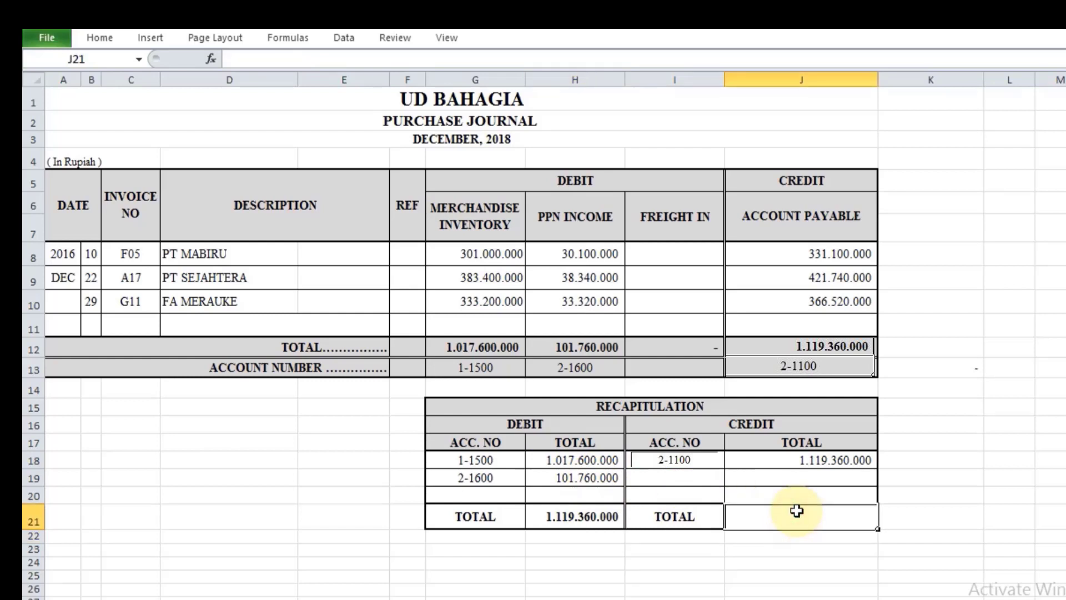
text(=)
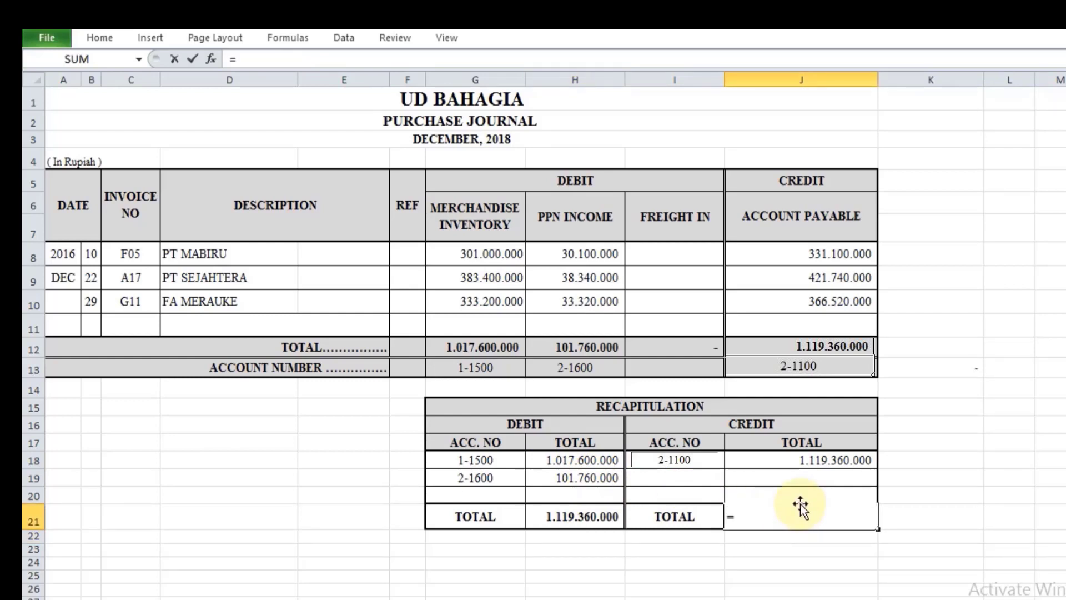
click(822, 460)
key(Return)
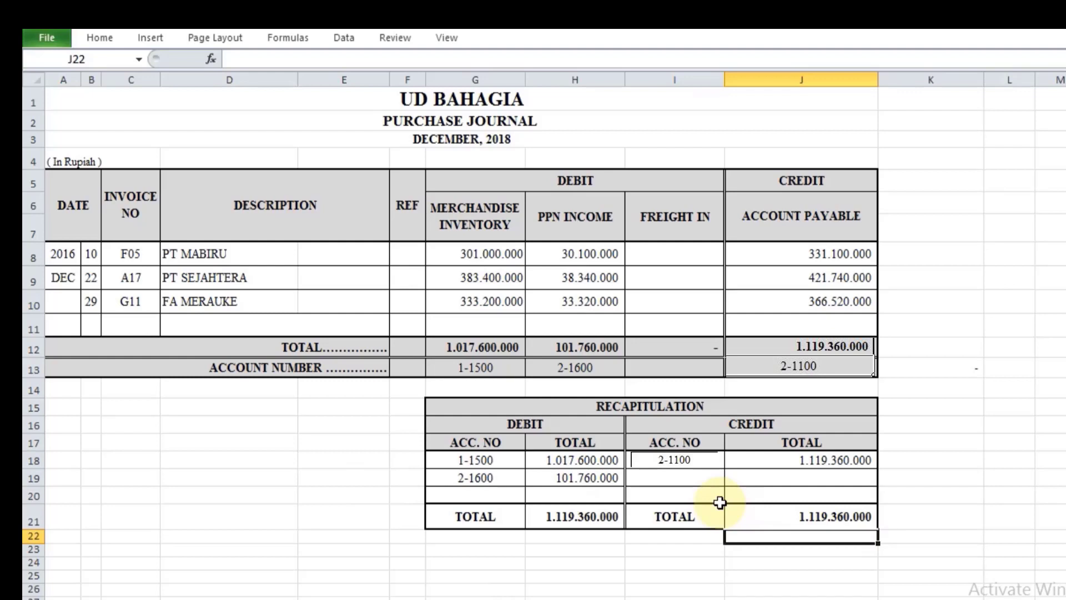
click(679, 551)
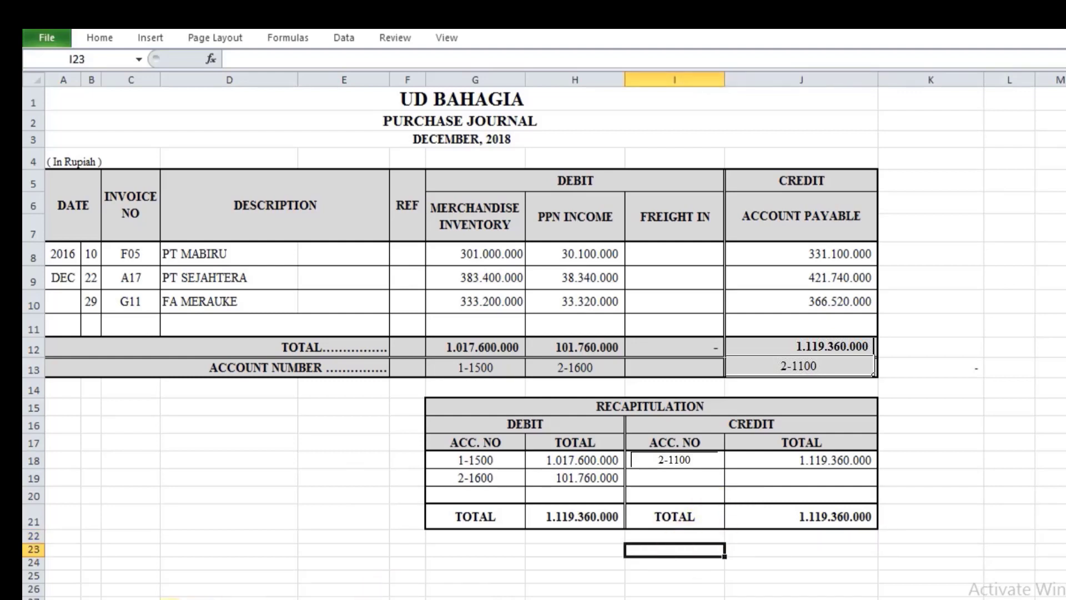
Step: In the sales journal, link the Account Receivable account number in F14 to its code on the NS sheet (=NS!B7)
click(170, 599)
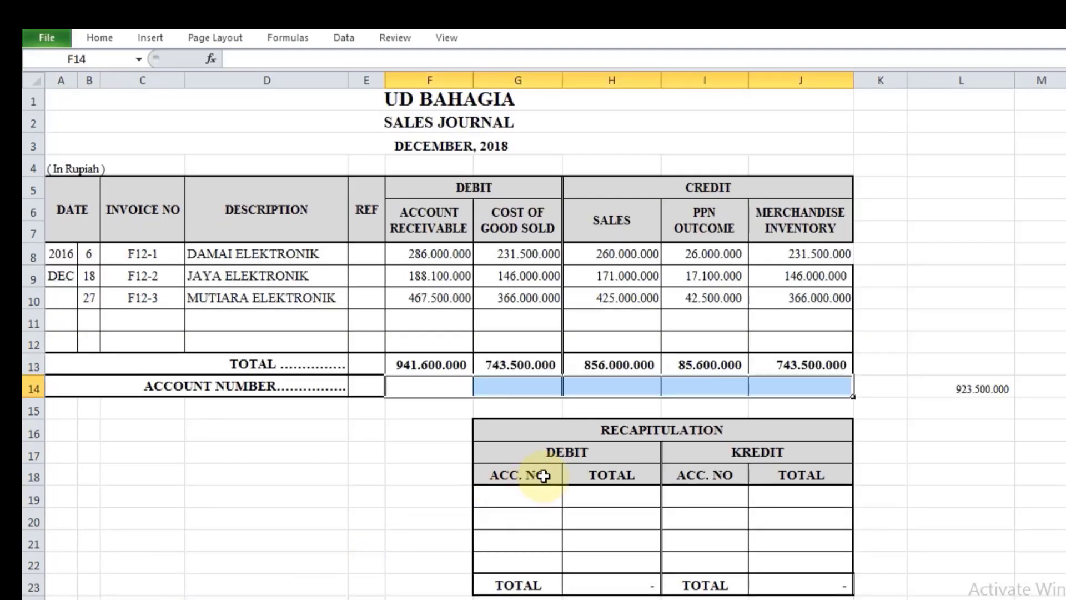
click(419, 407)
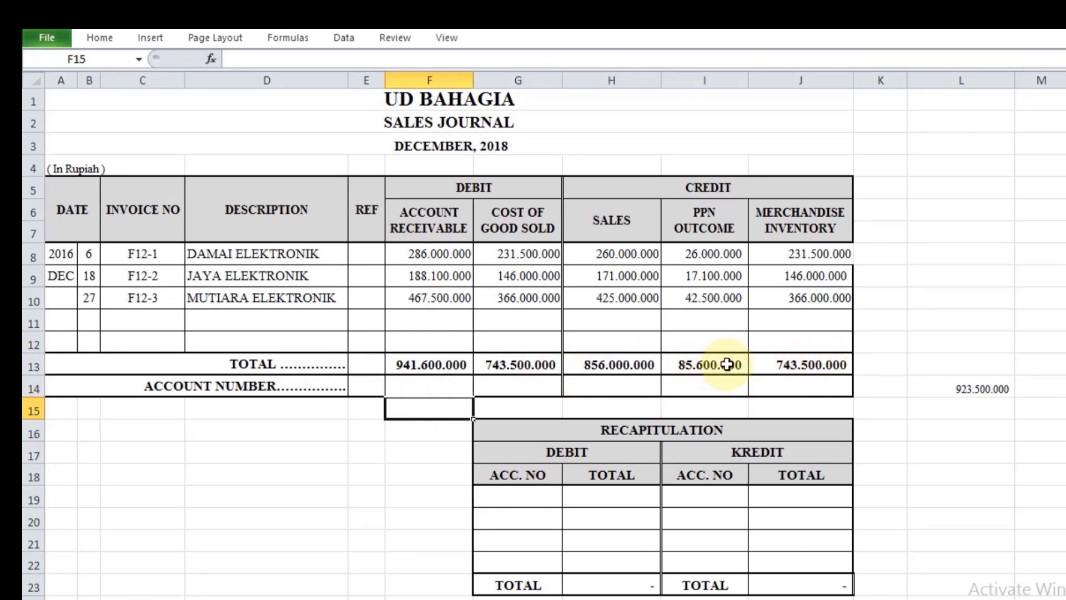
click(443, 387)
text(=)
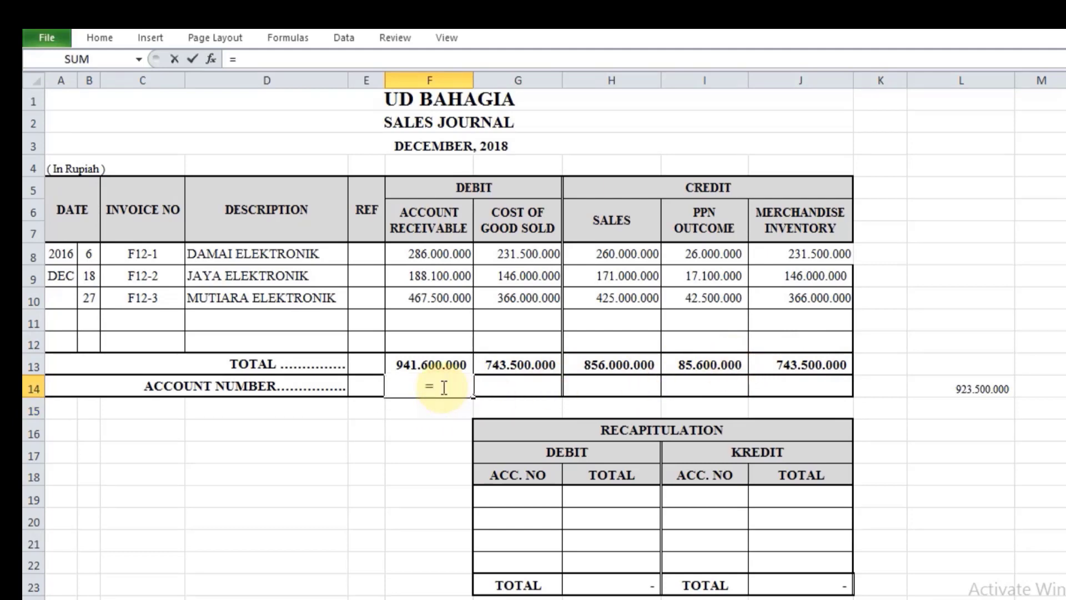
click(92, 599)
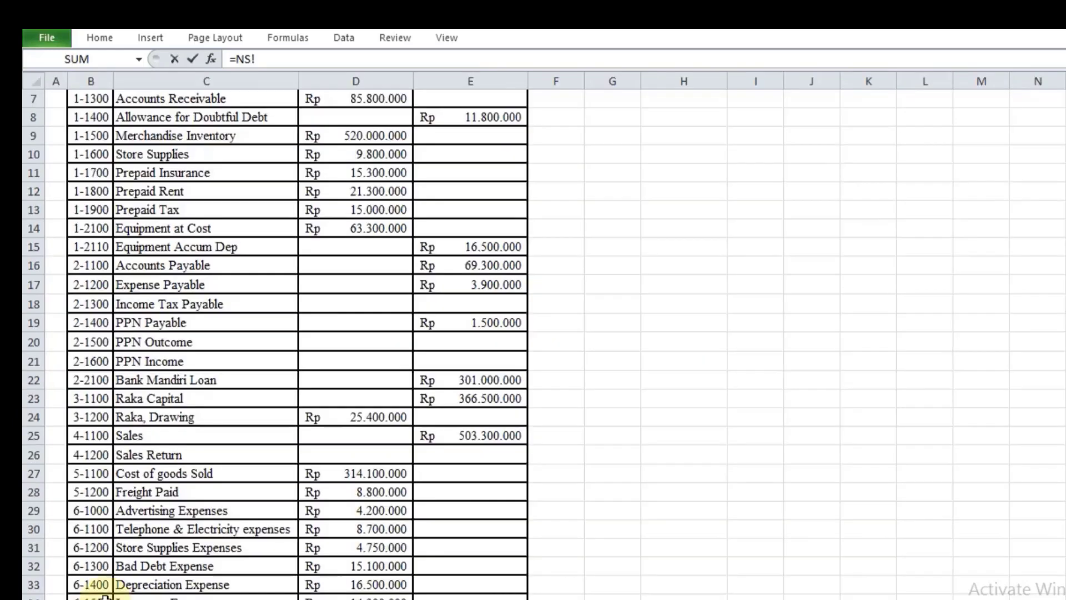
scroll(198, 210, up, 2)
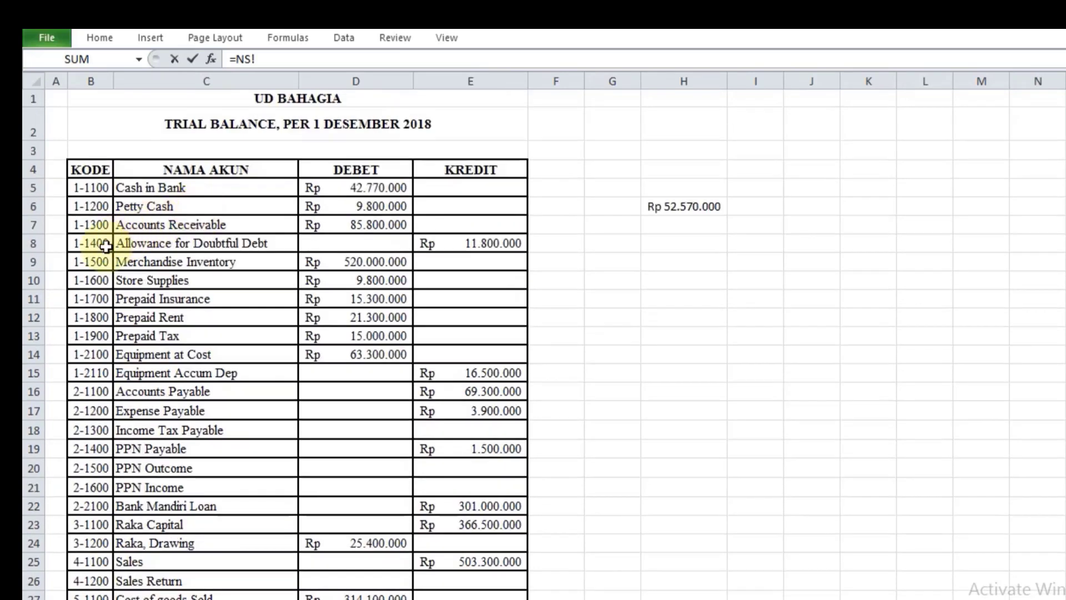
click(90, 224)
key(Return)
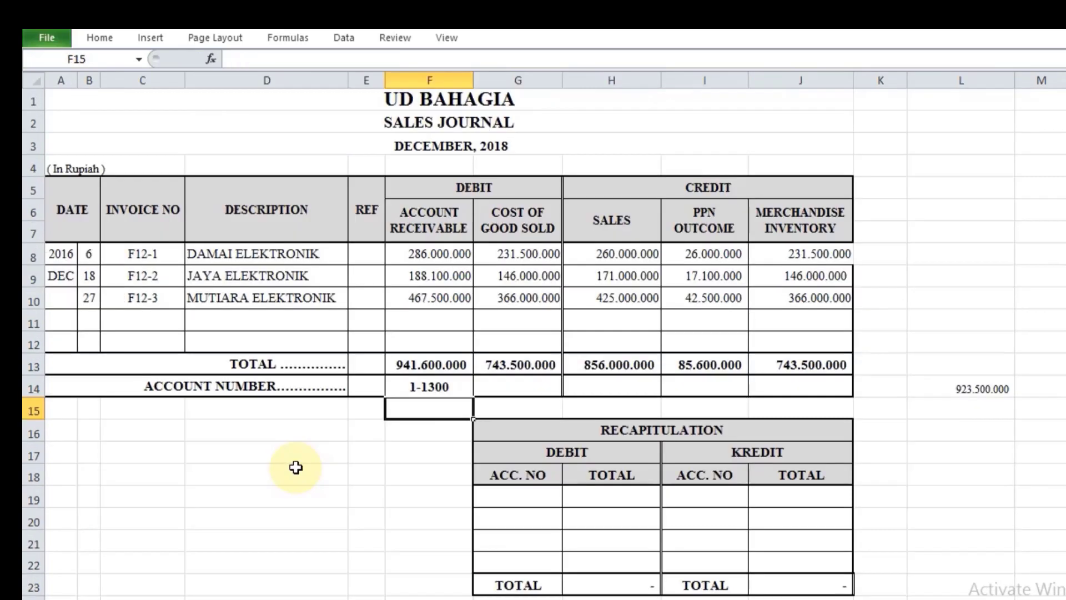
Step: Link the Cost of Good Sold account number in G14 to its code on the NS sheet (=NS!B27)
key(Up)
key(Right)
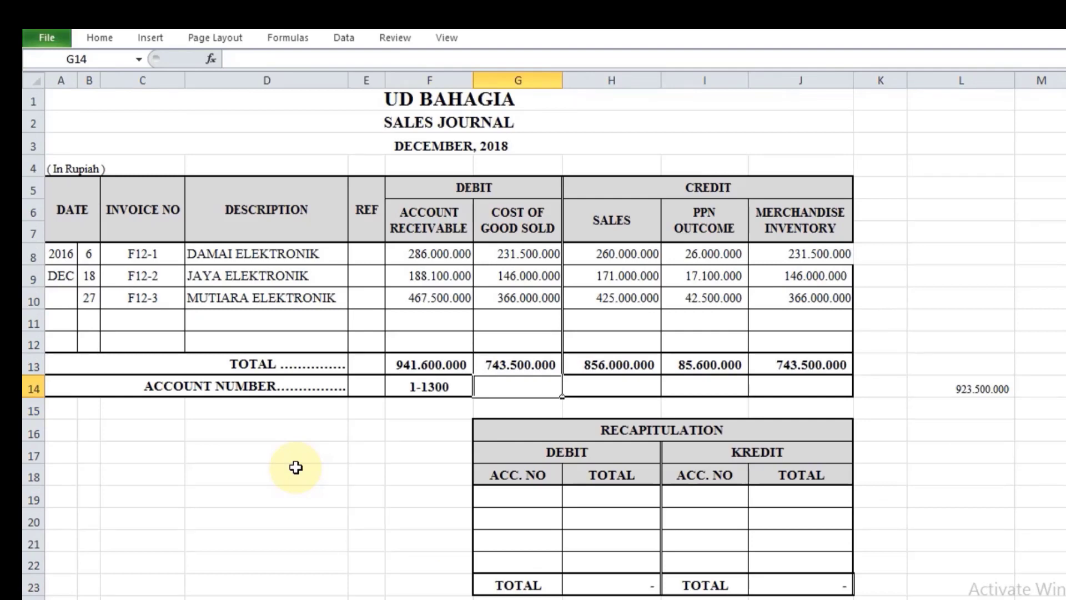
text(=)
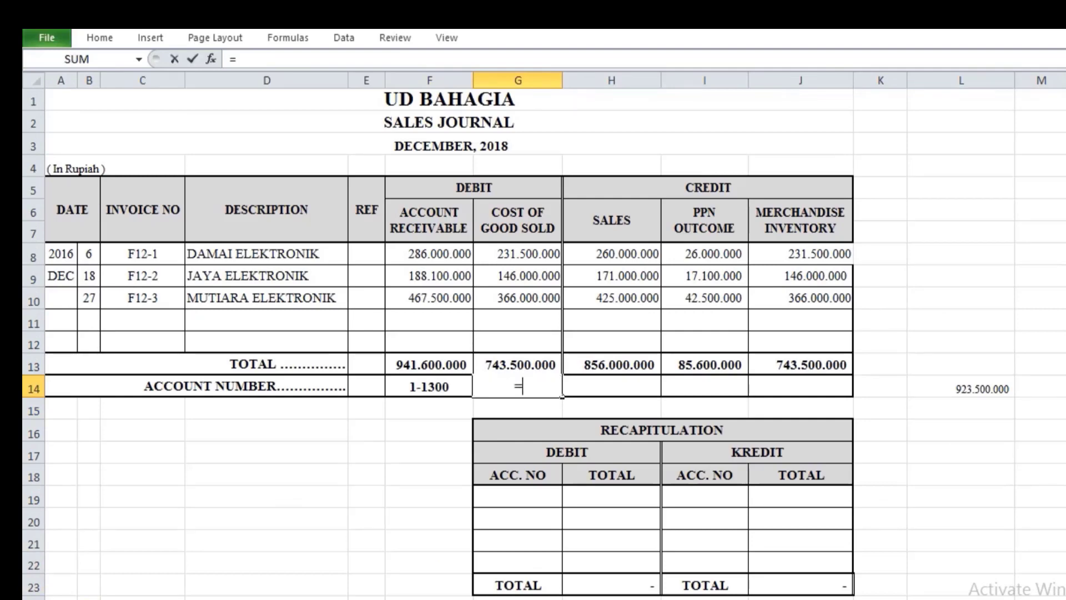
click(89, 597)
scroll(161, 467, down, 7)
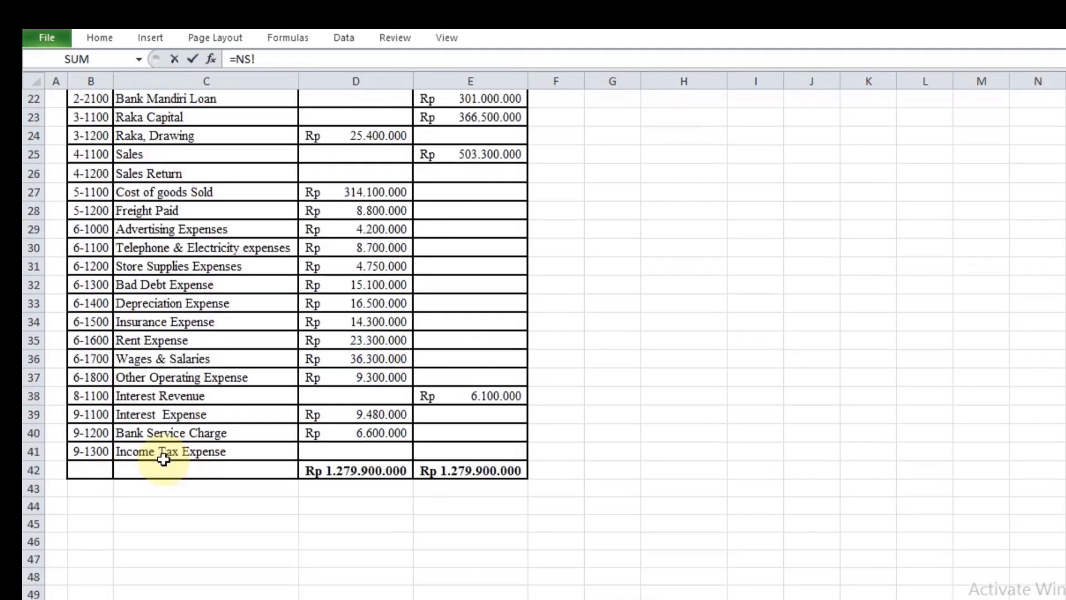
click(84, 192)
key(Return)
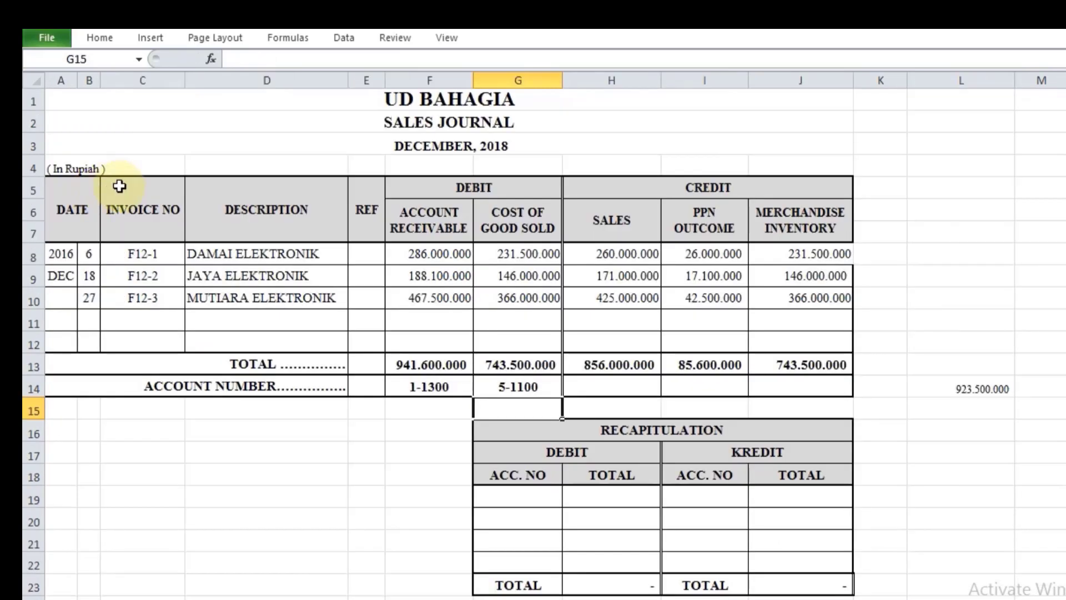
Step: Link the Sales account number in H14 to its code on the NS sheet (=NS!B25)
click(634, 392)
text(=)
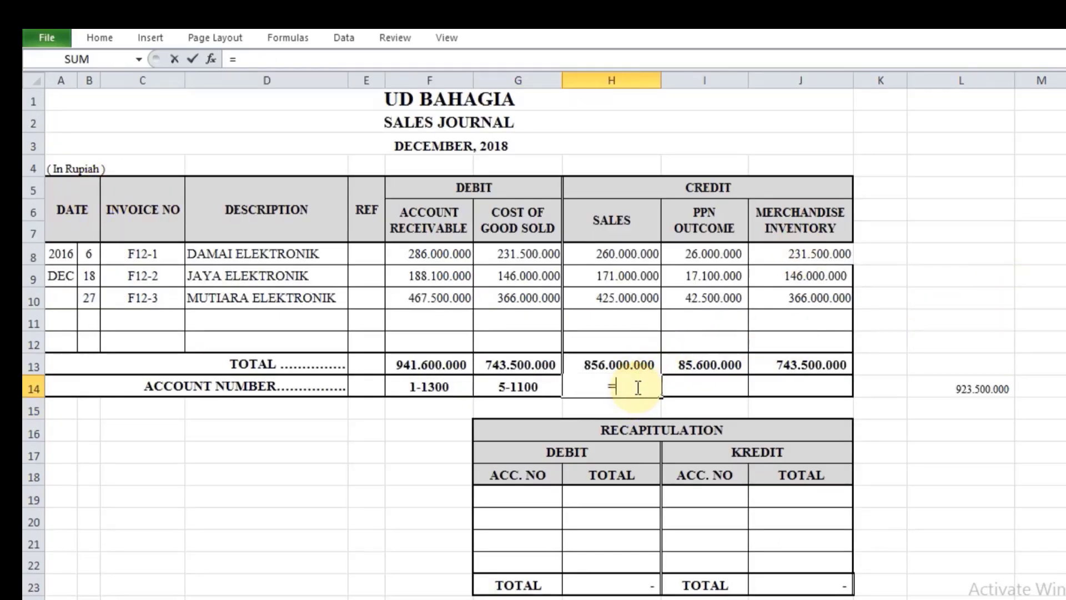
click(89, 598)
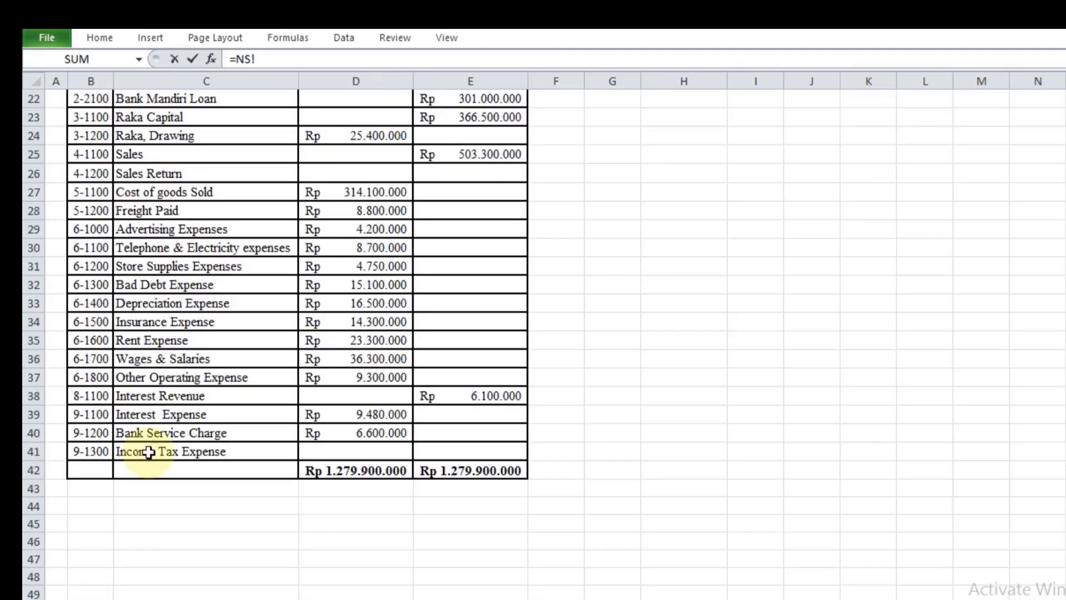
click(85, 158)
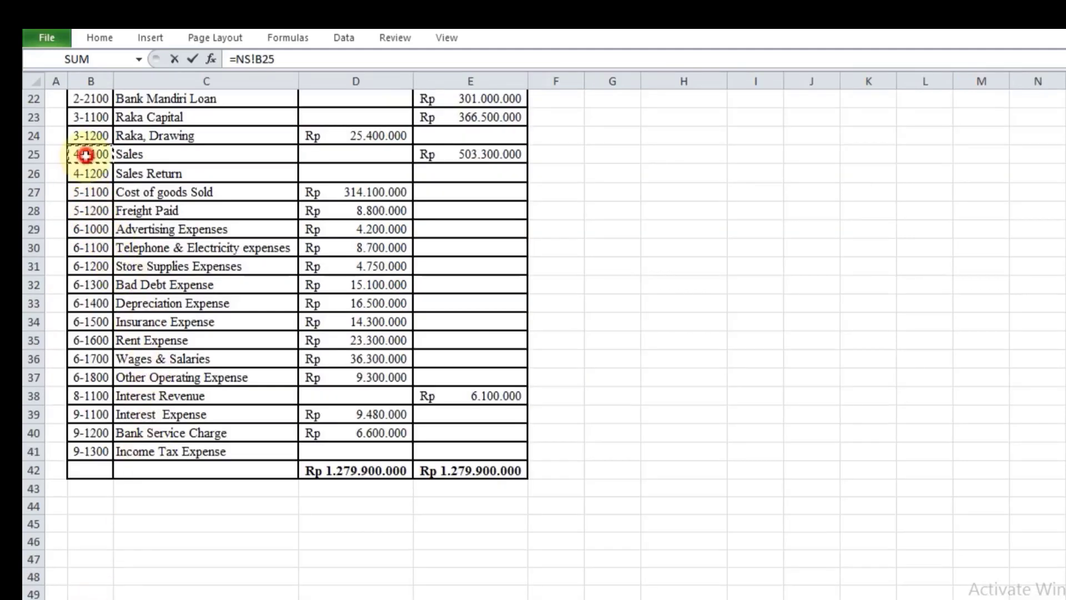
key(Return)
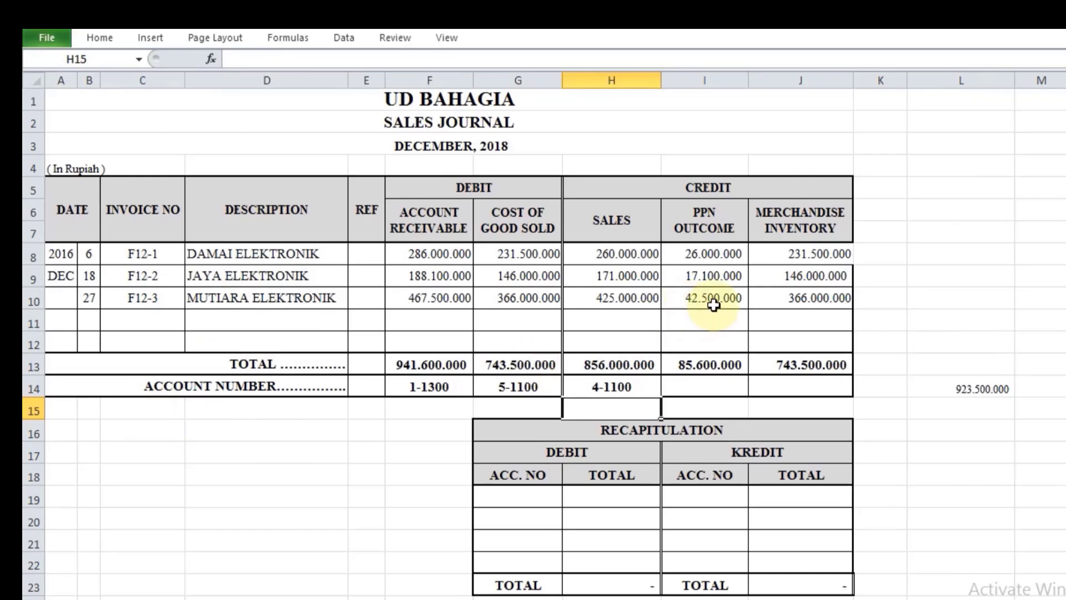
Step: Link the PPN Outcome account number in I14 to its code on the NS sheet (=NS!B20)
click(703, 388)
text(=)
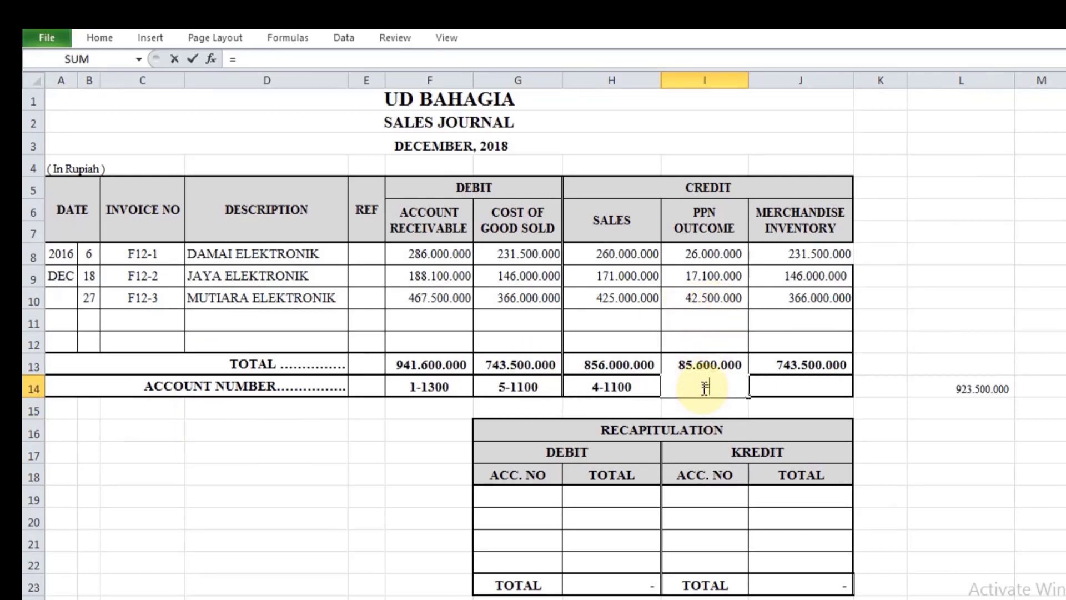
click(219, 598)
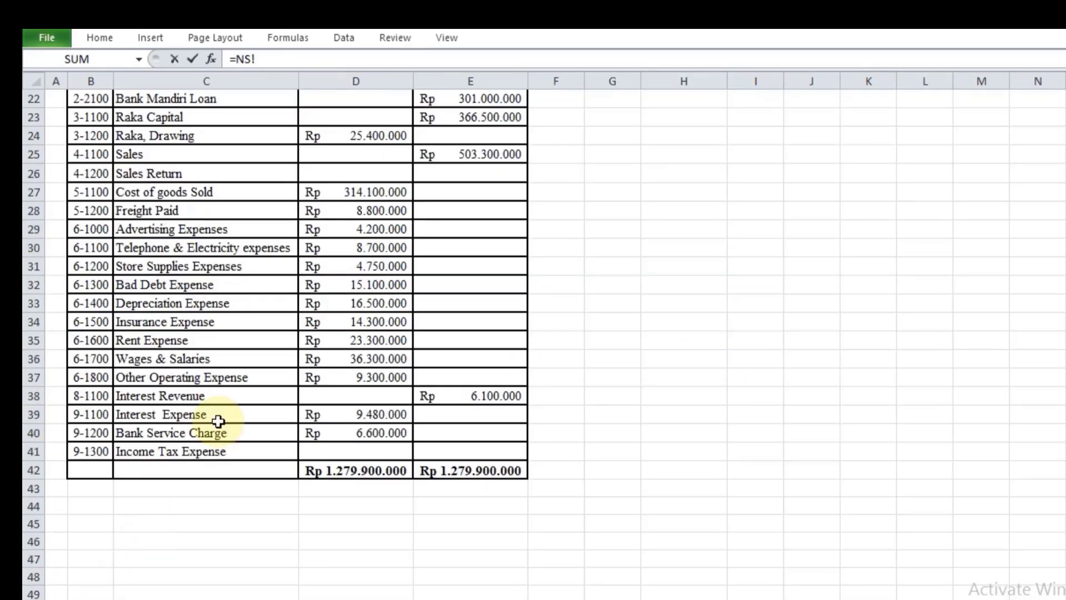
scroll(215, 329, up, 4)
click(89, 285)
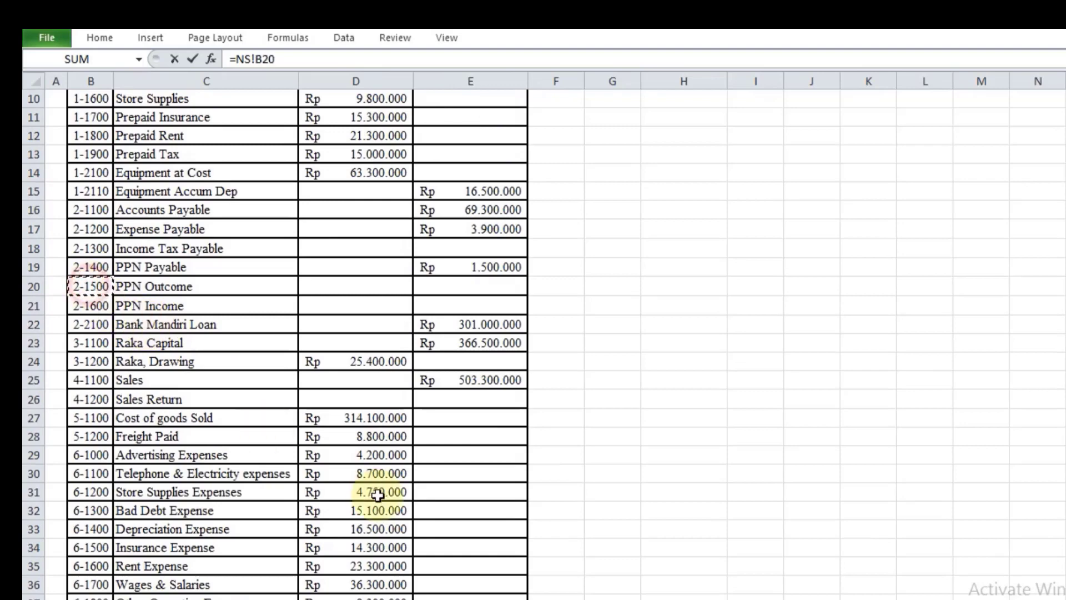
key(Return)
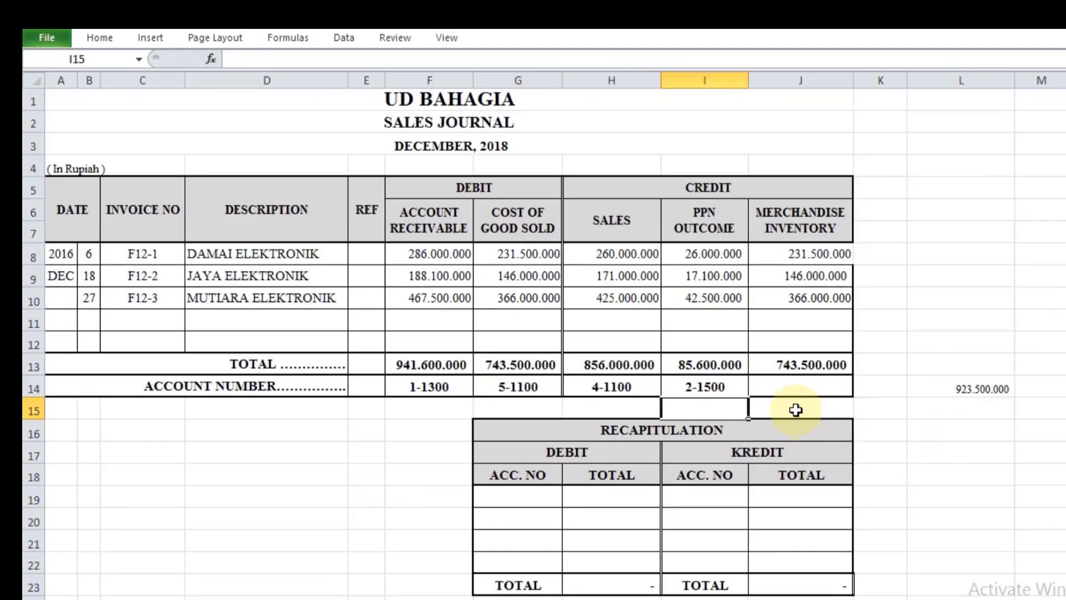
Step: Link the Merchandise Inventory account number in J14 to its code on the NS sheet (=NS!B9)
click(801, 384)
text(=)
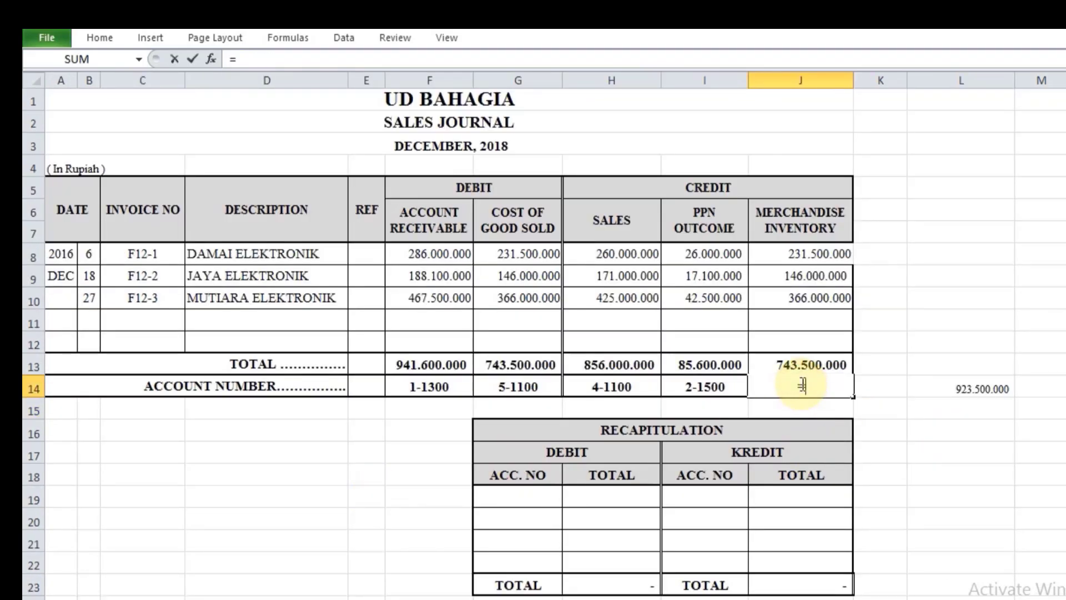
click(98, 599)
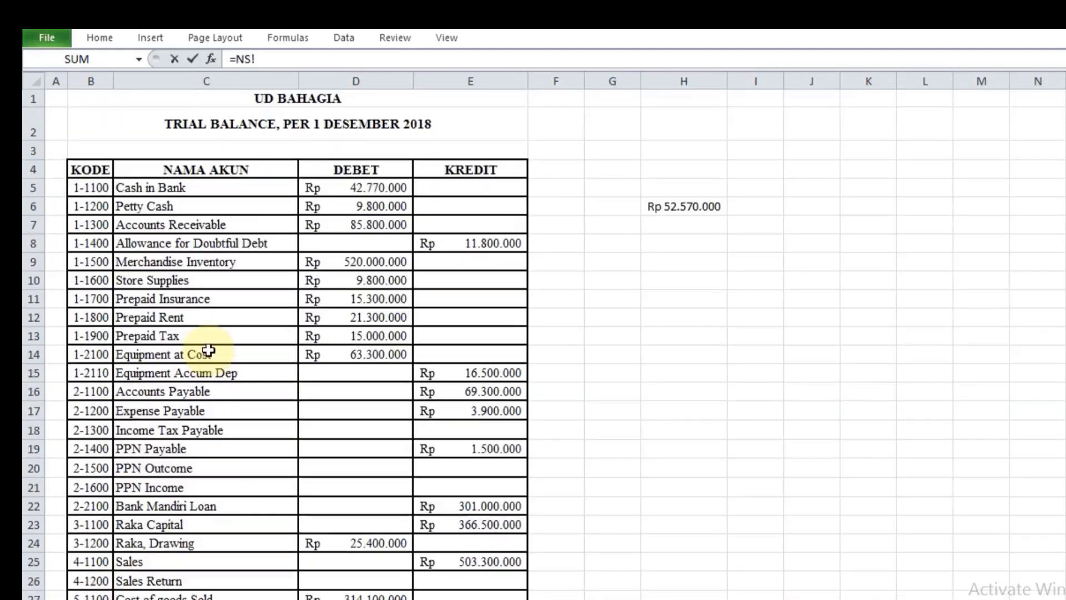
click(98, 260)
click(98, 260)
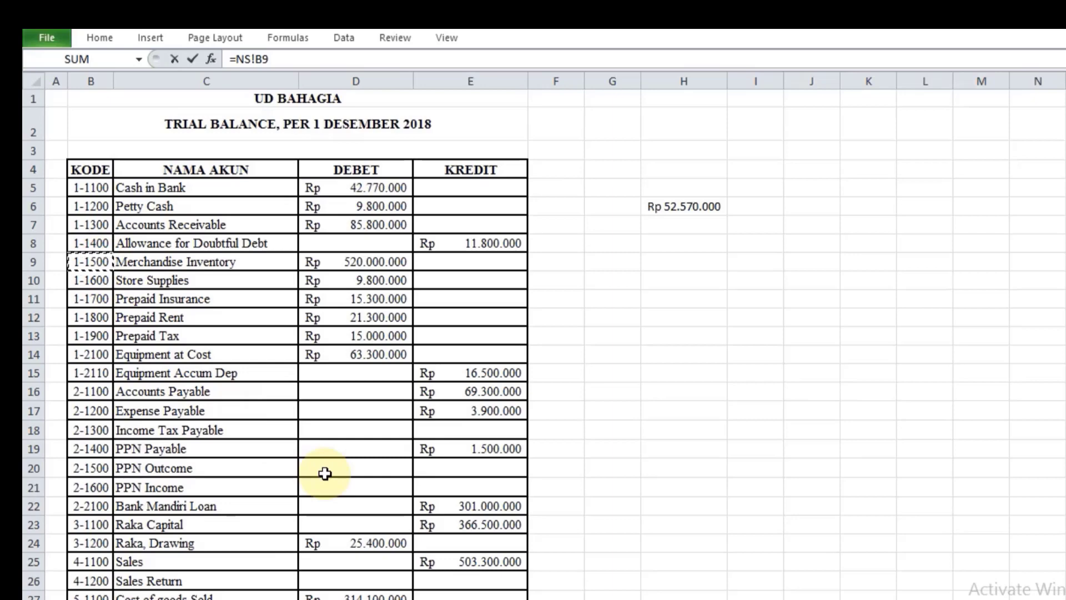
key(Return)
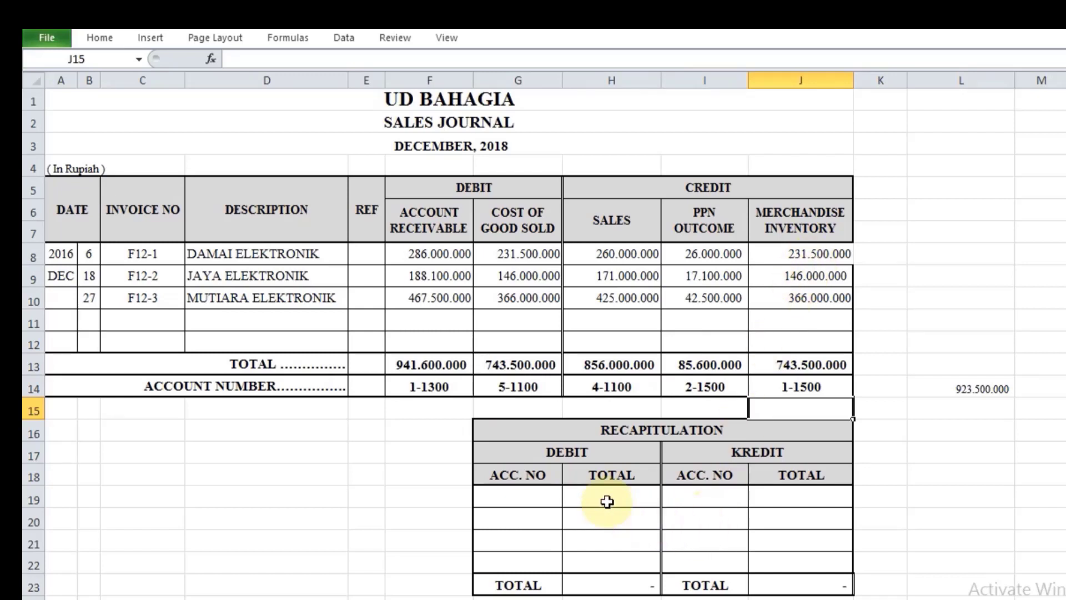
Step: Fill the sales recapitulation's debit account numbers in G19 and G20 by referencing F14 and G14
click(538, 495)
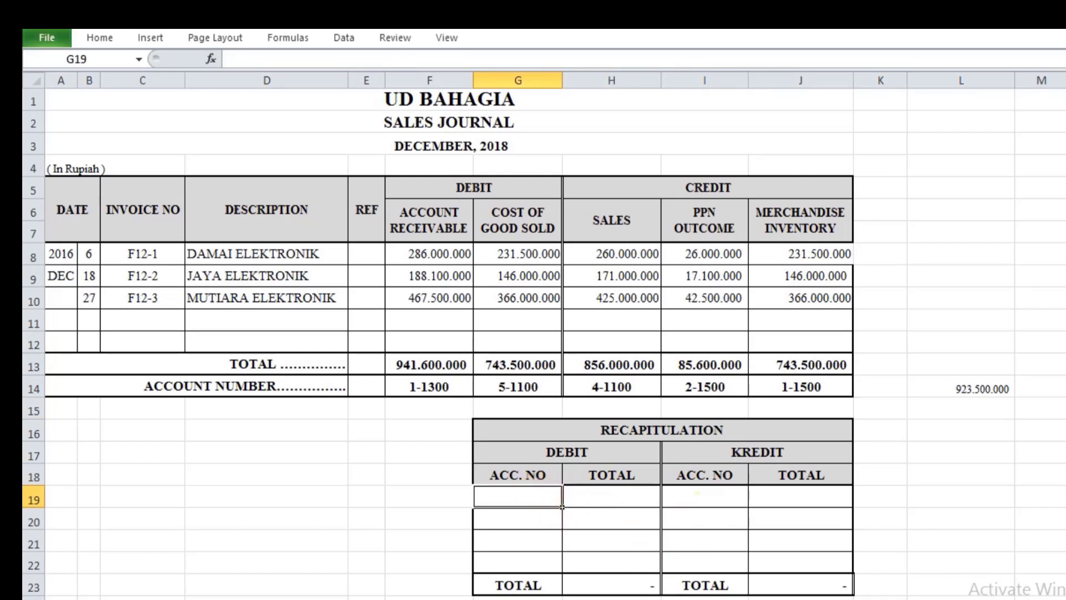
text(=)
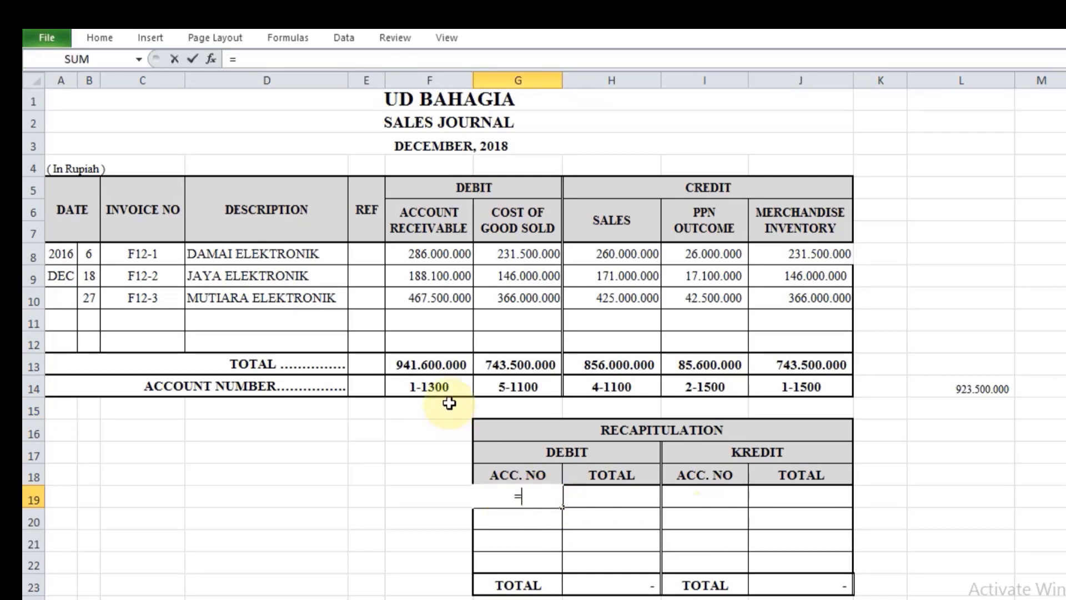
click(439, 387)
key(Return)
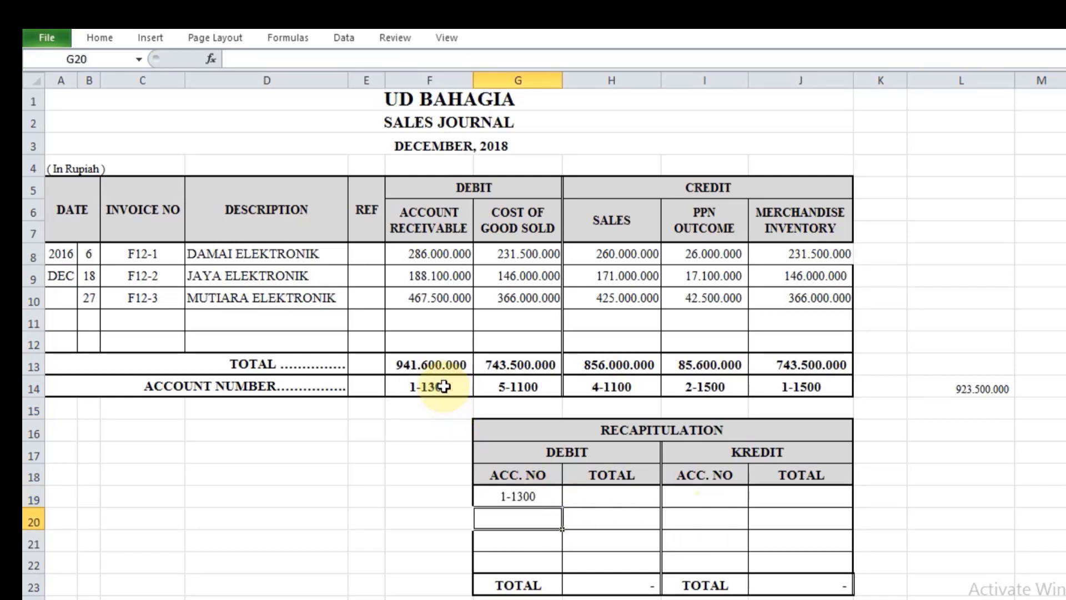
text(=)
click(501, 385)
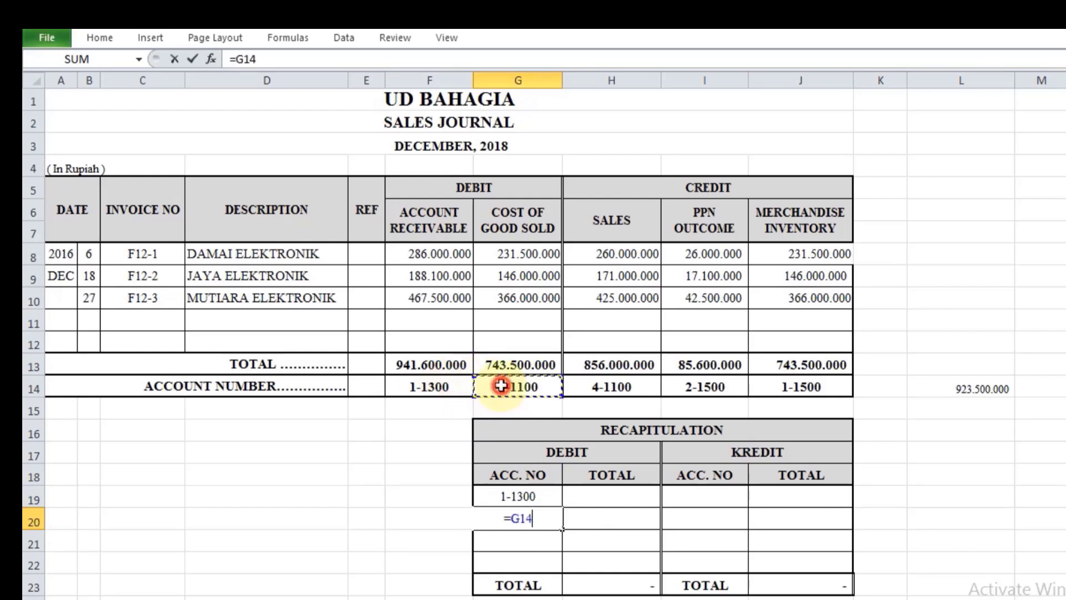
key(Return)
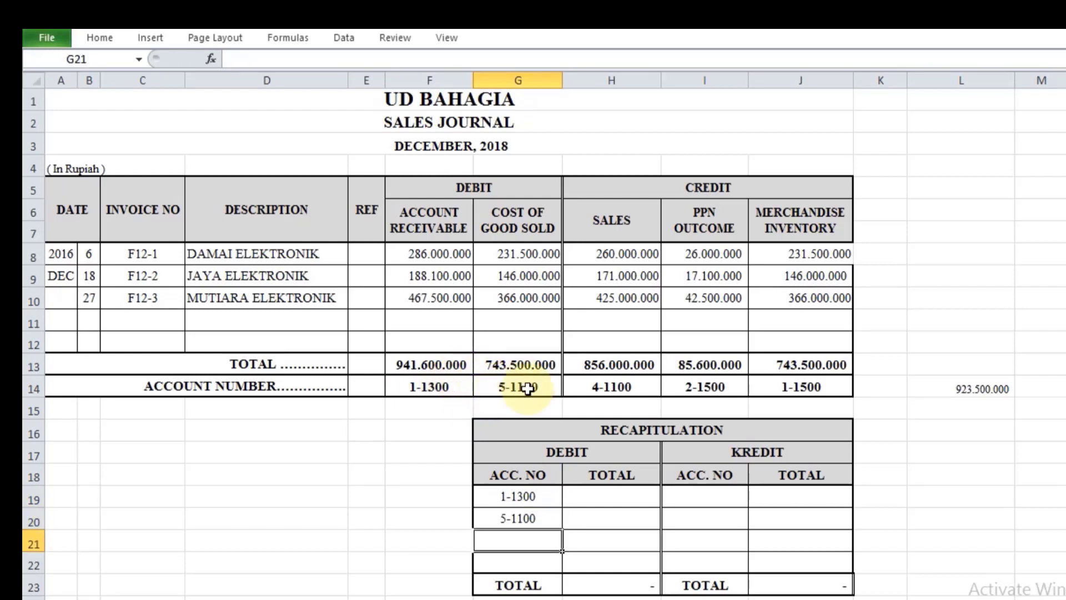
Step: Fill the sales recapitulation's debit totals in H19 and H20 by referencing the column totals in F13 and G13
click(582, 492)
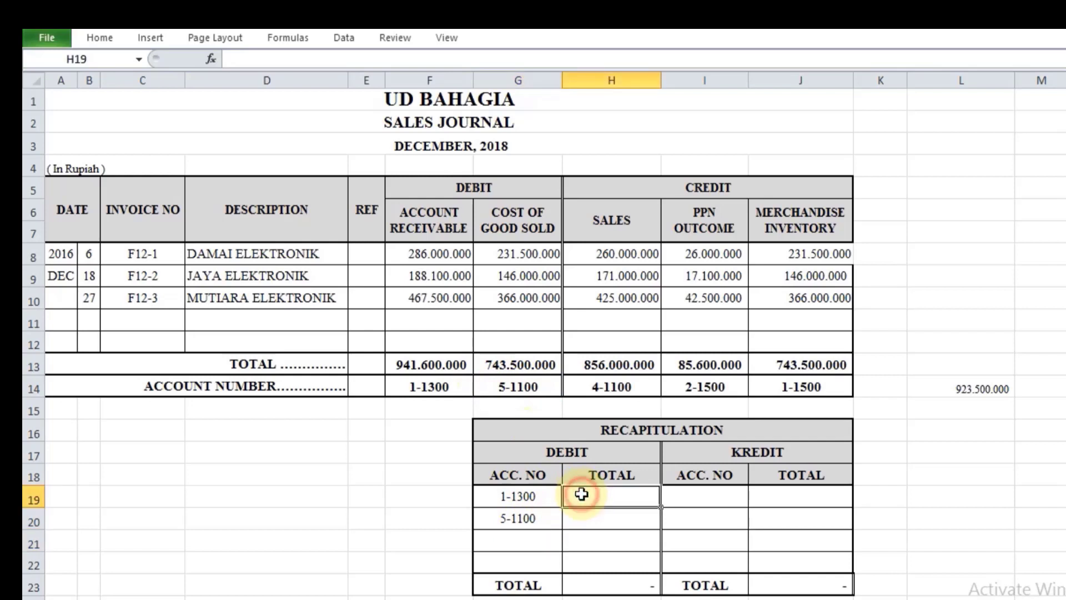
text(=)
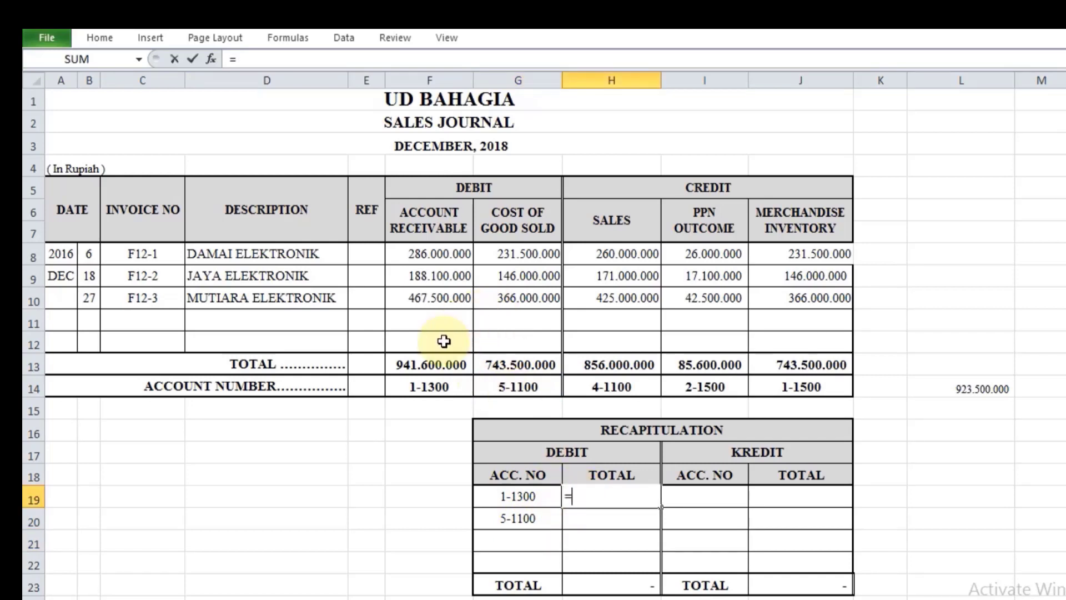
click(433, 366)
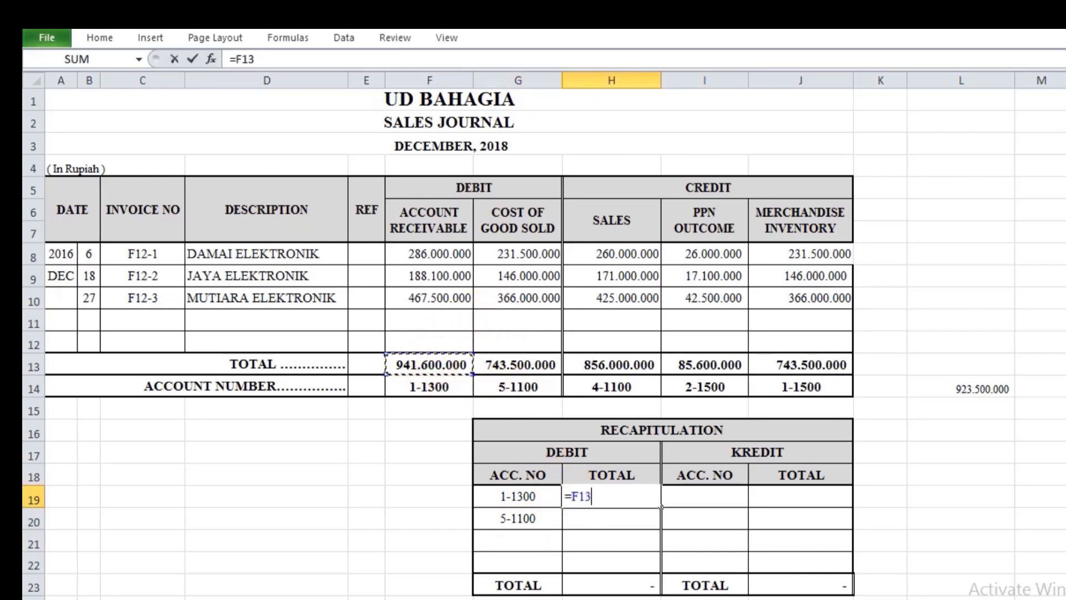
key(Return)
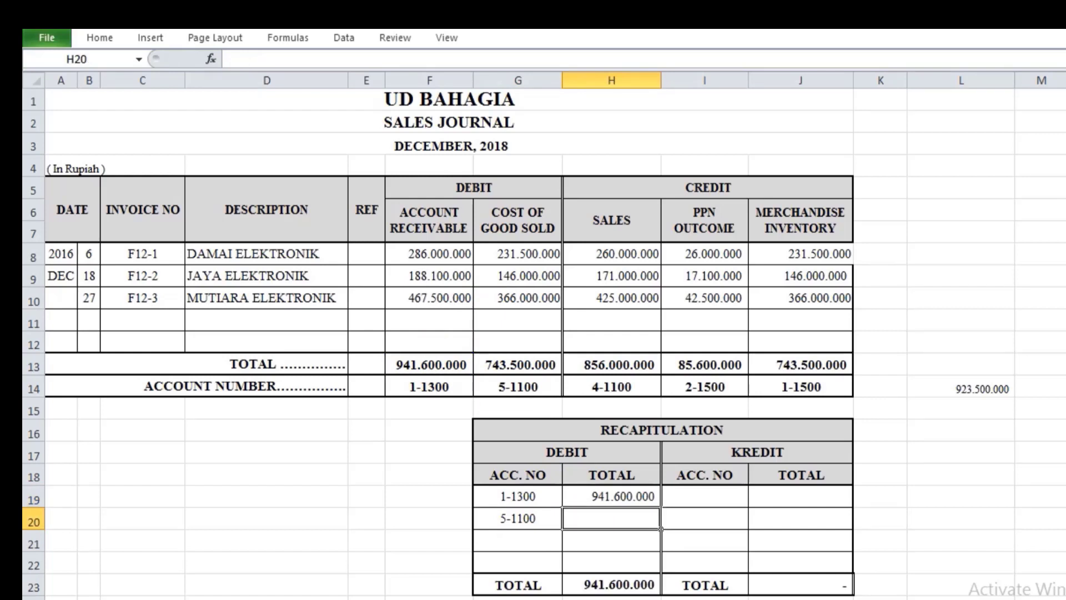
text(=)
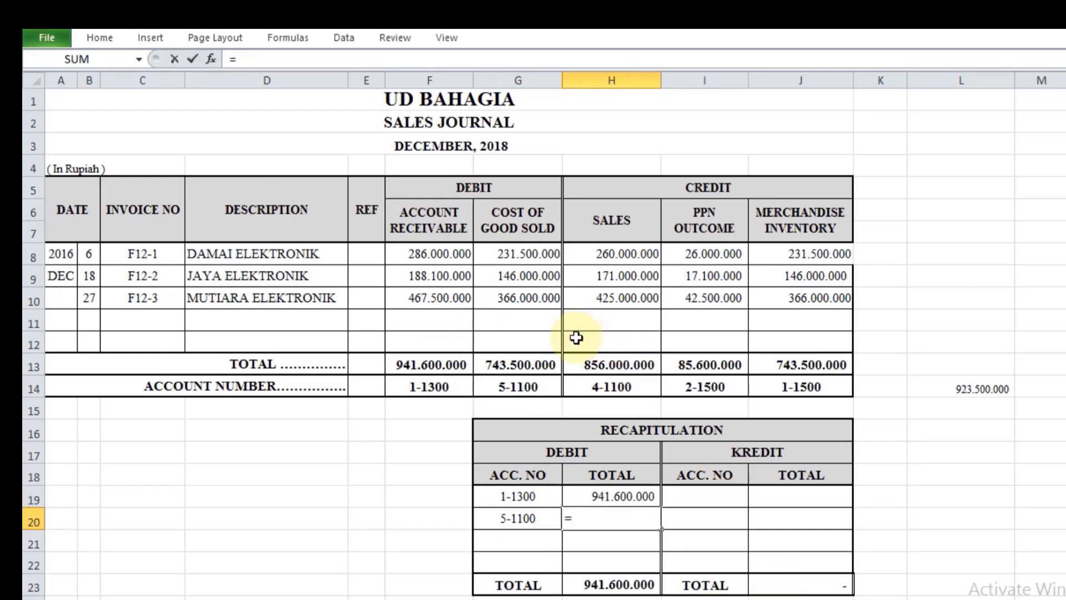
click(550, 361)
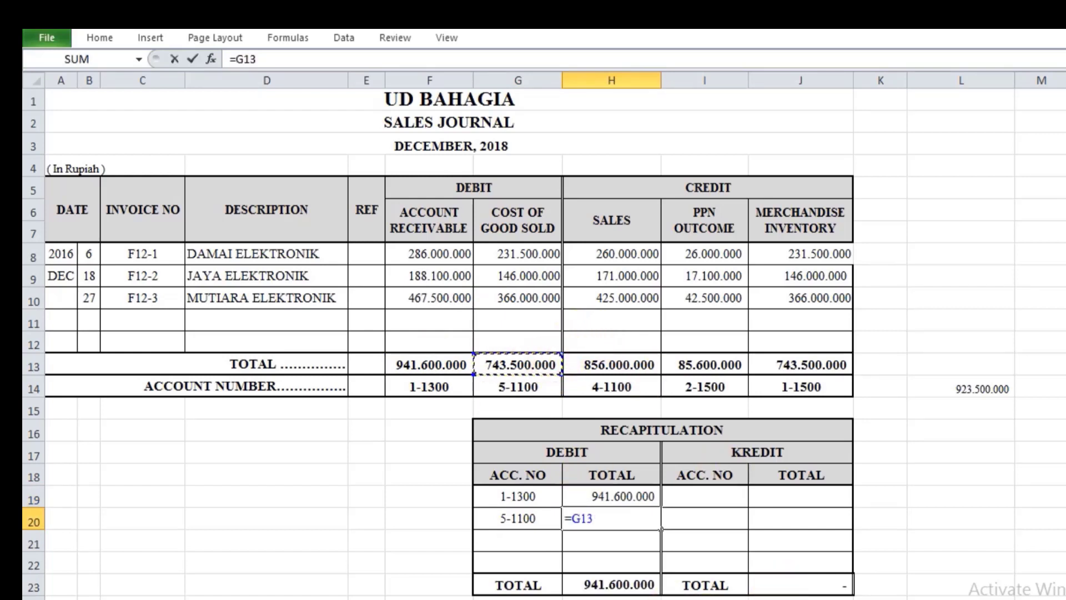
key(Return)
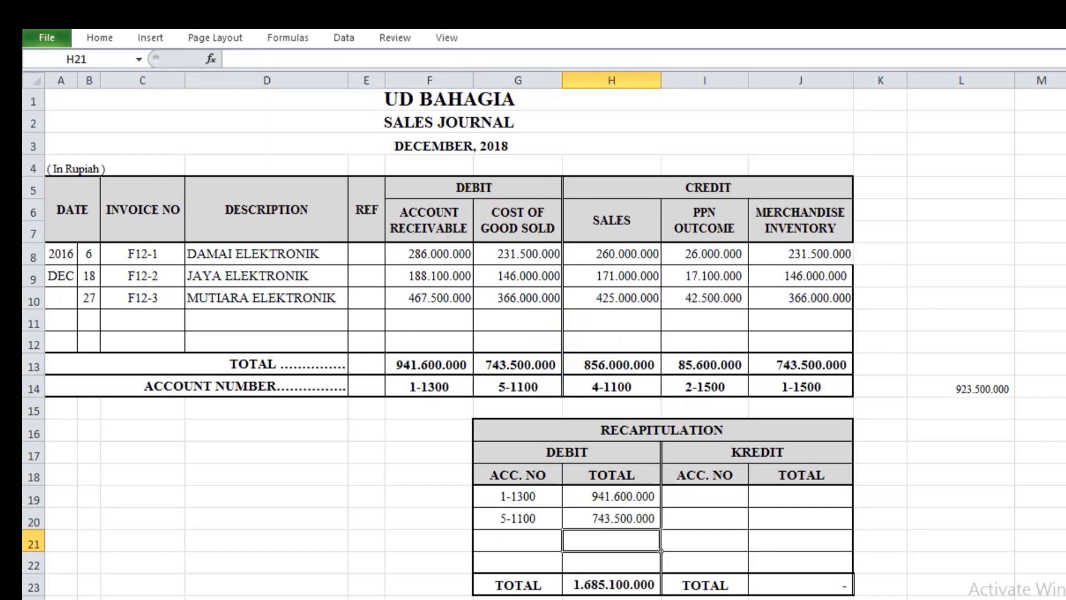
click(620, 584)
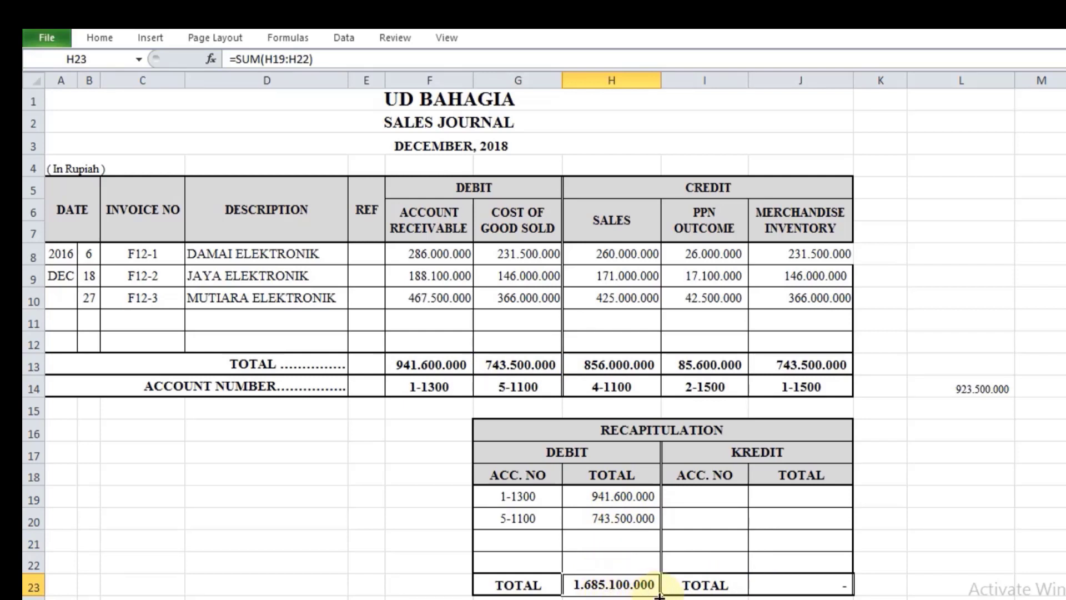
Step: Fill the sales recapitulation's credit account numbers in I19, I20 and I21 by referencing H14, I14 and J14
click(742, 499)
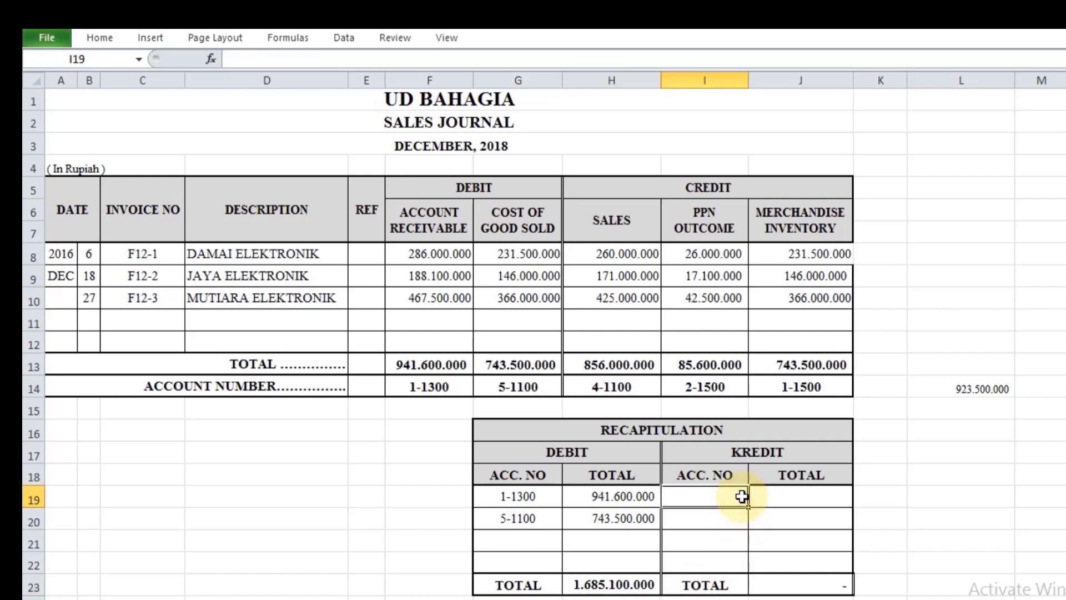
text(=)
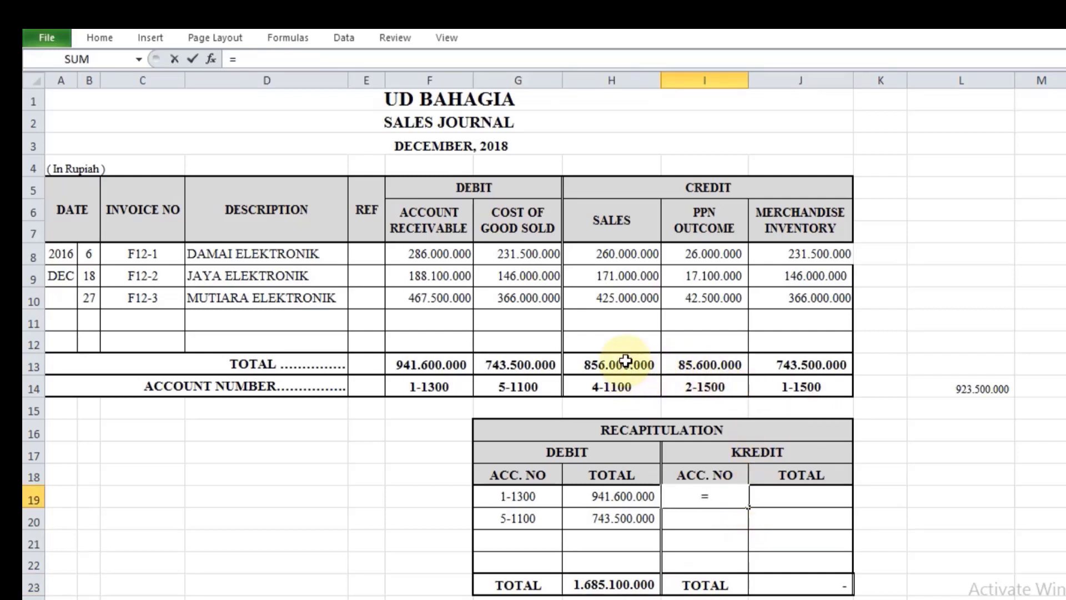
click(620, 396)
key(Return)
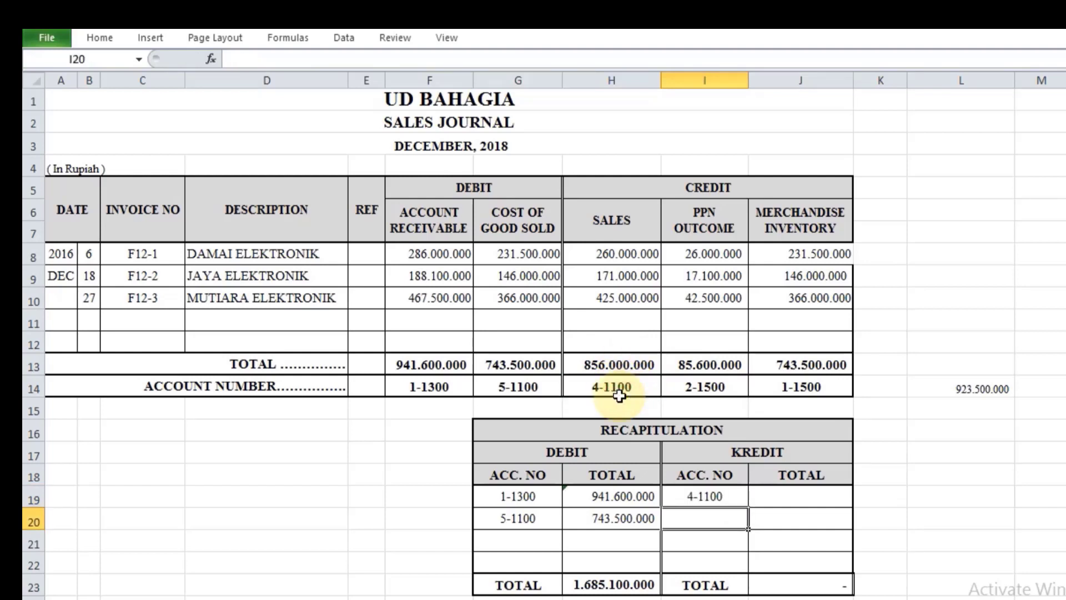
text(=)
click(691, 388)
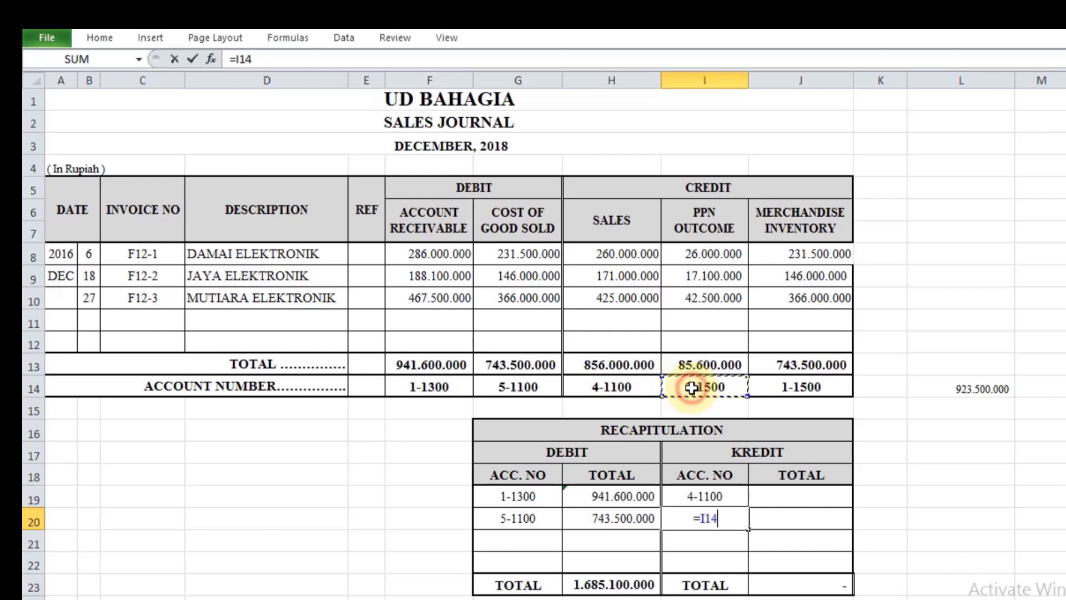
key(Return)
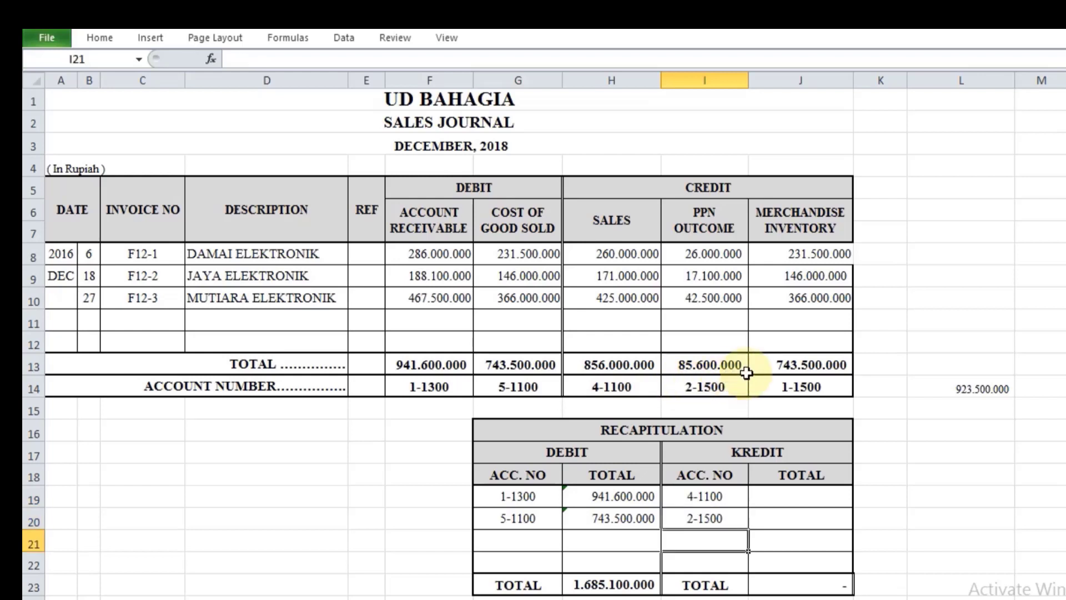
text(=)
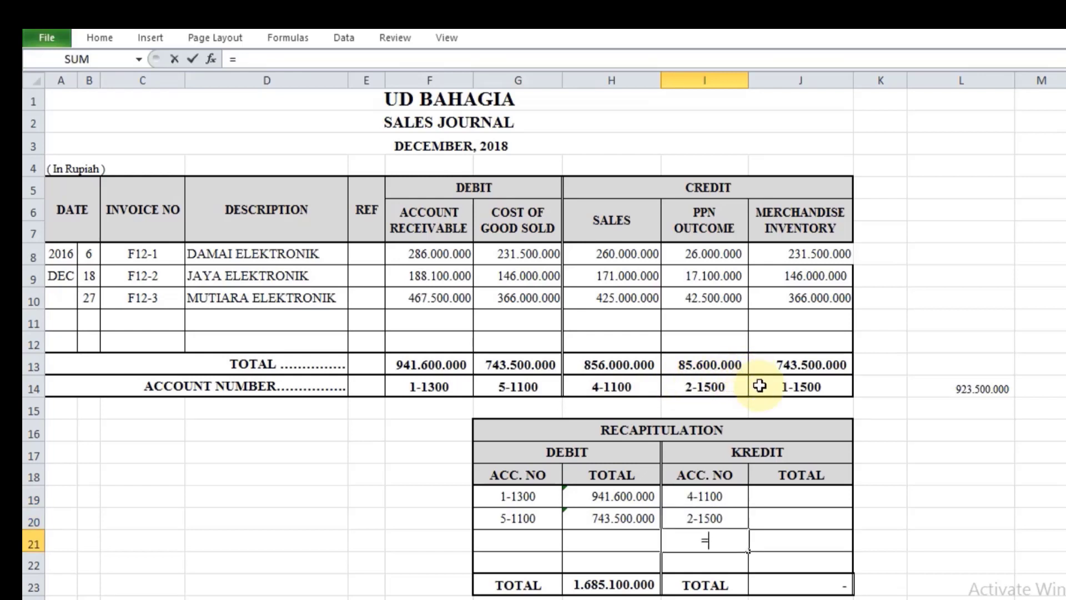
click(760, 387)
key(Return)
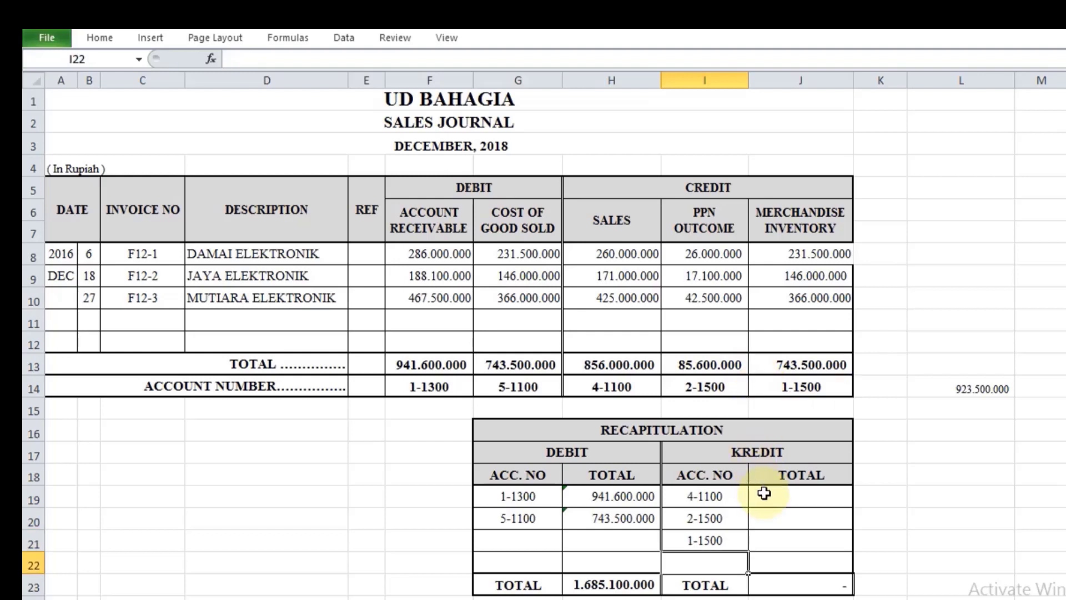
Step: Fill the sales recapitulation's credit totals in J19, J20 and J21 by referencing H13, I13 and J13
click(768, 498)
text(=)
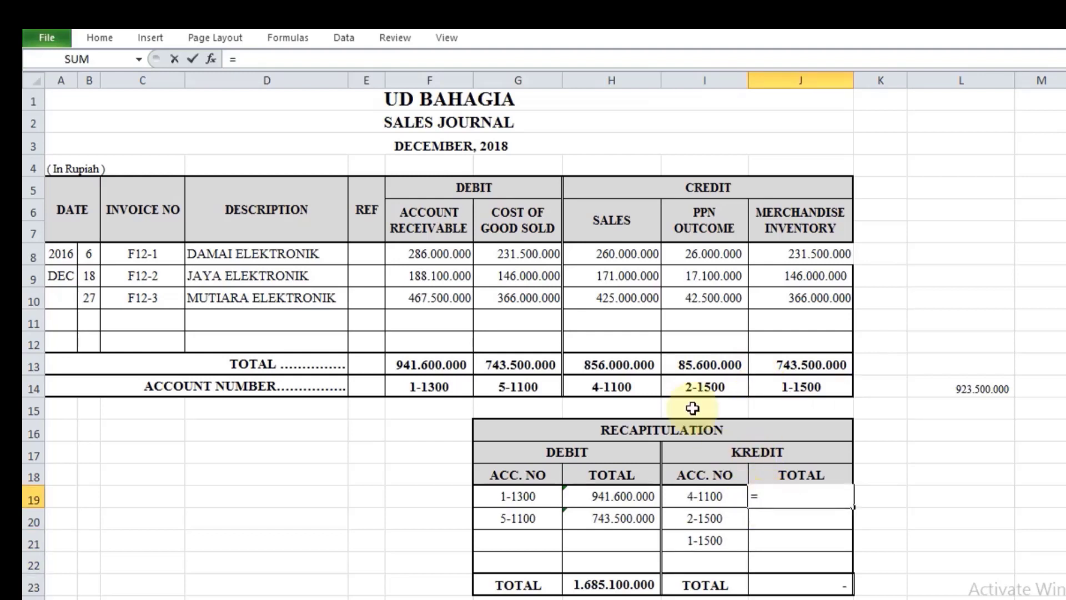
click(626, 355)
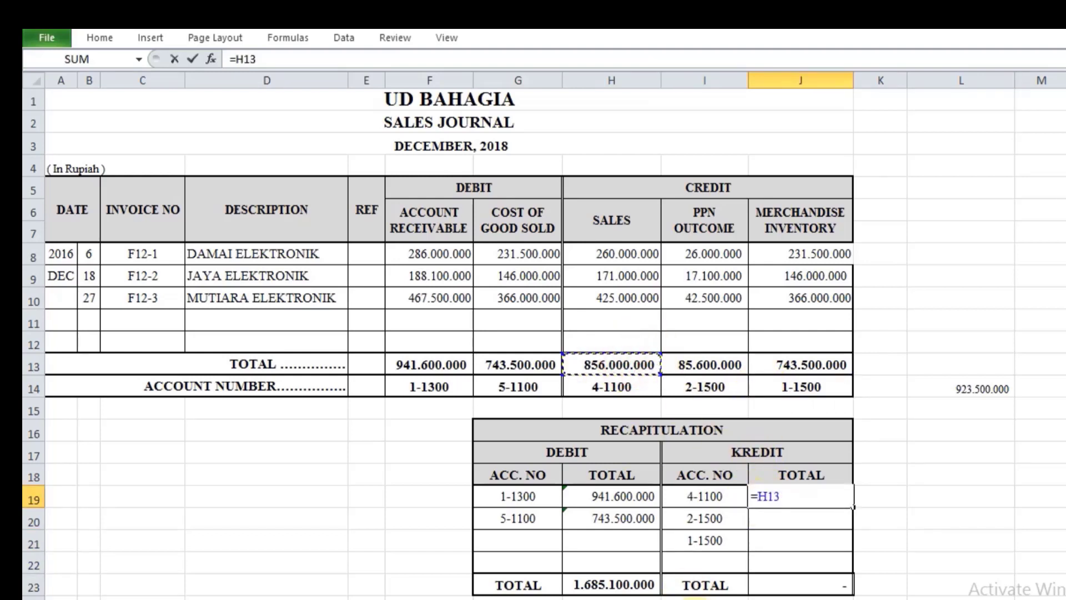
key(Return)
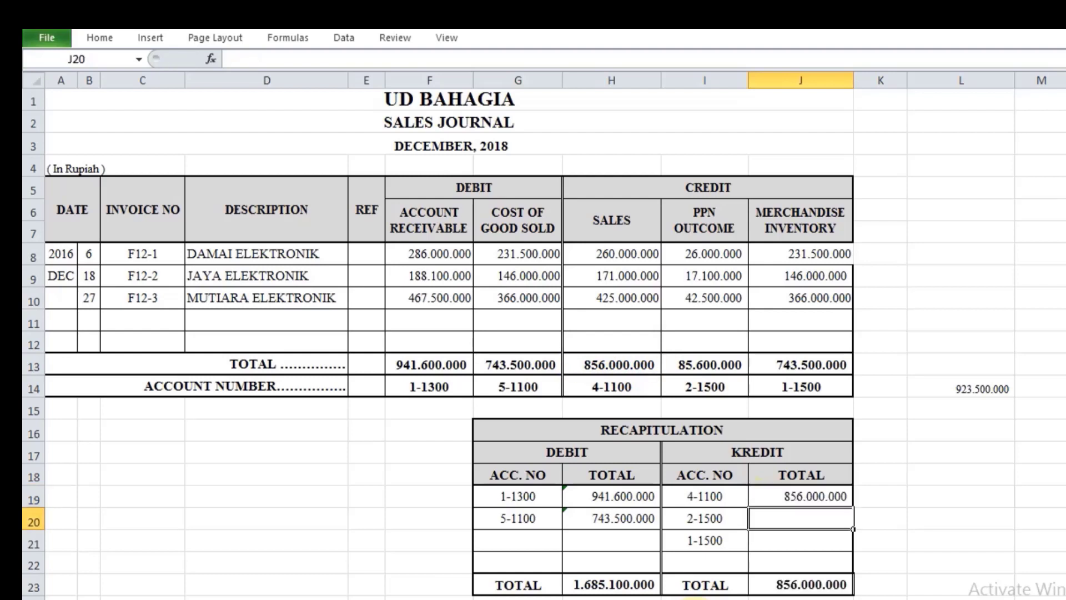
text(=)
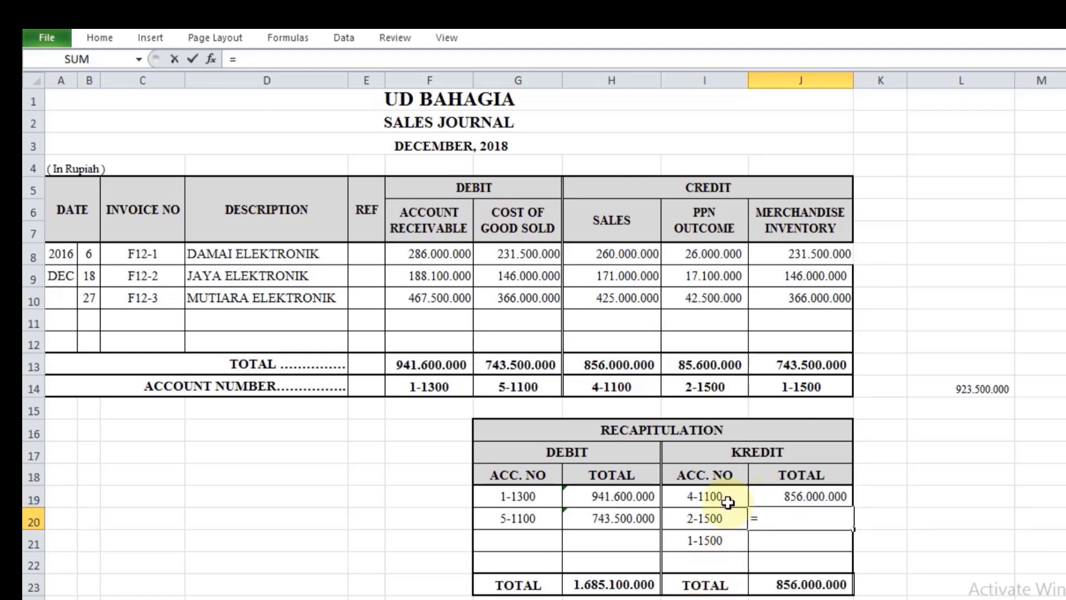
click(714, 364)
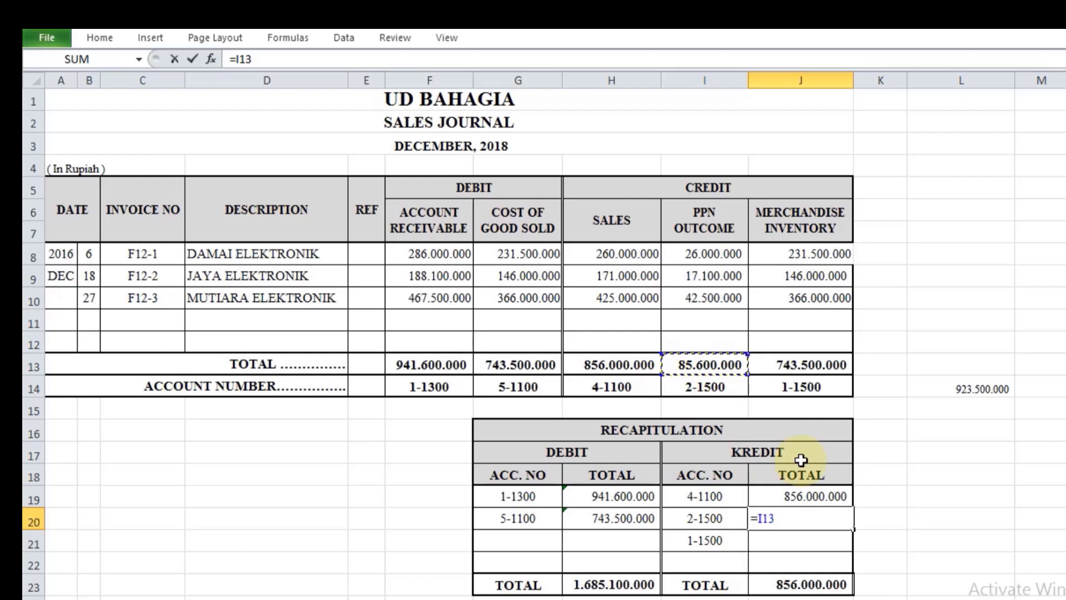
key(Return)
text(=)
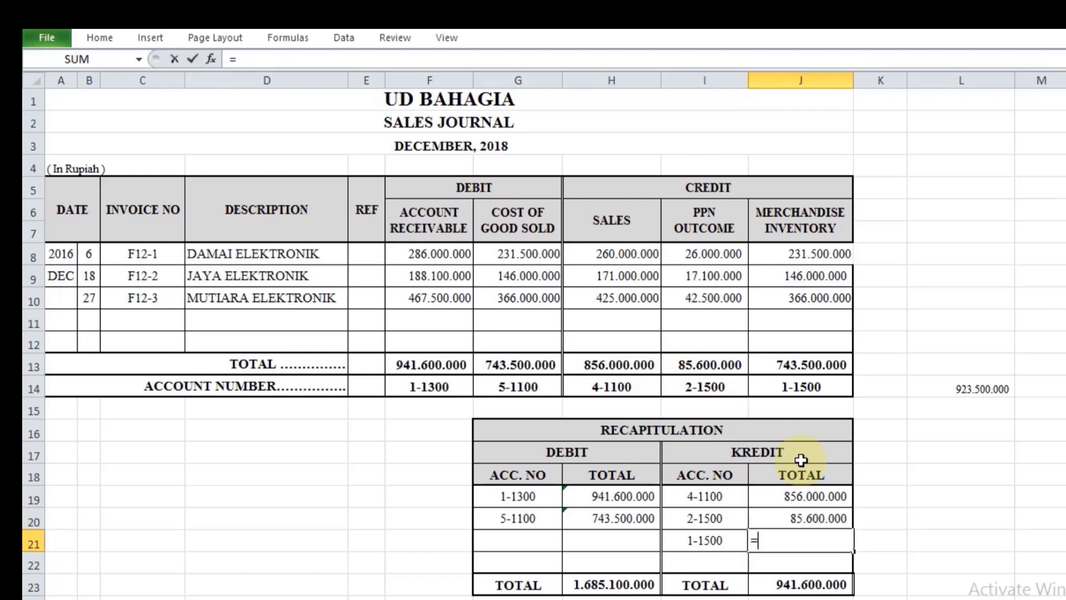
click(815, 360)
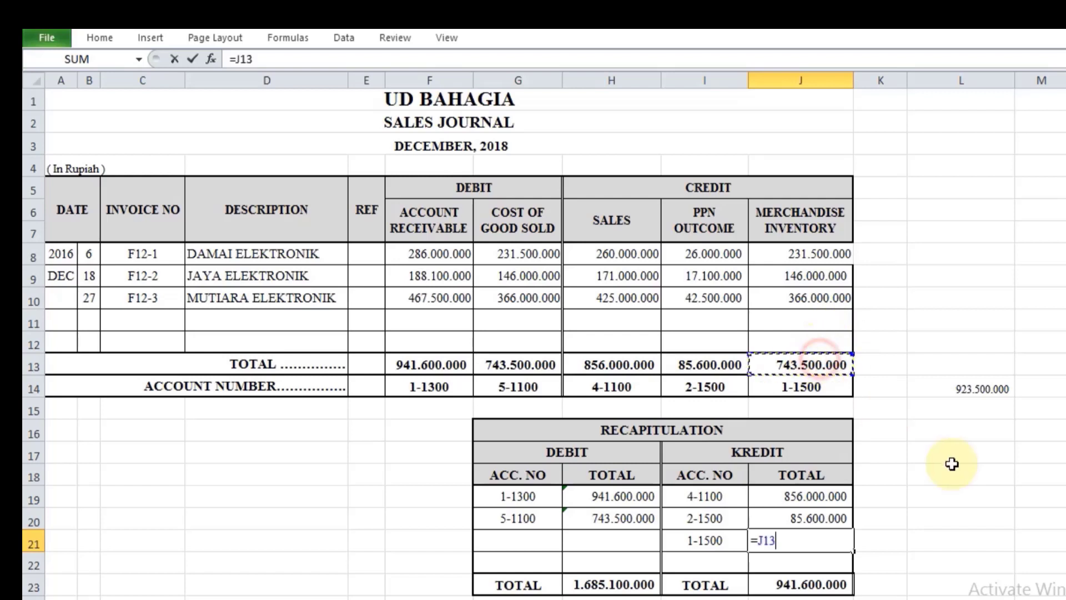
key(Return)
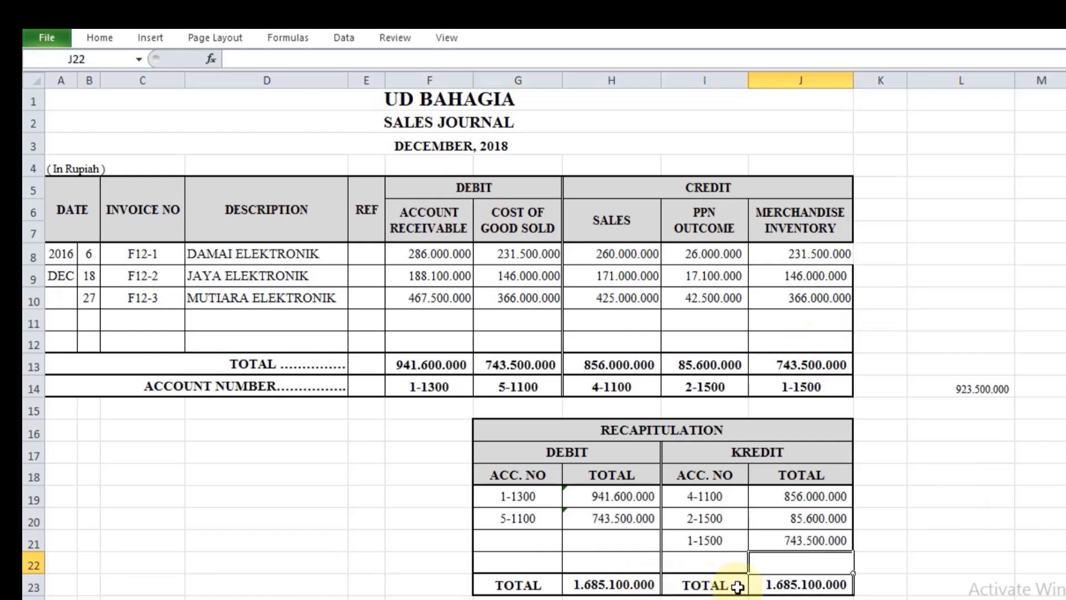
click(793, 587)
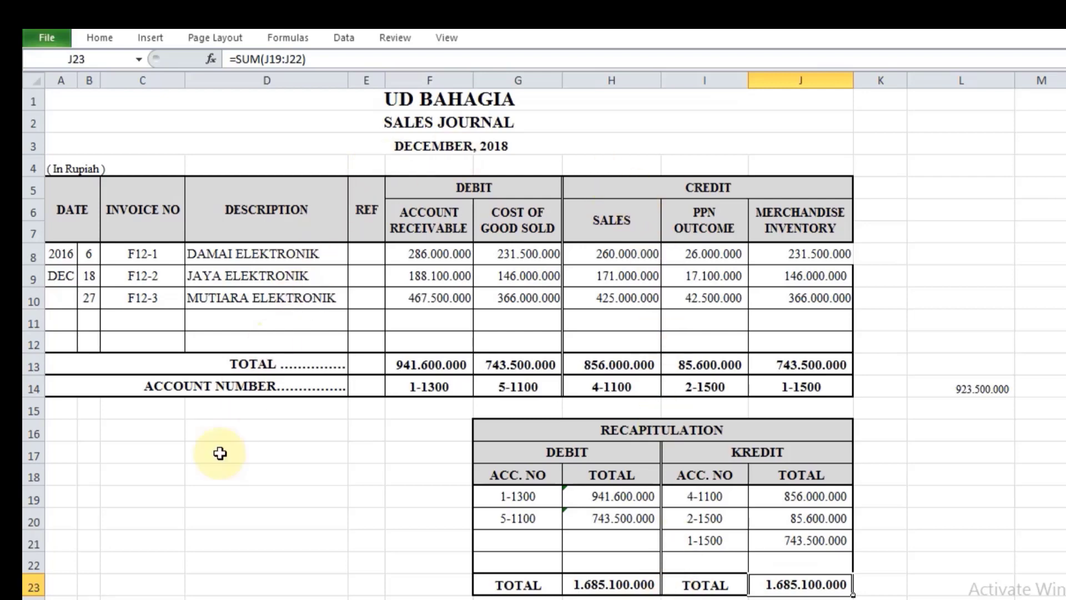
Step: Open the Cash Receipt Journal sheet and slightly widen column L, which holds the credit account numbers
click(208, 599)
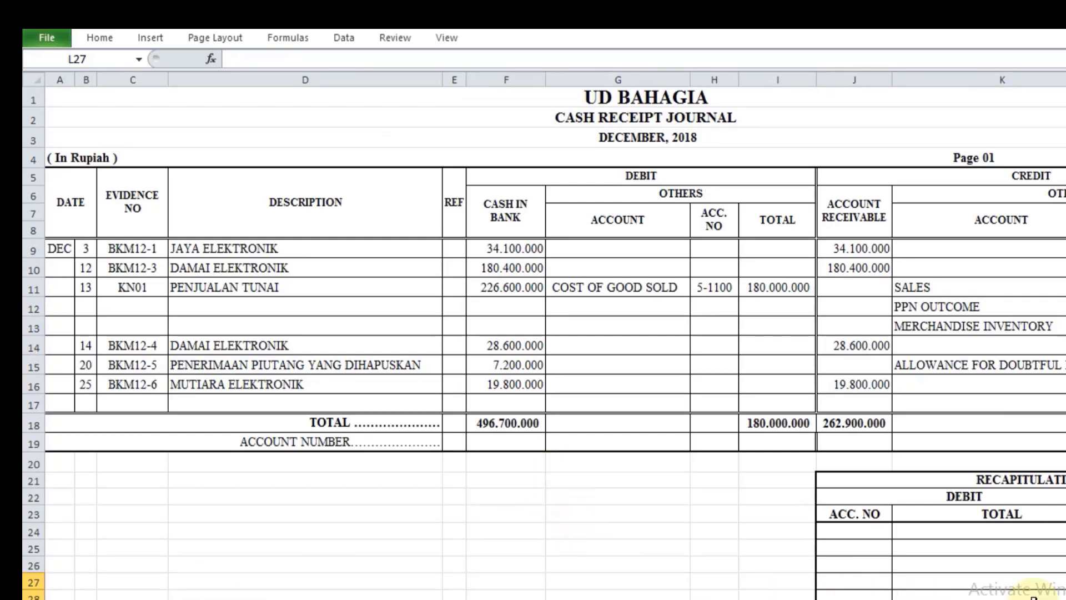
drag(1034, 599, 1050, 599)
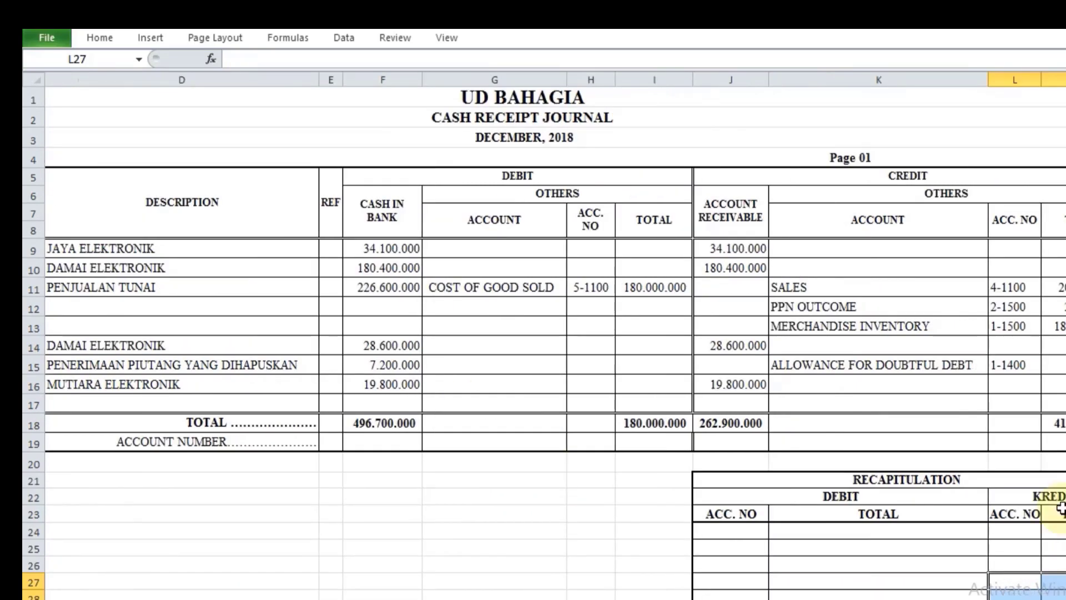
scroll(1047, 463, down, 2)
scroll(1046, 463, up, 2)
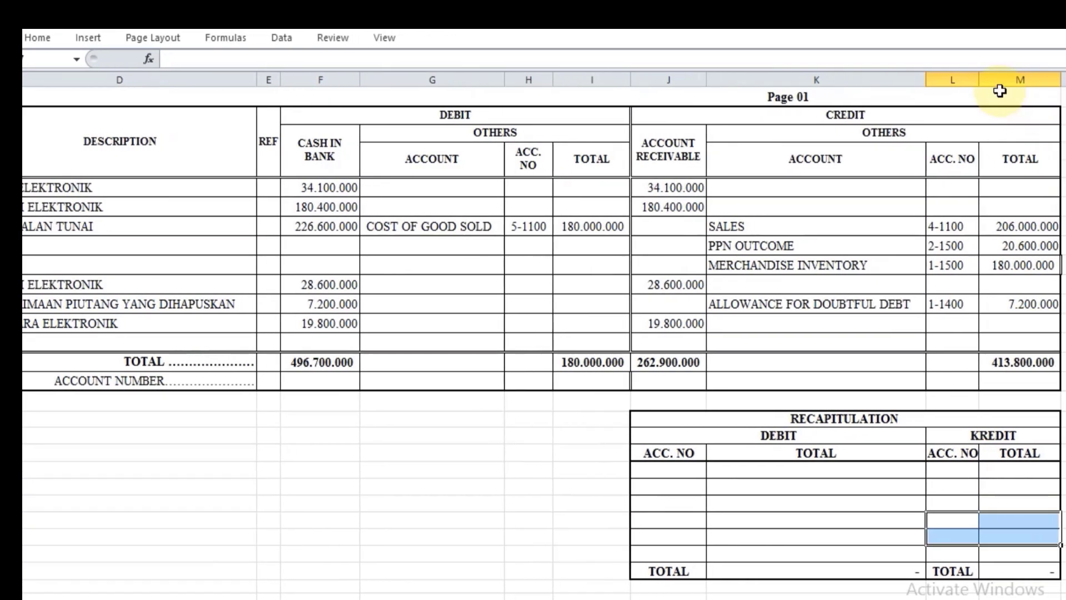
drag(945, 77, 956, 77)
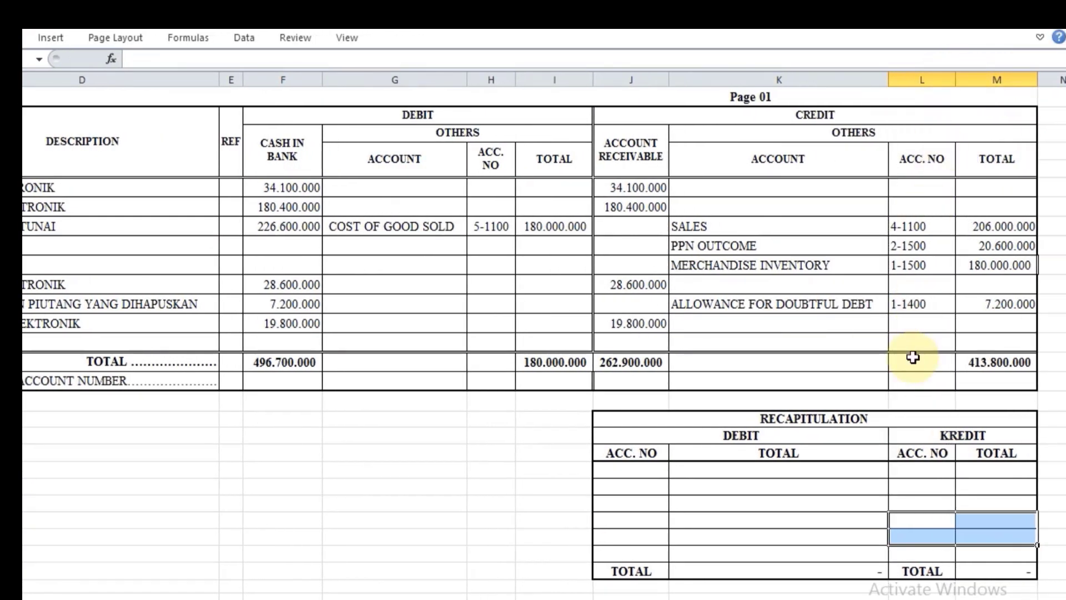
Step: Link the Cash in Bank account number in F19 of the Cash Receipt Journal to its code on the NS sheet
scroll(912, 357, up, 1)
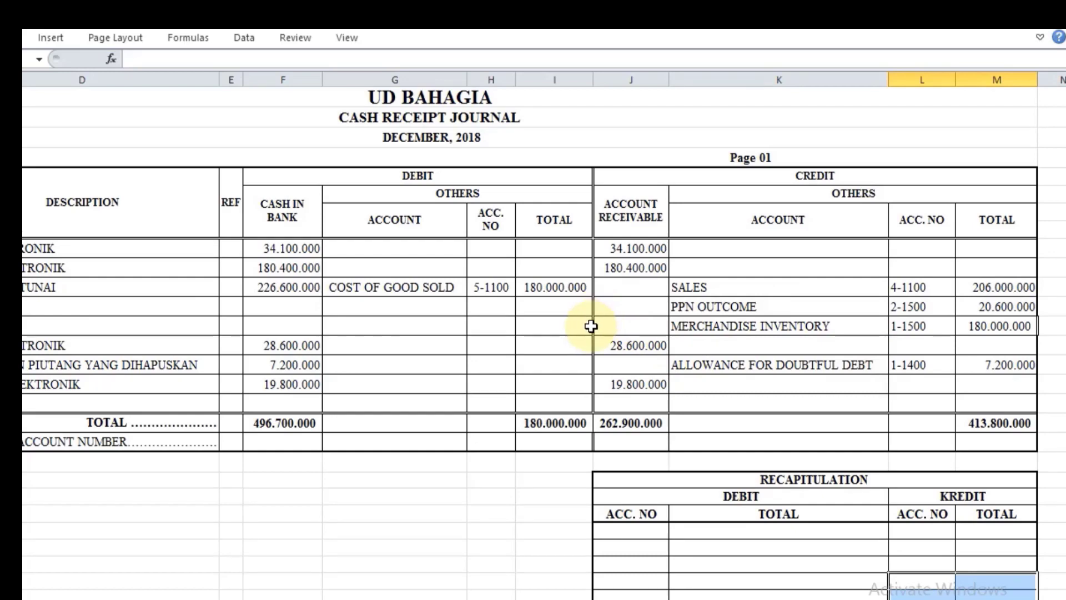
scroll(783, 438, down, 1)
scroll(783, 438, down, 1)
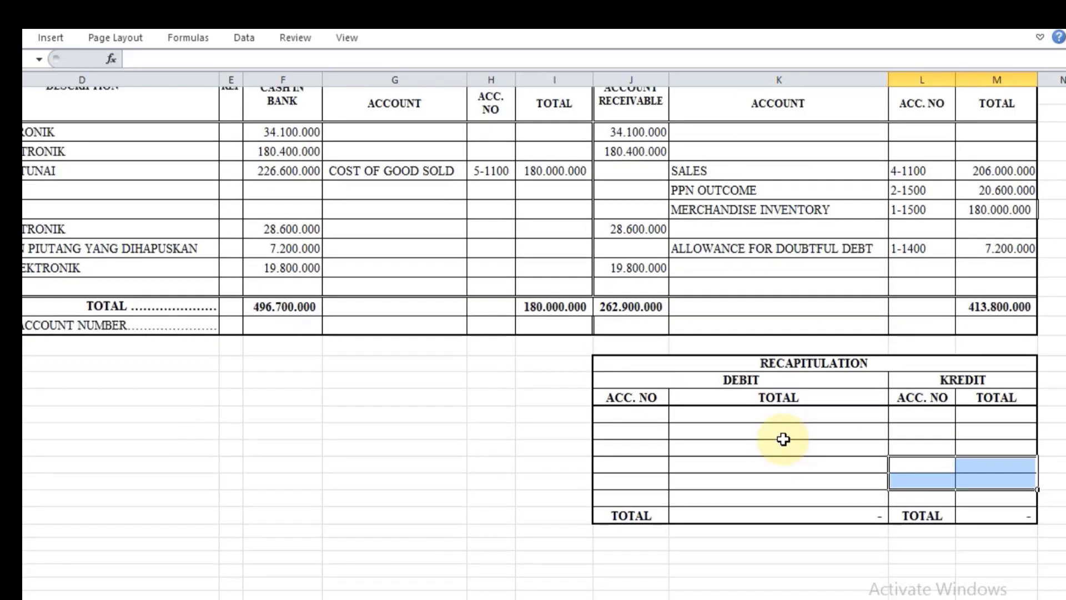
scroll(783, 439, up, 2)
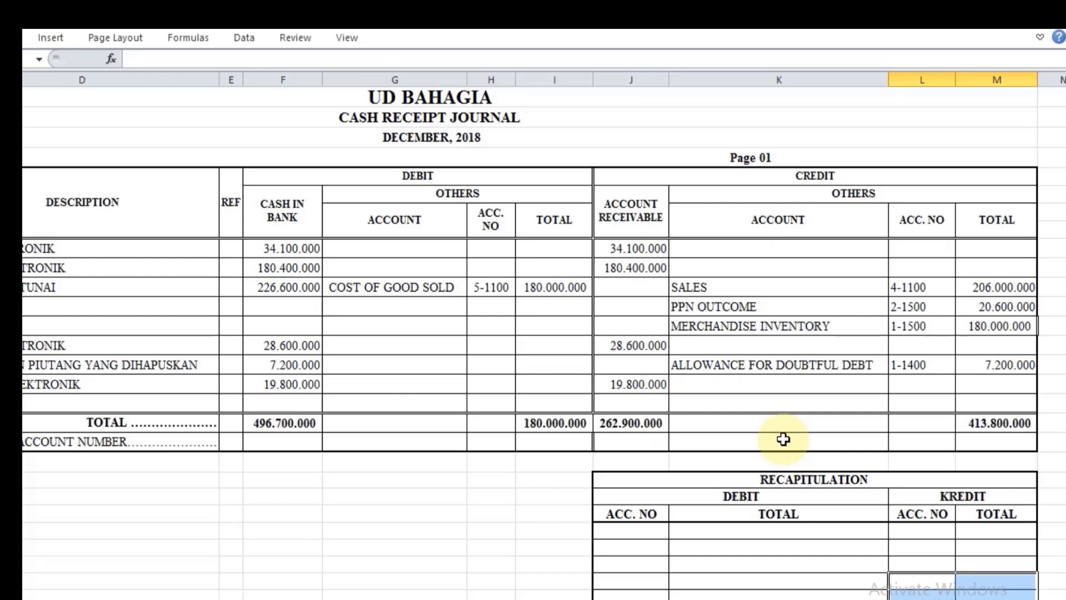
scroll(783, 439, down, 1)
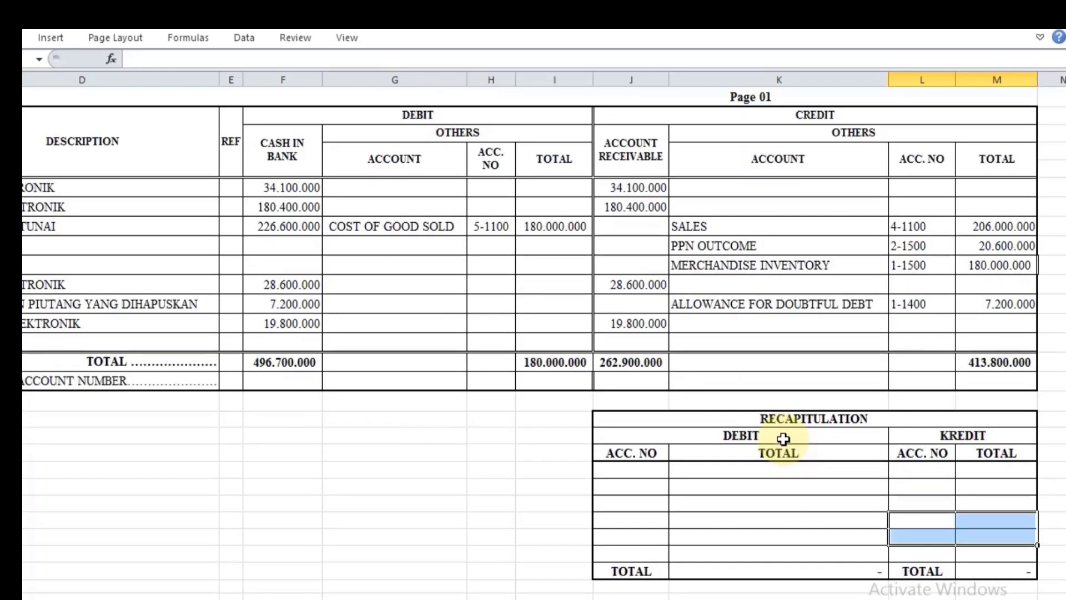
click(282, 379)
text(=)
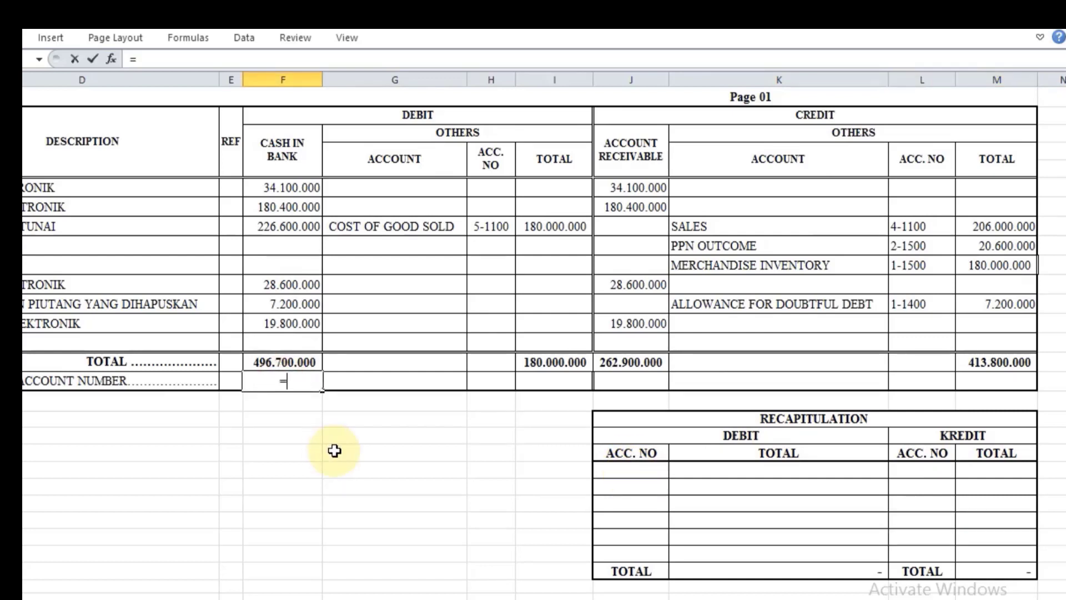
click(89, 599)
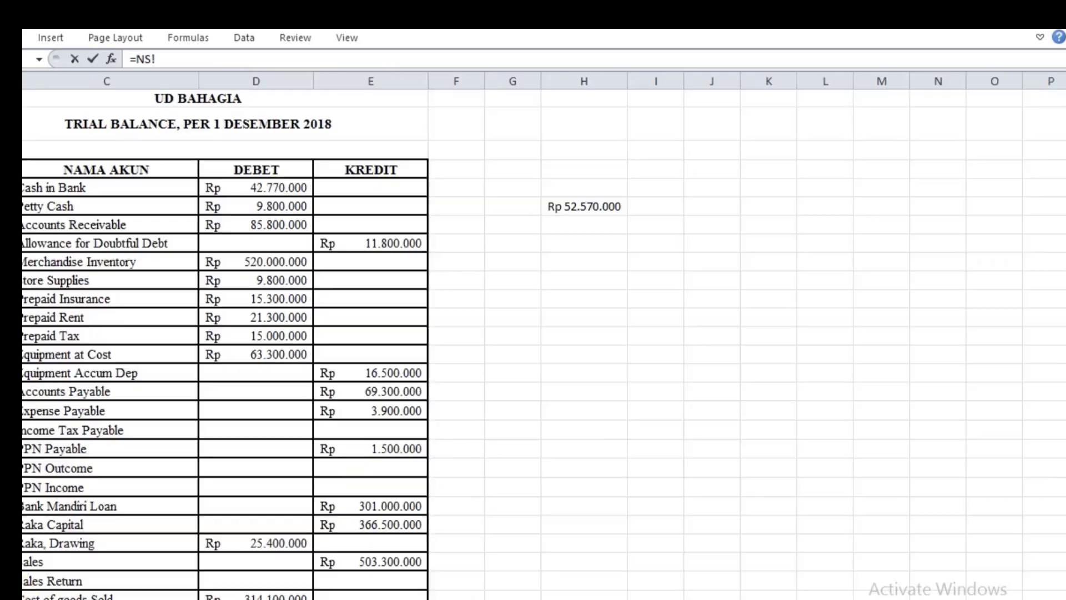
click(24, 187)
key(Return)
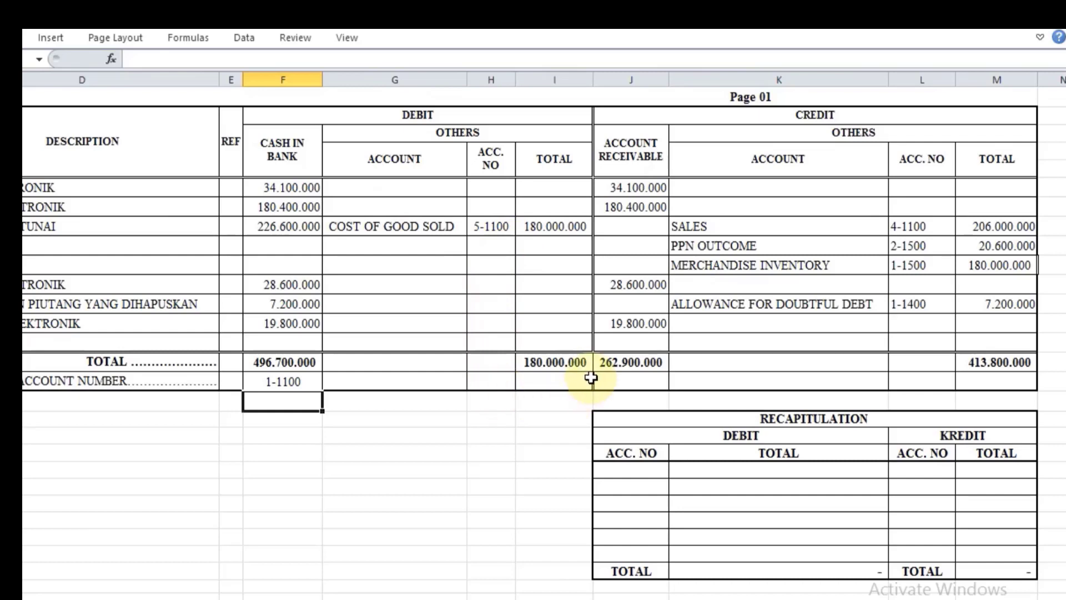
Step: Link the Account Receivable account number in J19 to the Accounts Receivable code on the NS sheet
click(695, 383)
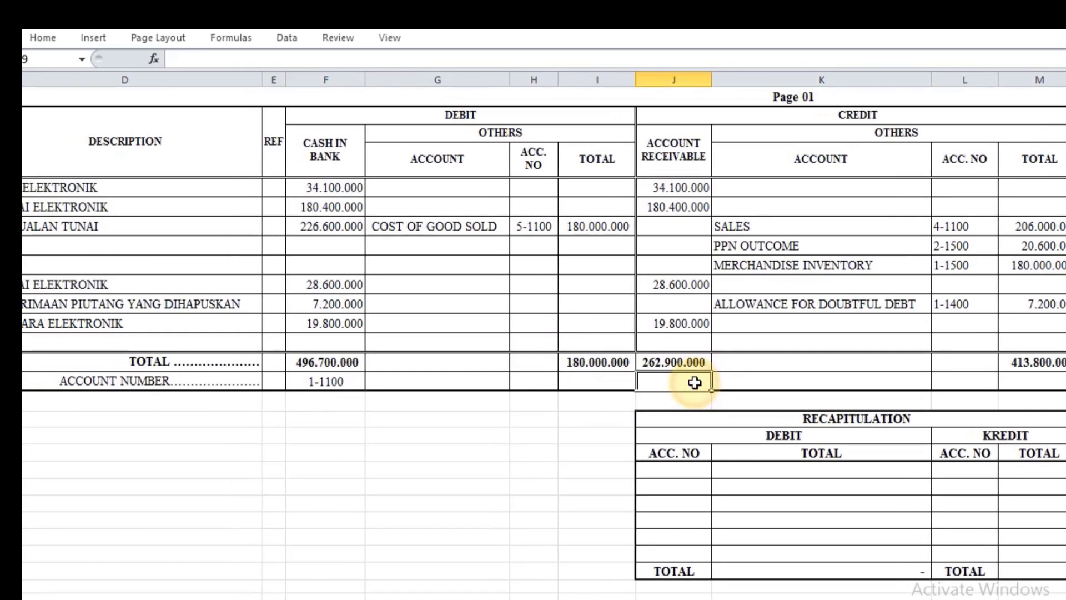
text(=)
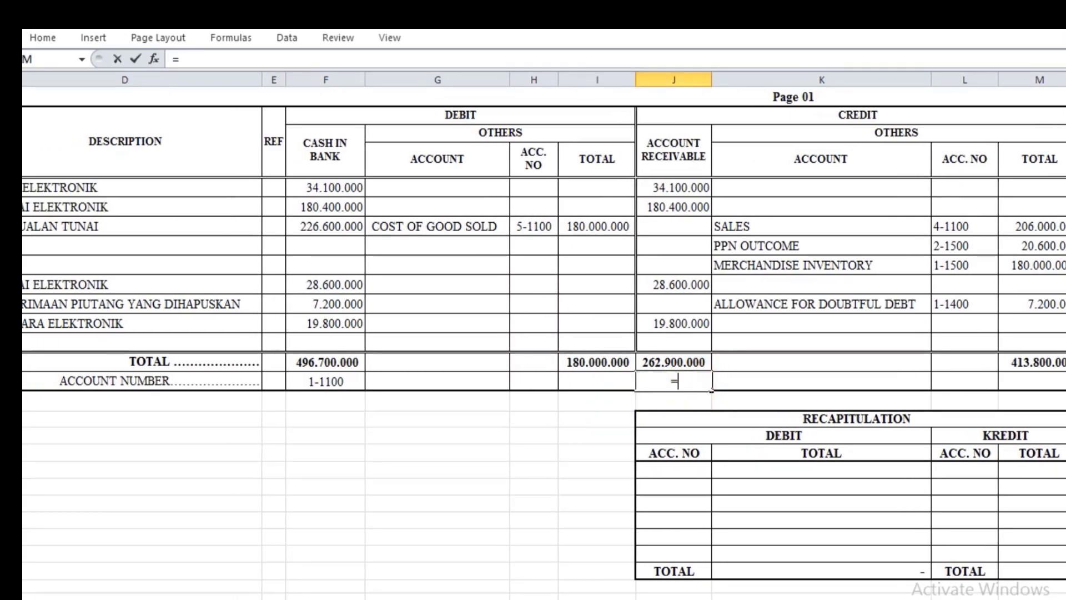
click(30, 596)
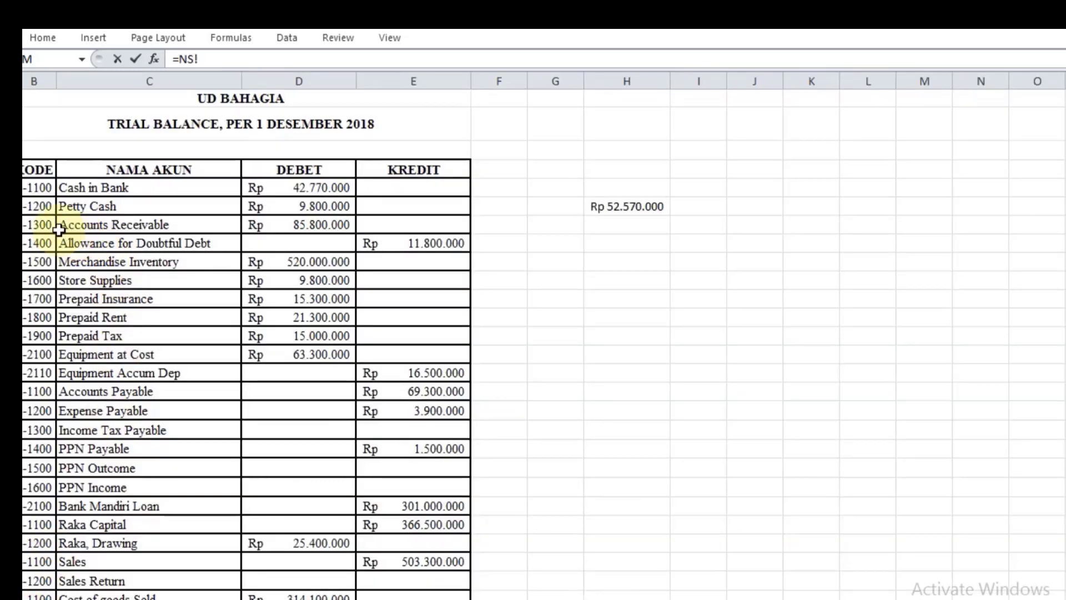
click(49, 225)
key(Return)
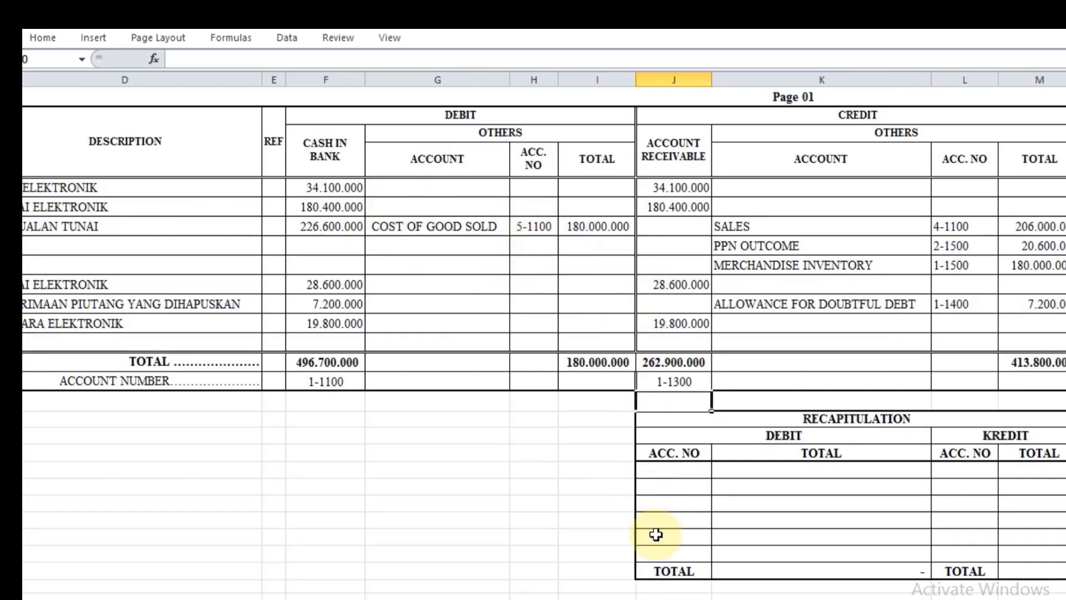
Step: Fill the cash receipt recapitulation's debit account numbers in J24 and J25 by referencing F19 and H11
click(667, 473)
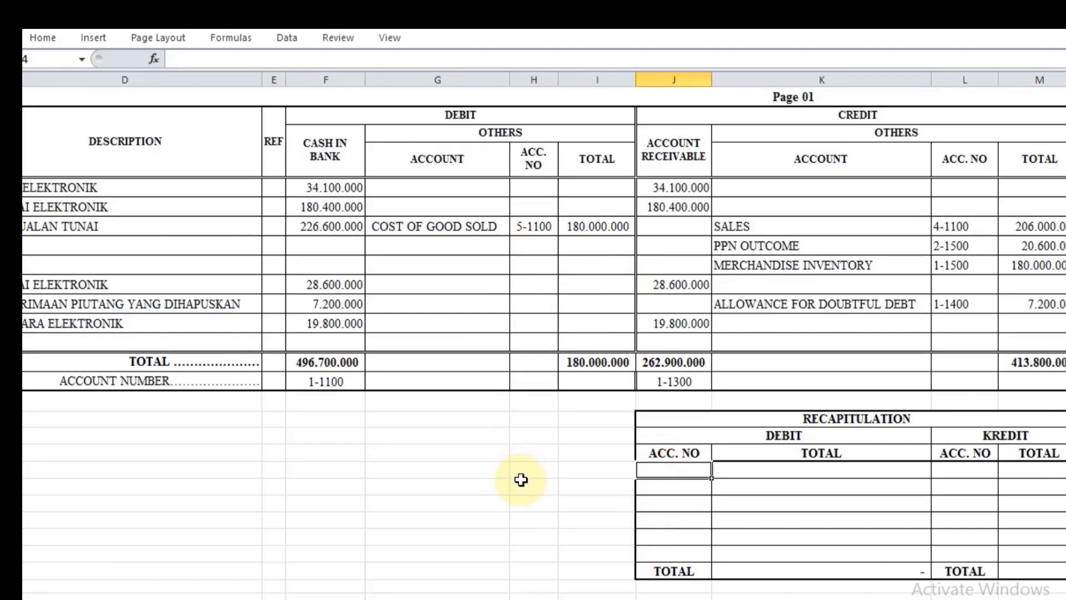
text(=)
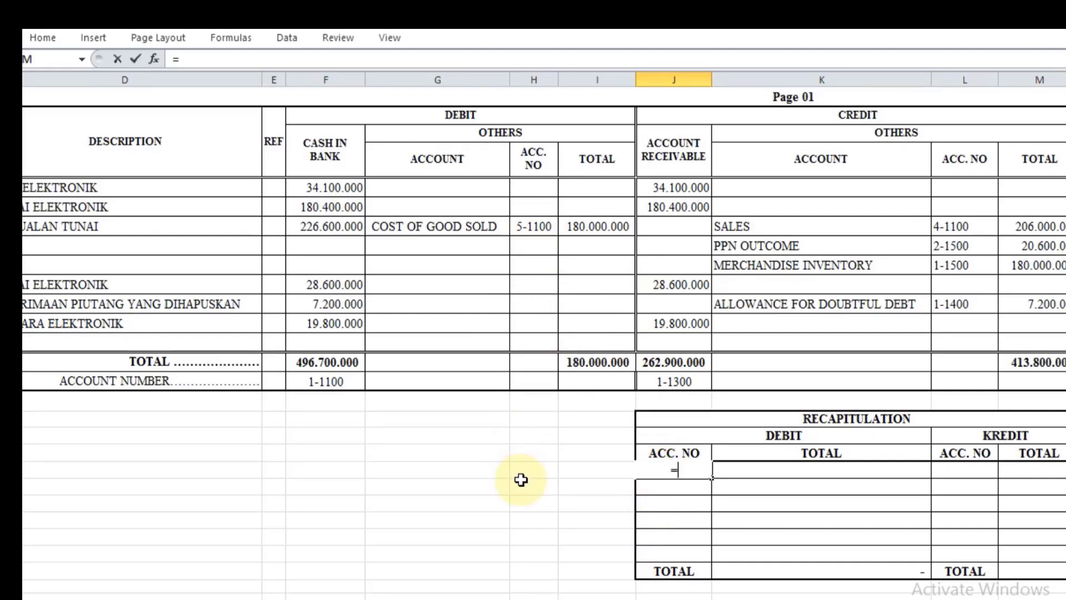
click(322, 382)
key(Return)
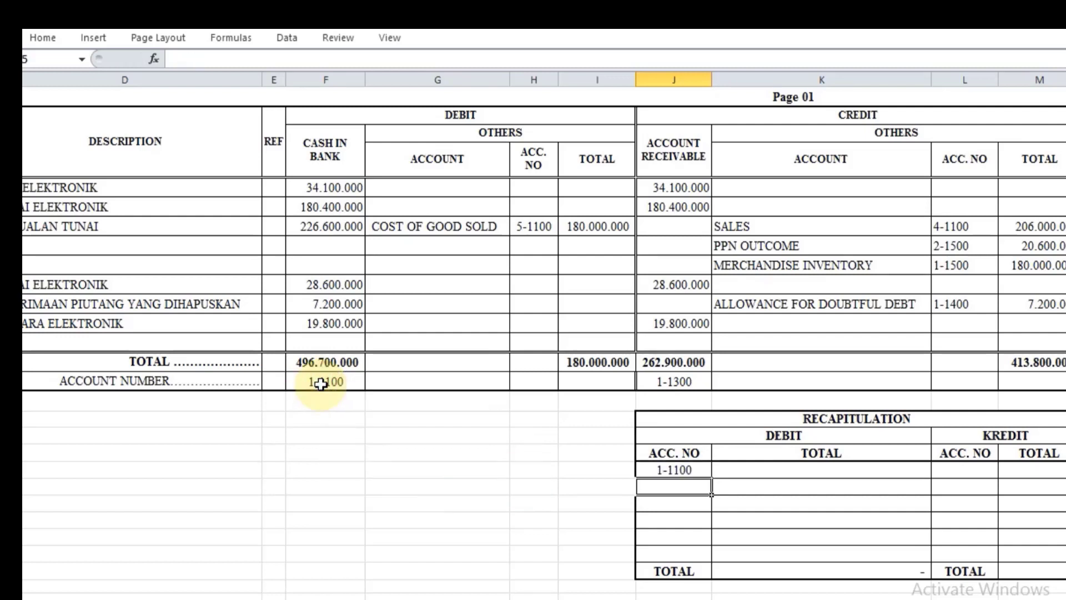
text(=)
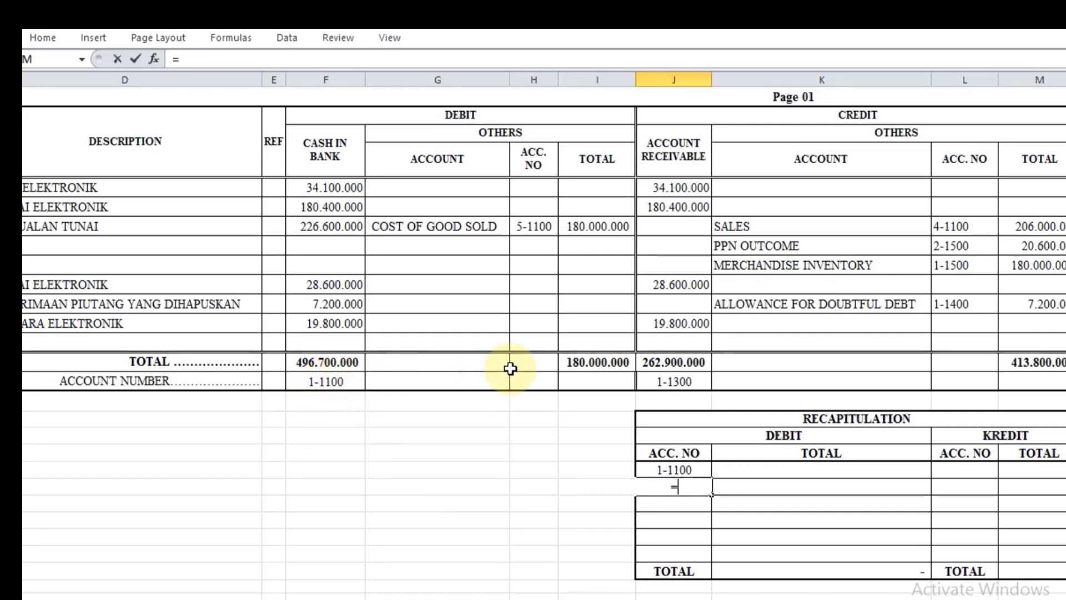
click(529, 227)
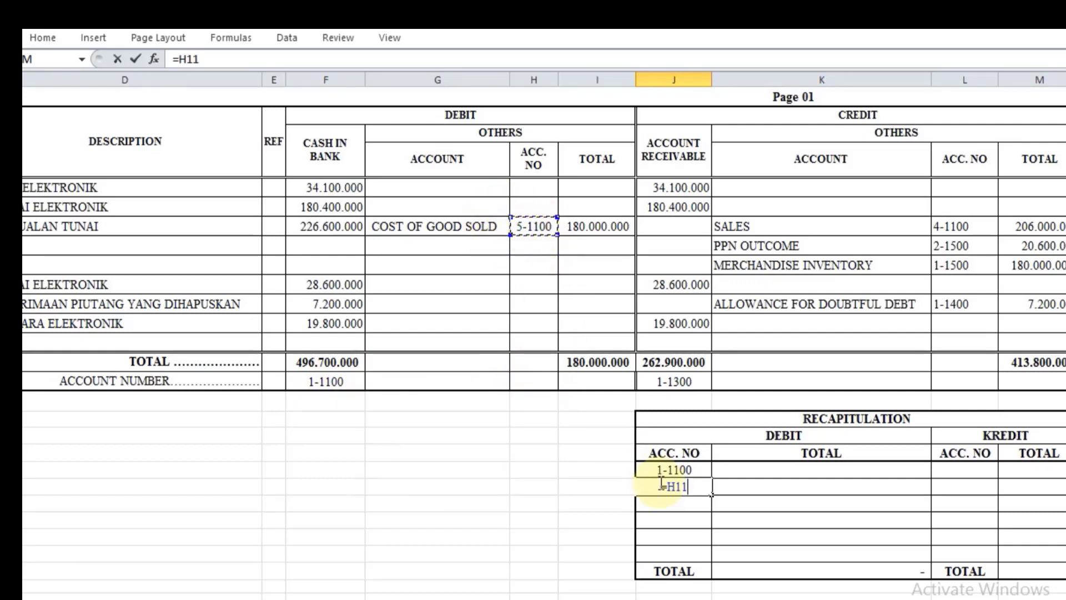
key(Return)
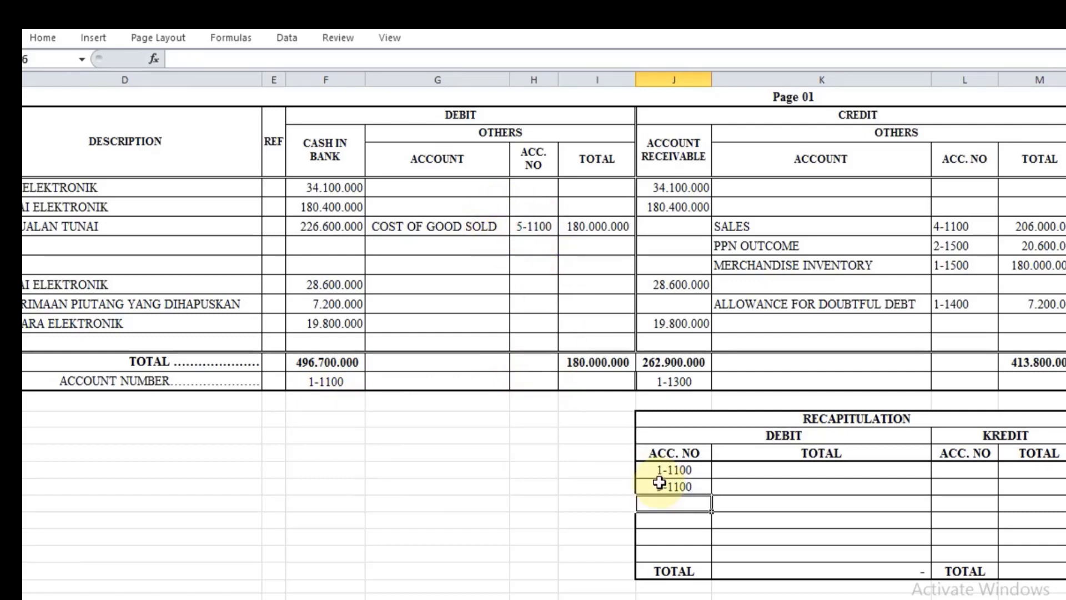
Step: Fill the recapitulation's debit totals in K24 and K25 by referencing F18 and I11
click(801, 467)
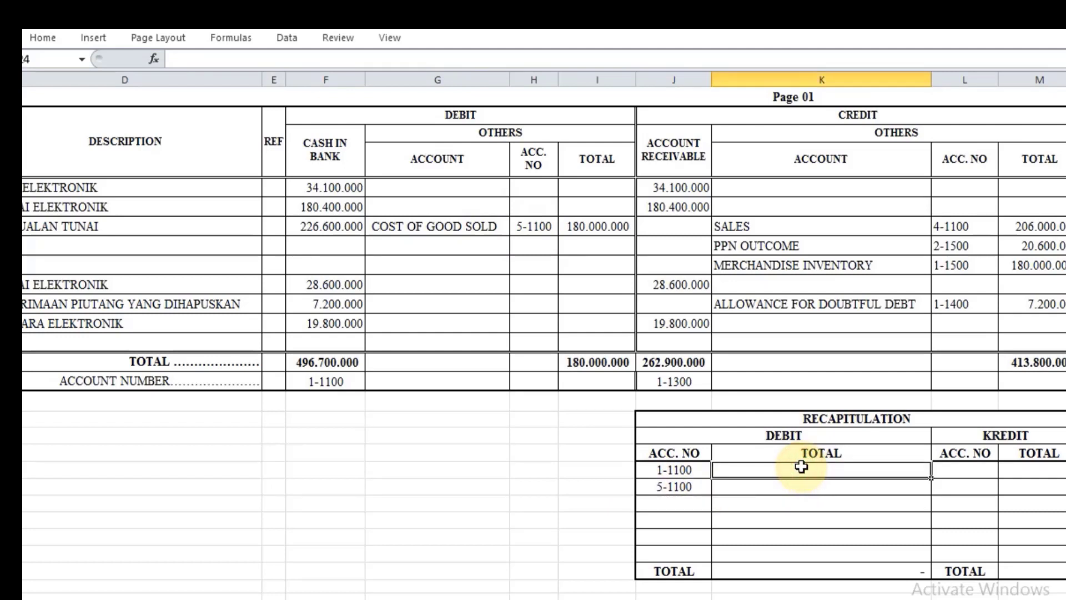
text(=)
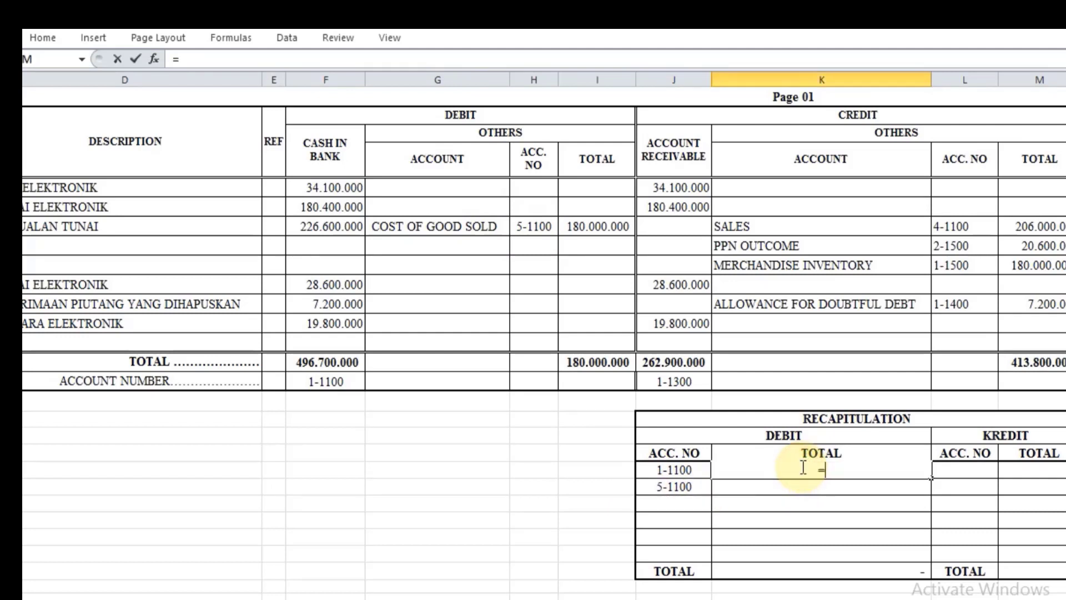
click(319, 361)
key(Return)
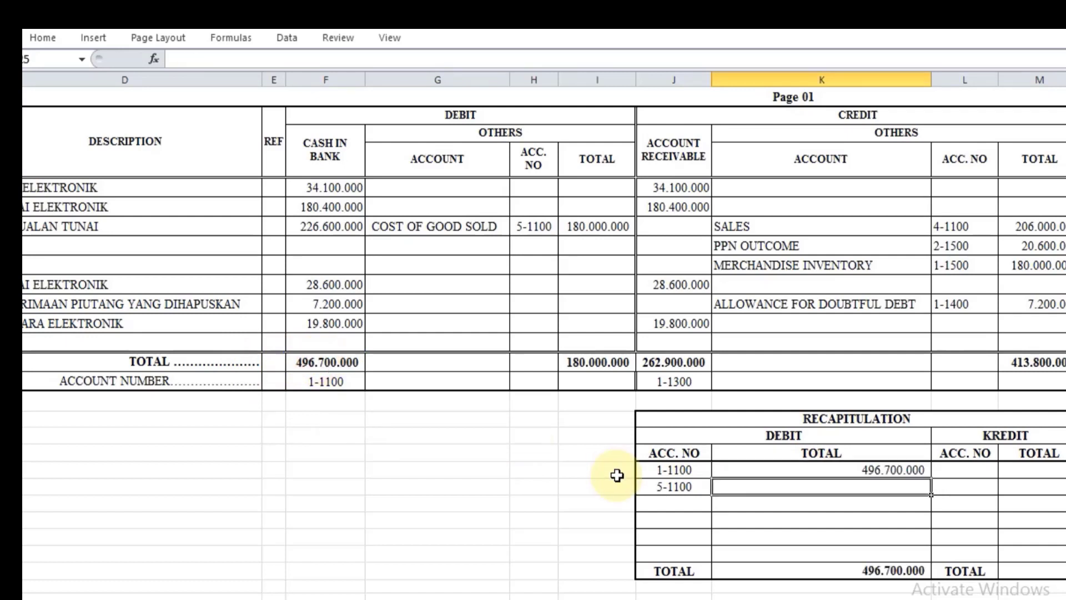
text(=)
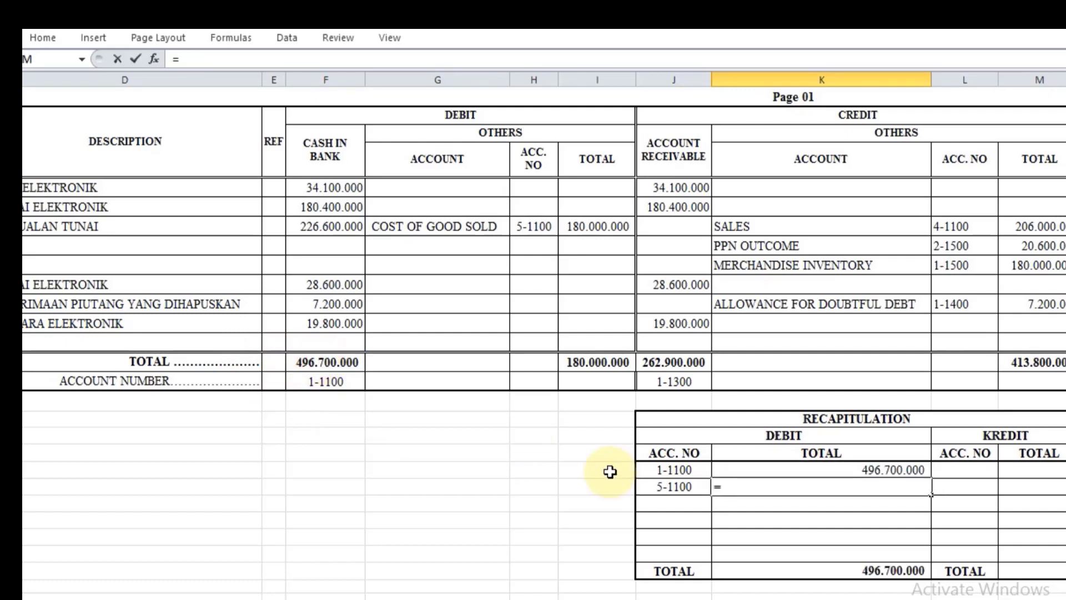
click(622, 221)
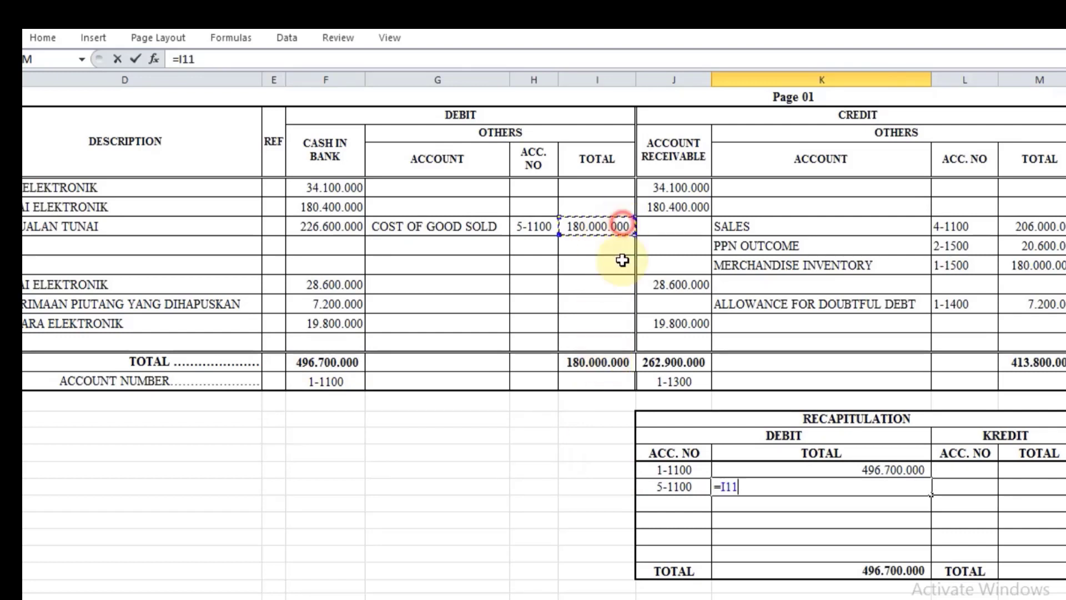
key(Return)
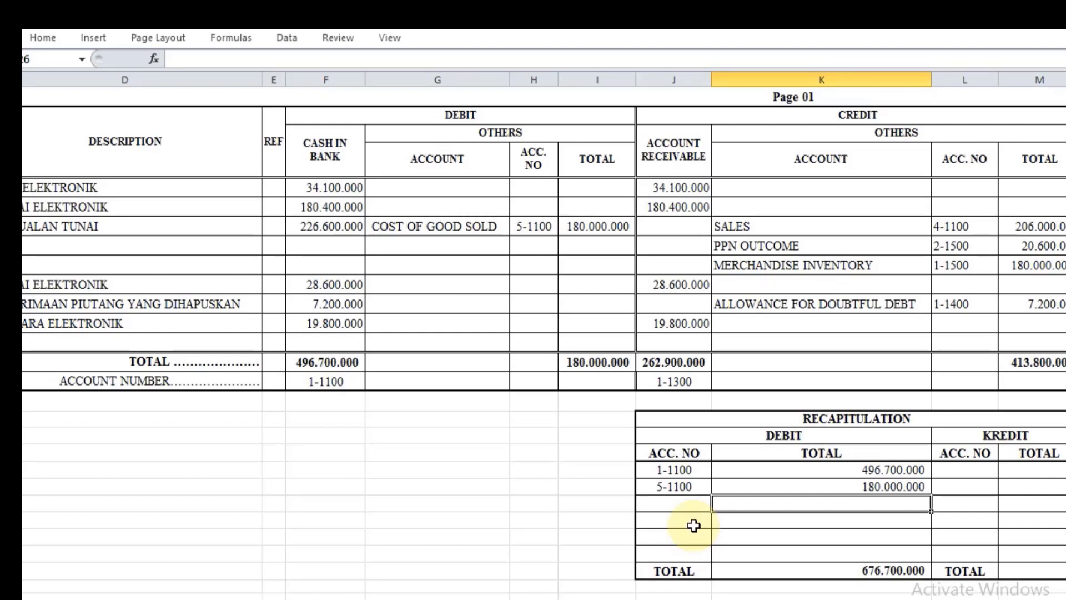
scroll(695, 525, up, 1)
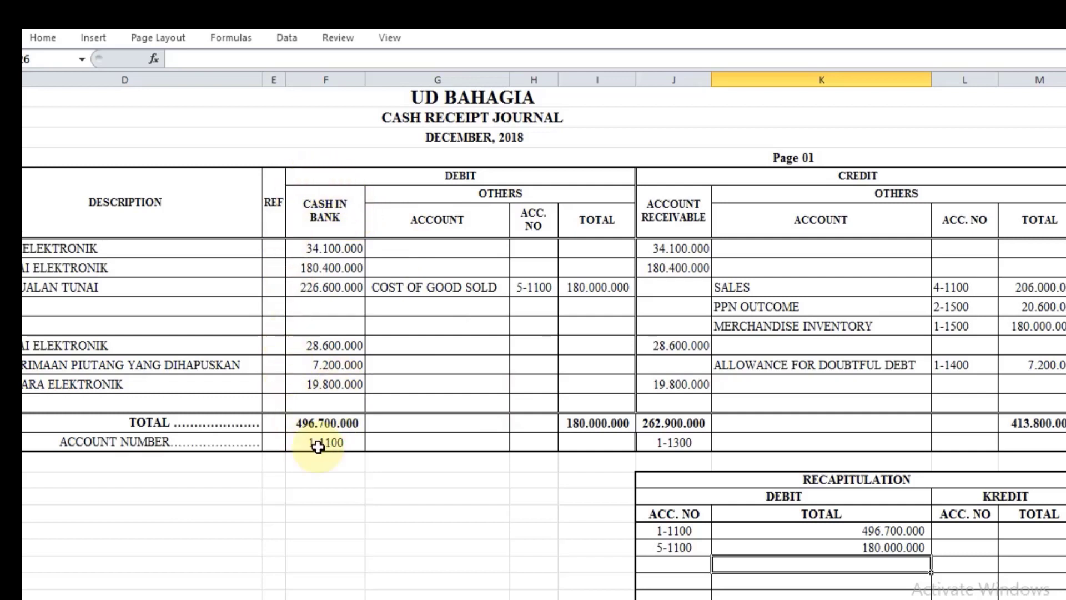
scroll(888, 448, down, 2)
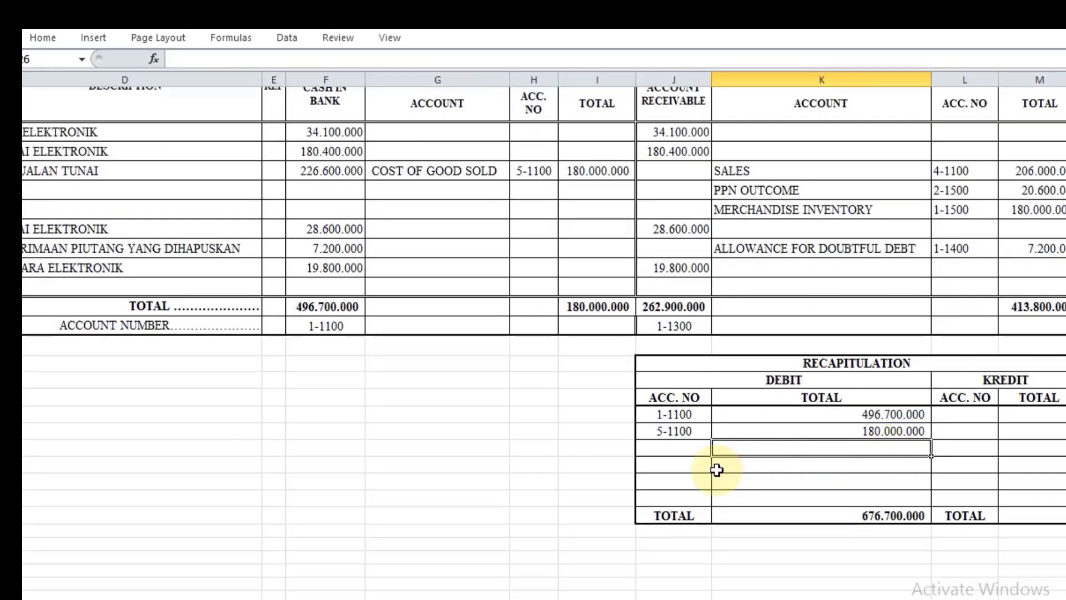
scroll(682, 457, up, 1)
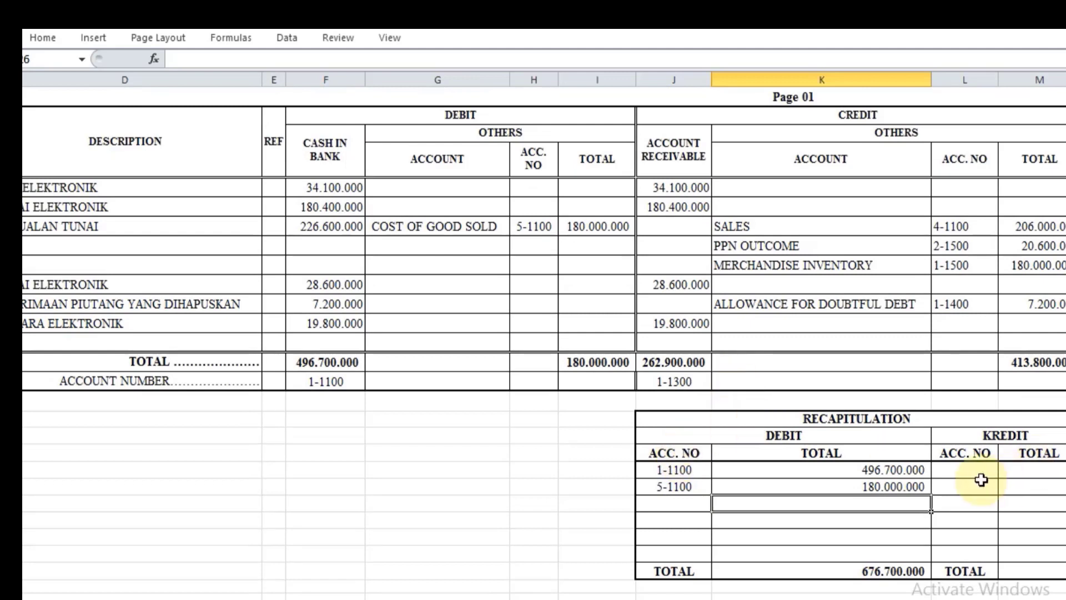
Step: Fill the first credit row of the recapitulation, referencing J19 for the account number in L24 and J18 for the total in M24
click(964, 470)
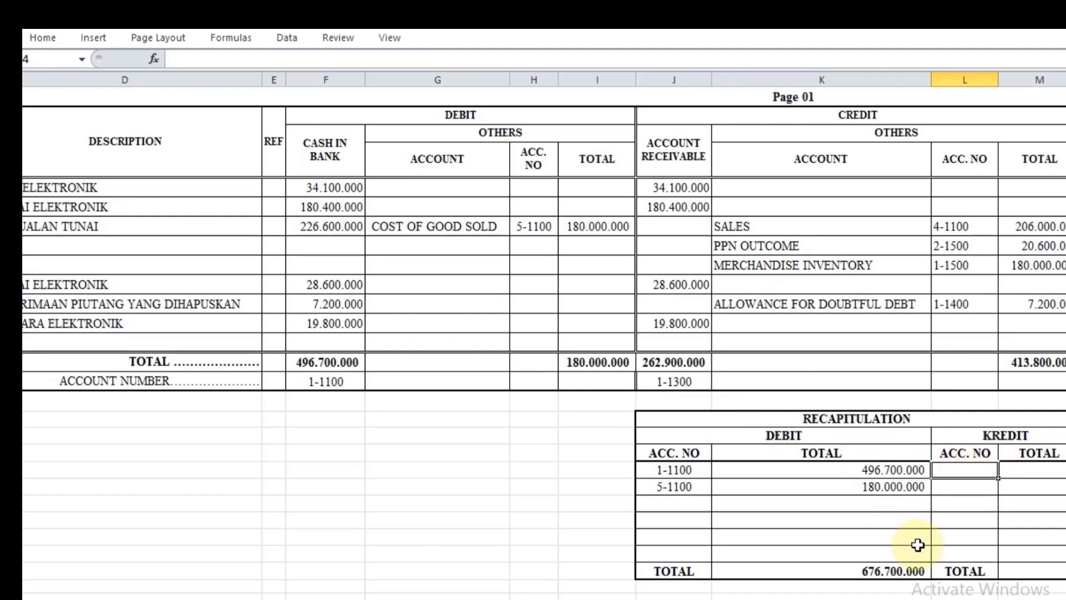
text(=)
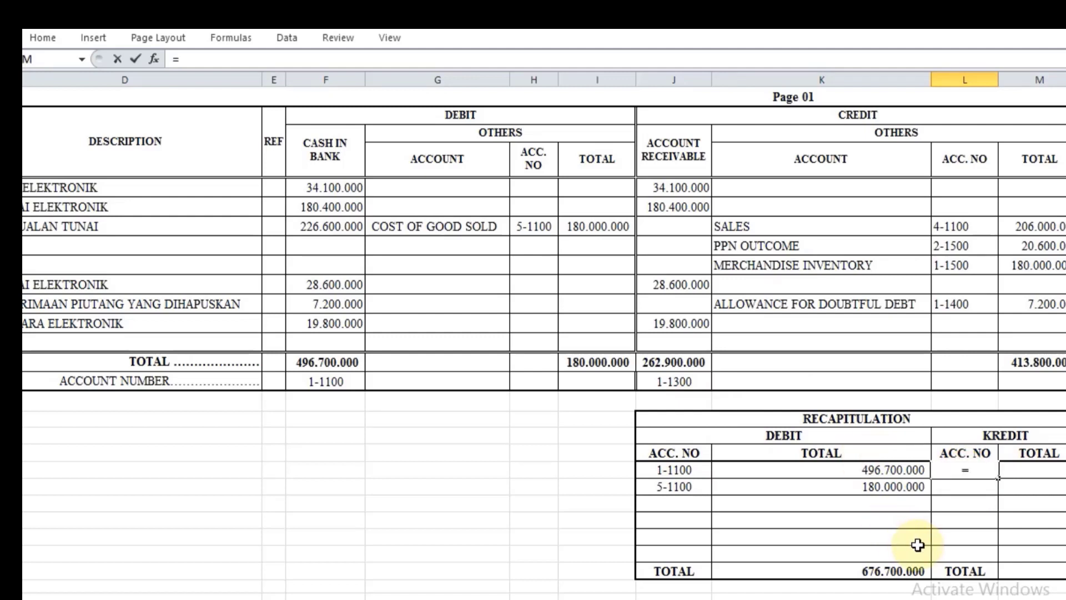
click(680, 381)
key(Return)
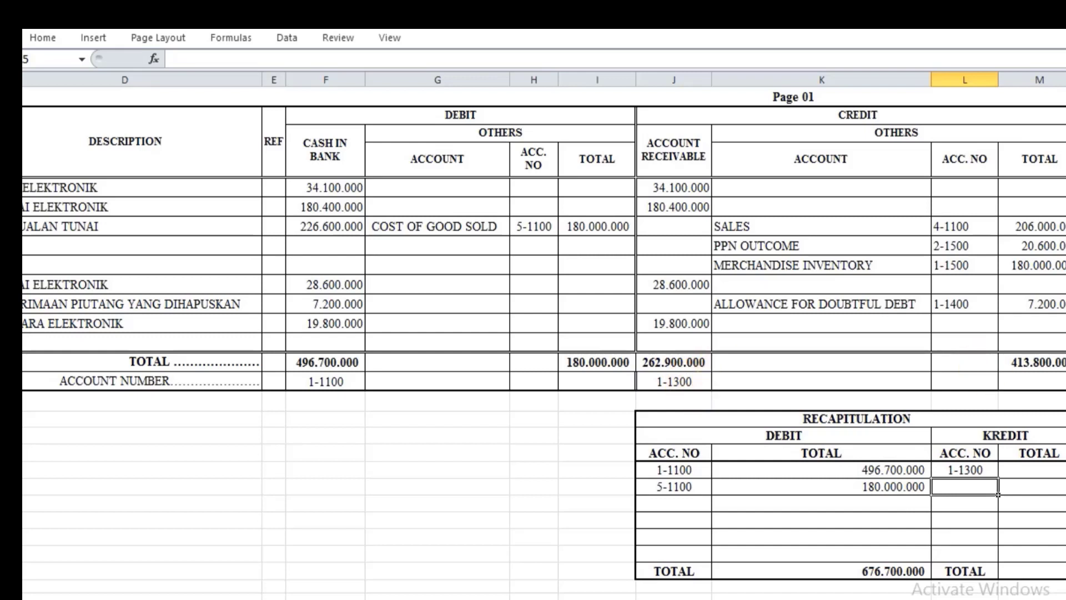
click(1009, 472)
text(=)
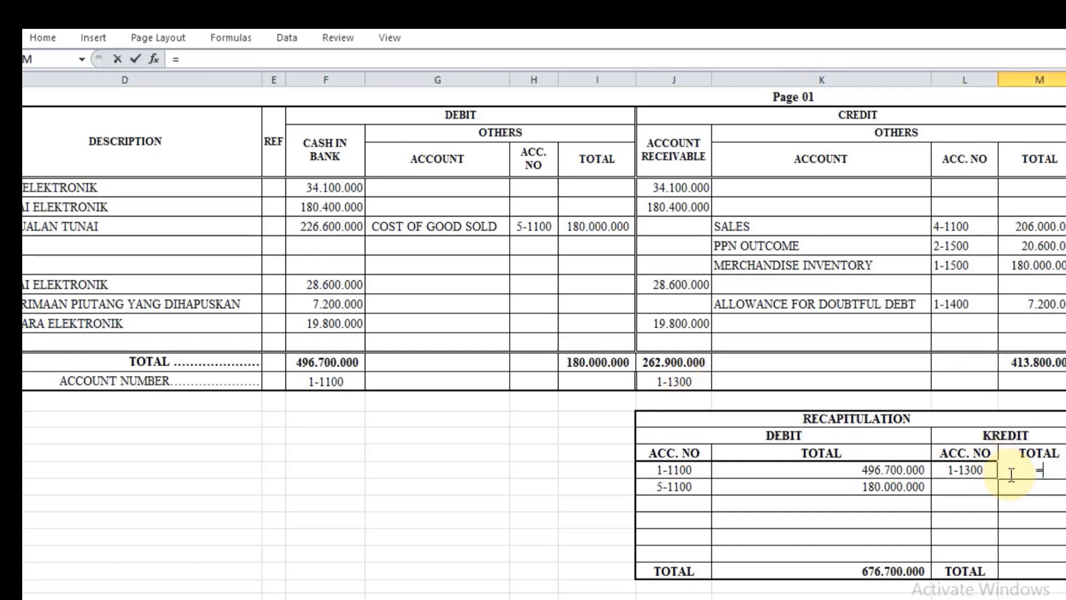
click(673, 362)
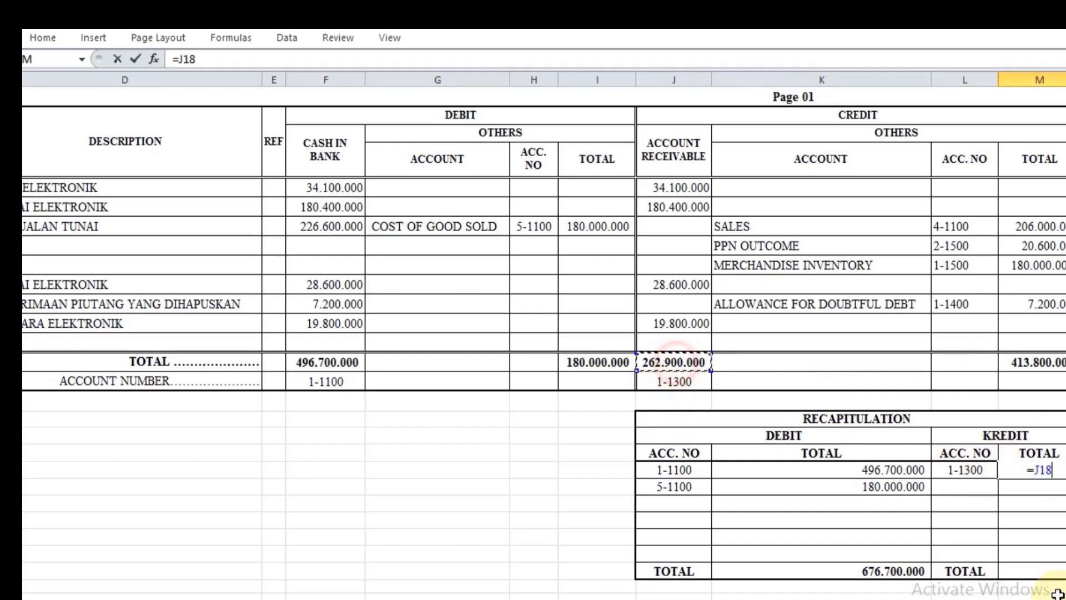
key(Return)
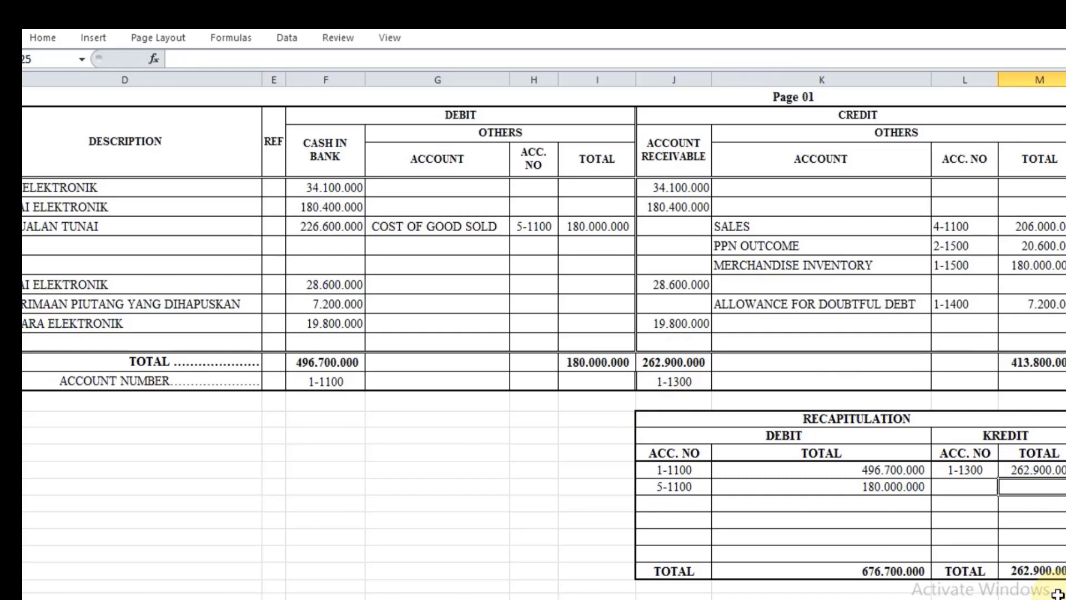
click(961, 488)
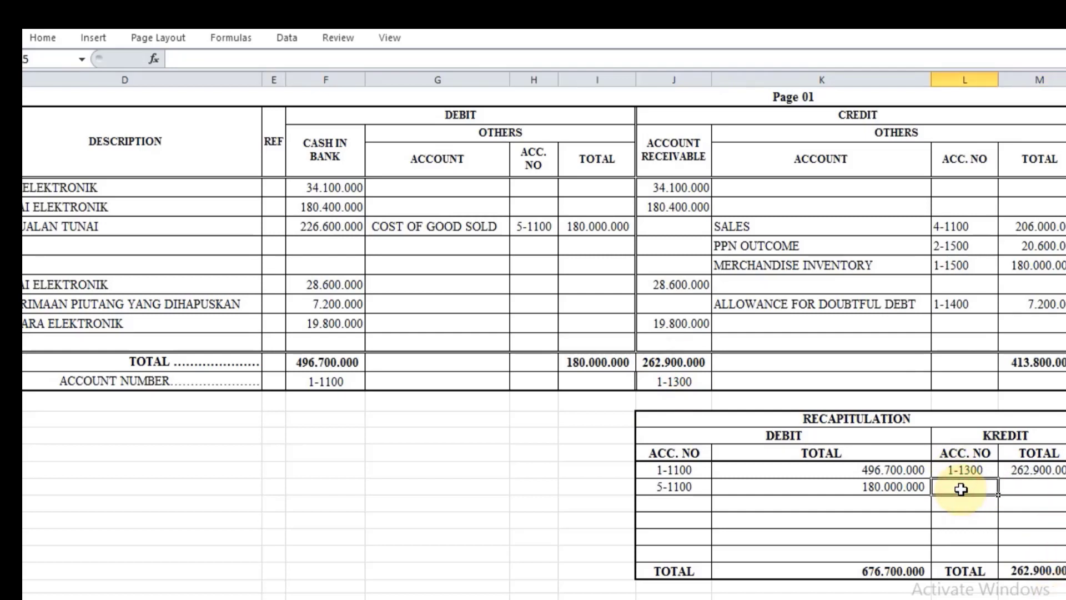
text(=)
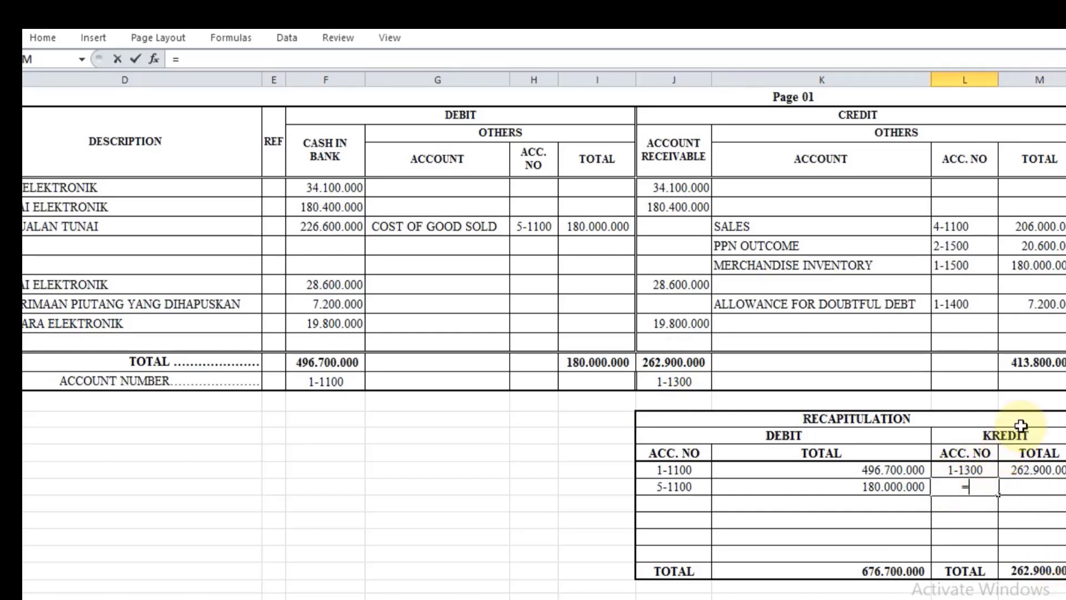
drag(950, 226, 963, 268)
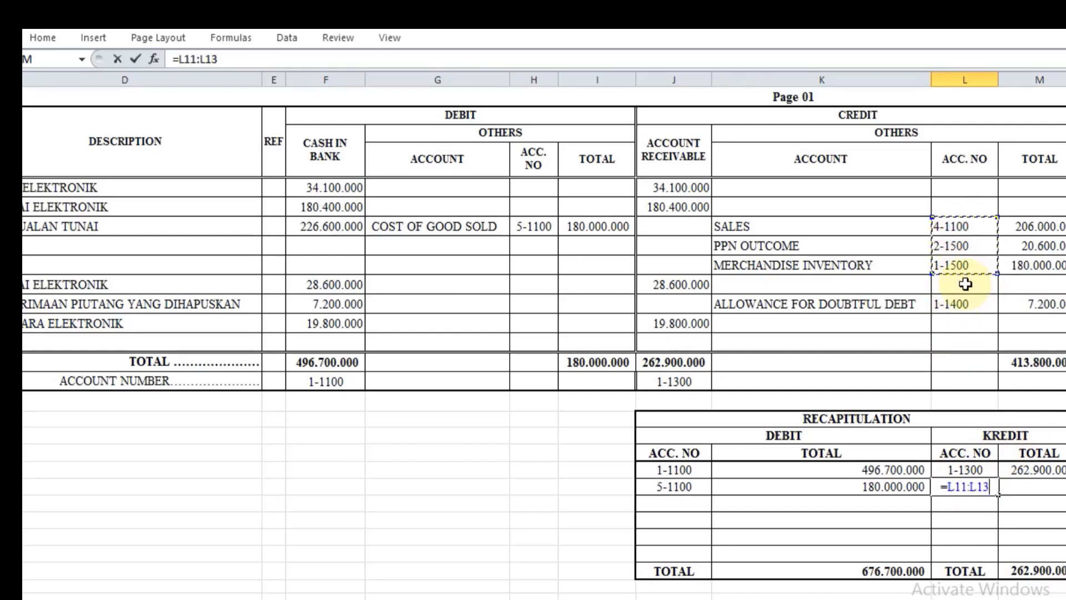
key(BackSpace)
key(BackSpace)
key(BackSpace)
key(BackSpace)
key(BackSpace)
key(BackSpace)
key(BackSpace)
key(BackSpace)
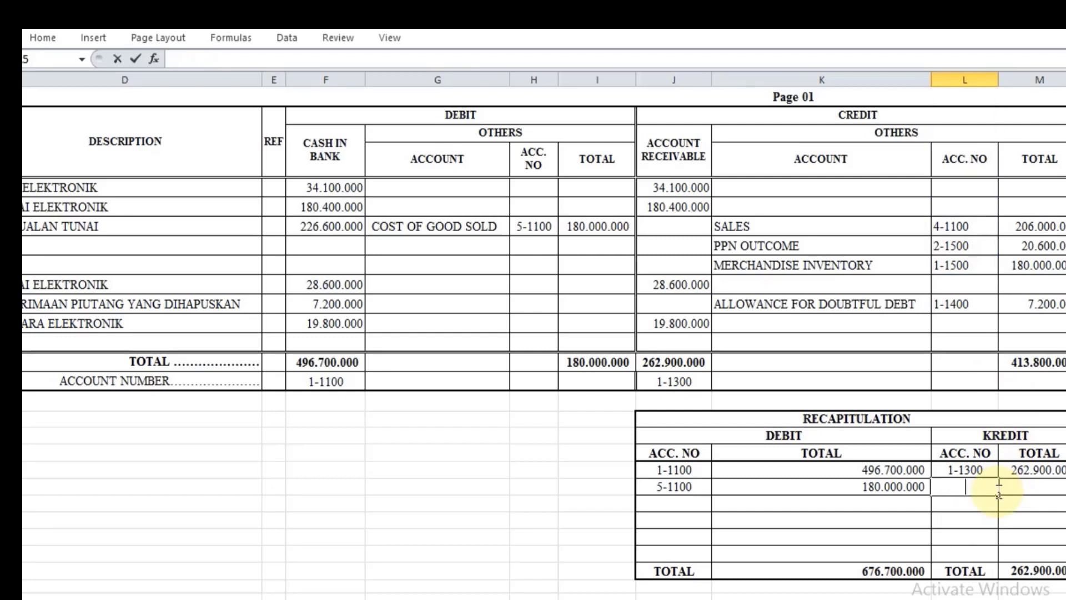
Step: Fill the Sales and PPN Outcome account numbers in L25 and L26 of the credit recapitulation by referencing L11 and L12
text(=)
click(969, 226)
key(Return)
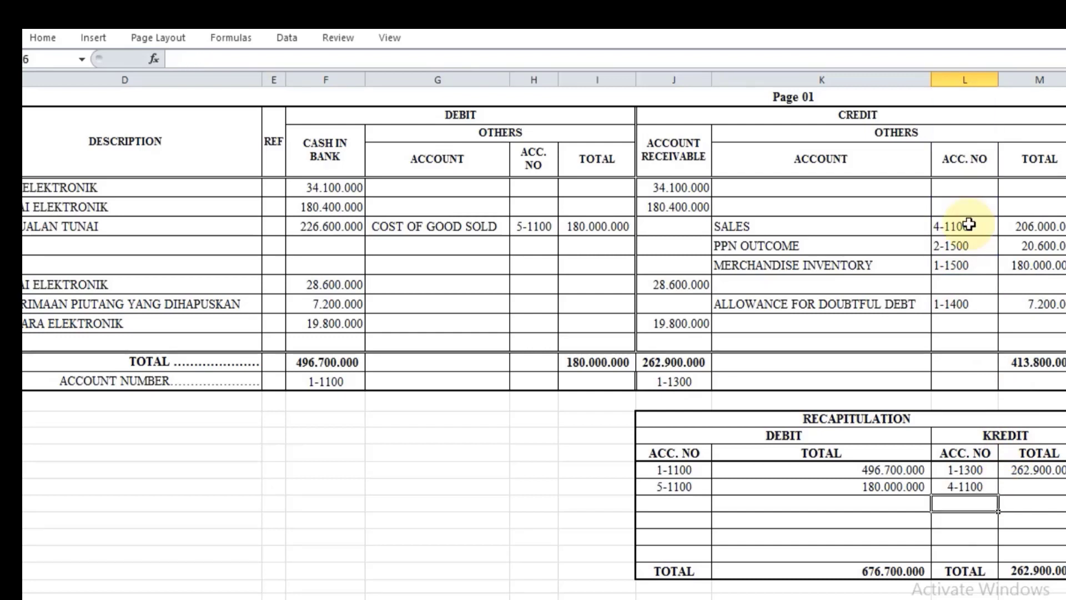
text(=)
click(976, 245)
key(Return)
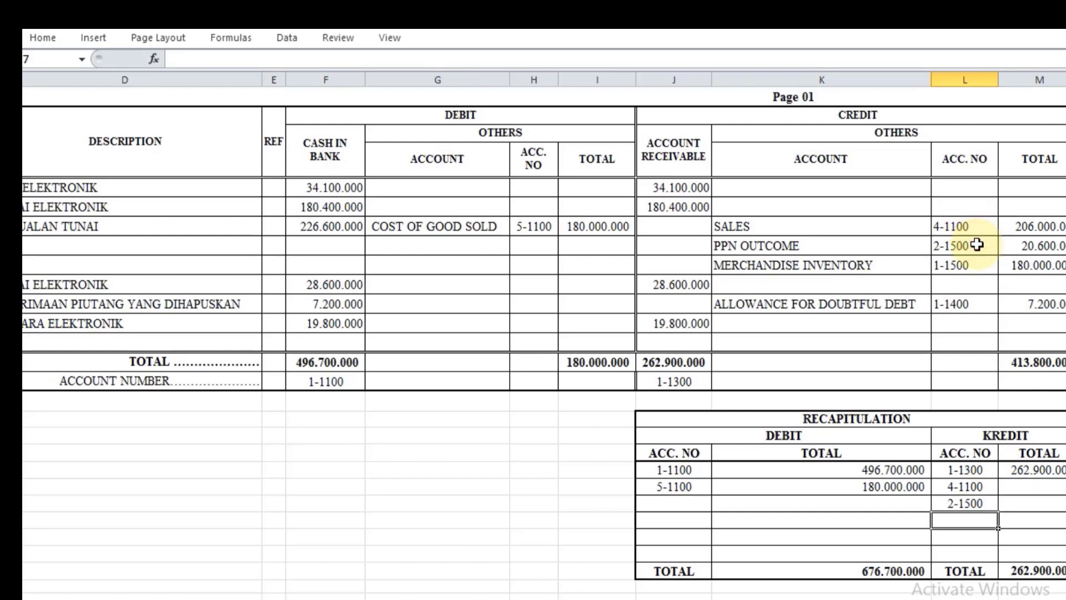
text(=)
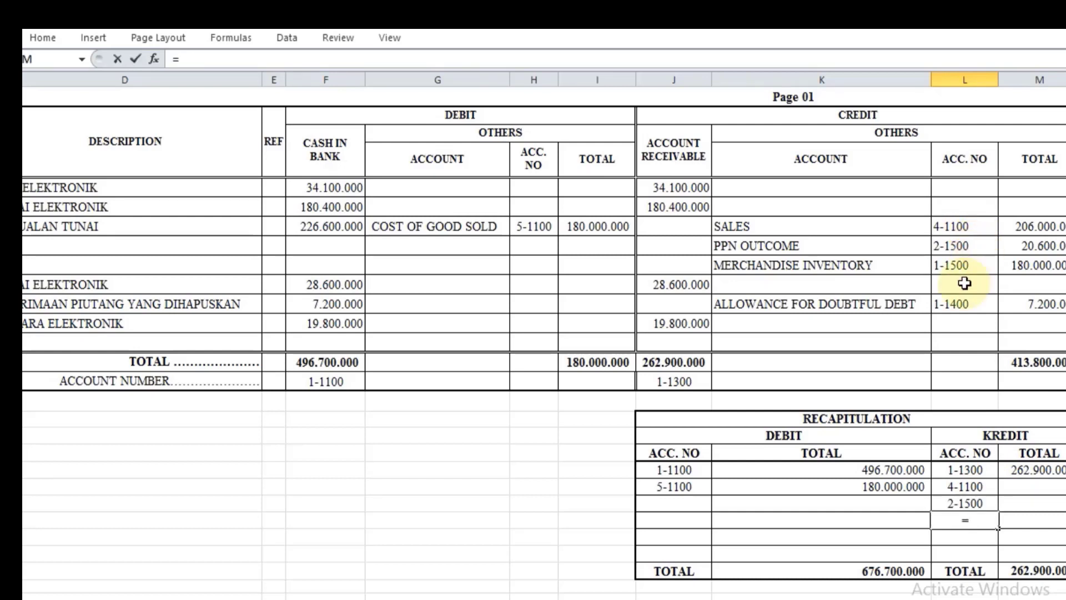
click(958, 303)
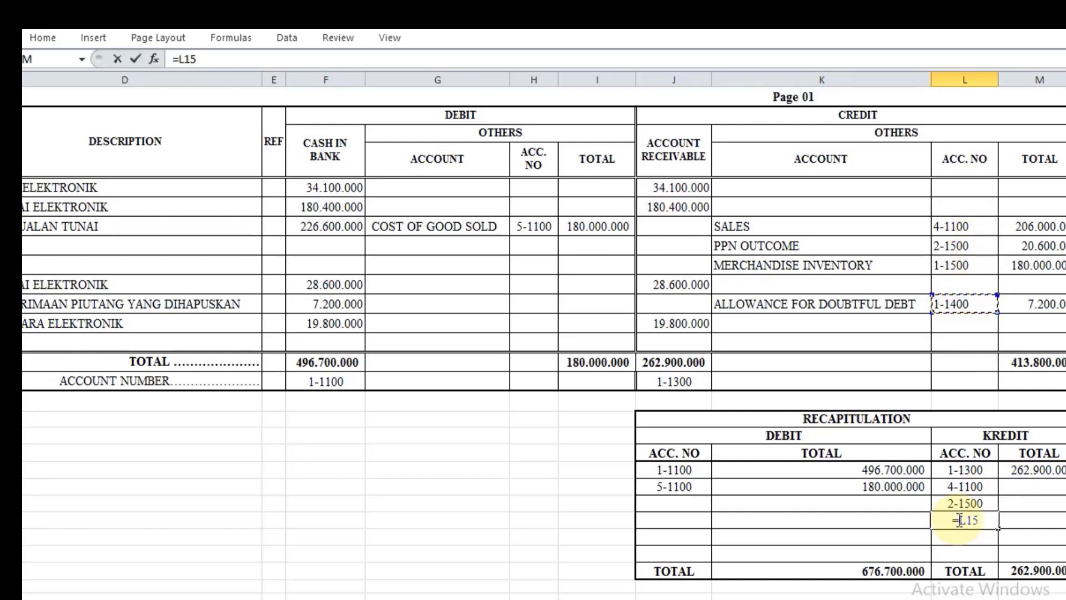
key(BackSpace)
key(BackSpace)
key(BackSpace)
key(BackSpace)
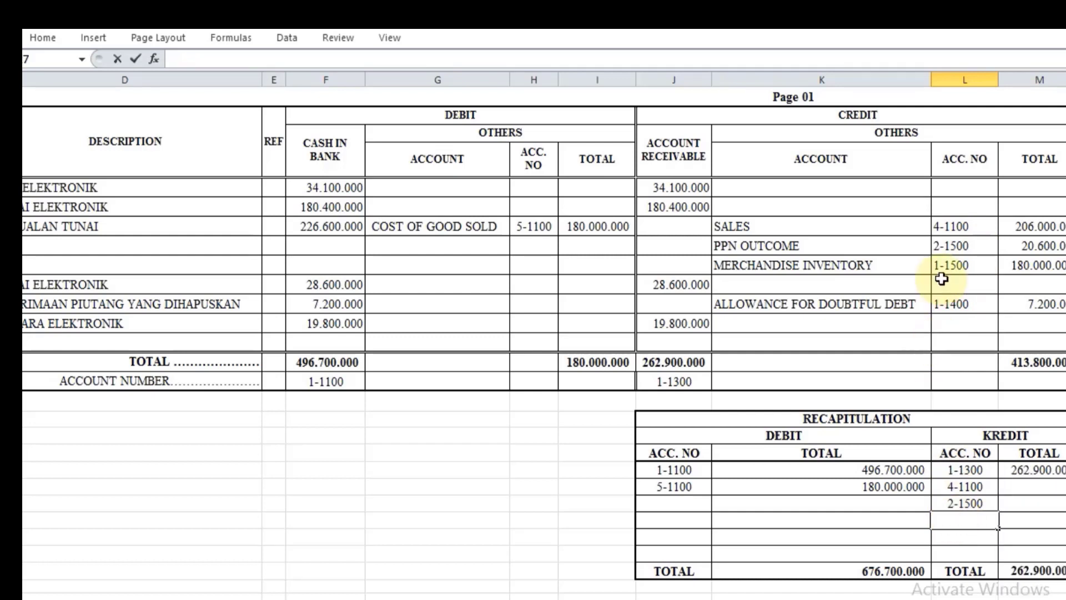
click(944, 267)
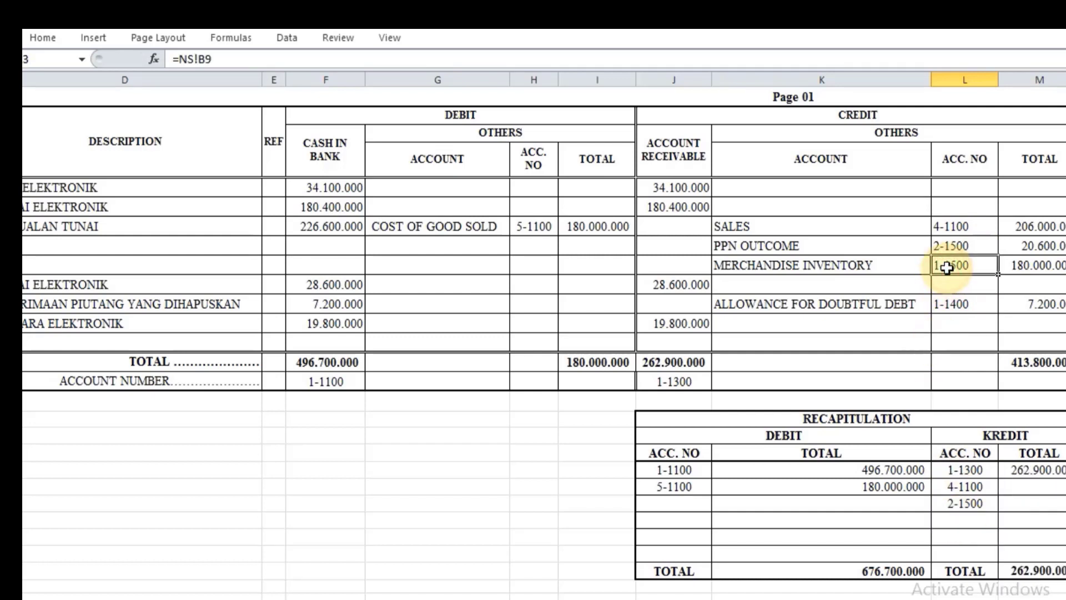
Step: Fill the Merchandise Inventory and Allowance for Doubtful Debt account numbers in L27 and L28 of the credit recapitulation by referencing L13 and L15
click(964, 522)
text(=)
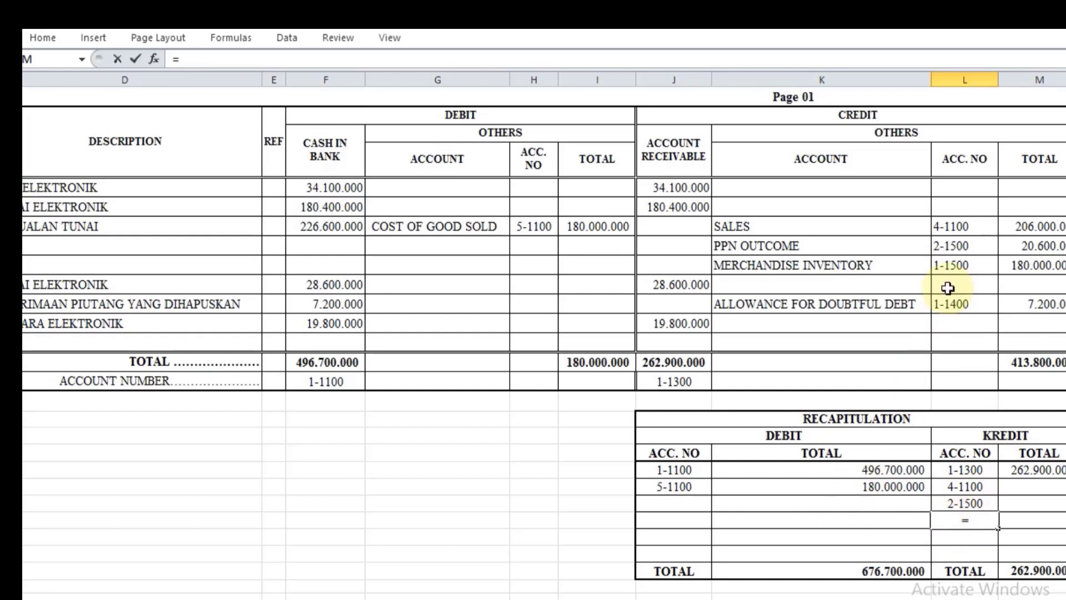
click(955, 265)
key(Return)
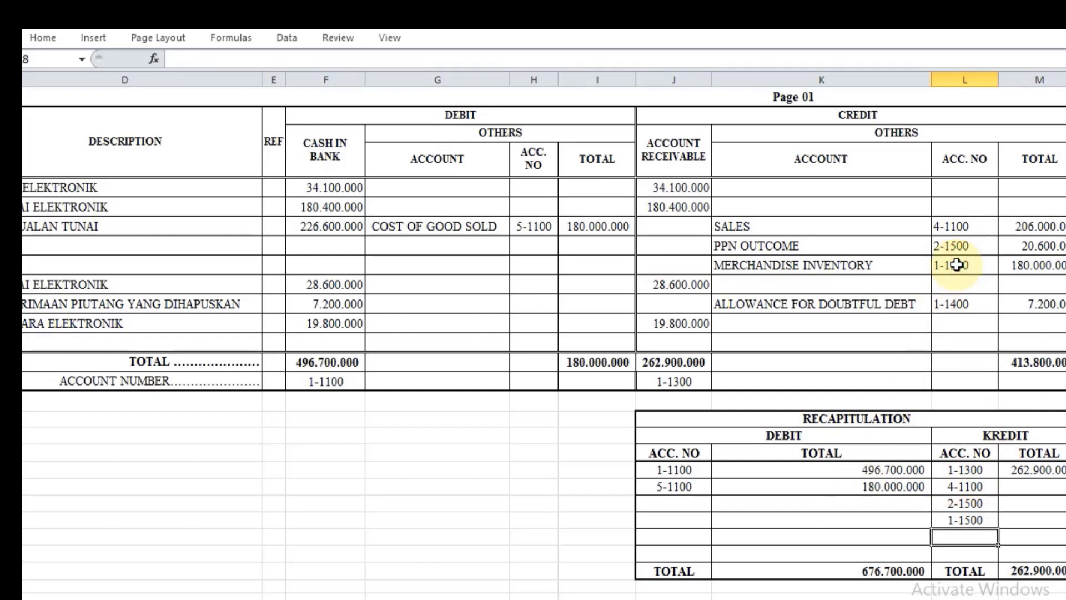
text(=)
click(962, 302)
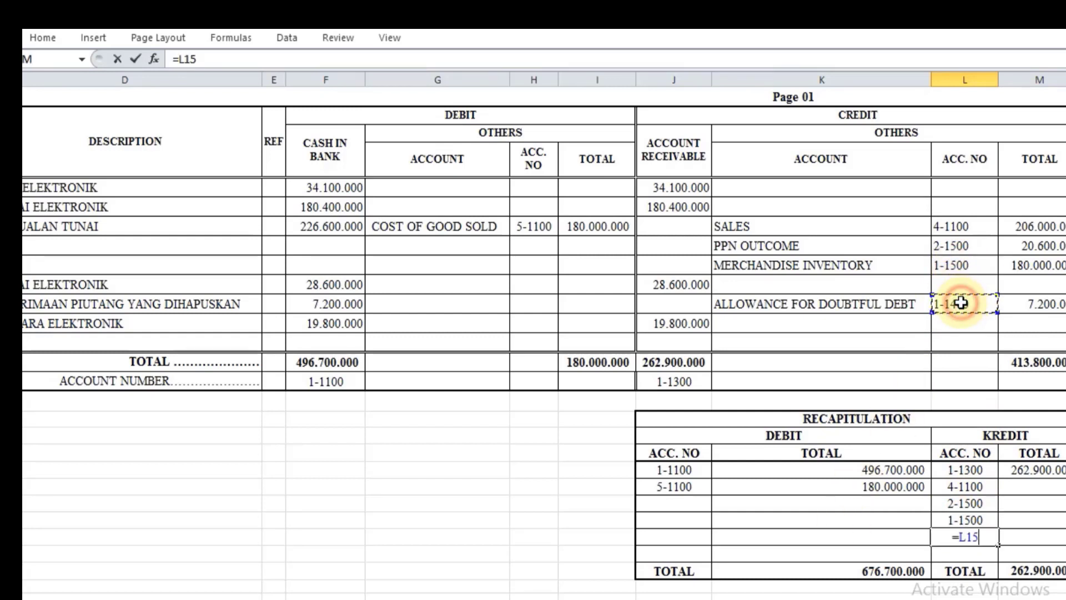
key(Return)
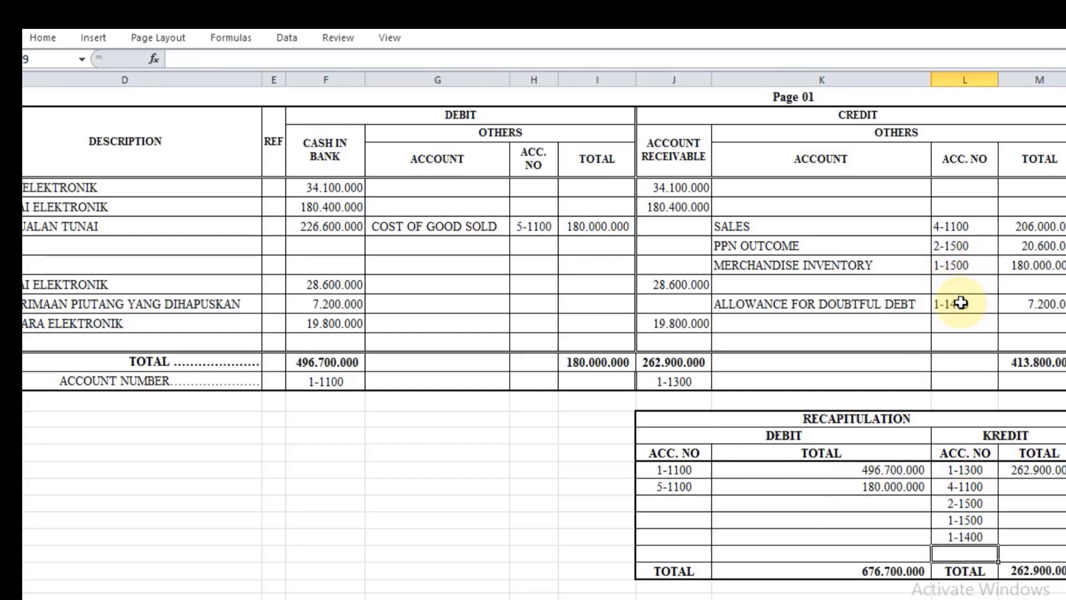
Step: Fill the Sales and PPN Outcome totals in M25 and M26 of the credit recapitulation by referencing M11 and M12
click(1020, 485)
text(=)
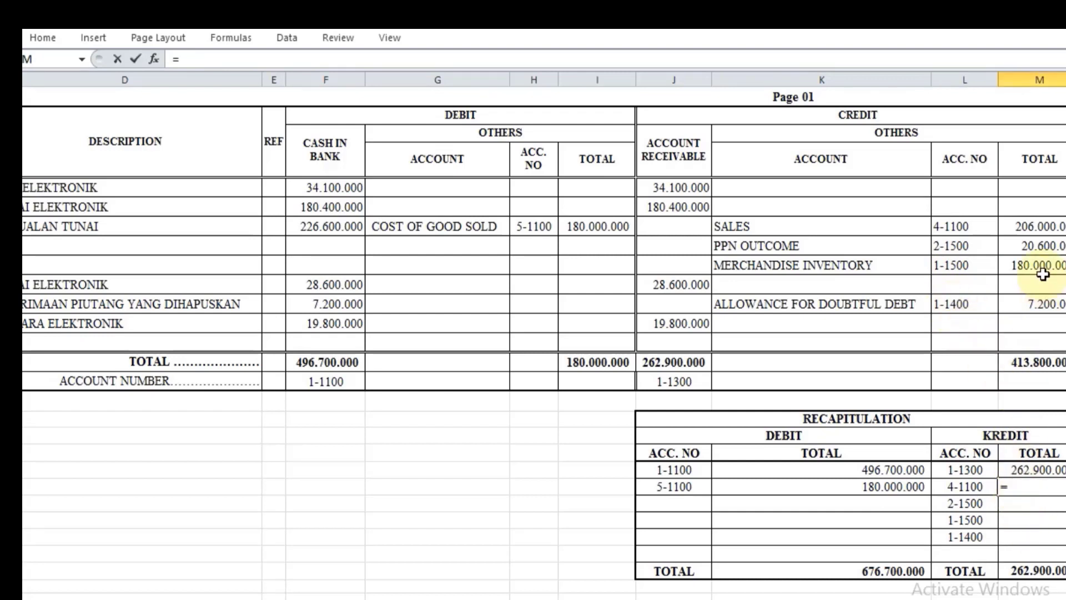
click(1042, 225)
key(Return)
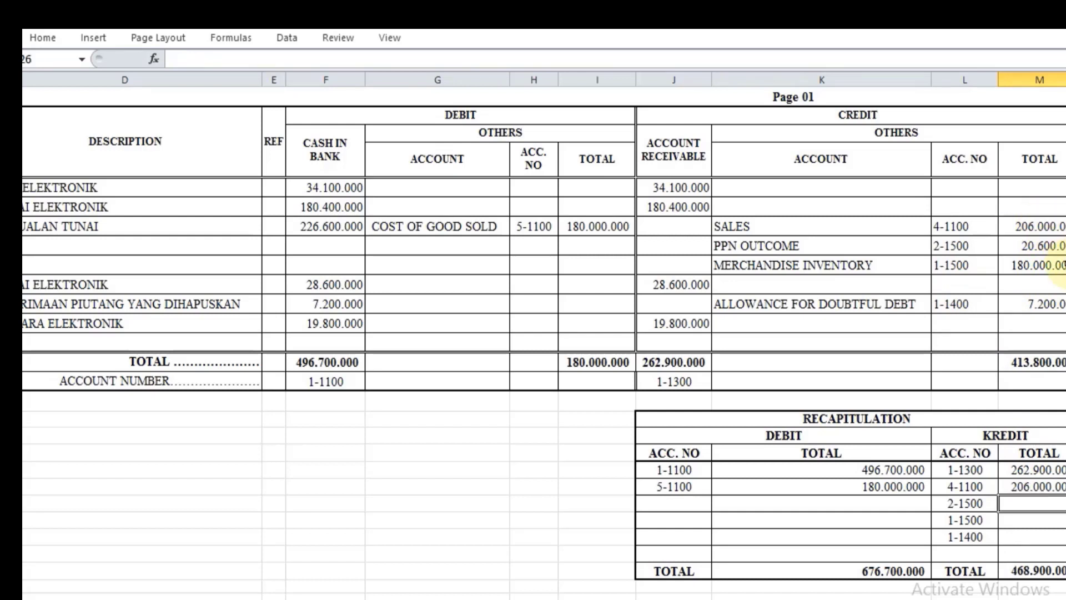
text(=)
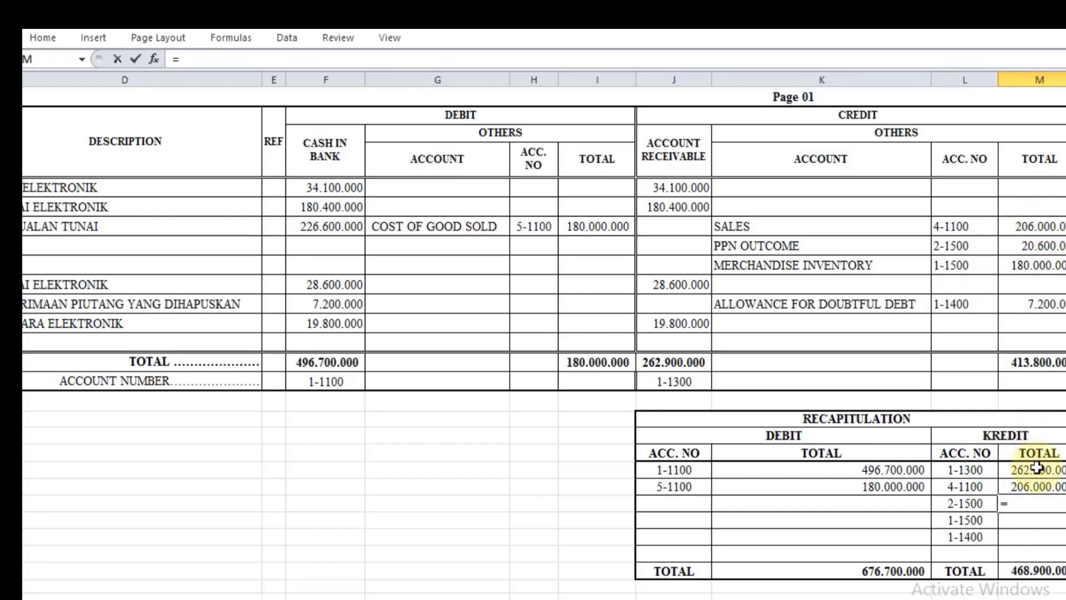
click(1055, 244)
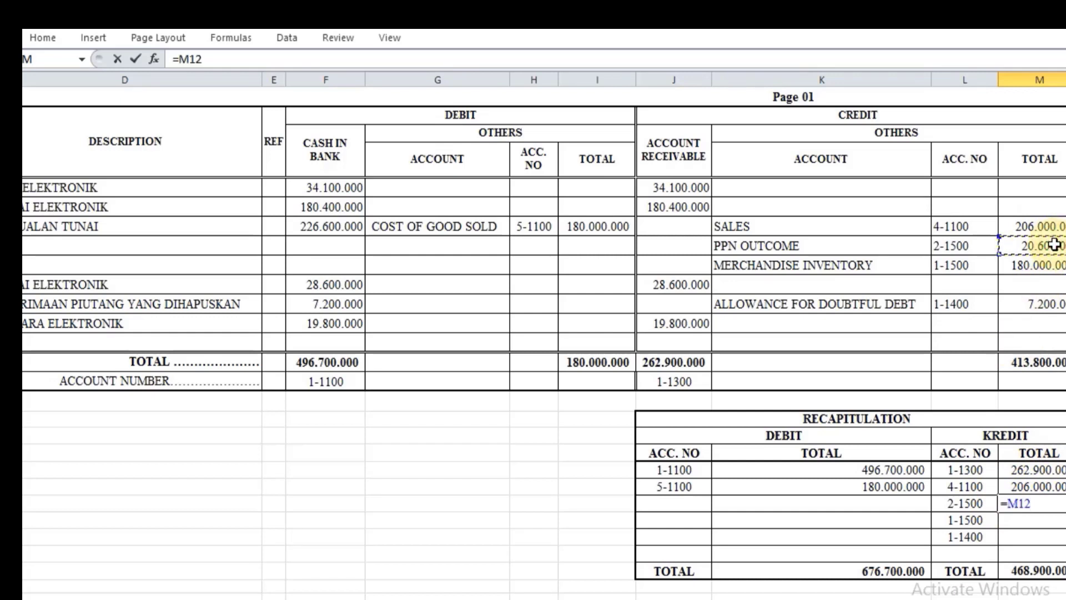
key(Return)
Step: Fill the Merchandise Inventory and Allowance for Doubtful Debt totals in M27 and M28 by referencing M13 and M15
text(=)
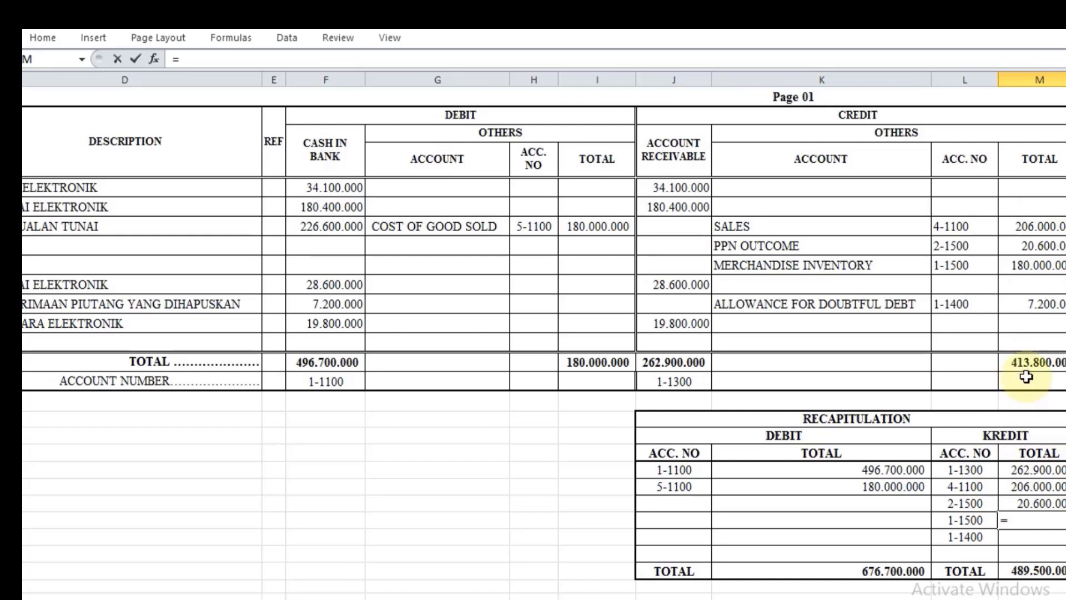
click(1018, 267)
key(Return)
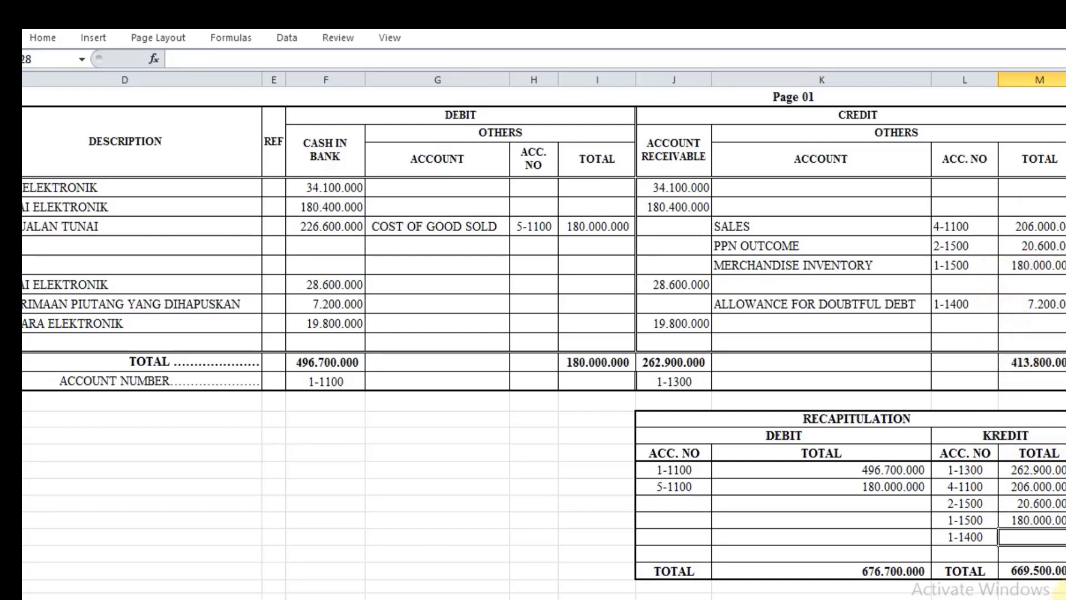
text(=)
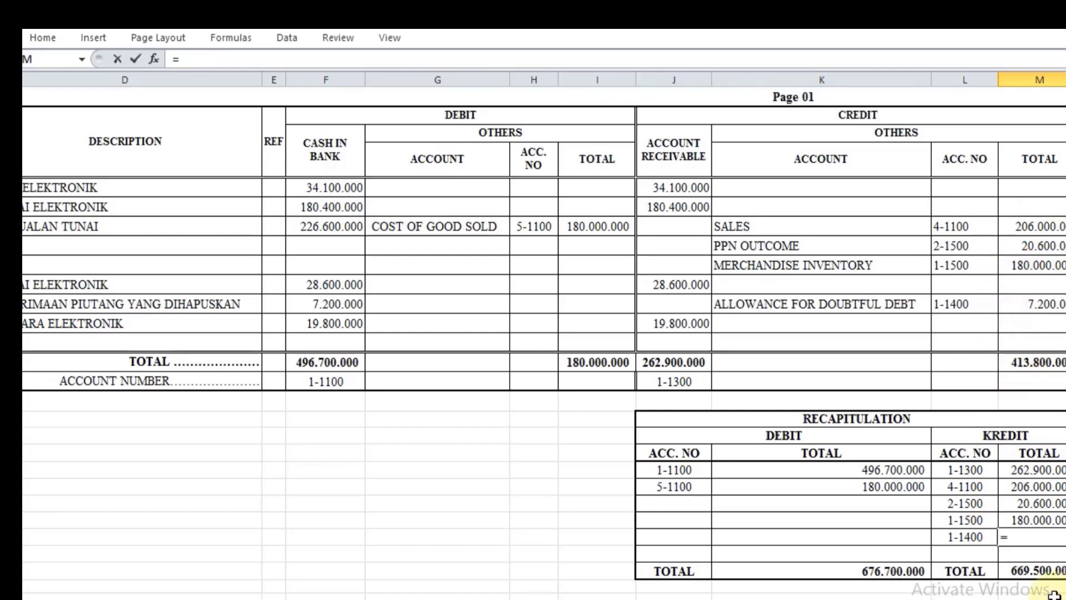
click(1055, 299)
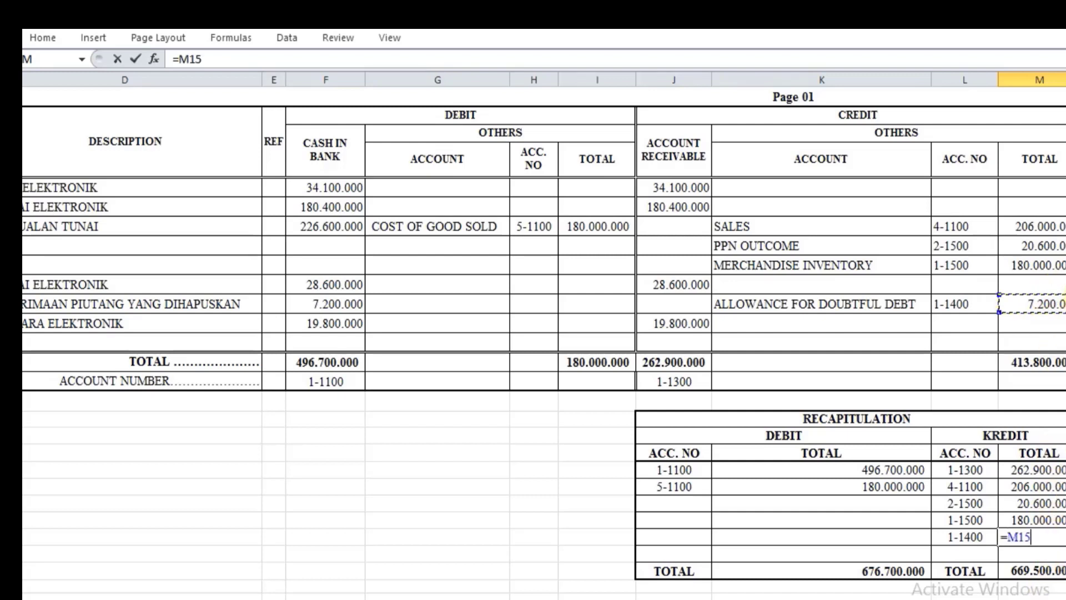
key(Return)
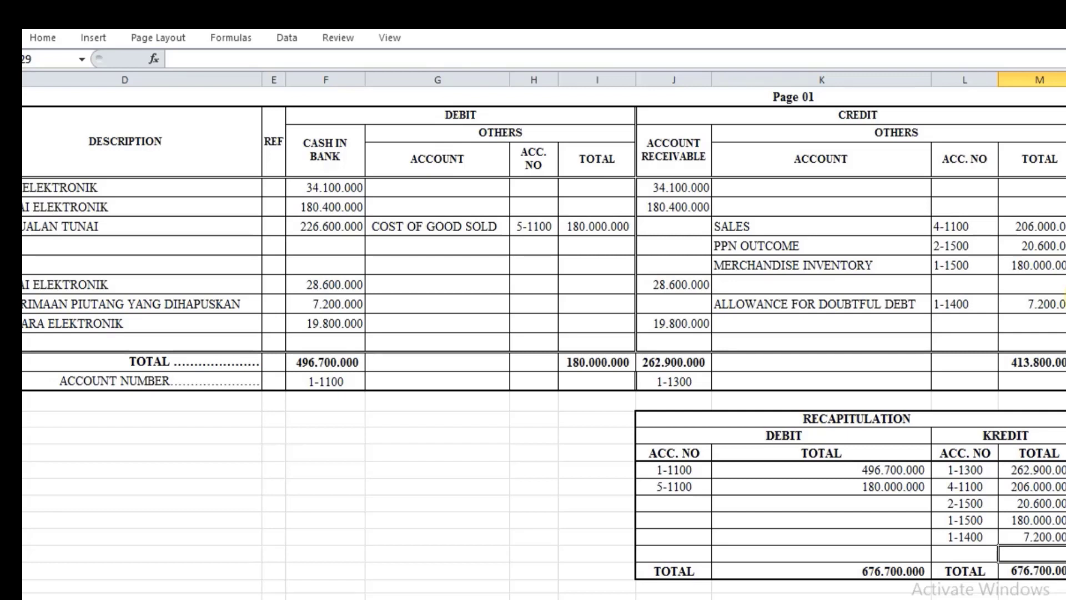
scroll(1063, 302, up, 1)
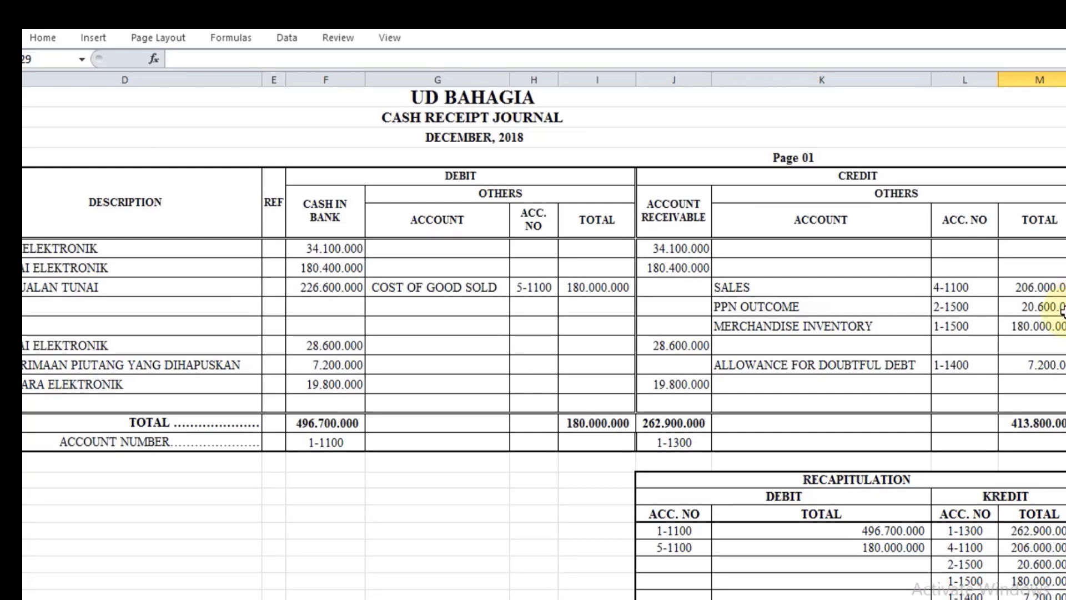
scroll(1063, 309, down, 1)
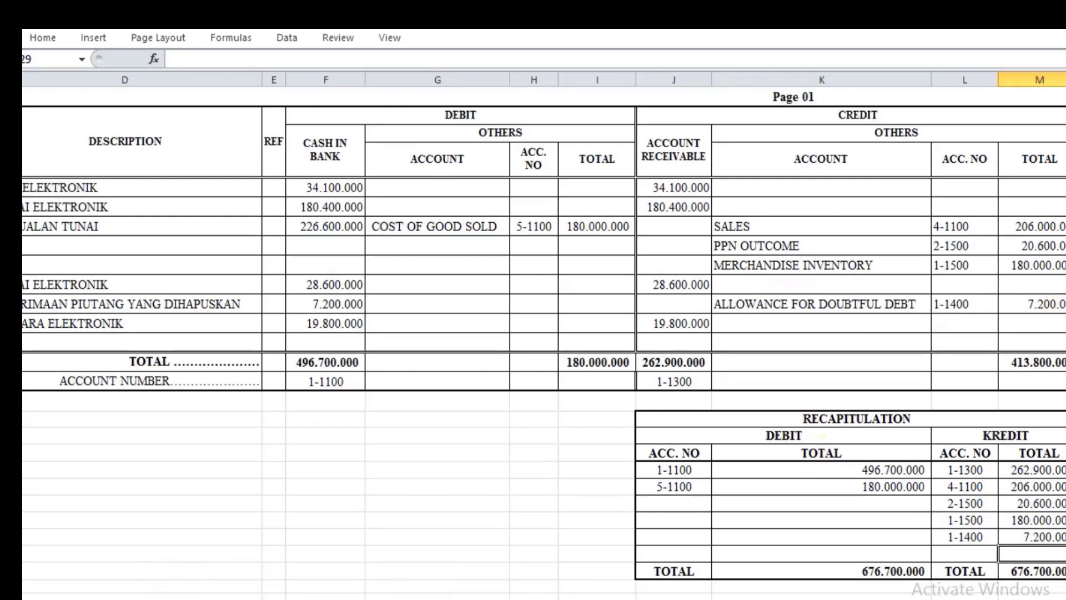
Step: In the CPJ sheet, link the Account Payable column's account number in F18 to NS!B16 in the trial balance
click(179, 598)
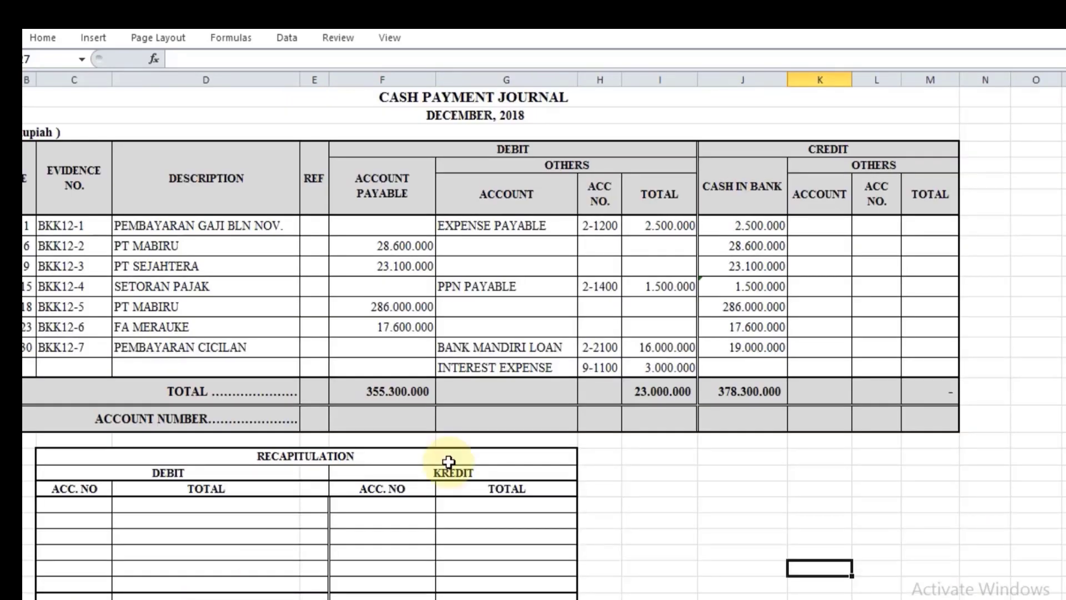
click(370, 418)
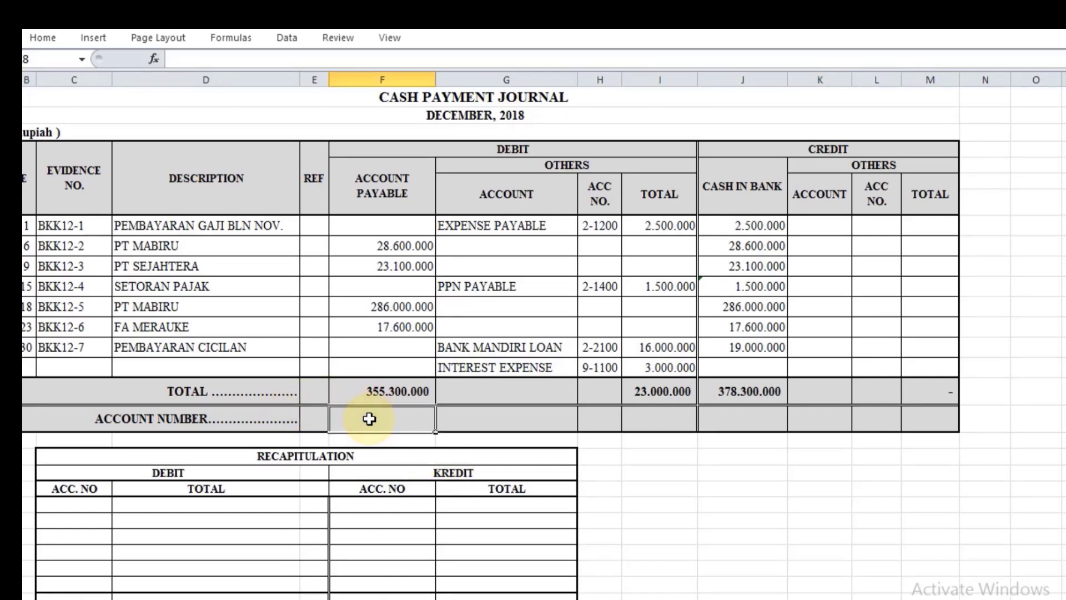
text(=)
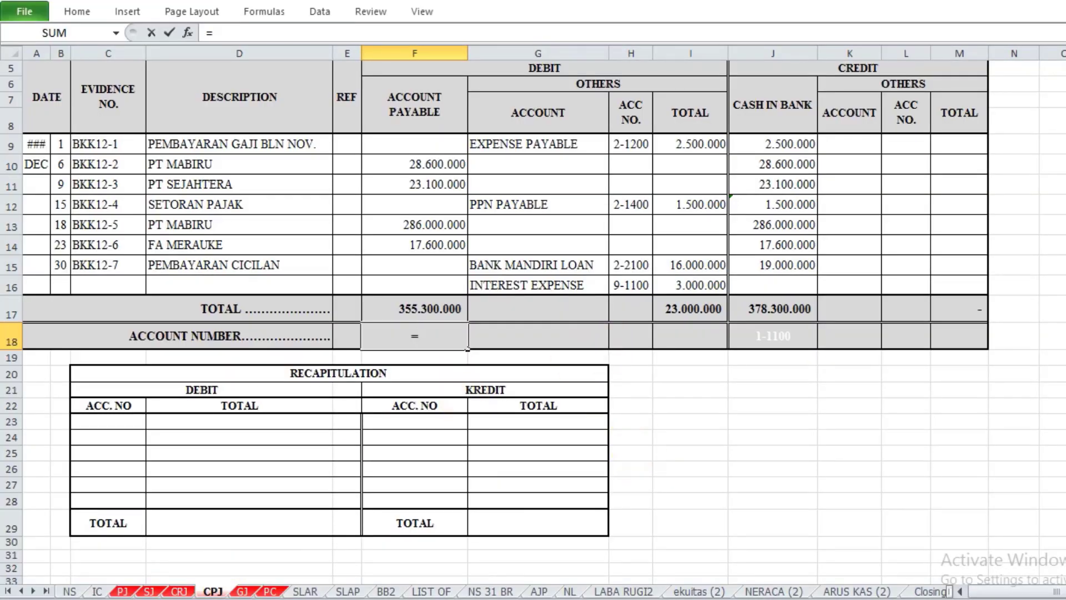
click(69, 591)
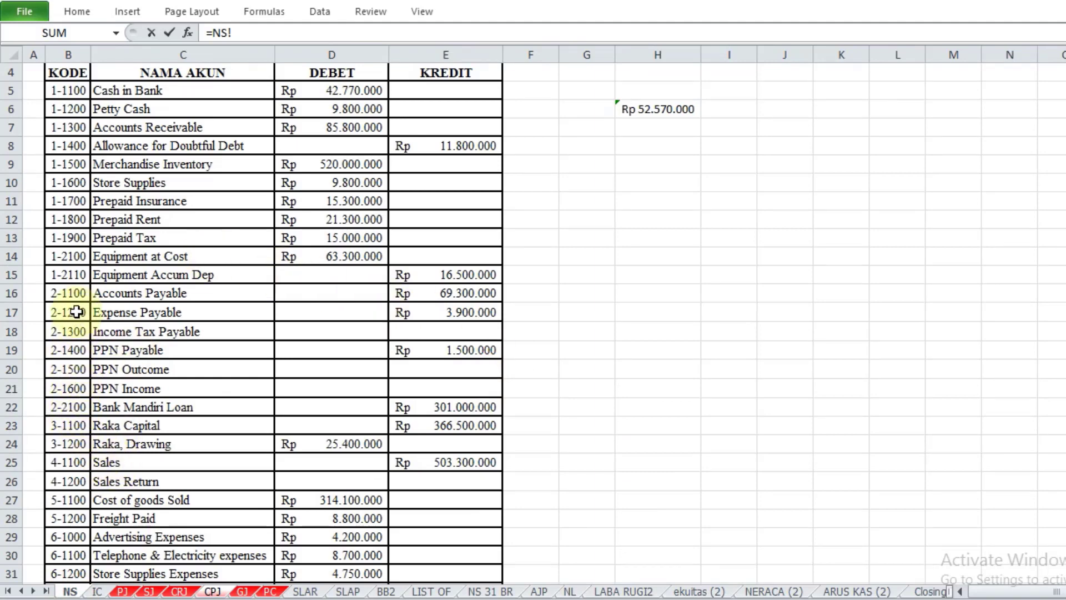
click(76, 295)
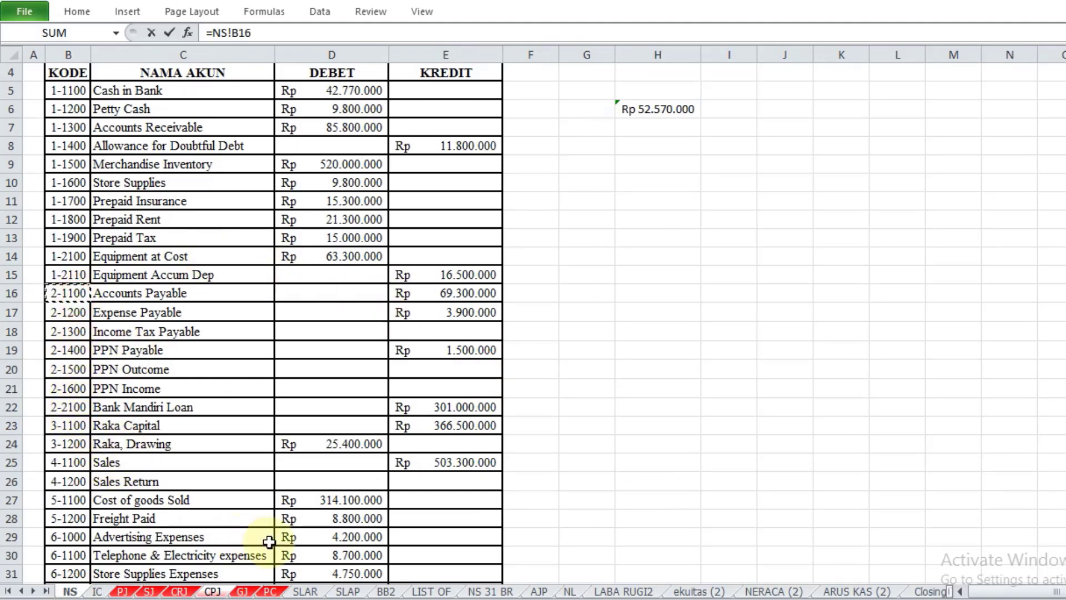
key(Return)
Step: Link the Cash in Bank column's account number in J18 to NS!B5 in the trial balance
scroll(76, 278, up, 1)
key(Up)
key(Right)
key(Right)
key(Right)
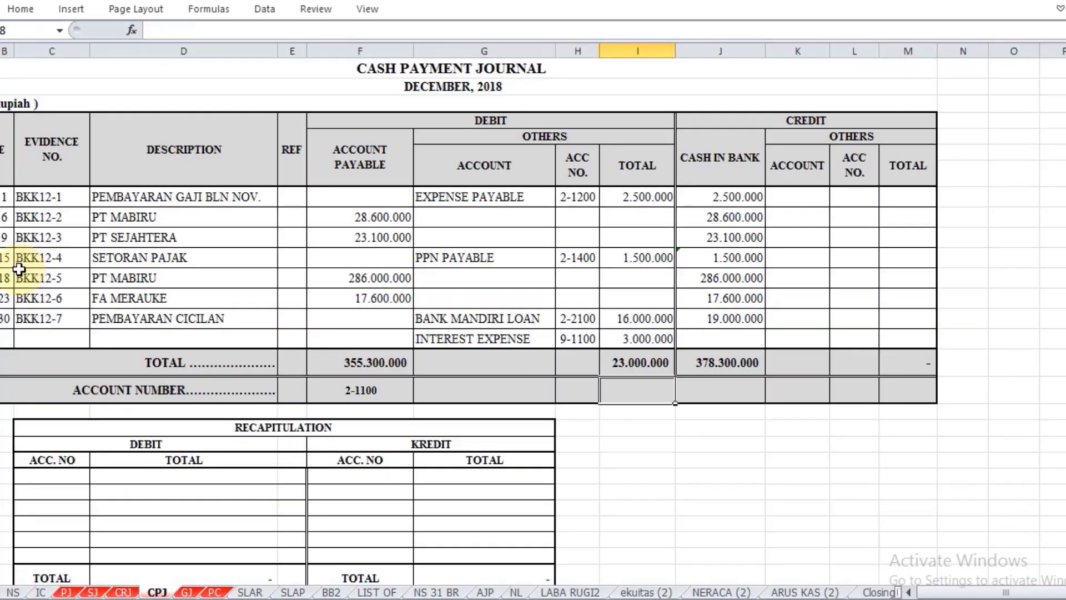
key(Right)
text(=)
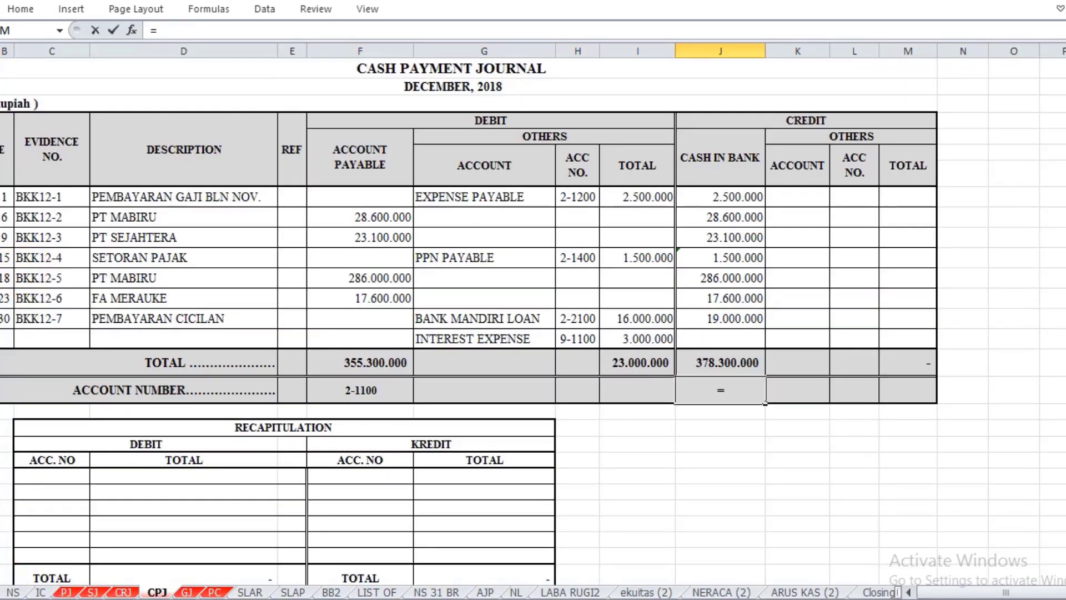
click(7, 594)
click(15, 161)
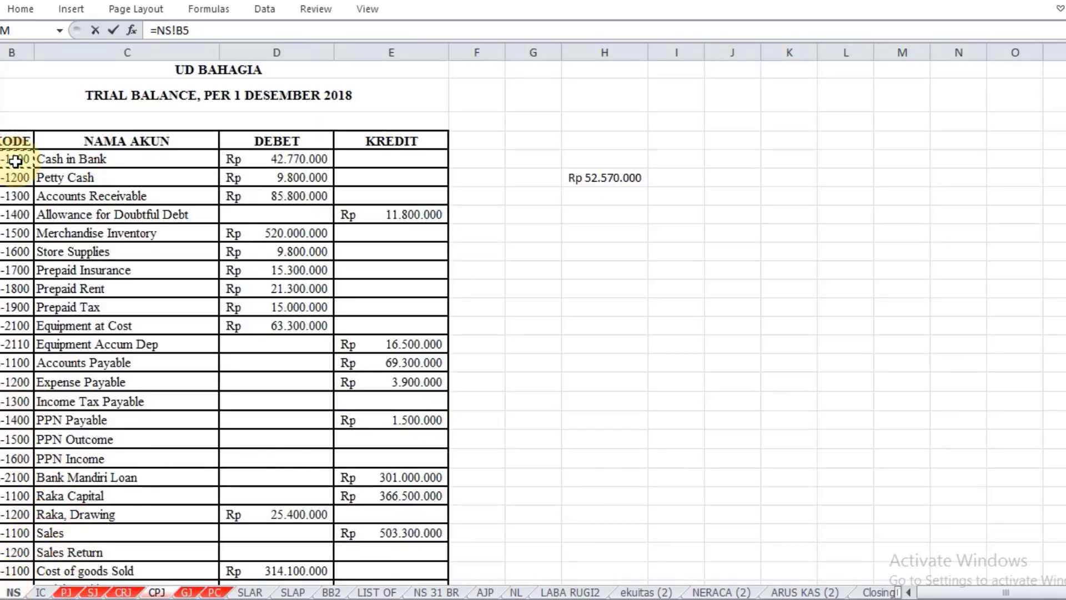
key(Return)
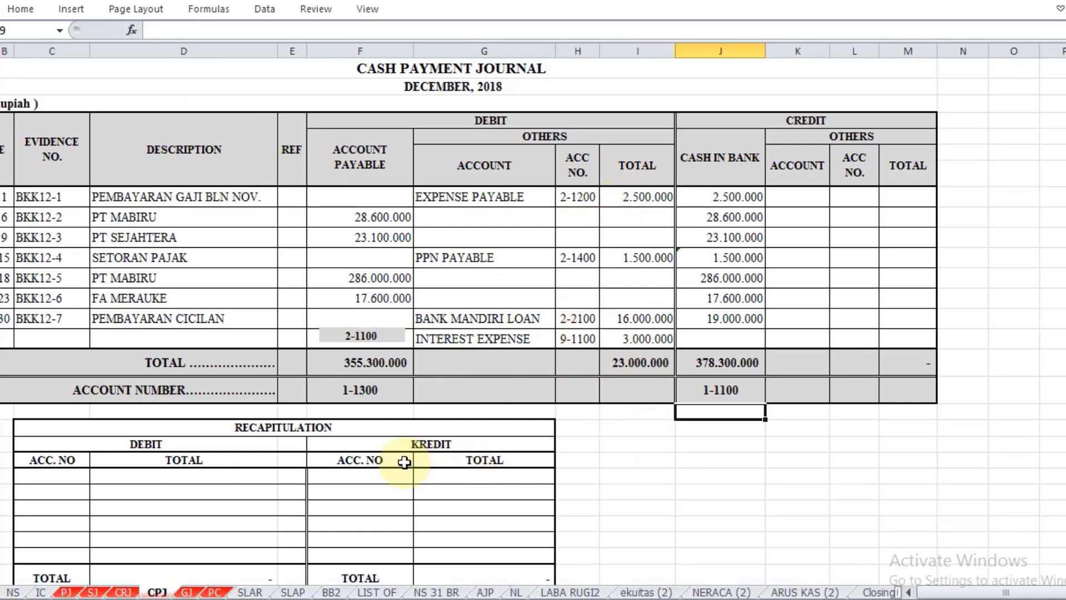
Step: Fill the first debit row of the cash payment recapitulation, referencing F18 for the account number in C23 and F17 for the total in D23
scroll(405, 460, down, 1)
click(54, 424)
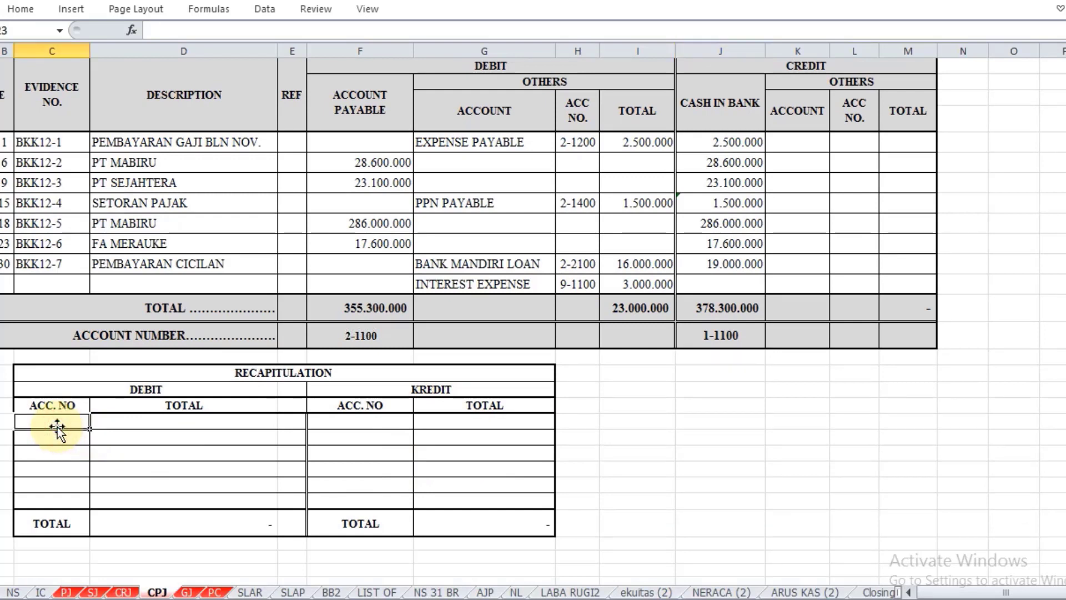
double_click(57, 425)
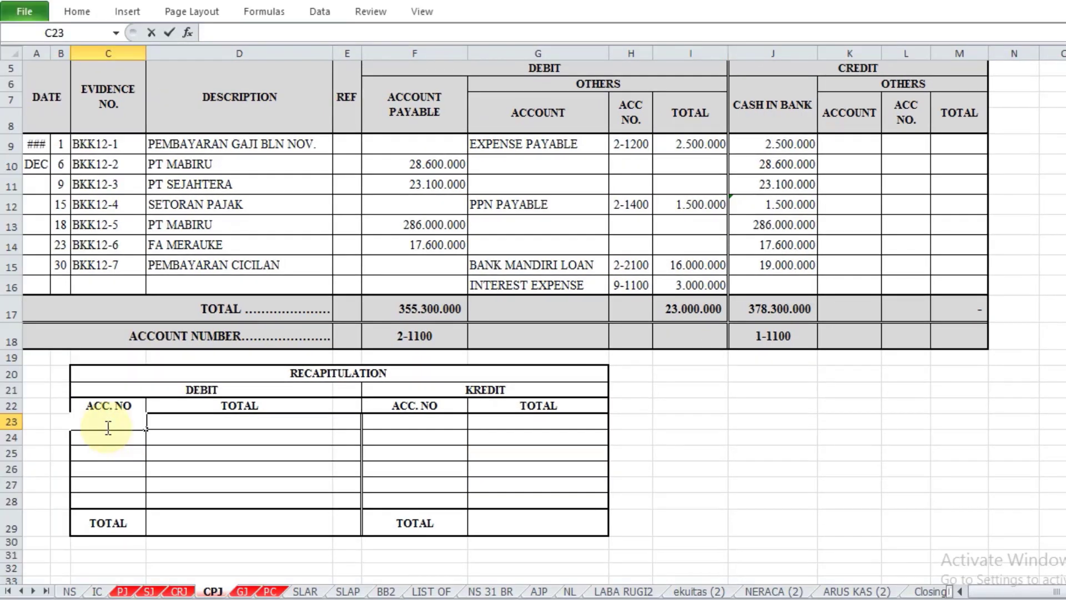
text(=)
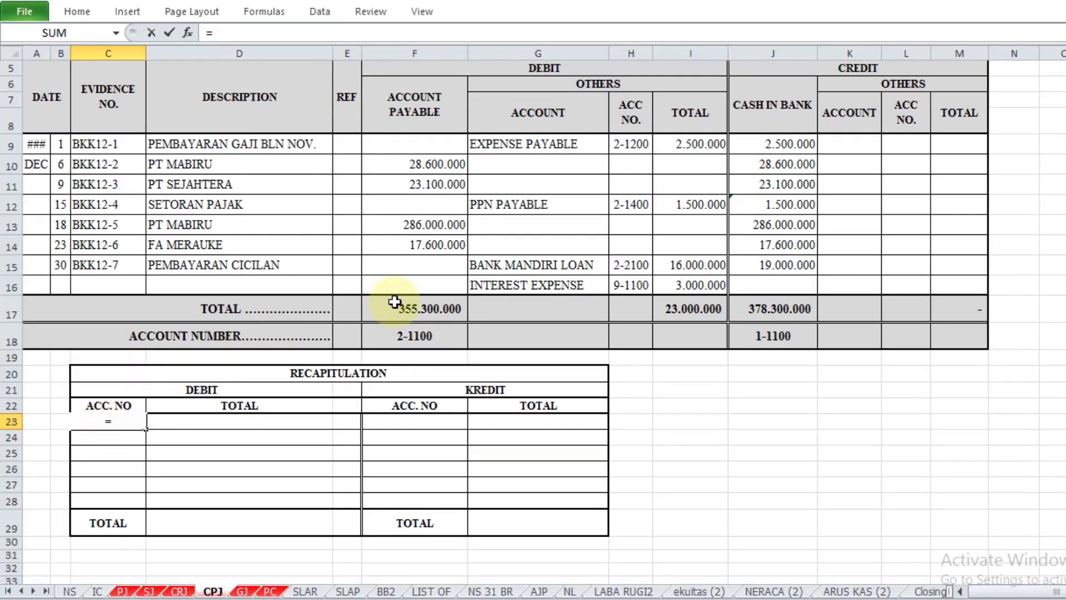
click(431, 339)
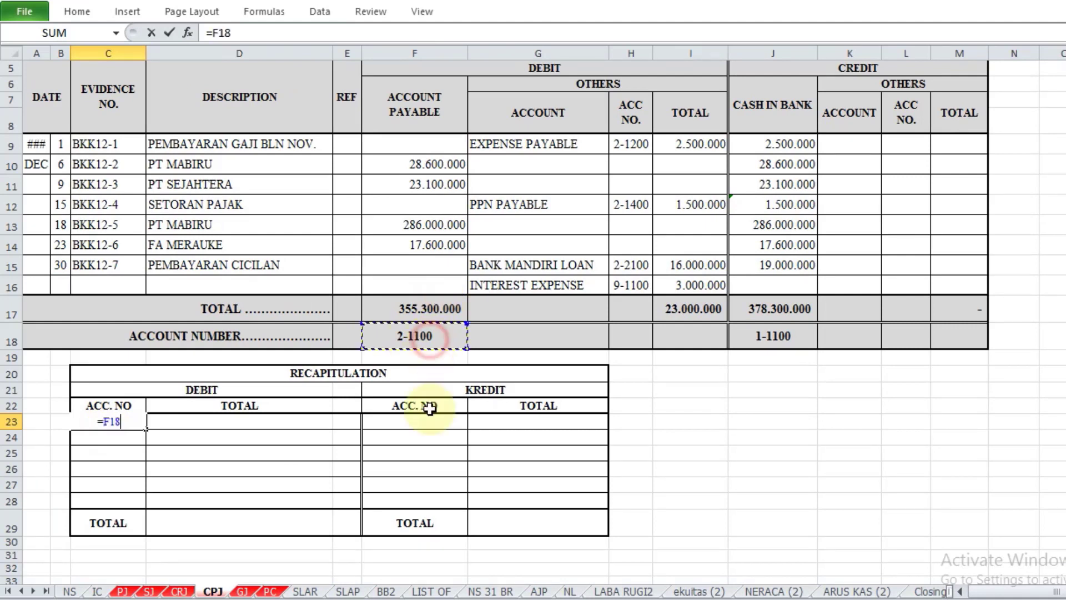
key(Return)
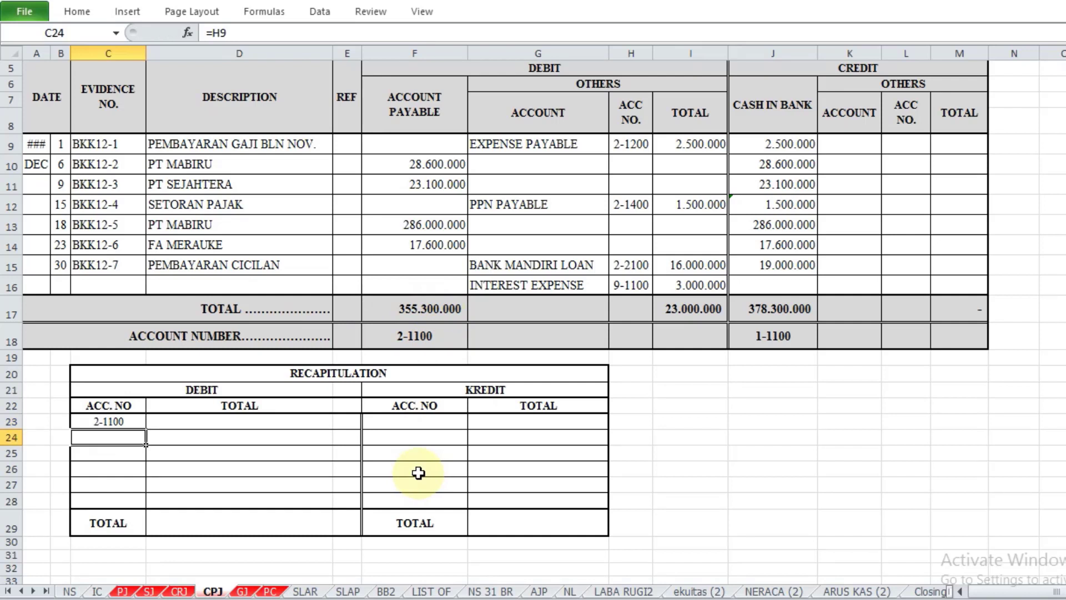
click(300, 426)
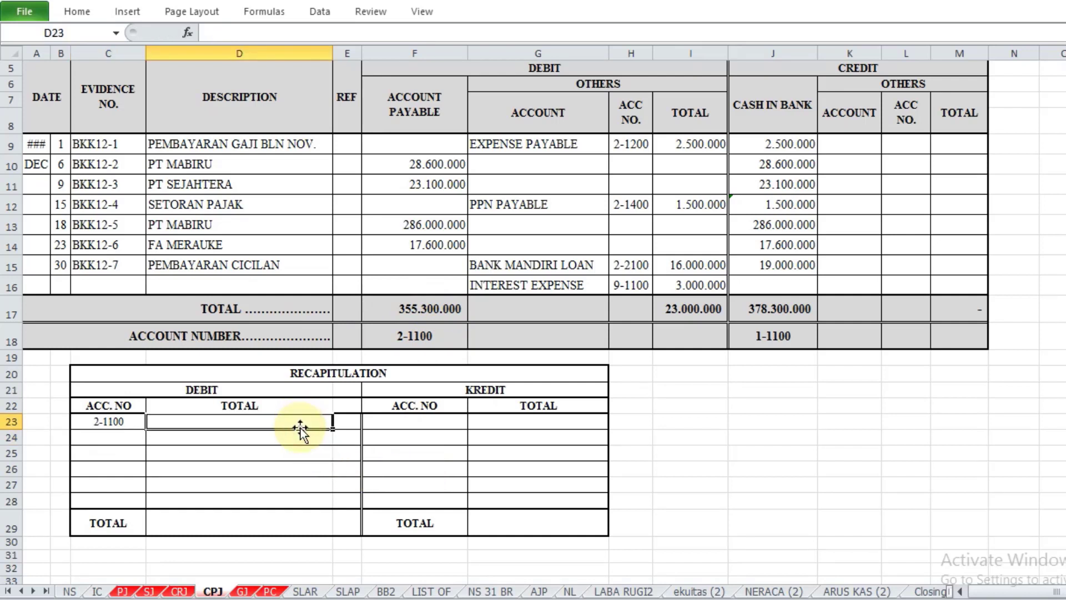
text(=)
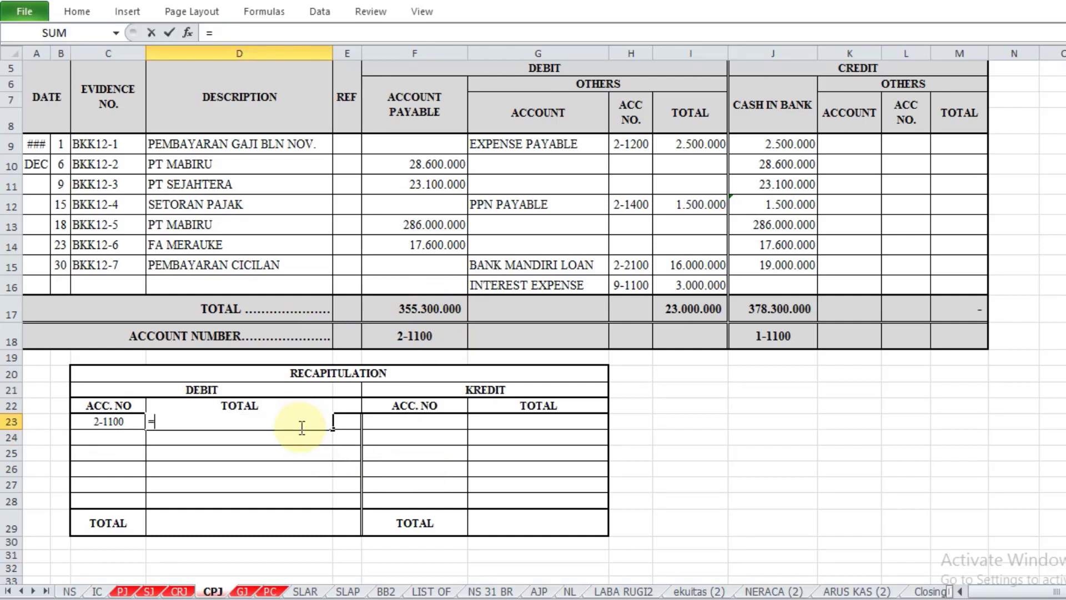
click(427, 317)
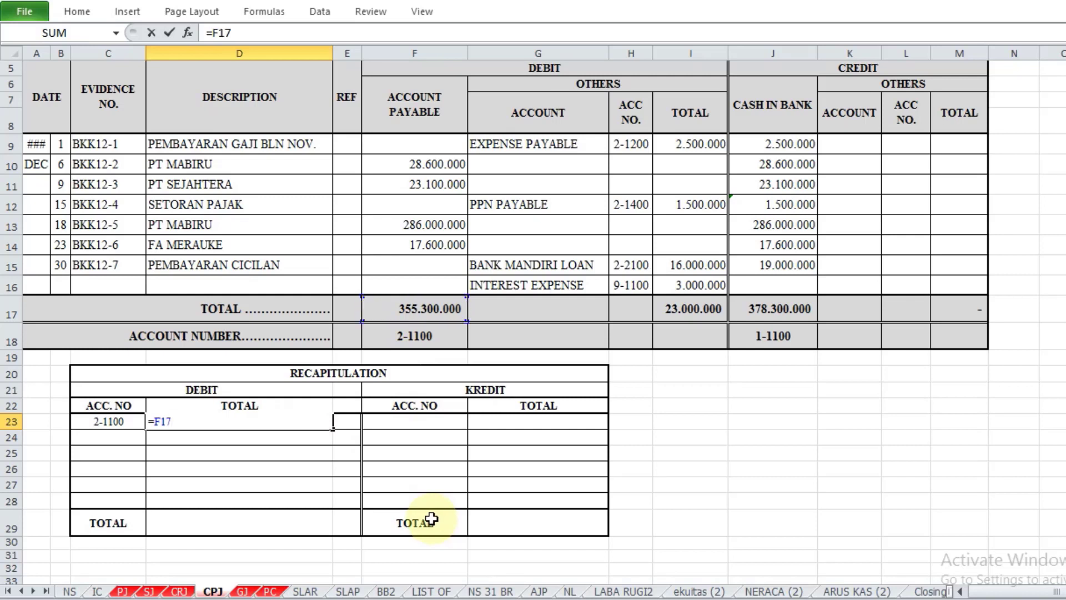
key(Return)
Step: Fill the Expense Payable debit row of the recapitulation, referencing H9 for the account number in C24 and I9 for the total in D24
click(116, 440)
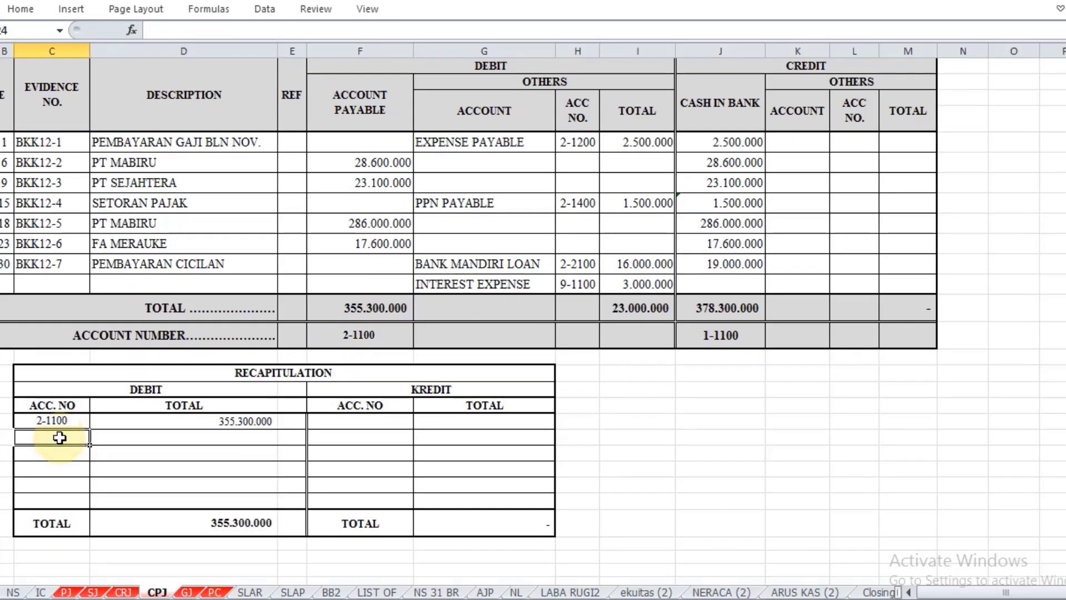
text(=)
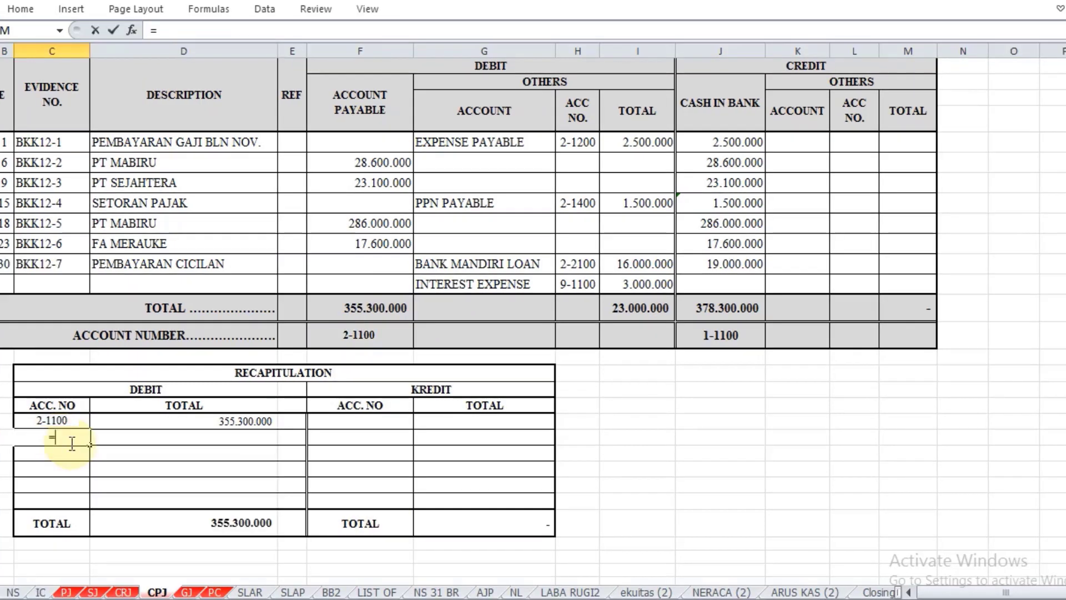
click(586, 142)
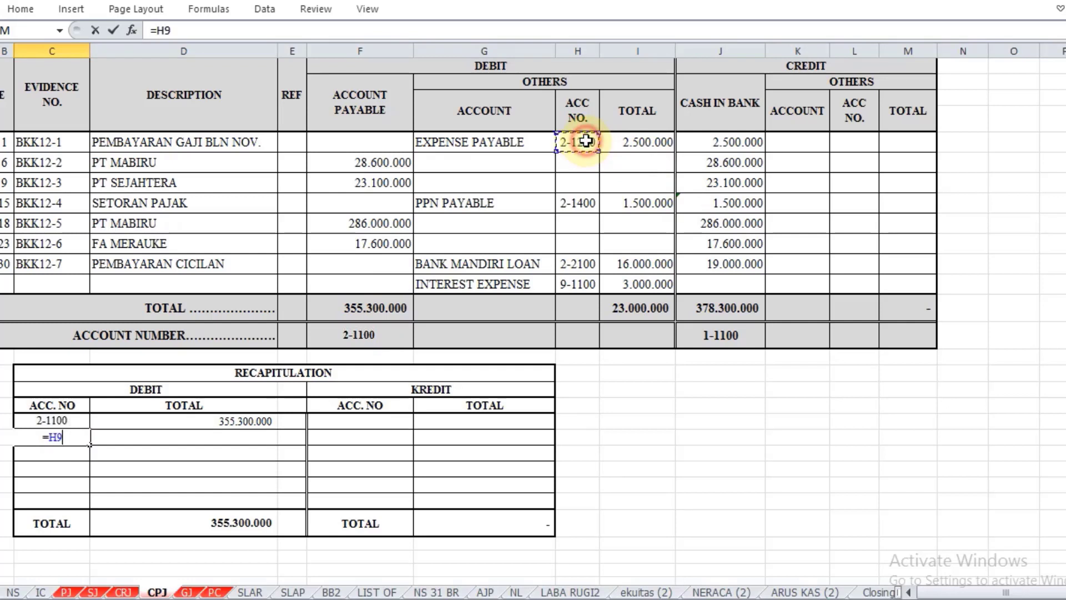
key(Return)
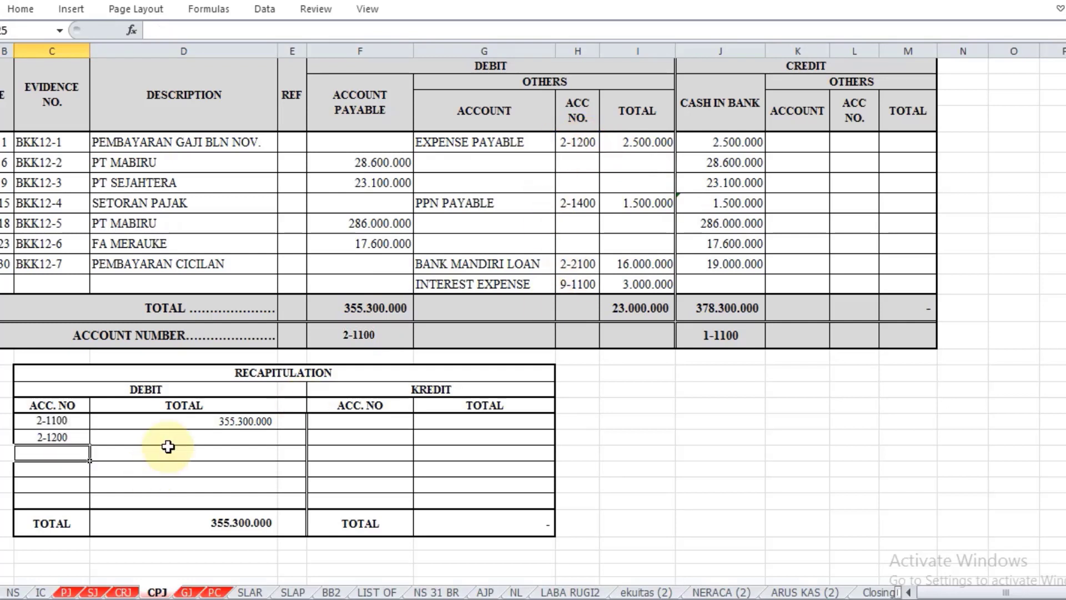
click(178, 436)
text(=)
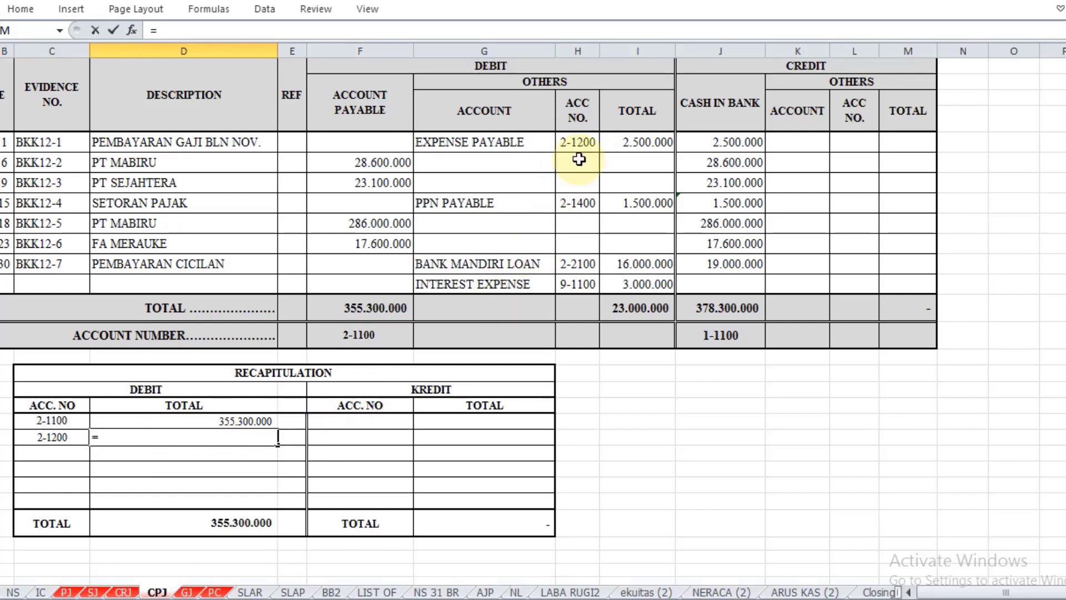
click(655, 142)
key(Return)
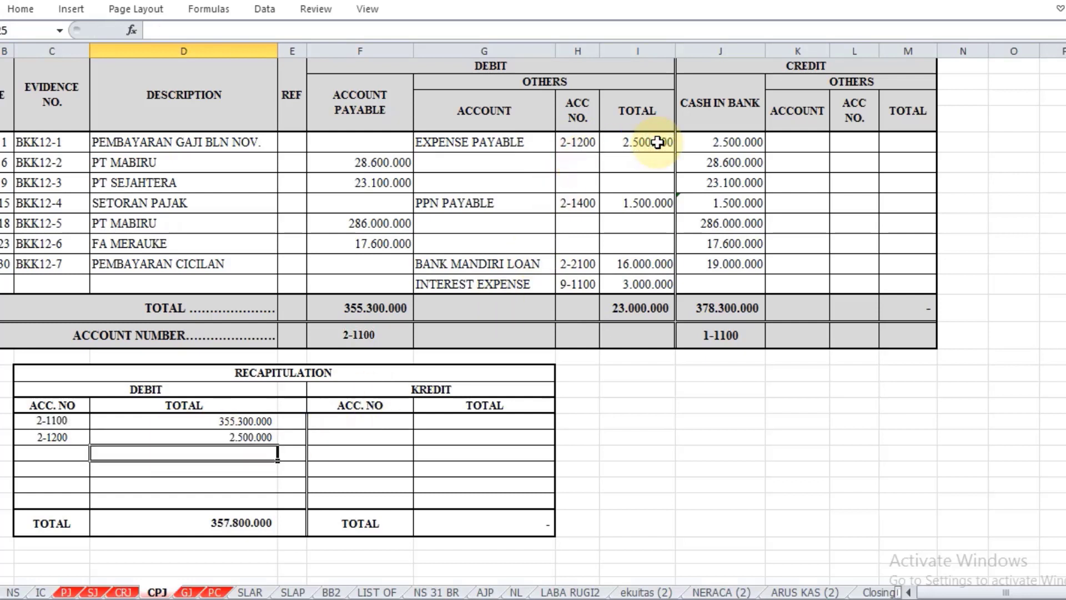
Step: Fill the PPN Payable debit row of the recapitulation, referencing H12 for the account number in C25 and I12 for the total in D25
click(39, 456)
text(=)
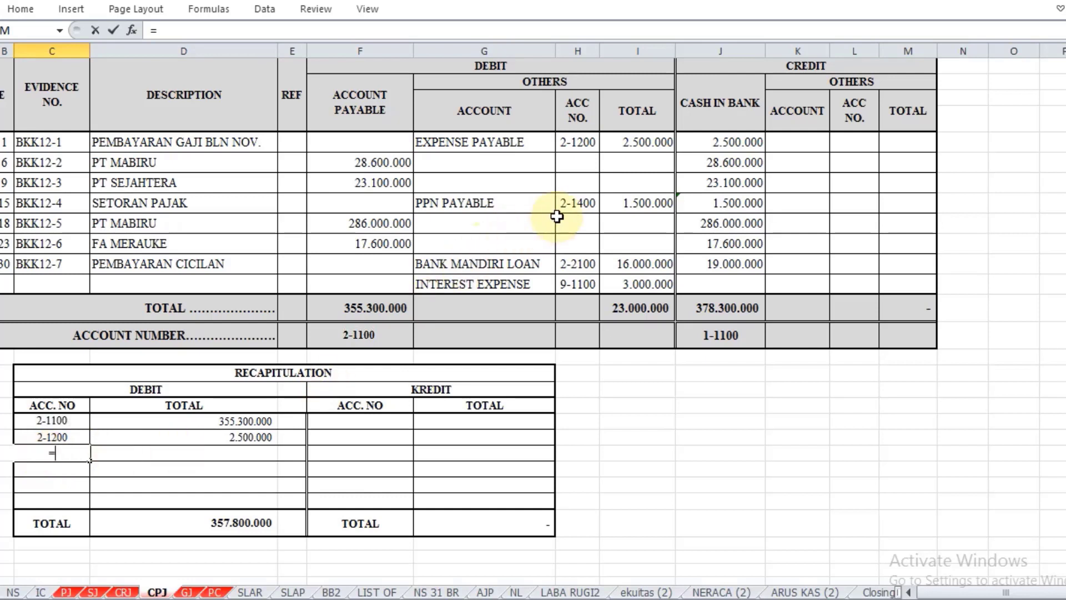
click(578, 202)
key(Return)
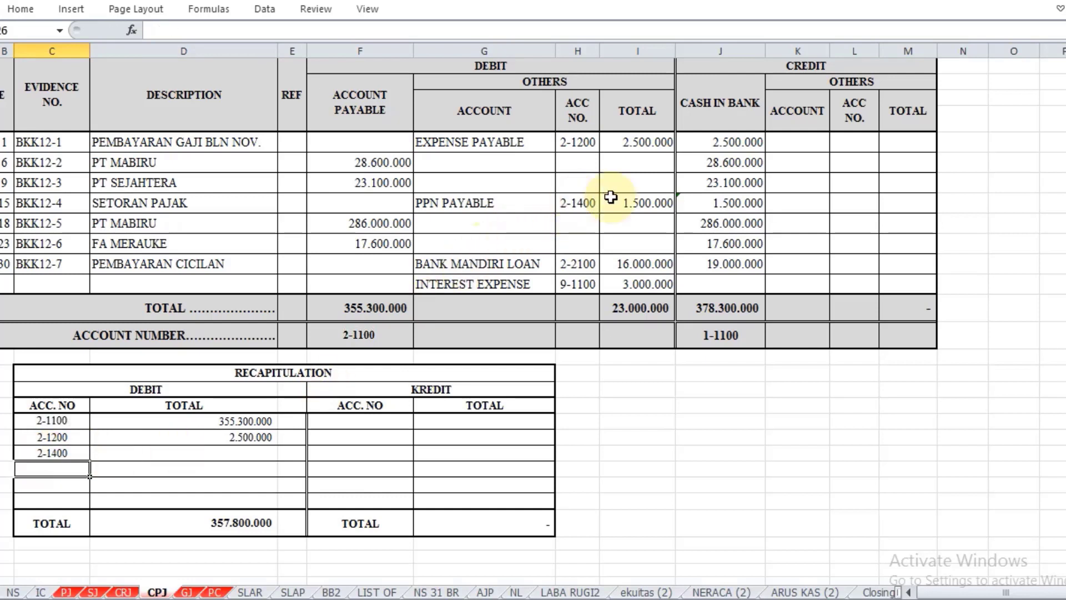
key(Up)
key(Right)
text(=)
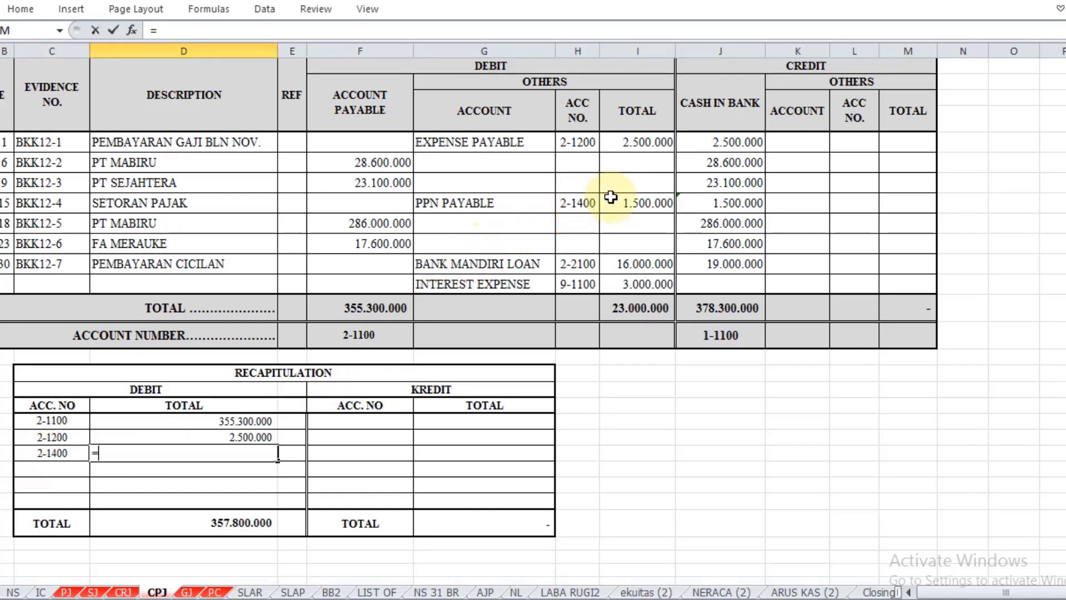
click(638, 204)
key(Return)
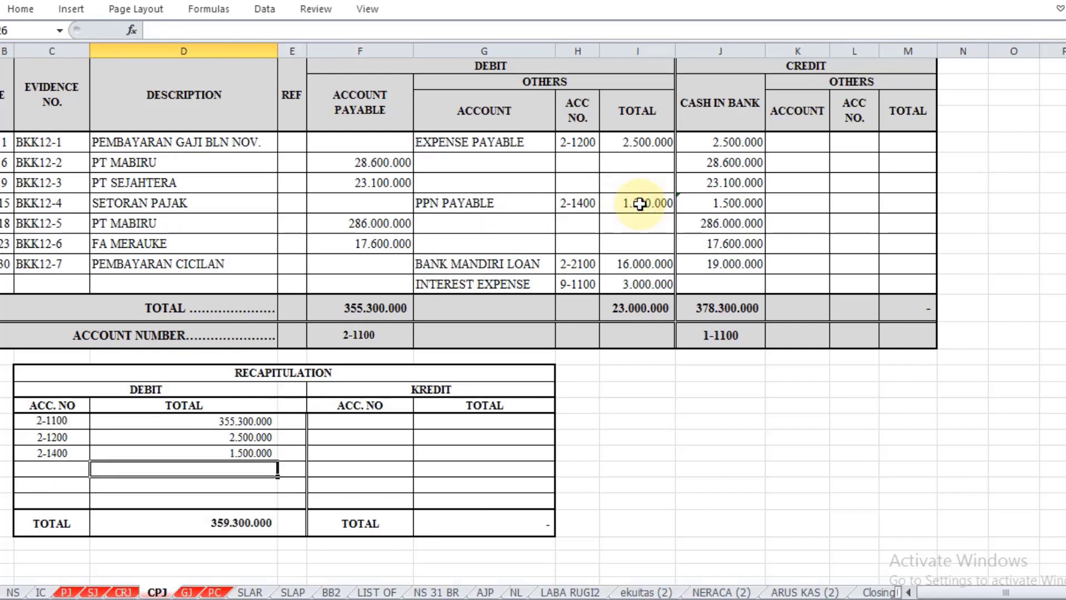
Step: Fill the Bank Mandiri Loan debit row of the recapitulation, referencing H15 for the account number in C26 and I15 for the total in D26
key(Left)
text(=)
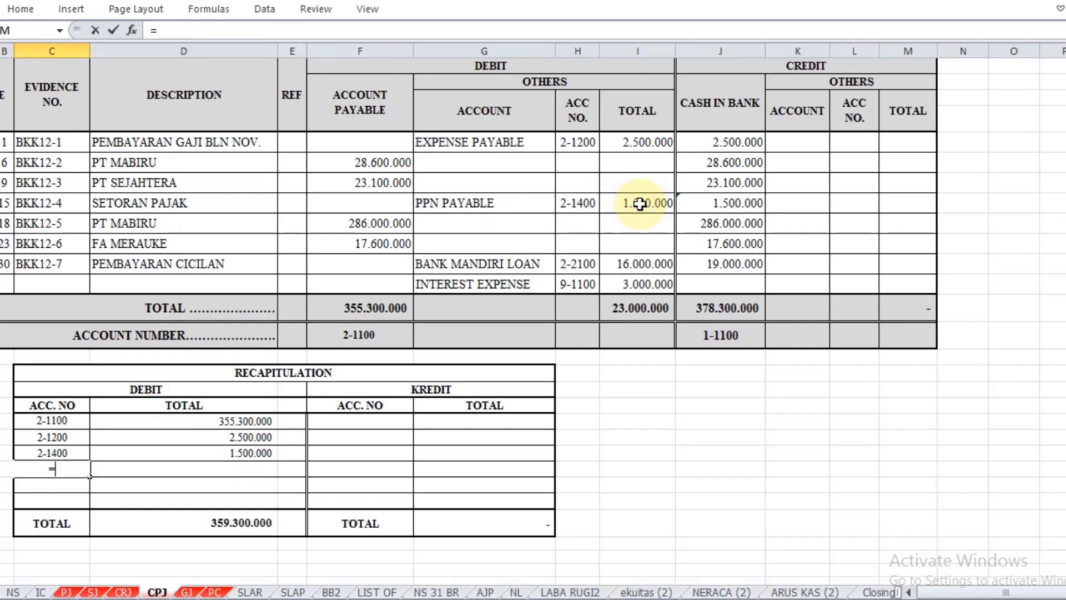
click(578, 265)
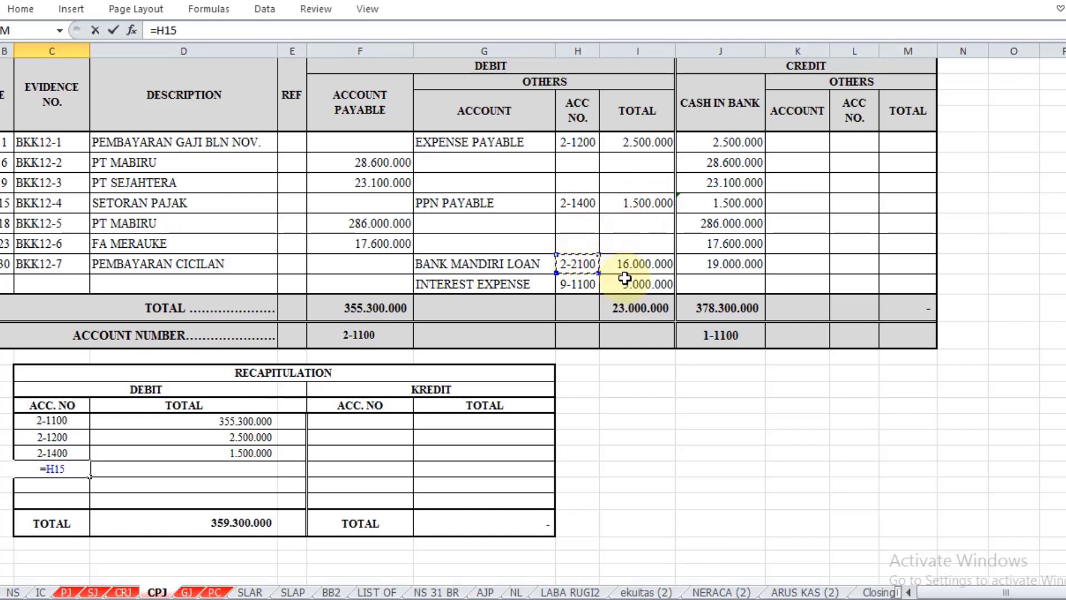
key(Return)
key(Up)
key(Right)
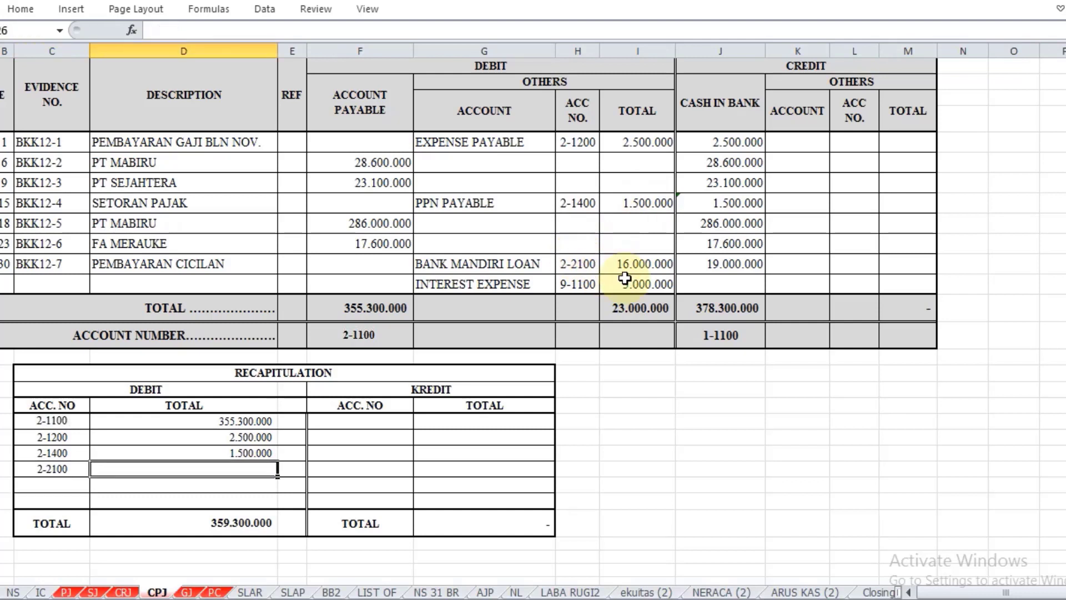
text(=)
click(658, 262)
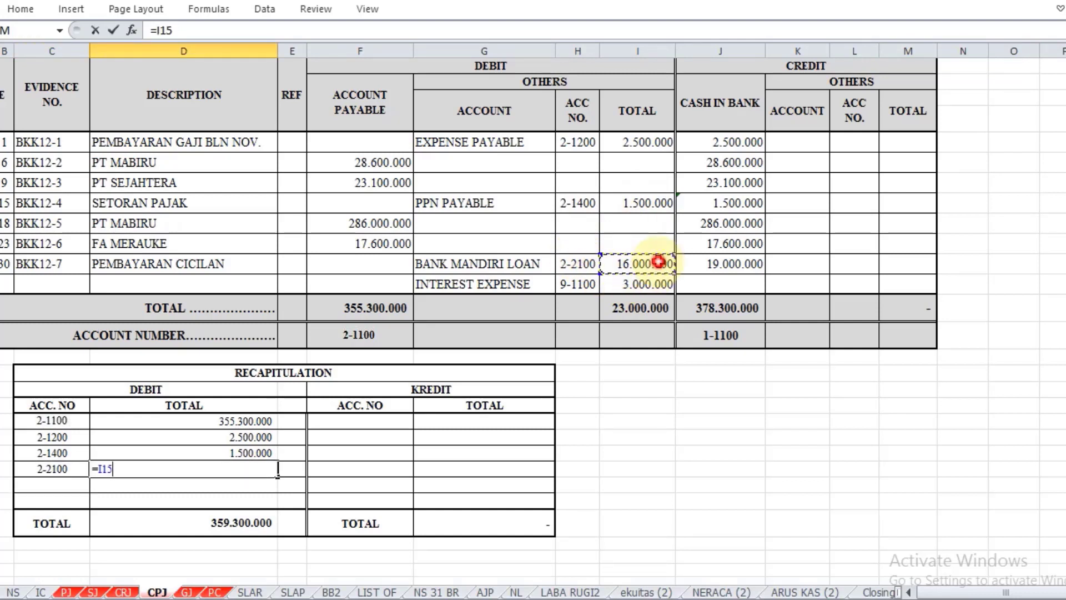
key(Return)
key(Left)
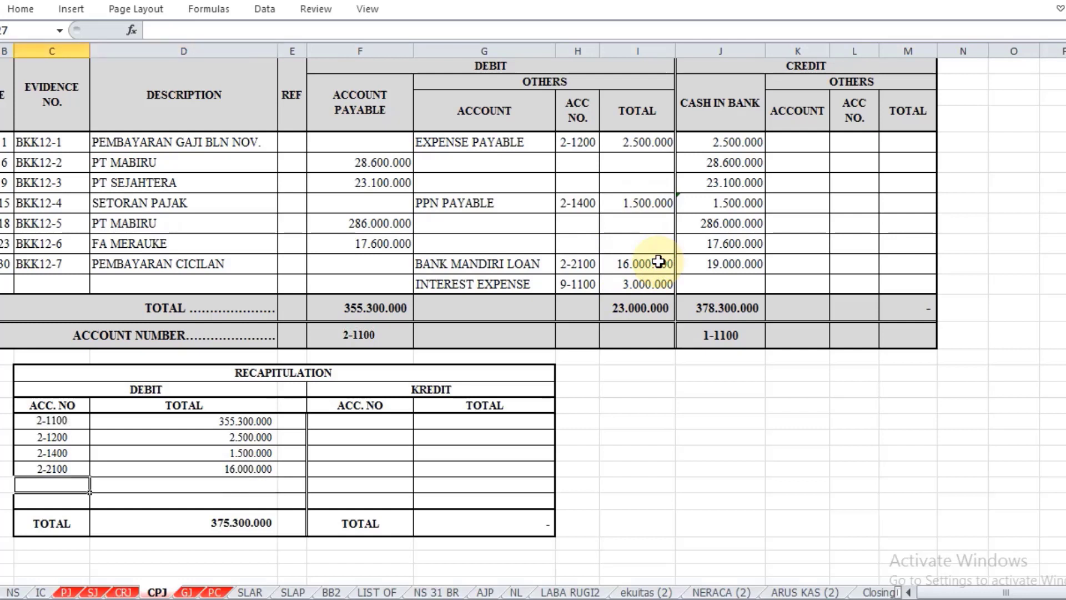
text(=)
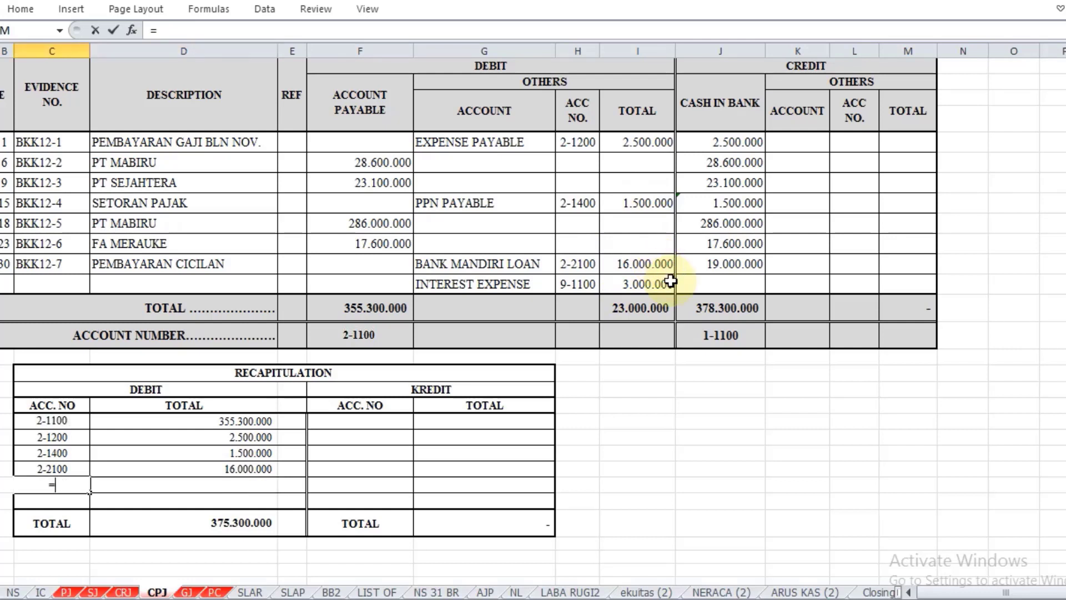
click(667, 282)
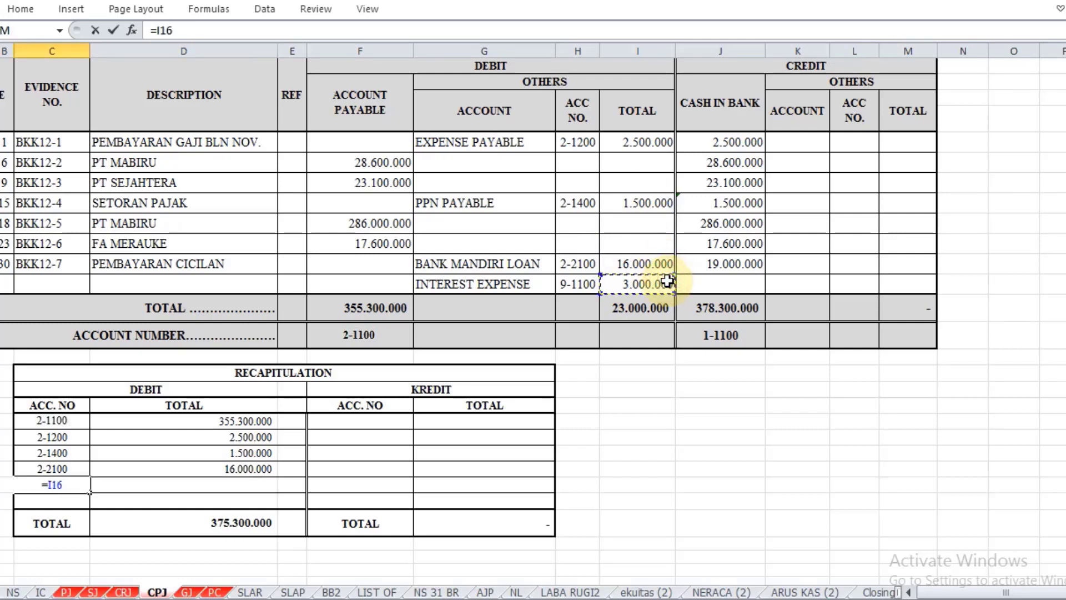
key(Return)
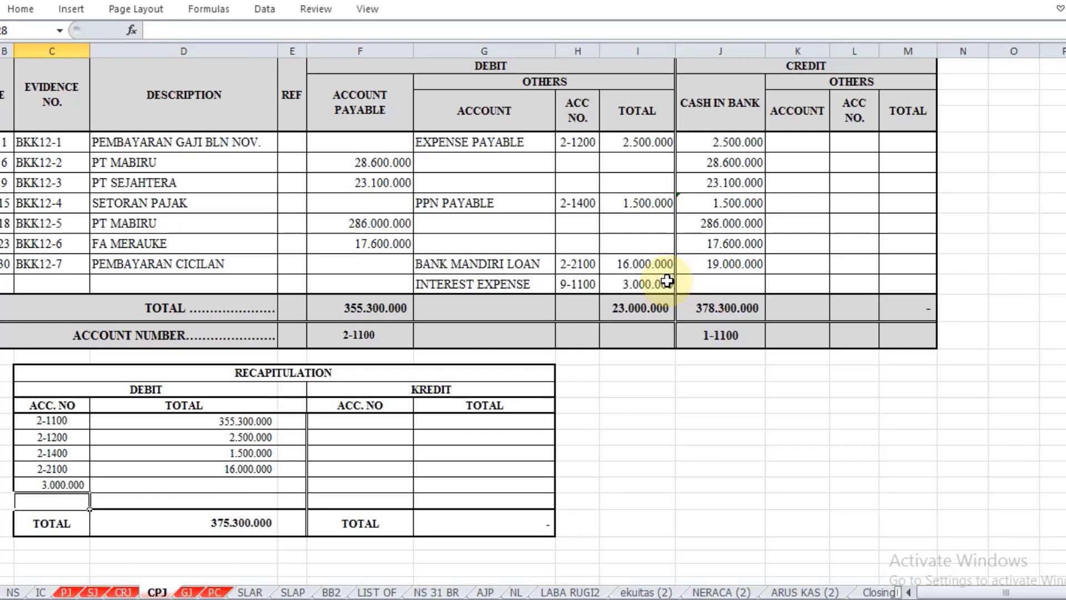
key(Up)
Step: Fill the Interest Expense debit row of the recapitulation, referencing H16 for the account number in C27 and I16 for the total in D27
text(=)
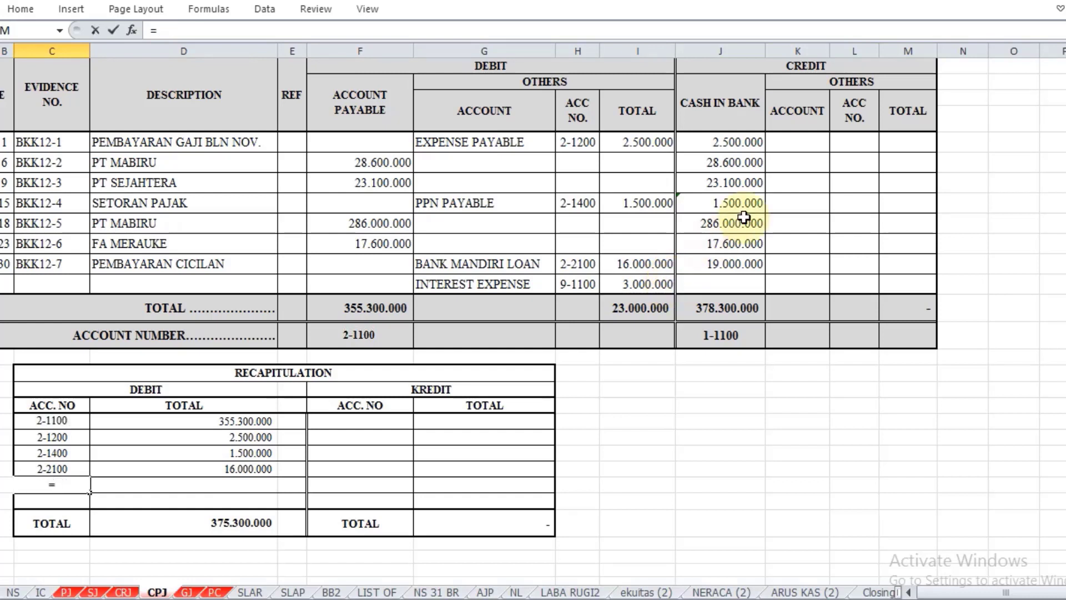
click(575, 284)
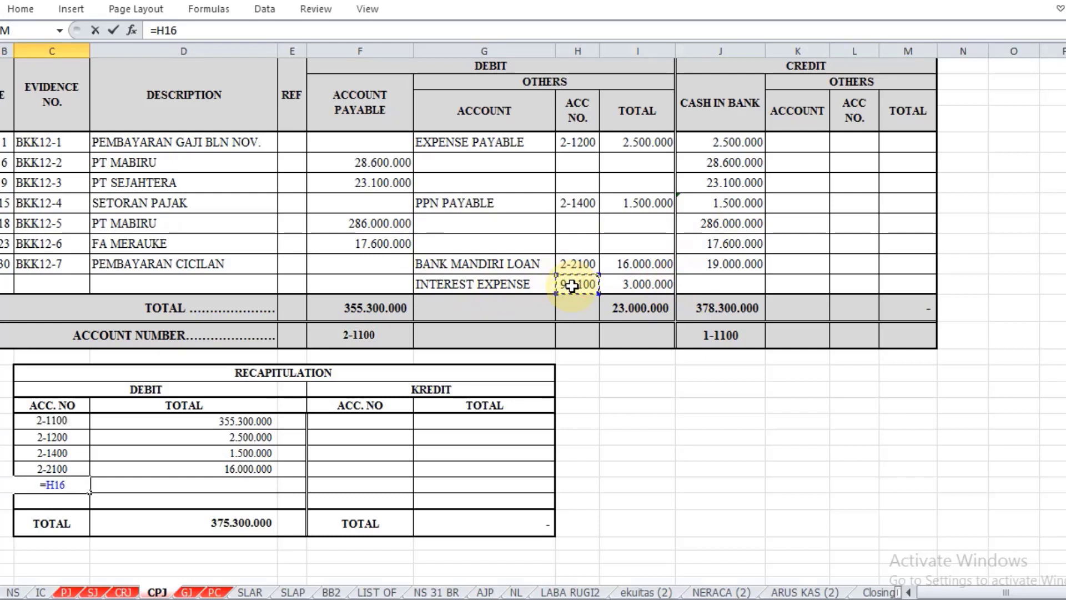
key(Return)
click(192, 486)
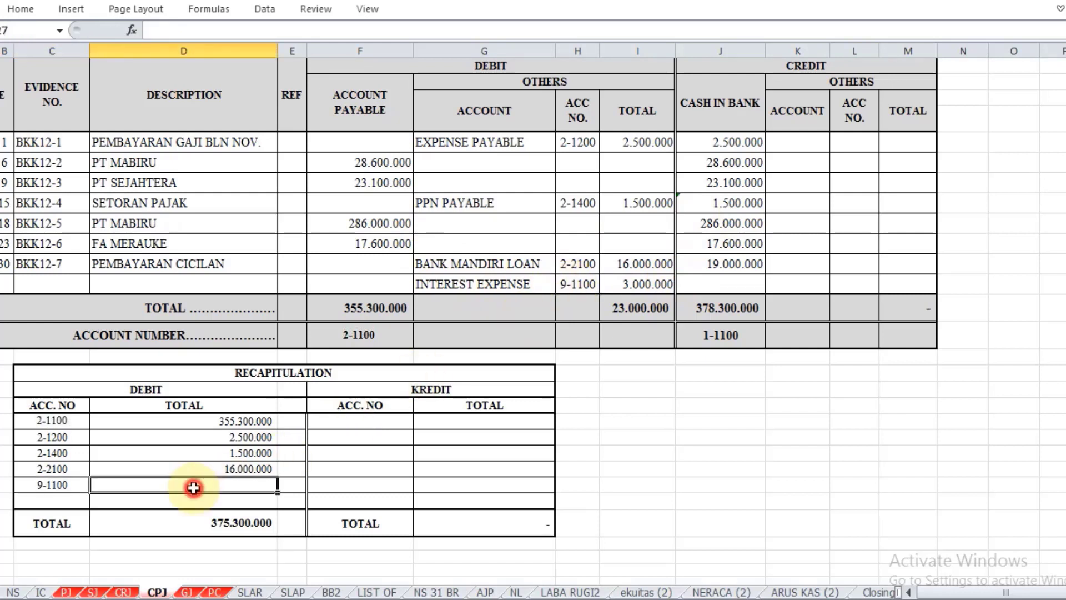
text(=)
click(639, 282)
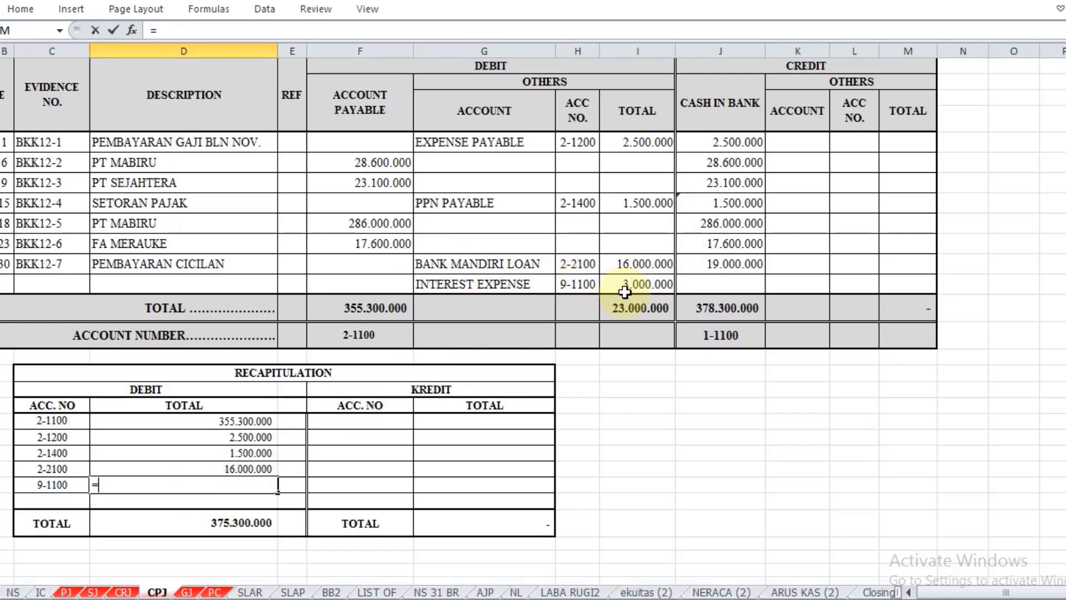
key(Return)
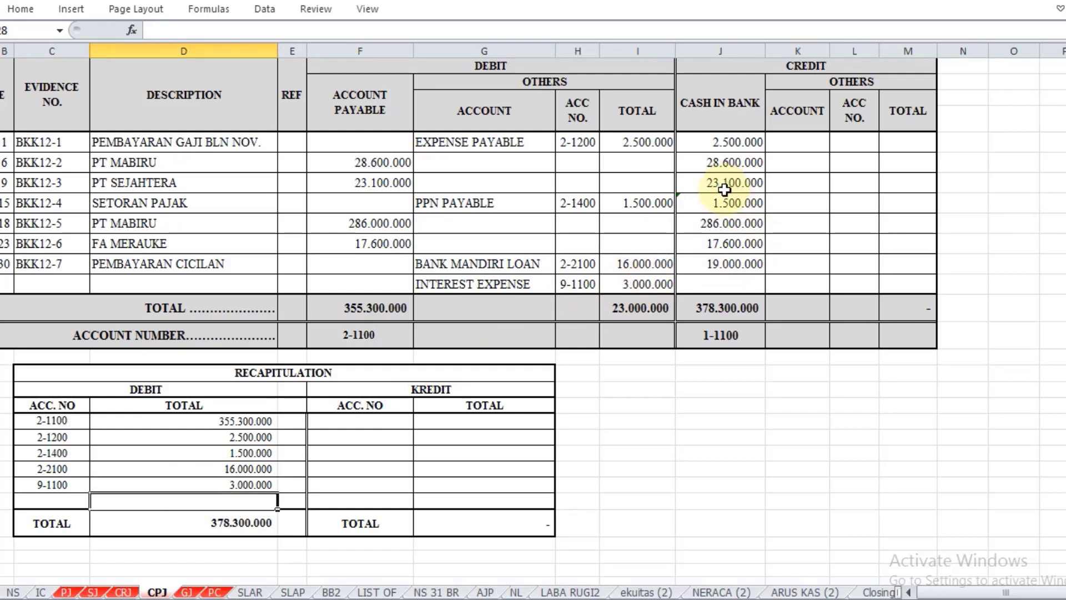
Step: Fill the Cash in Bank credit row of the recapitulation, referencing J18 for the account number in F23 and J17 for the total in G23
click(395, 422)
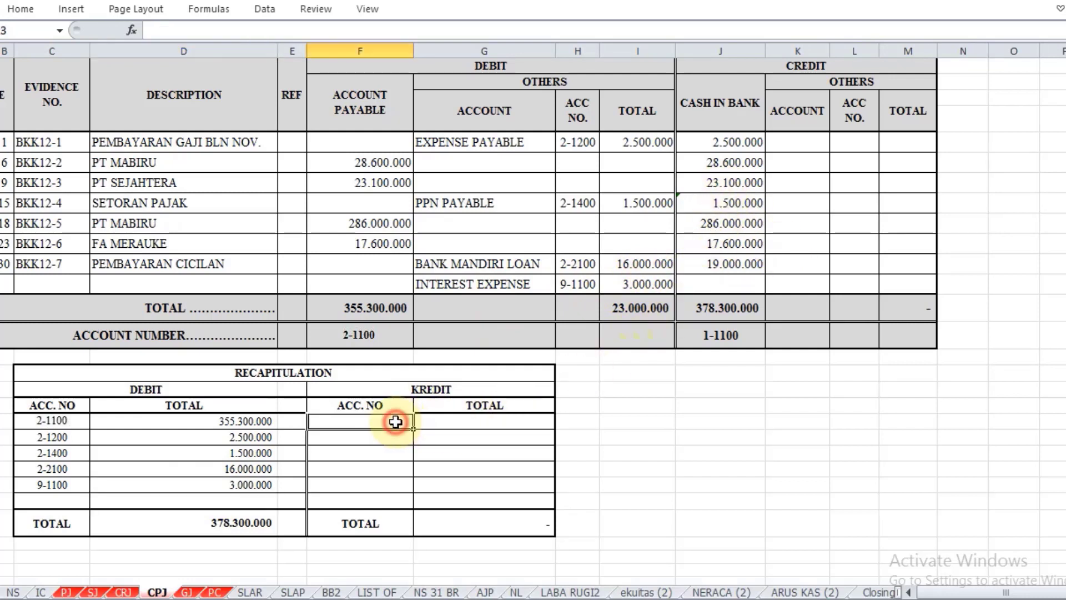
text(=)
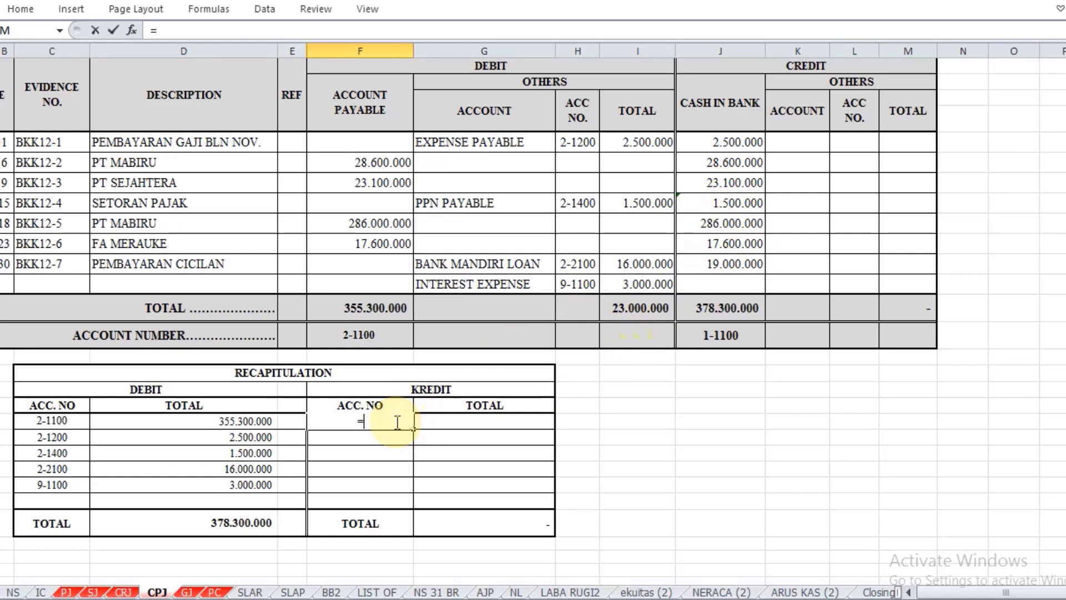
click(725, 335)
key(Return)
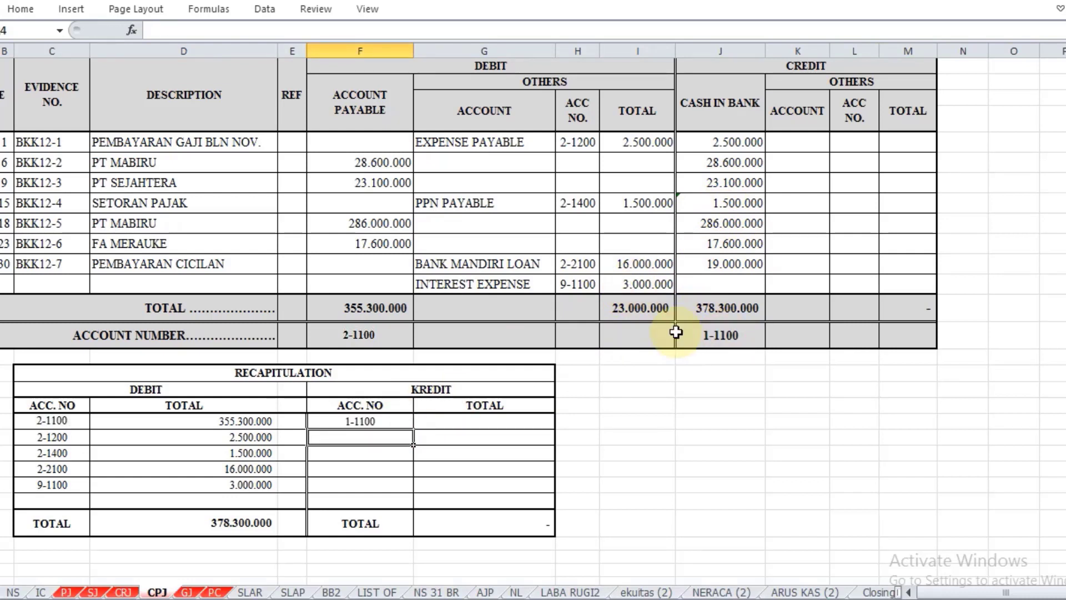
click(494, 421)
text(=)
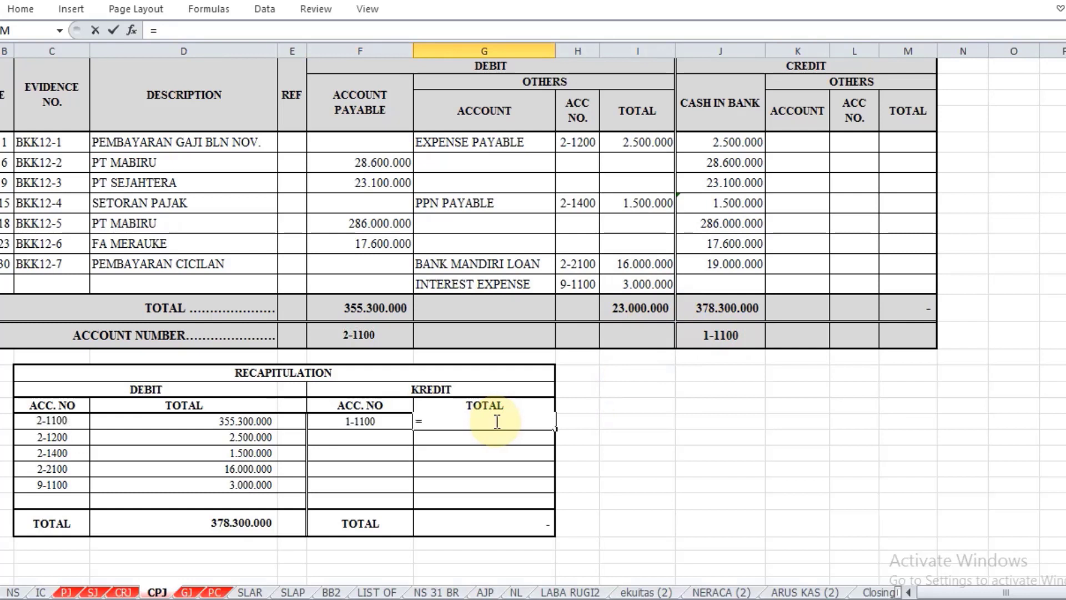
click(734, 306)
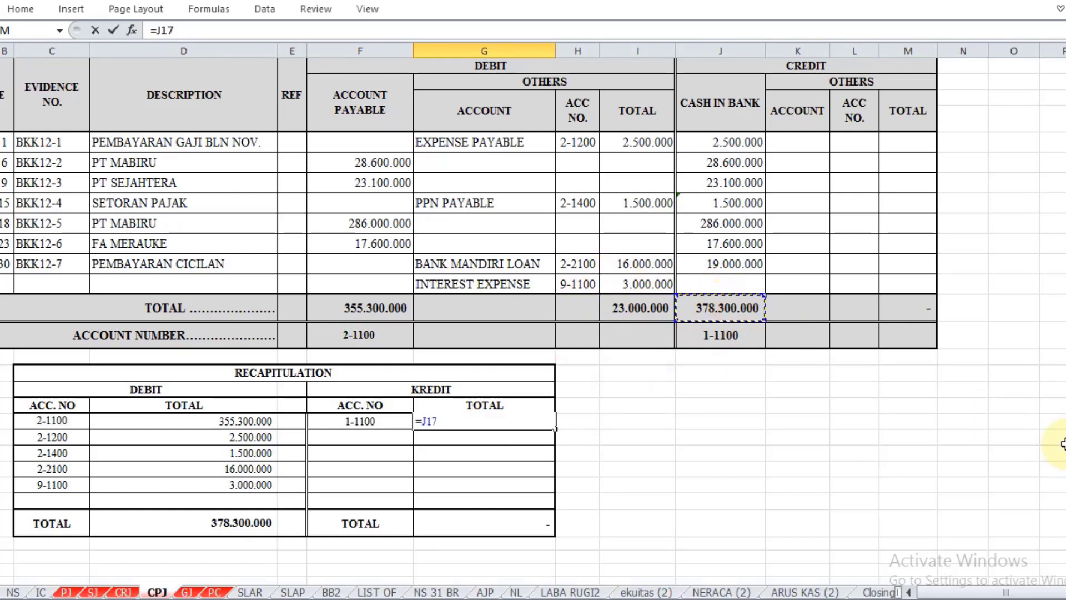
key(Return)
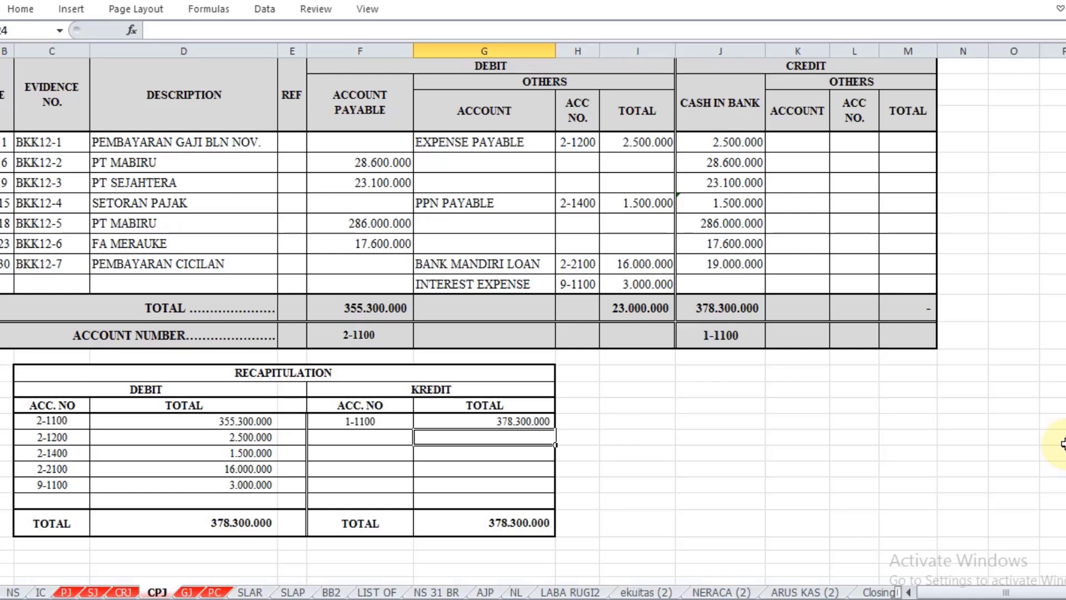
Step: Switch to the general journal sheet GJ for filling in its recapitulation
scroll(1062, 444, up, 1)
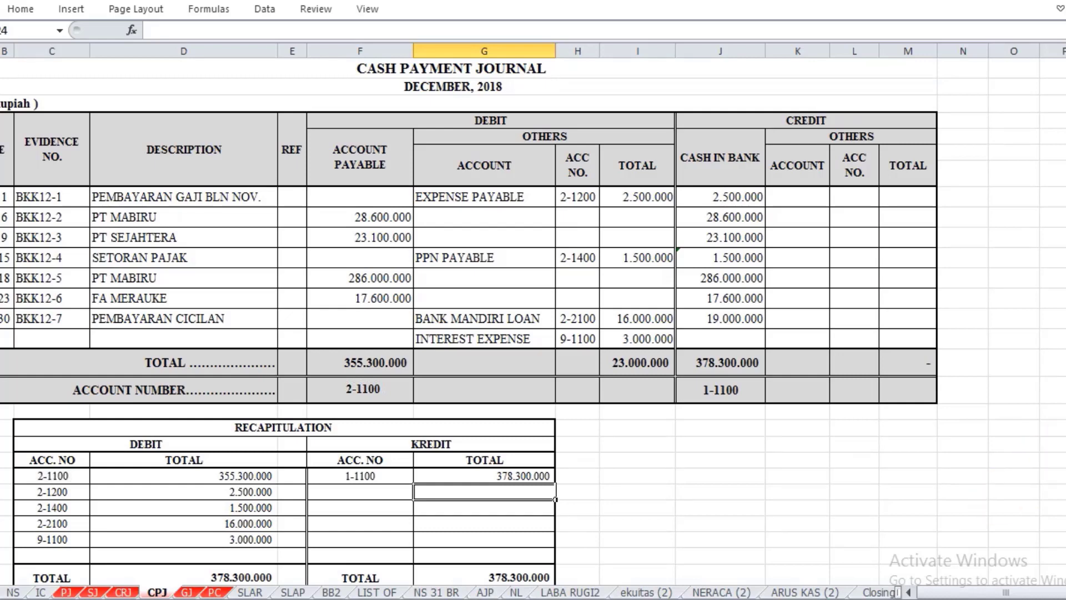
click(187, 592)
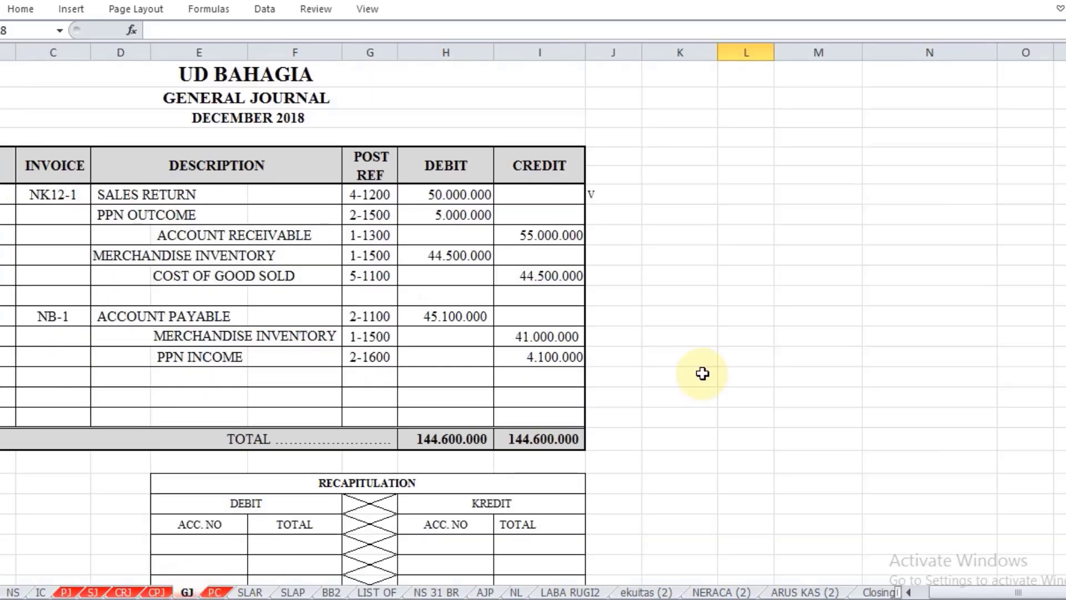
scroll(703, 373, down, 1)
scroll(697, 376, down, 2)
scroll(697, 376, up, 2)
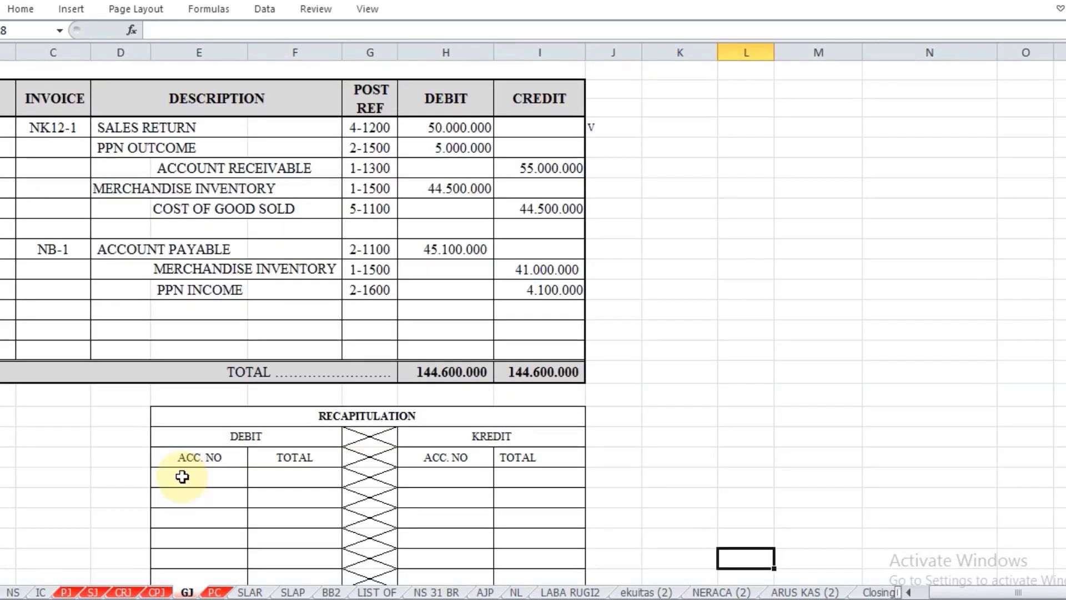
Step: Fill the Sales Return debit row of the recapitulation, referencing G7 for the account number in E24 and H7 for the total in F24
click(182, 476)
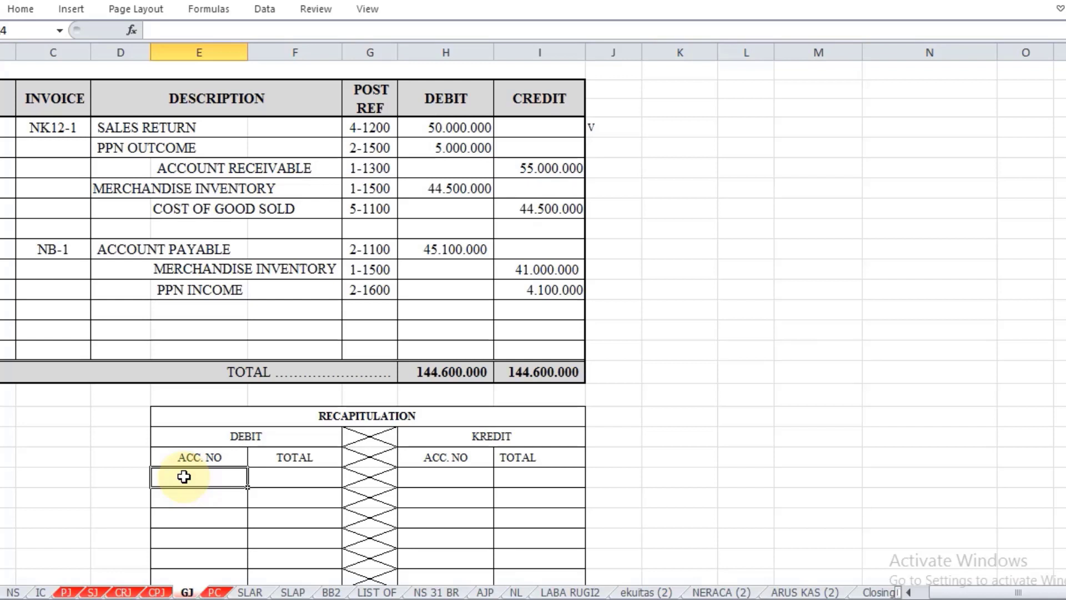
text(=)
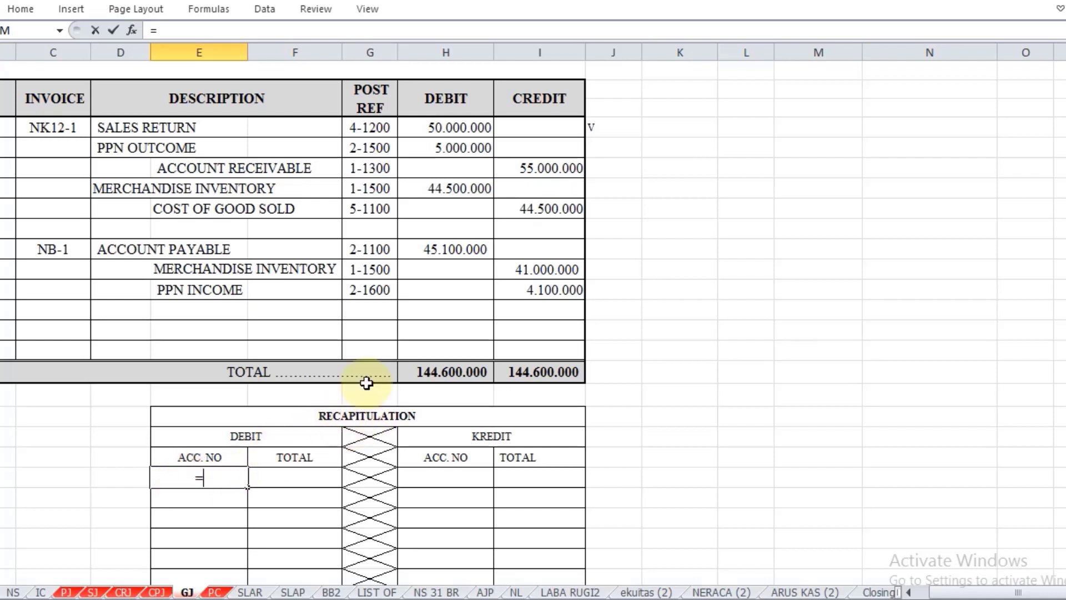
click(378, 125)
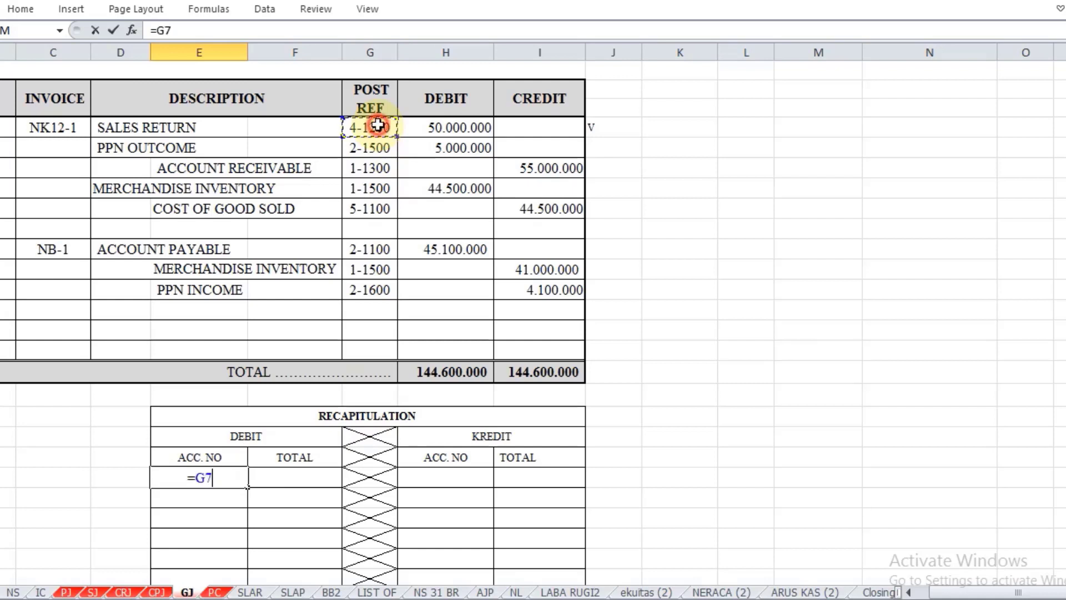
key(Return)
key(Up)
key(Right)
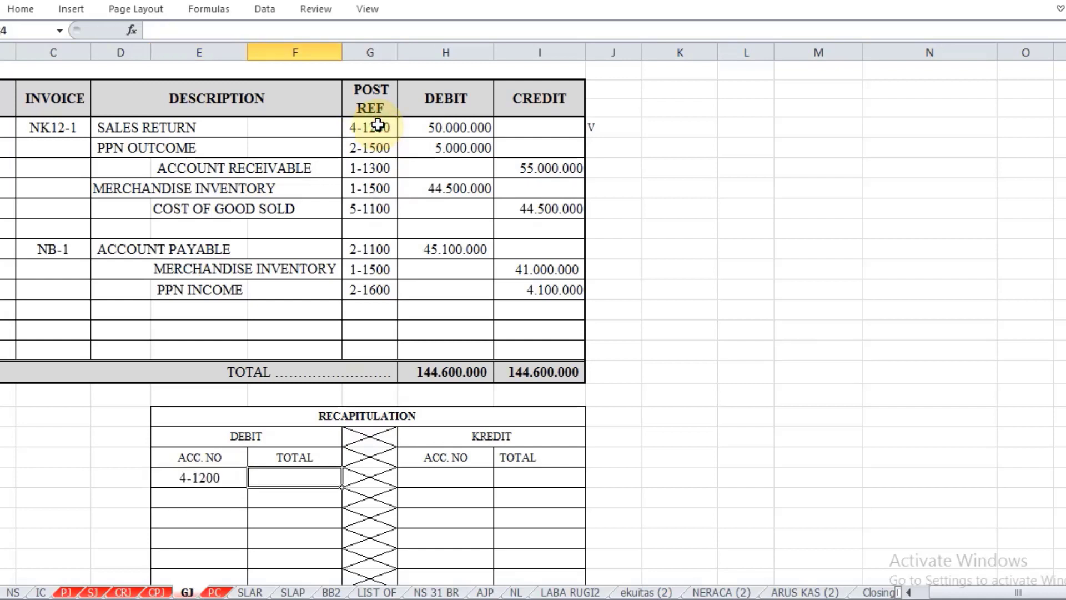
text(=)
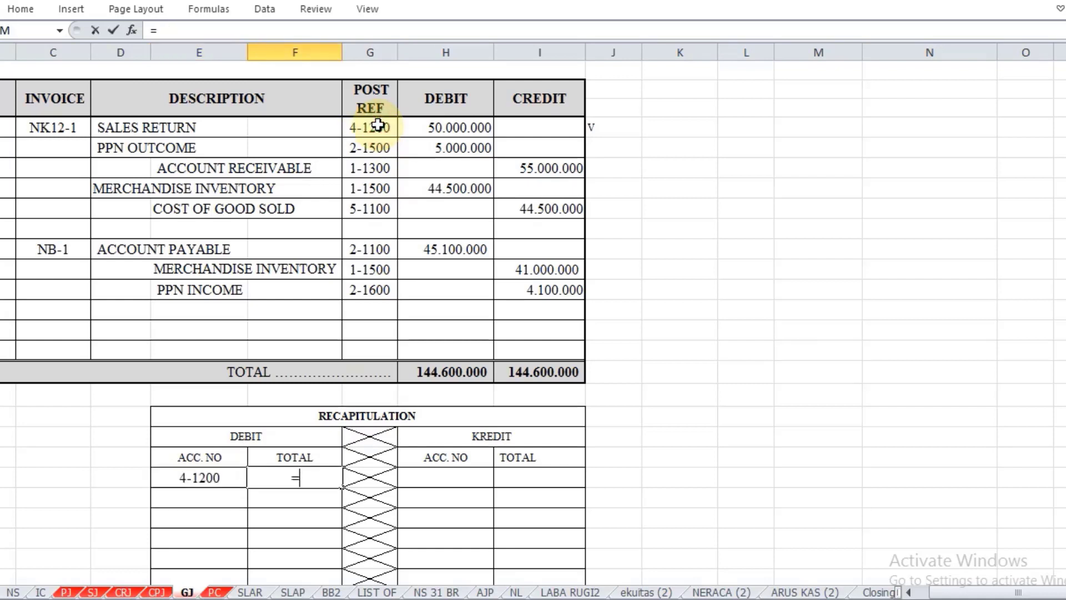
click(468, 127)
key(Return)
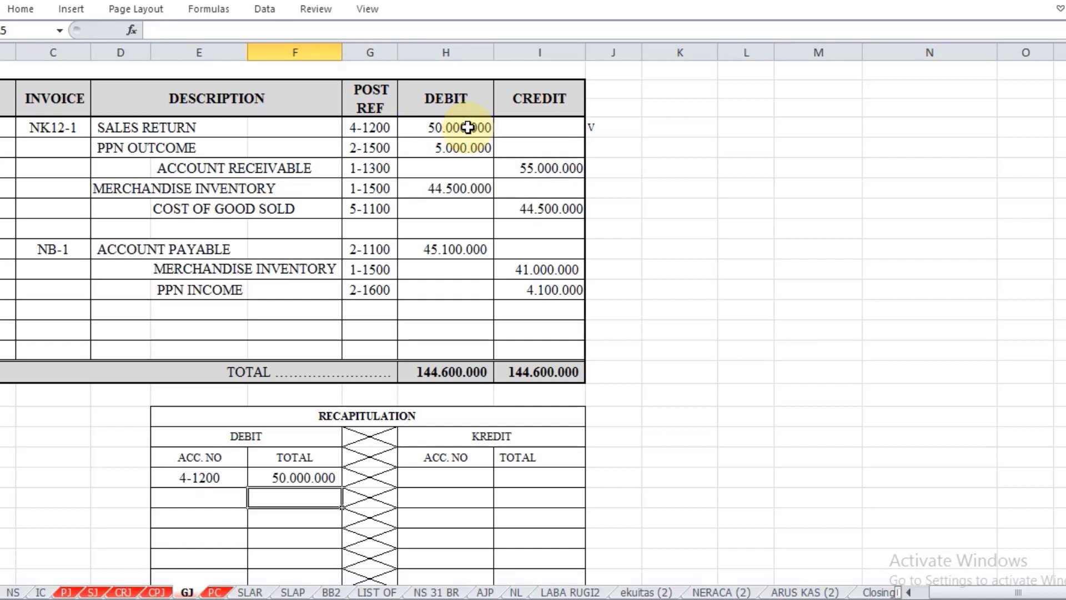
Step: Fill the PPN Outcome debit row of the recapitulation, referencing G8 for the account number in E25 and H8 for the total in F25
key(Left)
text(=)
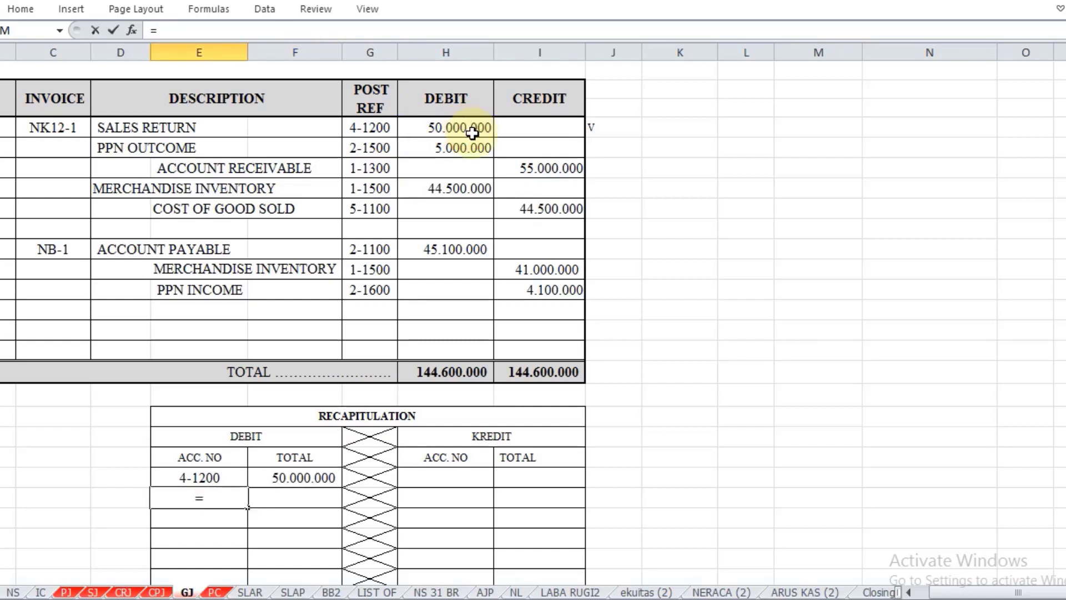
click(472, 146)
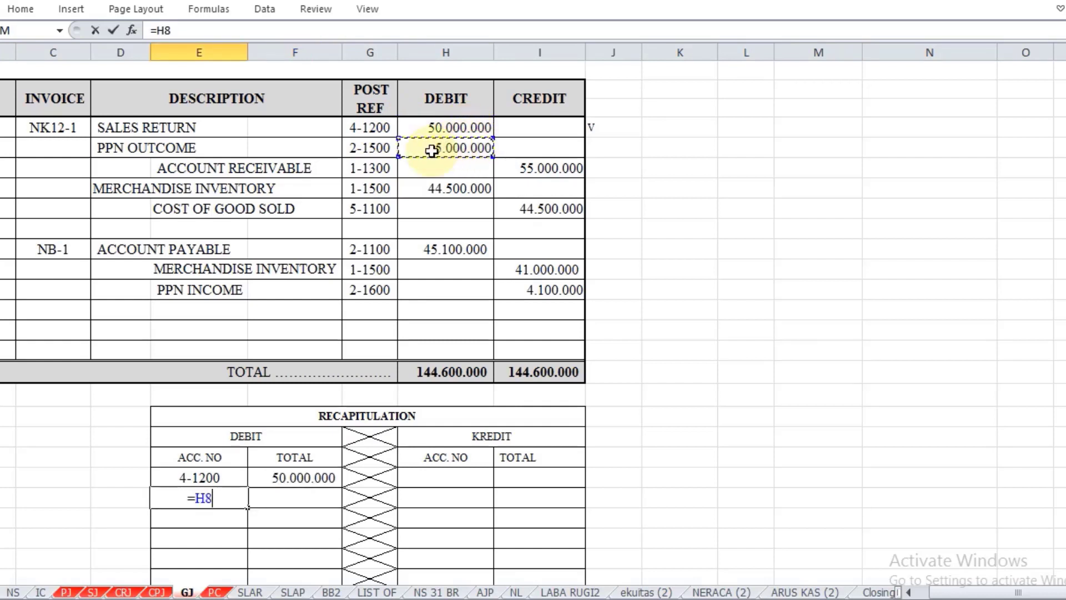
click(378, 147)
key(Return)
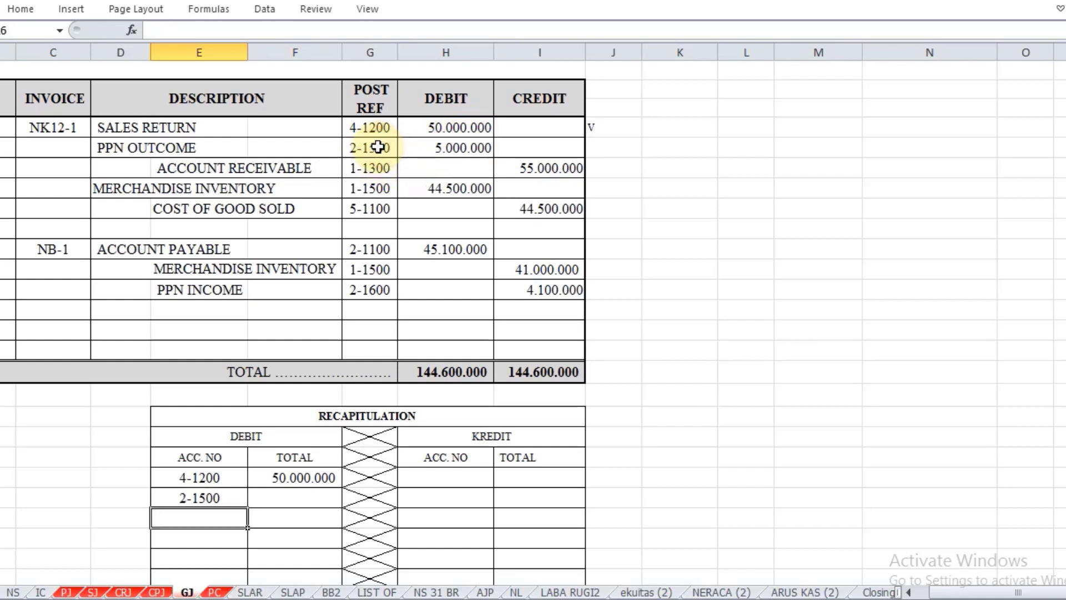
key(Up)
key(Right)
text(=)
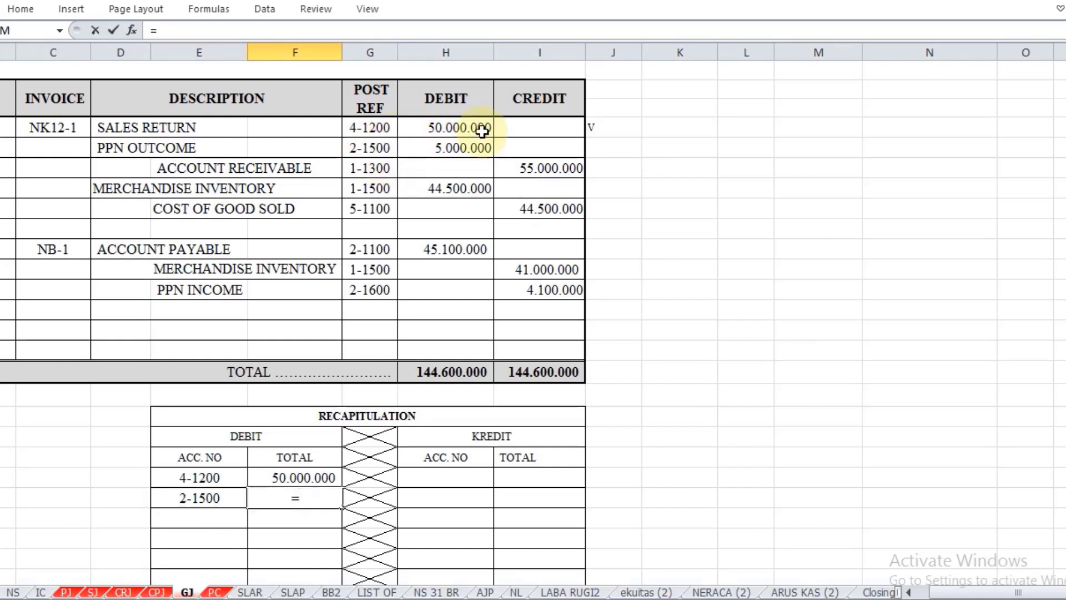
click(472, 147)
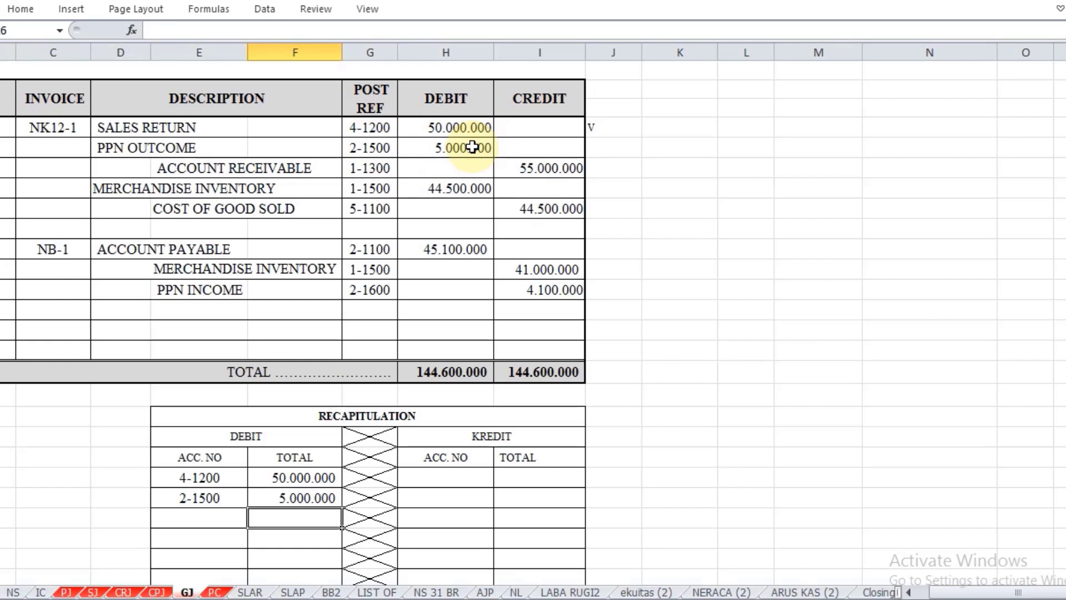
Step: Fill the Merchandise Inventory debit row of the recapitulation, referencing G10 for the account number in E26 and H10 for the total in F26
key(Left)
text(=)
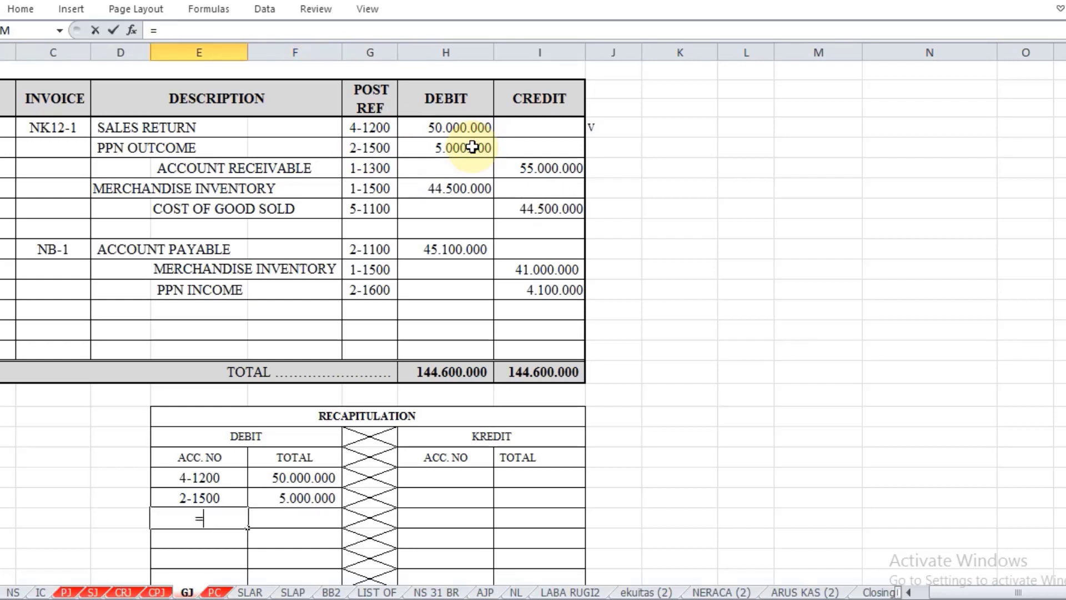
click(386, 192)
key(Return)
key(Up)
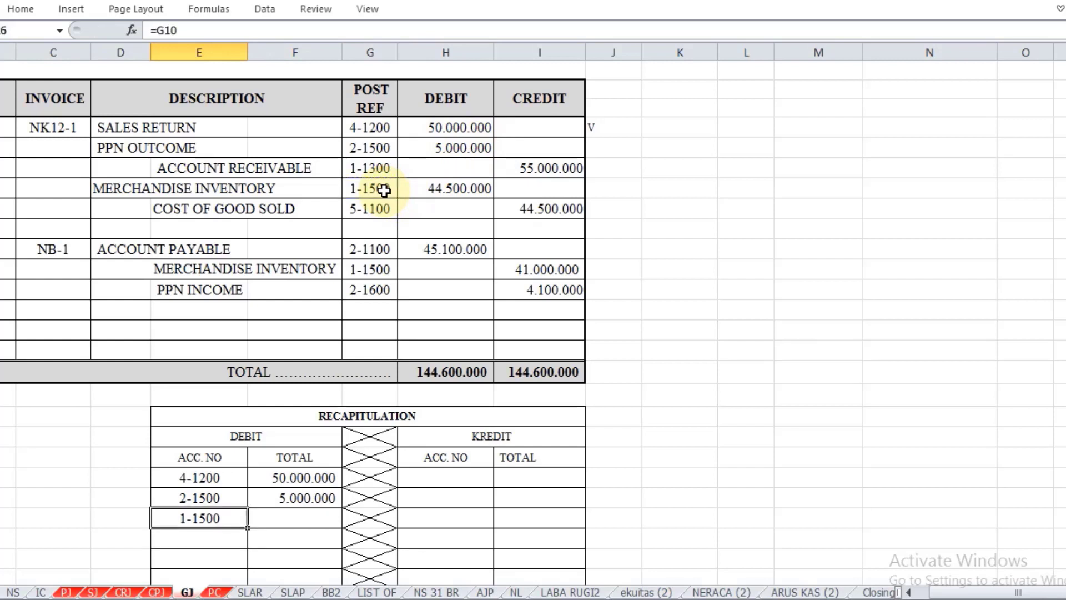
key(Right)
text(=)
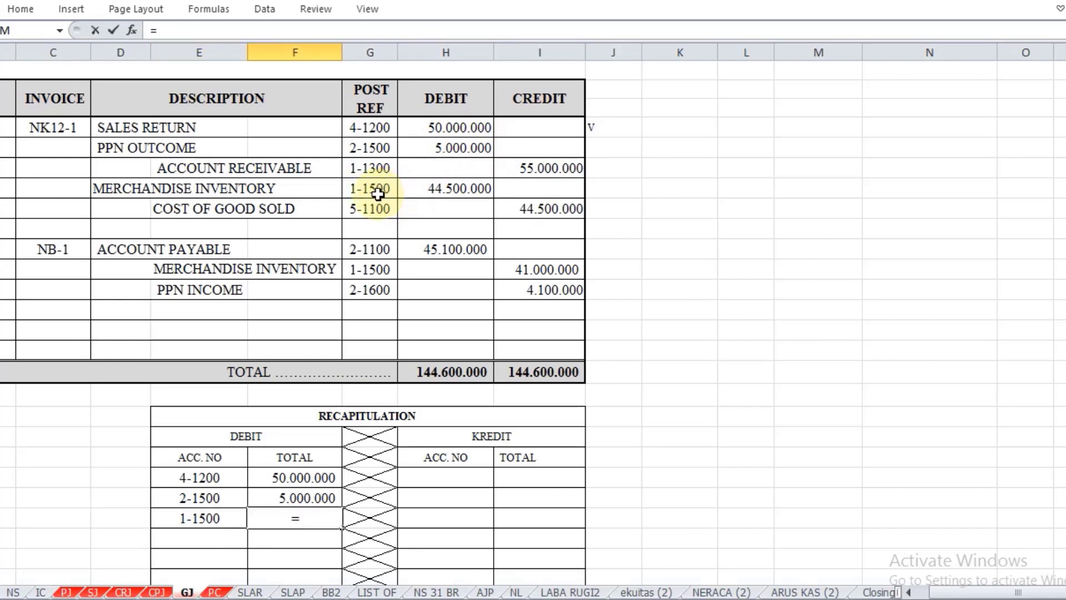
click(453, 185)
key(Return)
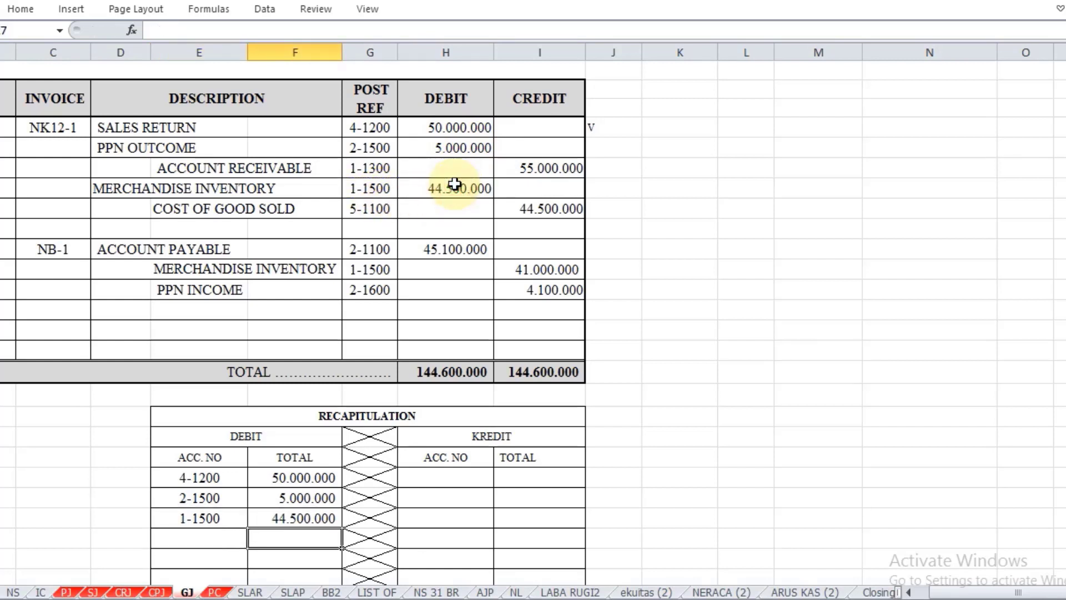
Step: Fill the Account Payable debit row of the recapitulation, referencing G13 for the account number in E27 and H13 for the total in F27
key(Left)
text(=)
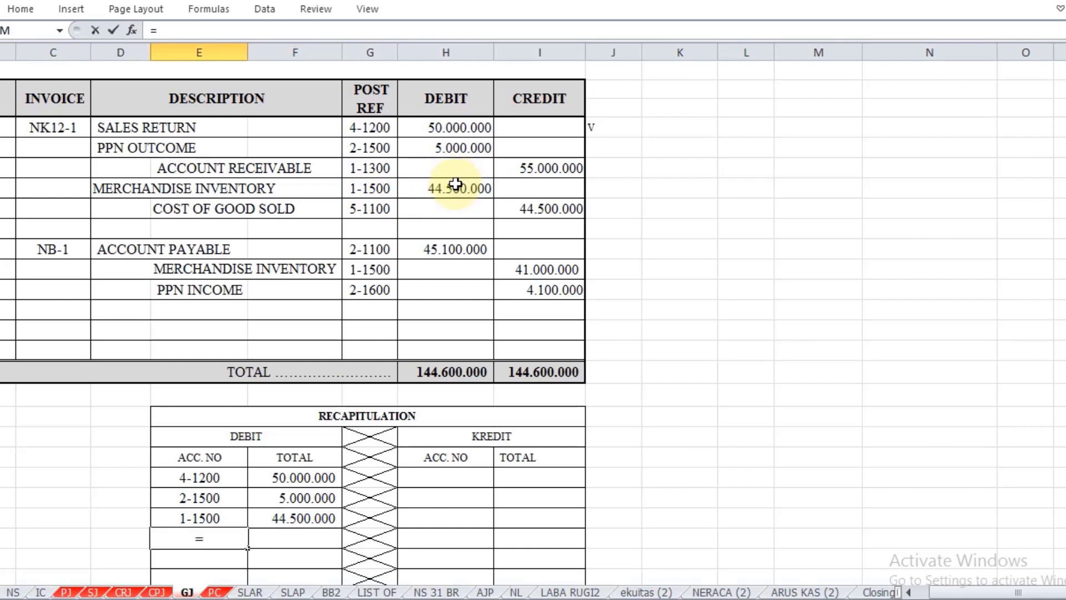
click(369, 250)
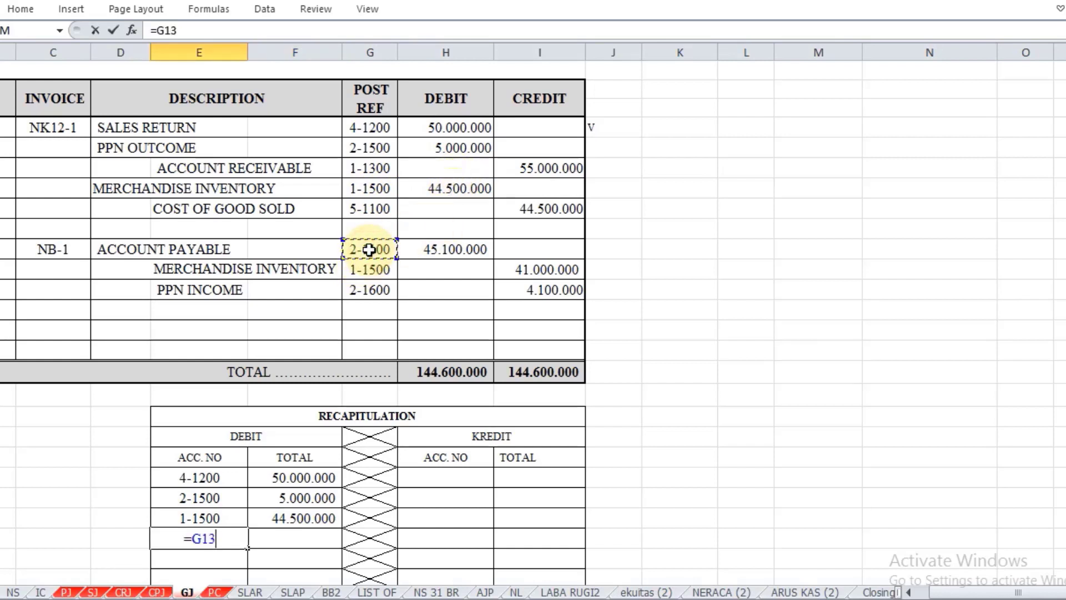
key(Return)
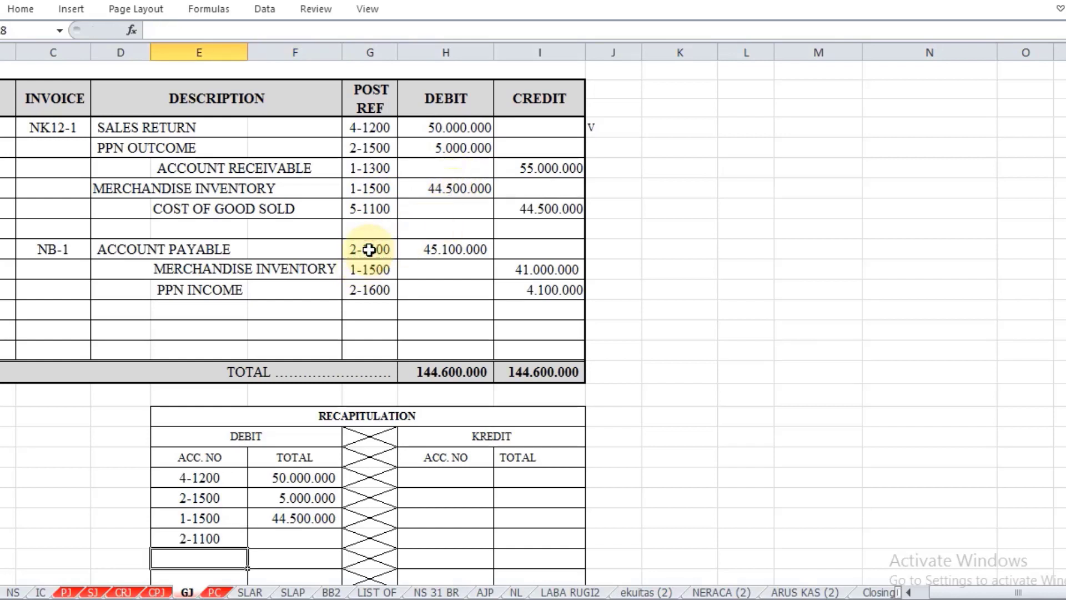
click(317, 540)
text(=)
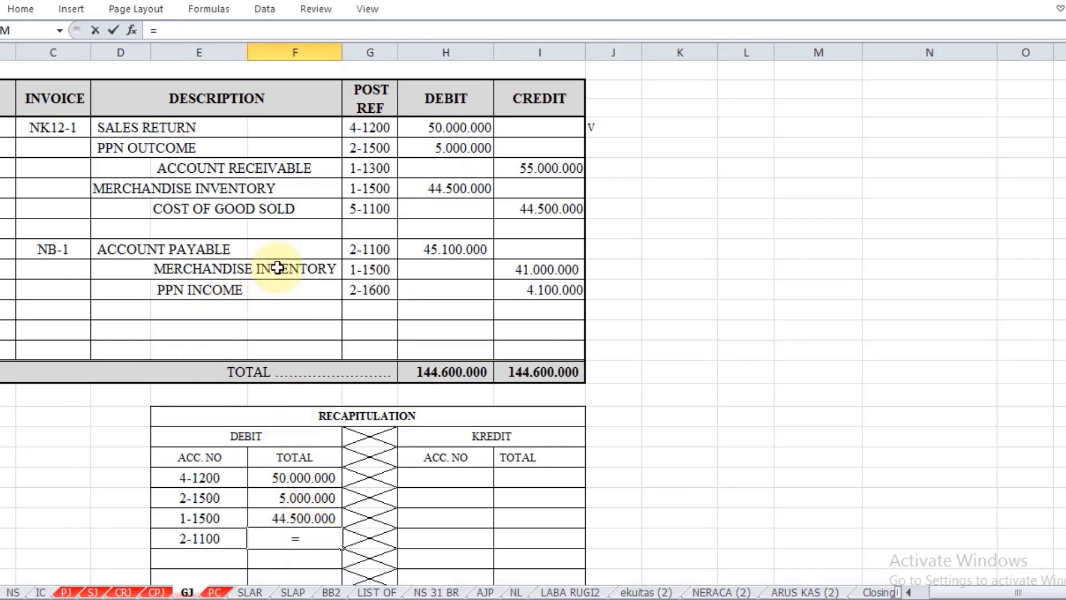
click(458, 247)
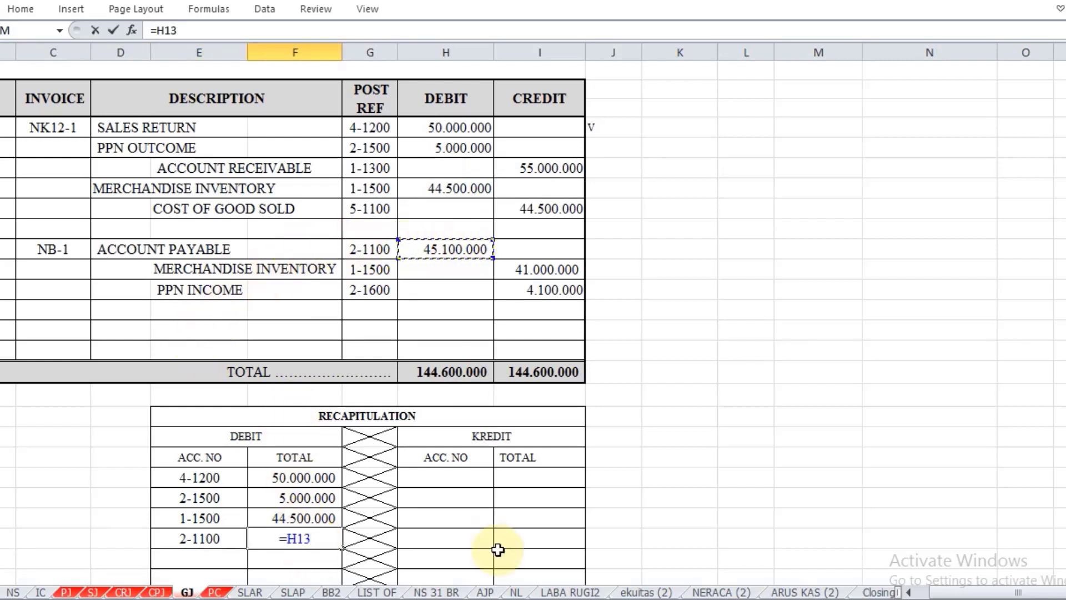
key(Return)
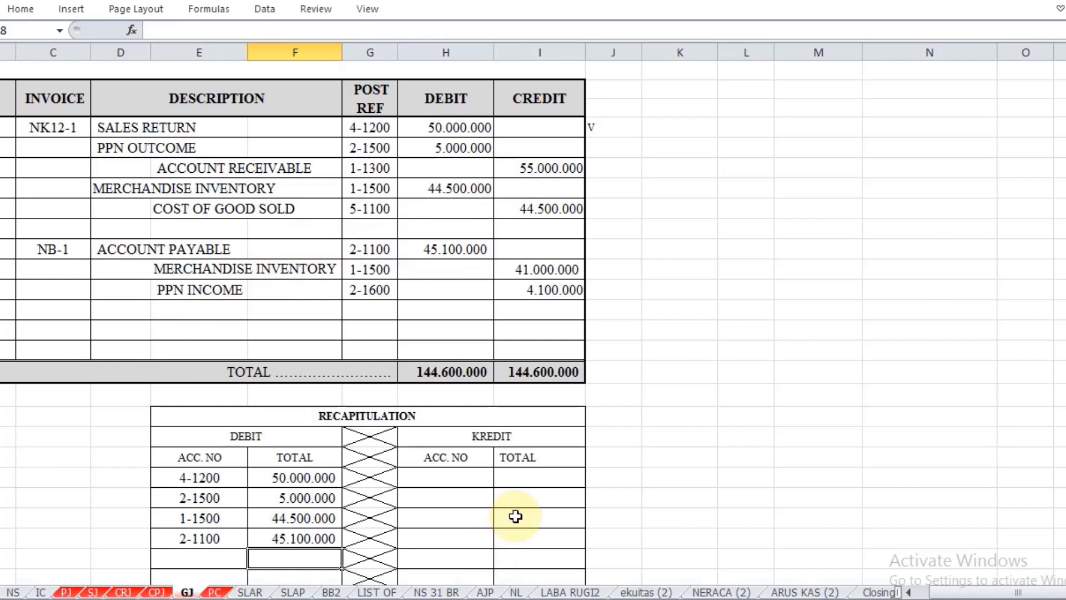
Step: Fill the Account Receivable credit row of the recapitulation, referencing G9 for the account number in H24 and I9 for the total in I24
click(469, 474)
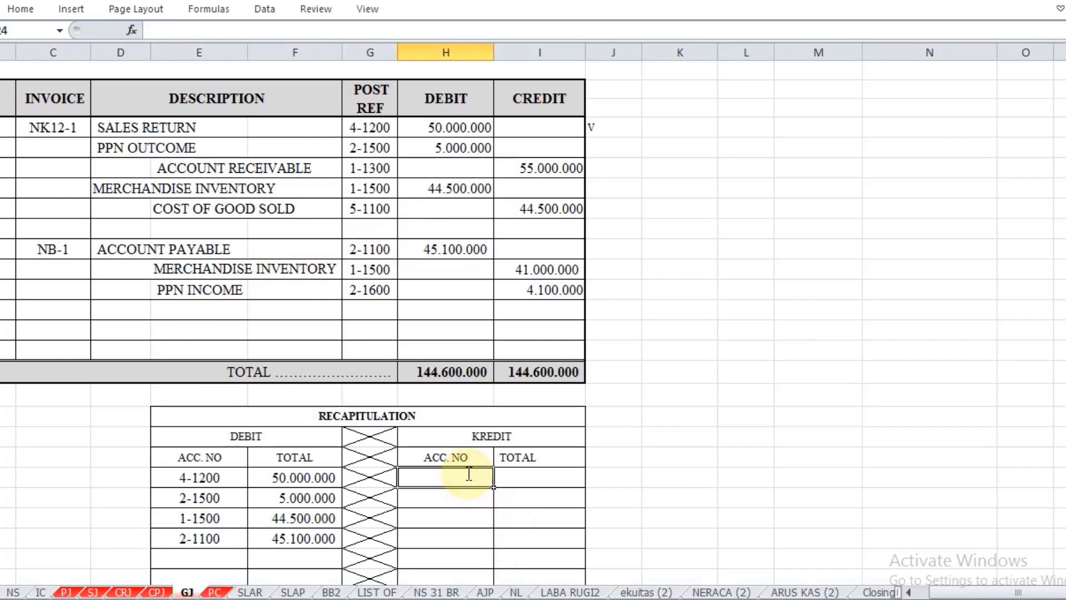
text(=)
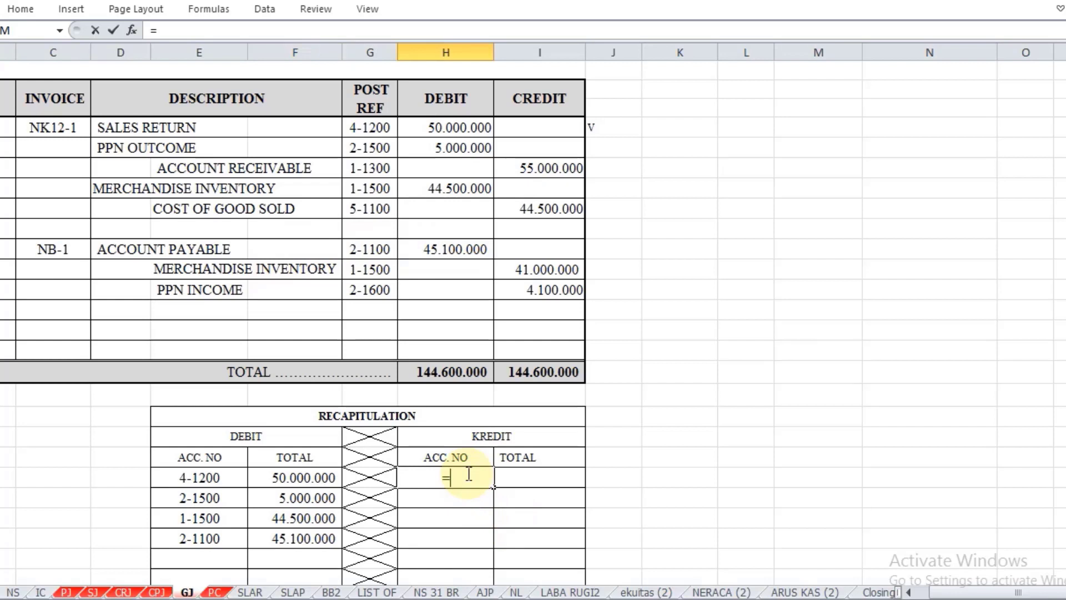
click(372, 166)
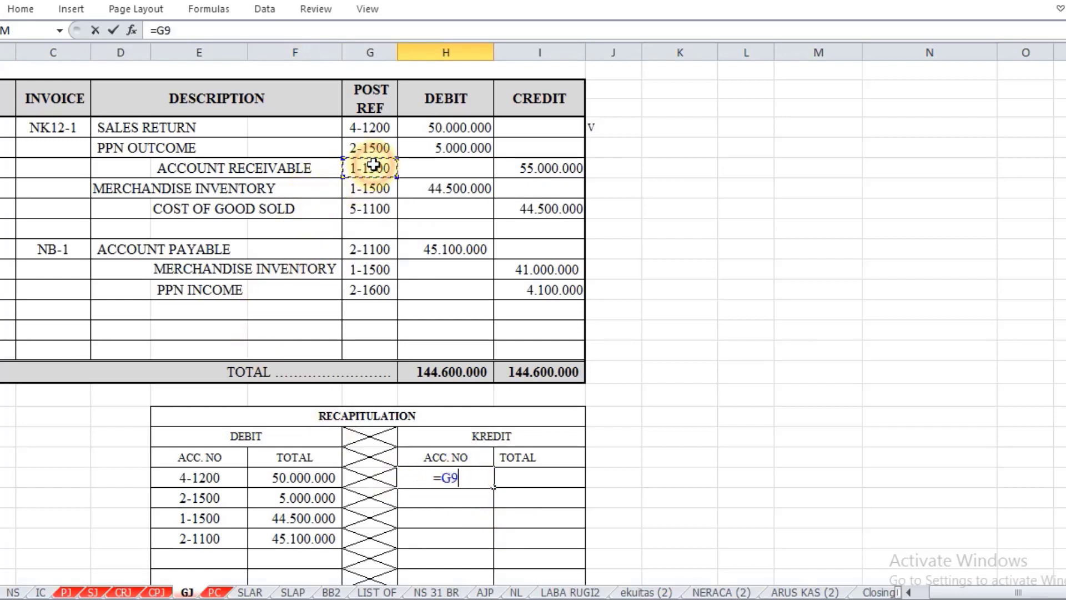
key(Return)
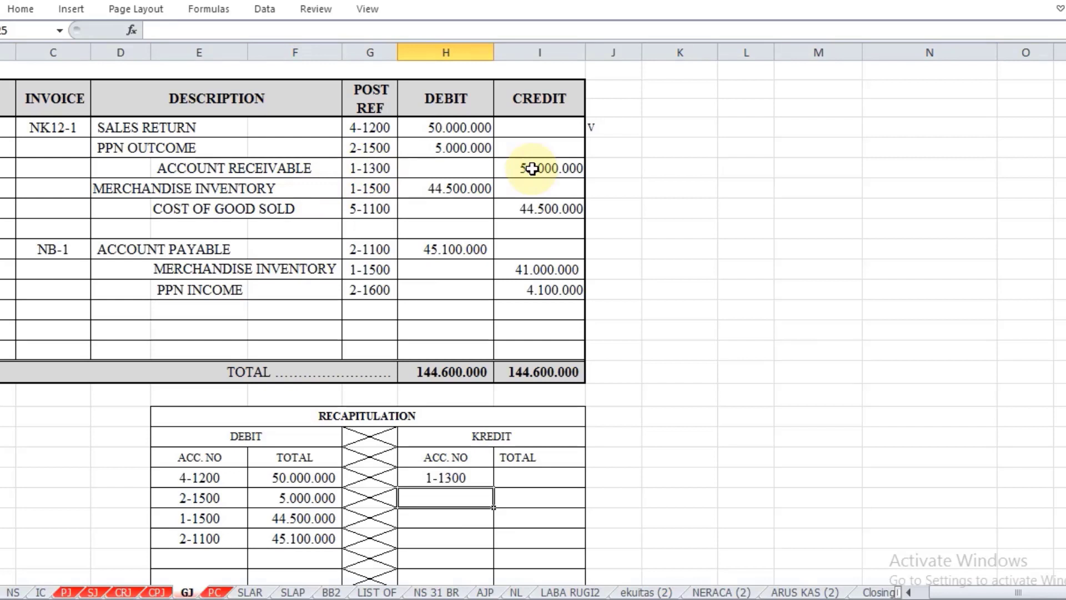
key(Up)
key(Right)
text(=)
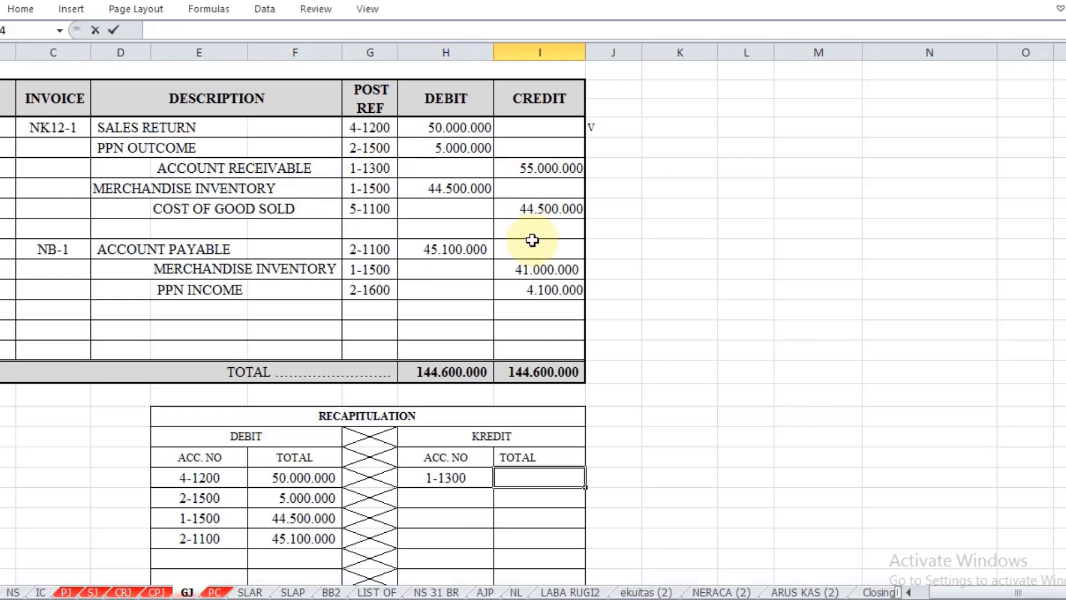
click(559, 164)
key(Return)
Step: Enter the Cost of Good Sold account number in H25 of the credit recapitulation by referencing G11
key(Left)
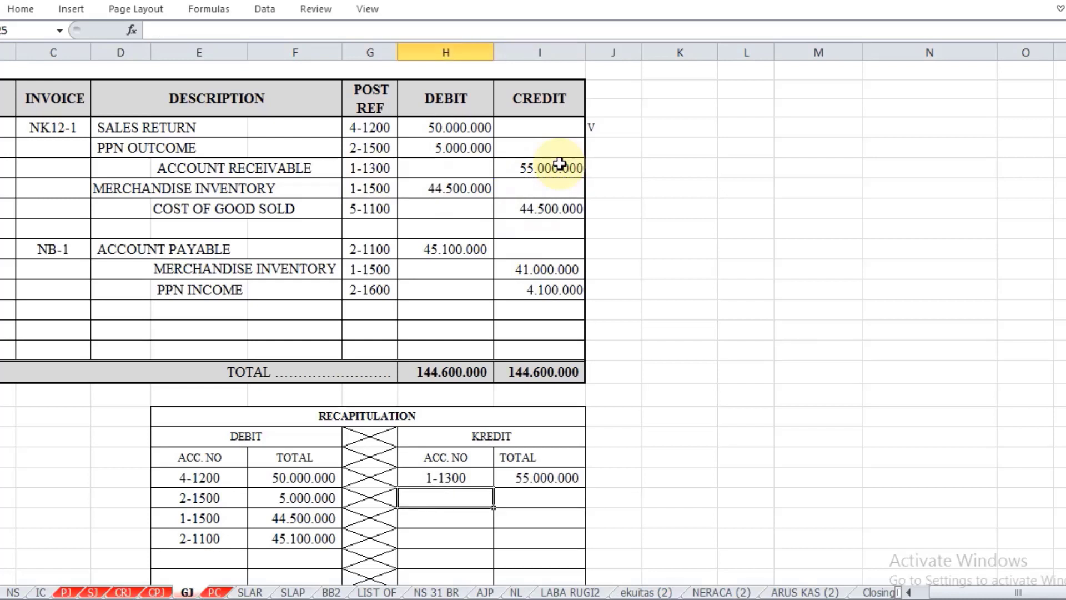
text(=)
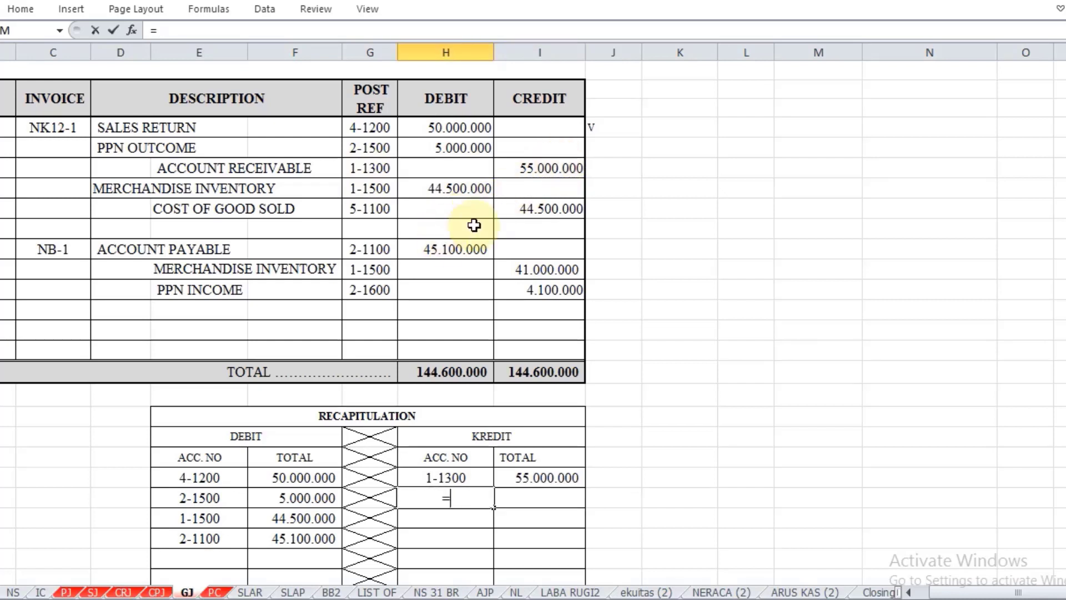
click(391, 210)
key(Return)
text(=)
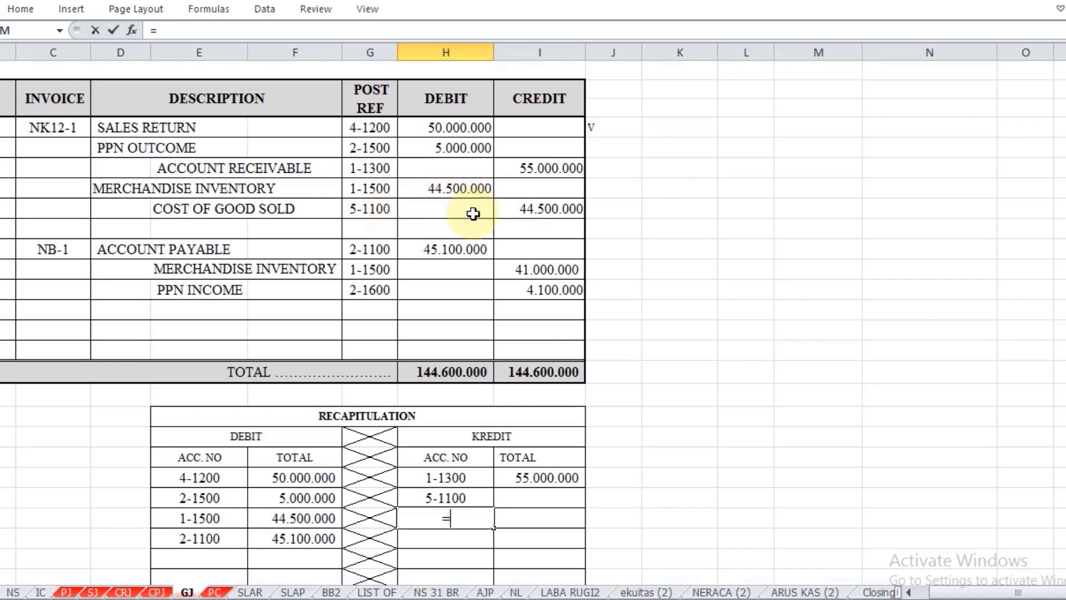
click(532, 210)
key(BackSpace)
key(BackSpace)
Step: Enter the Cost of Good Sold credit total in I25 of the recapitulation by referencing I11
key(Up)
key(Right)
text(=)
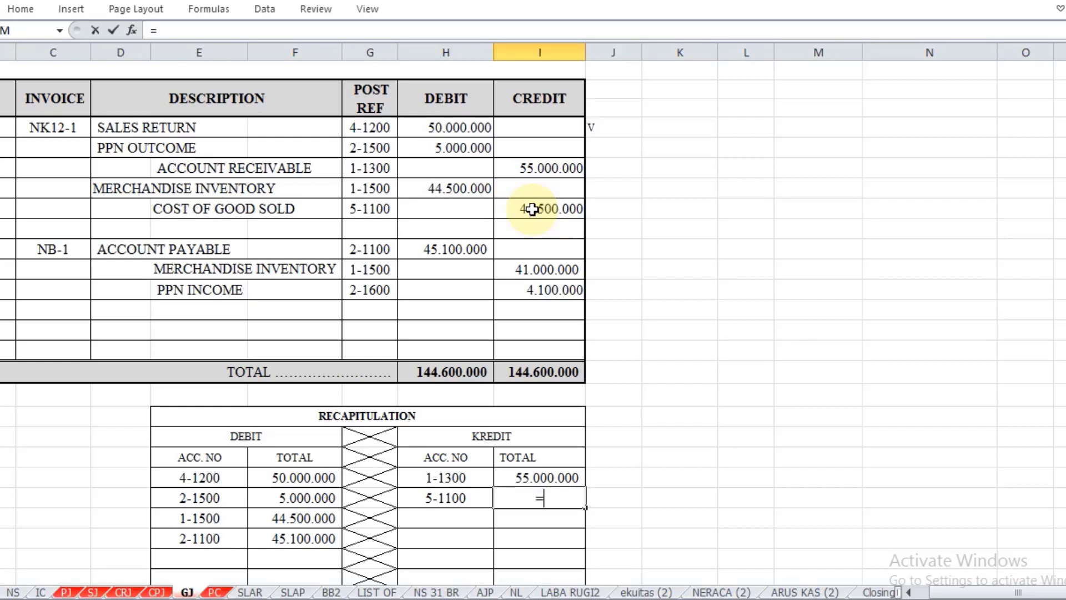
click(565, 205)
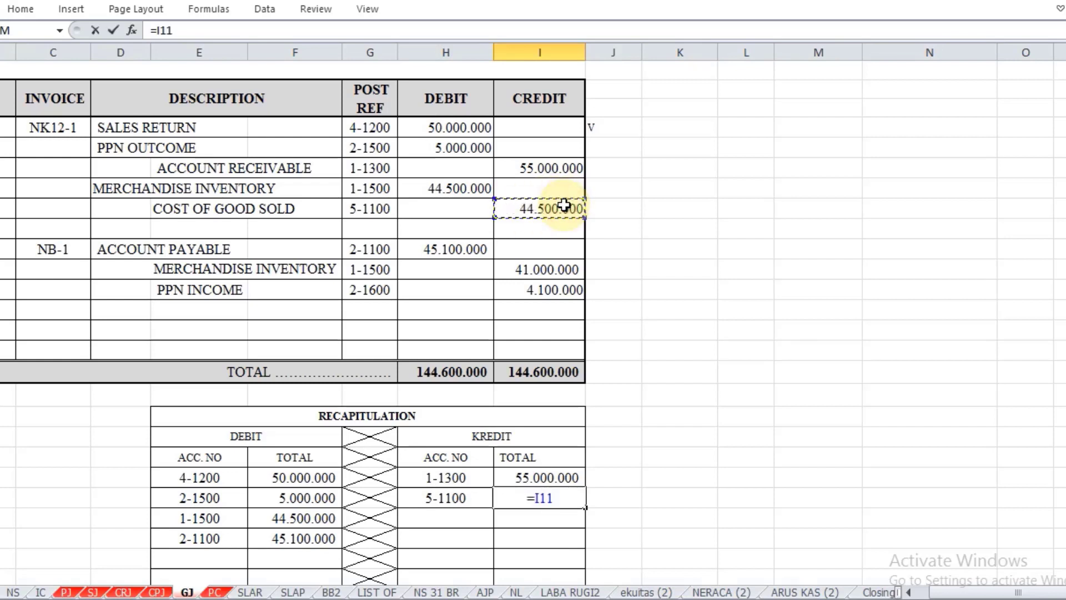
key(Return)
key(Left)
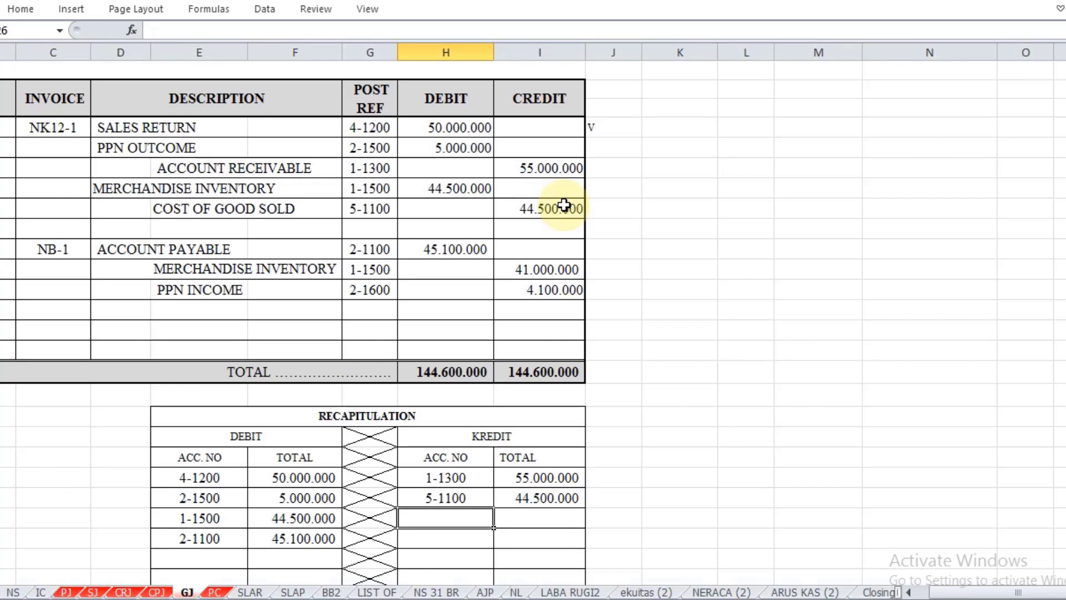
Step: Fill the Merchandise Inventory credit row of the recapitulation, referencing G14 for the account number in H26 and I14 for the total in I26
text(=)
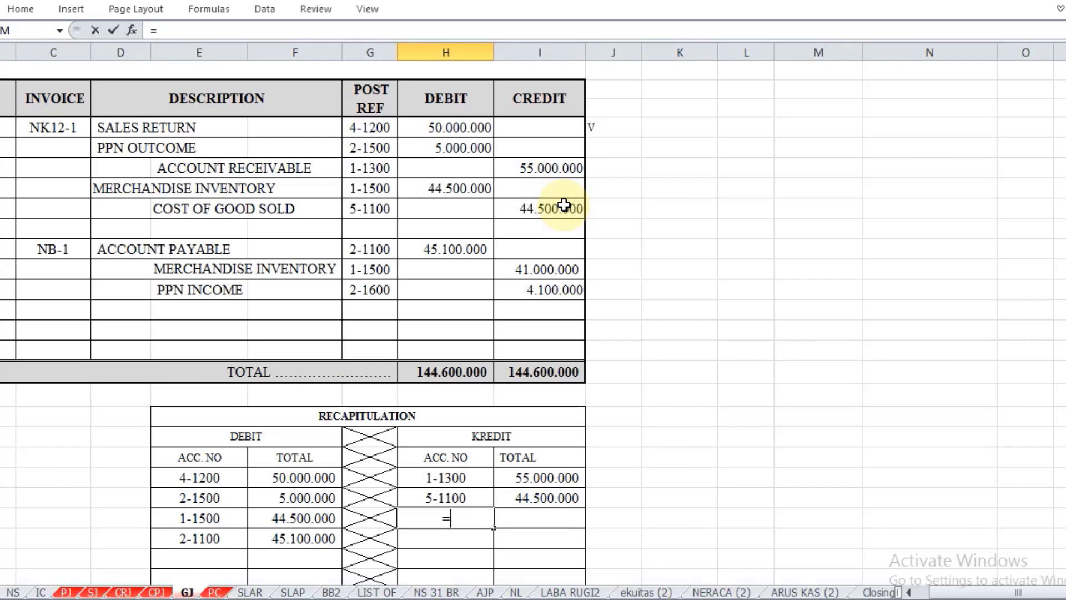
click(359, 271)
key(ctrl+Return)
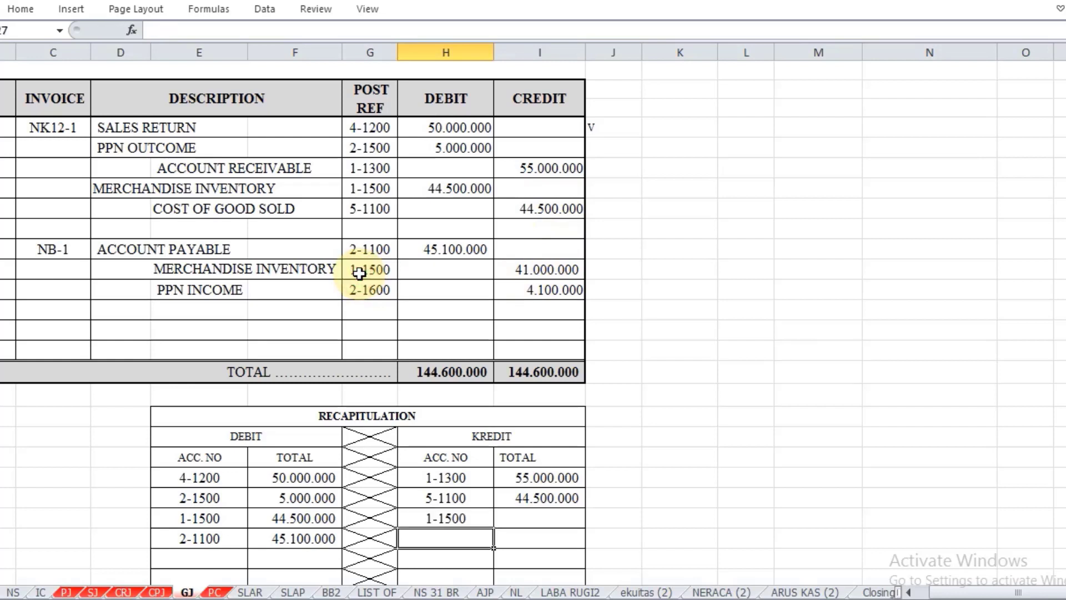
key(Tab)
text(=)
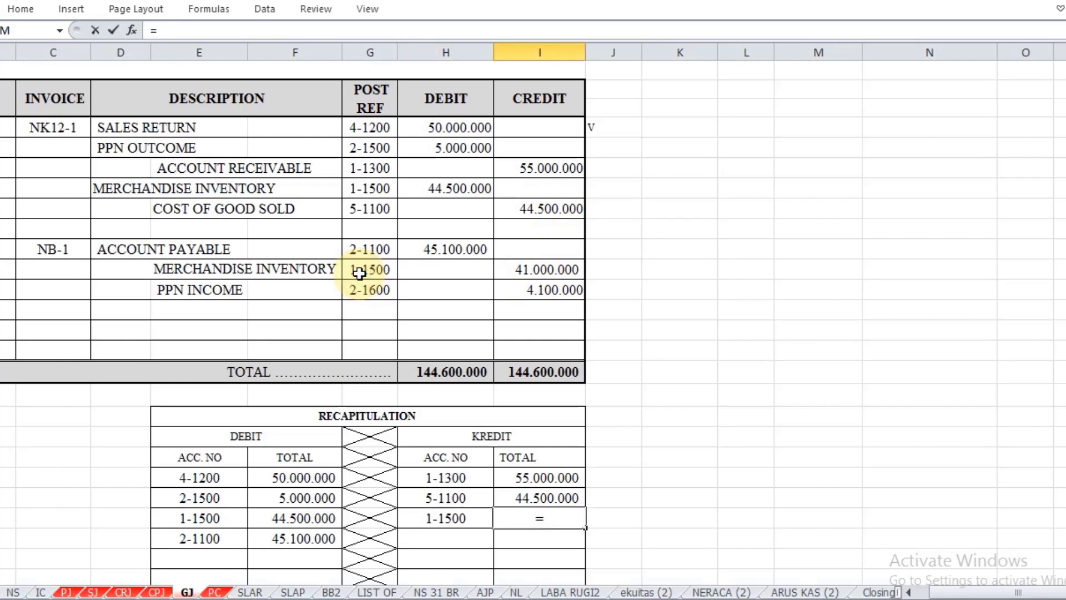
click(547, 269)
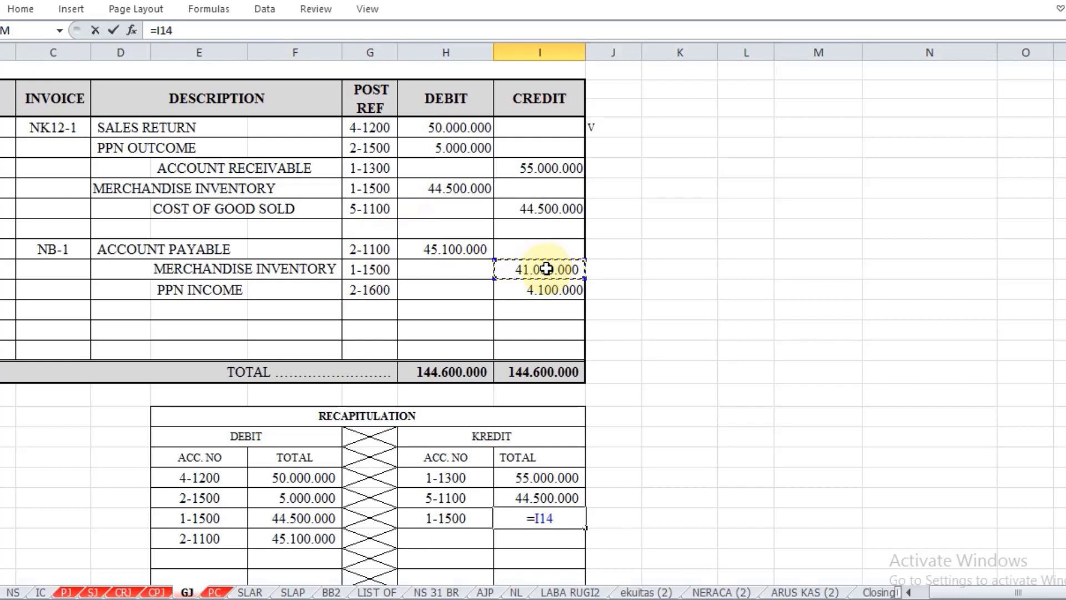
key(Return)
Step: Fill the PPN Income credit row of the recapitulation, referencing G15 for the account number in H27 and I15 for the total in I27
text(=)
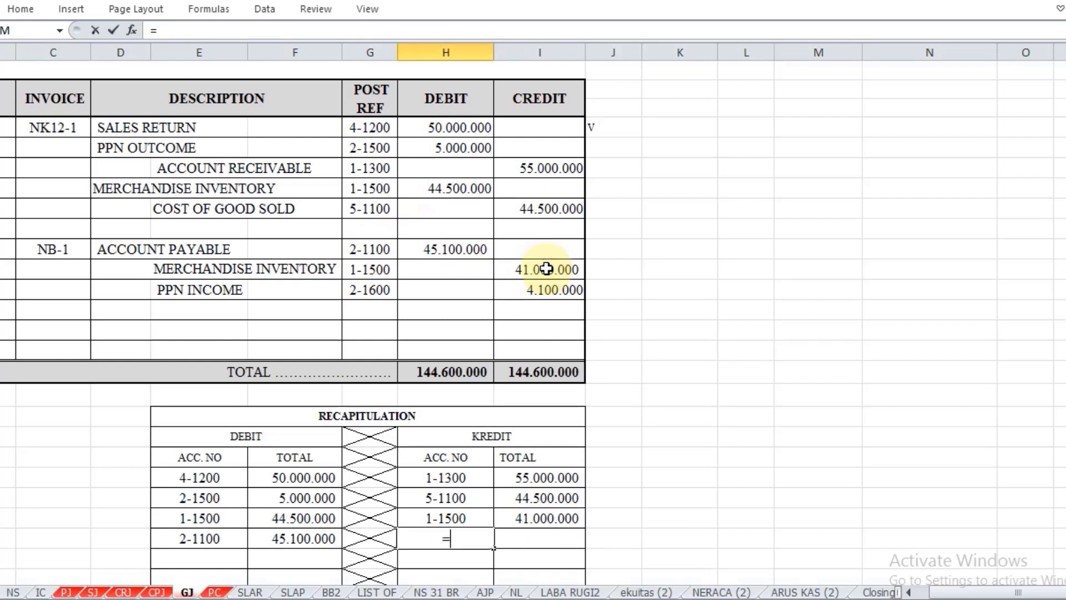
click(377, 287)
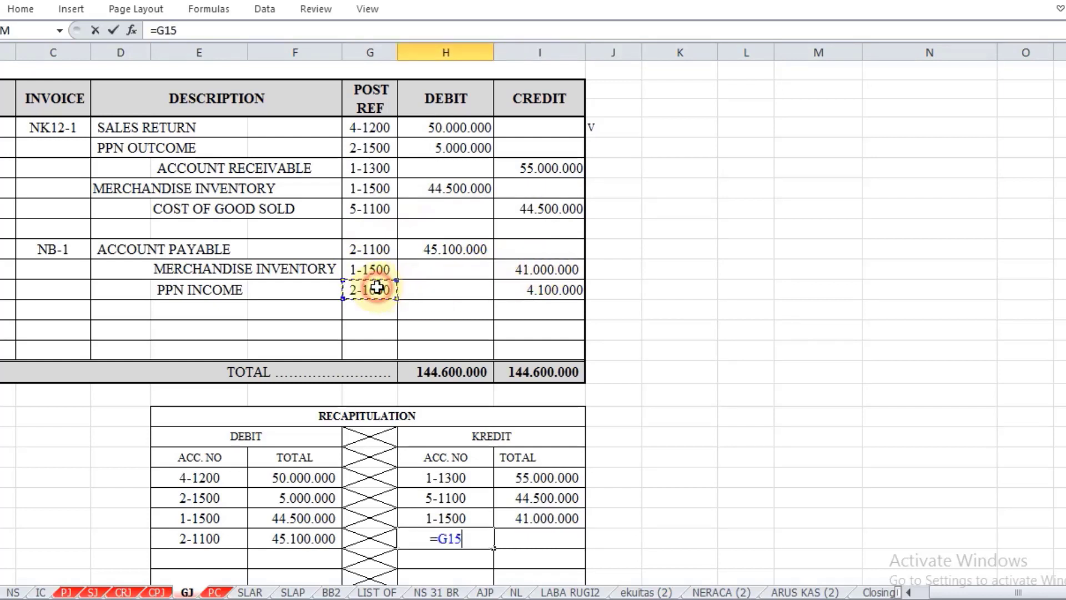
key(Return)
key(Up)
key(Right)
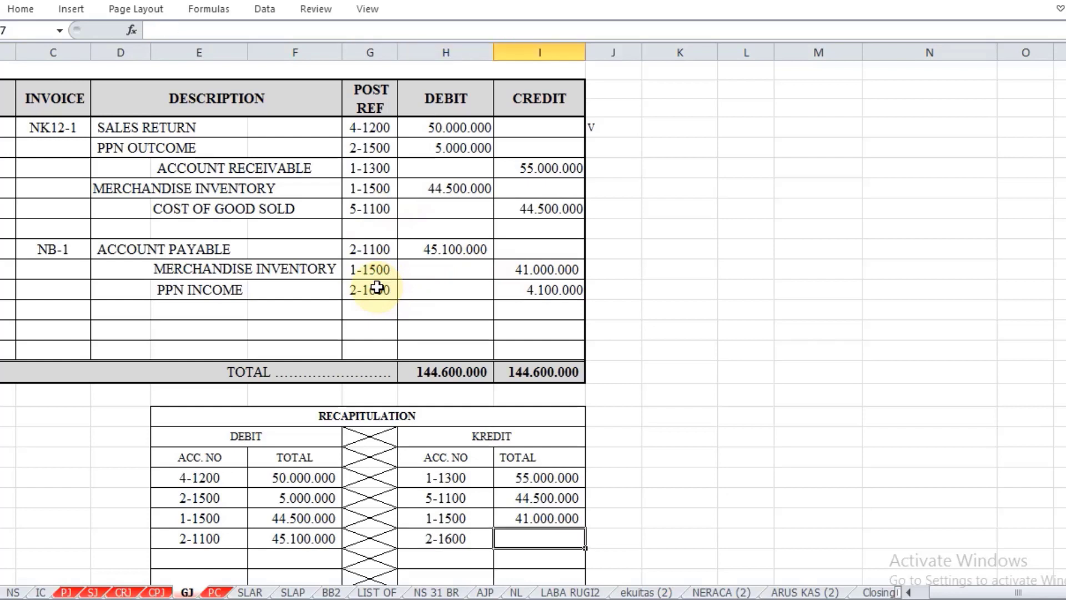
text(=)
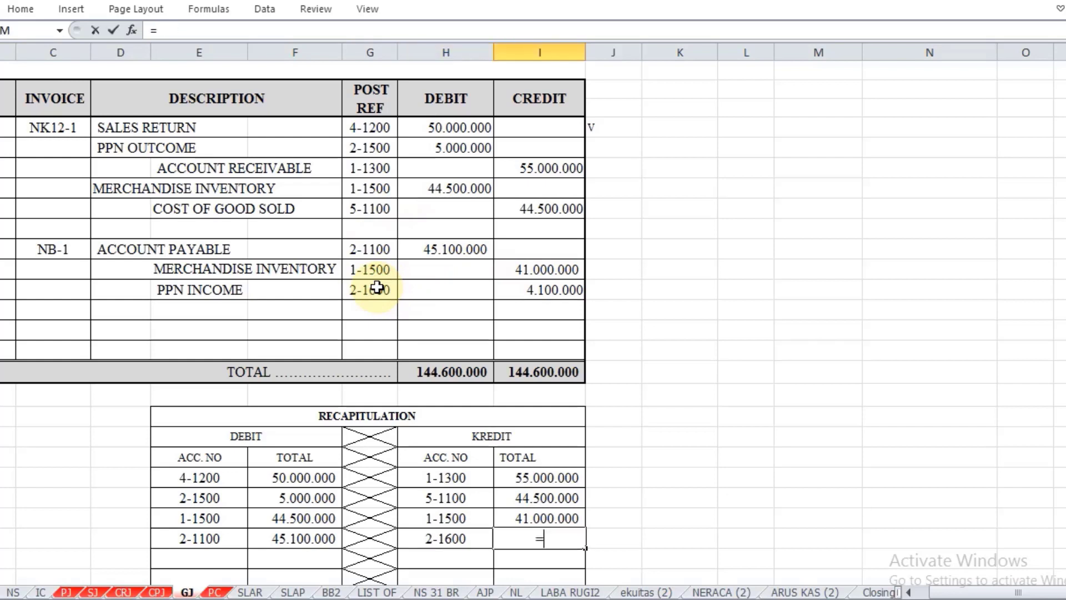
click(560, 288)
key(Return)
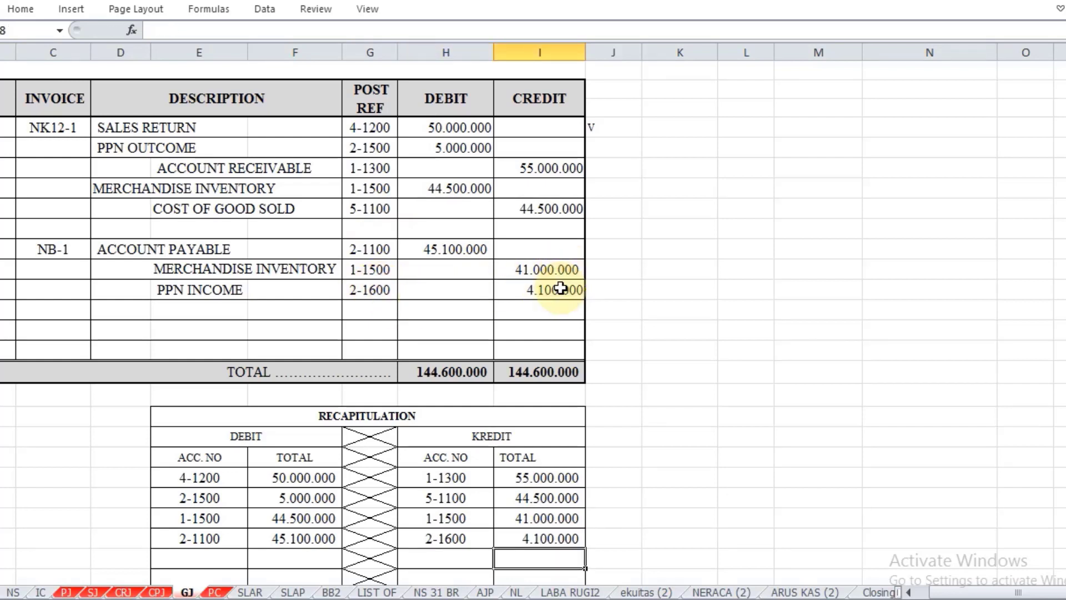
scroll(559, 288, down, 3)
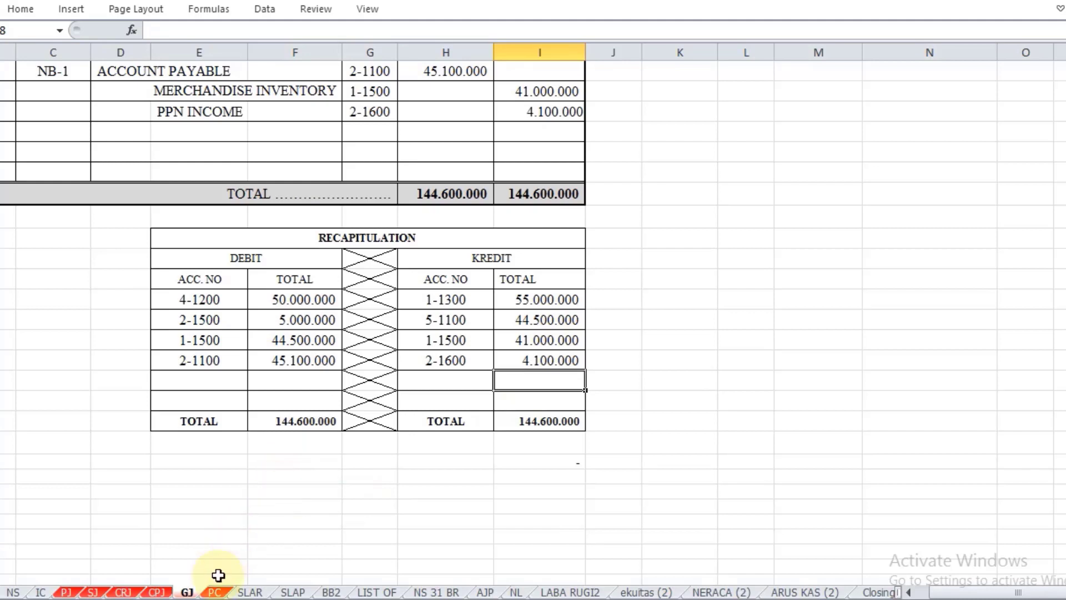
Step: On the PC sheet, copy the account numbers F7:F10 and paste them as values into the debit recapitulation starting at E18
click(216, 592)
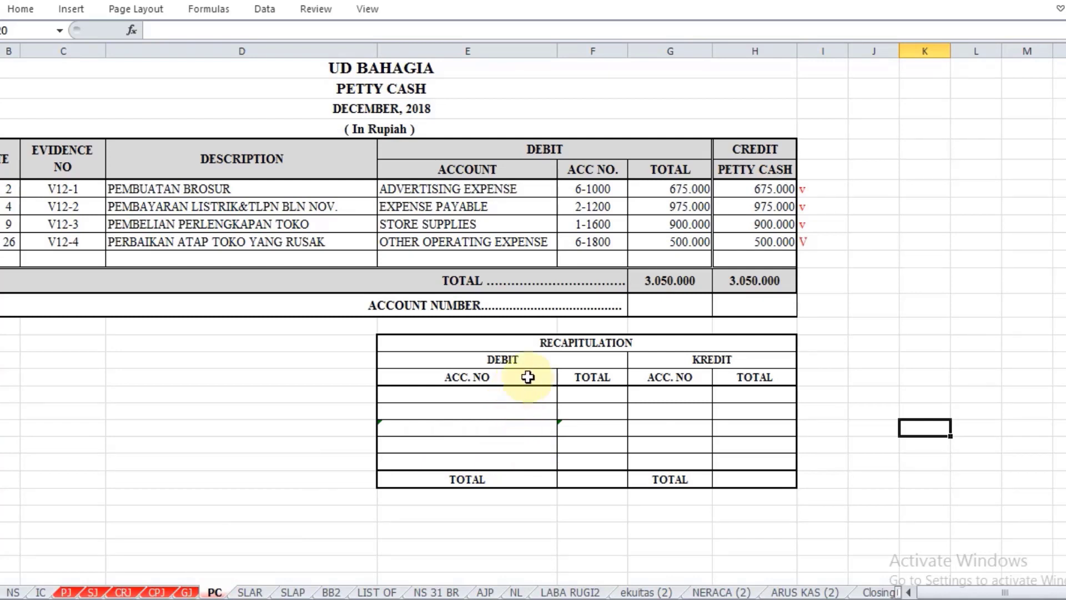
click(603, 188)
drag(604, 211, 606, 242)
key(ctrl+c)
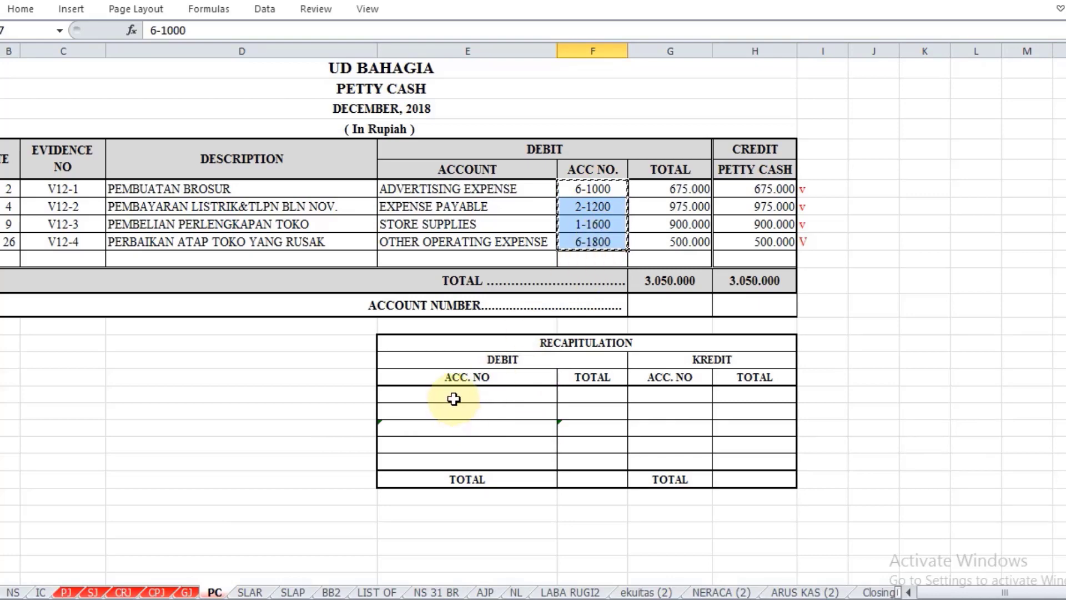
click(454, 395)
right_click(453, 395)
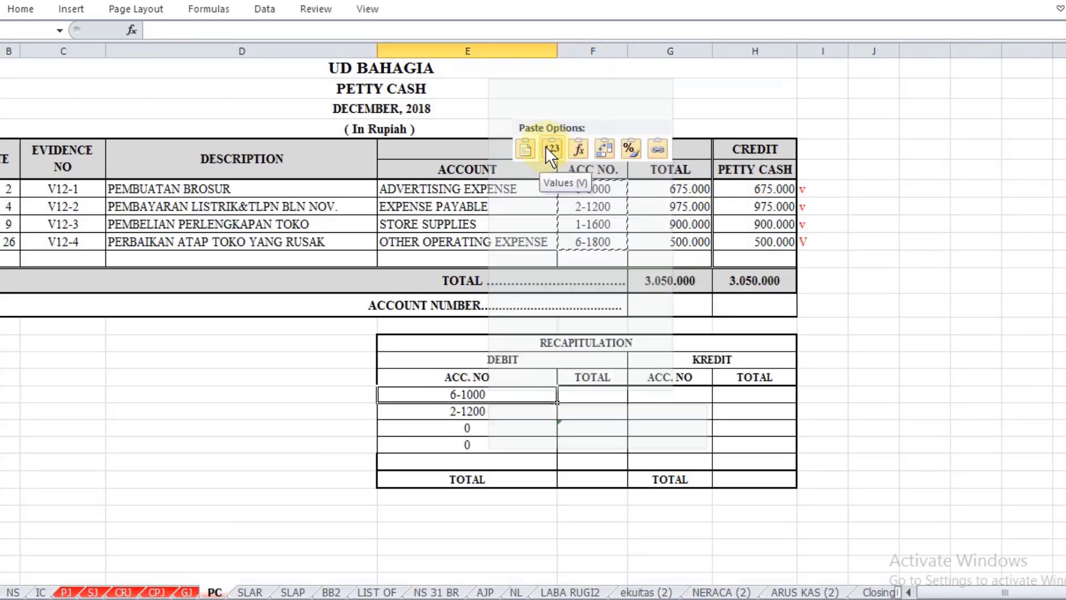
click(545, 145)
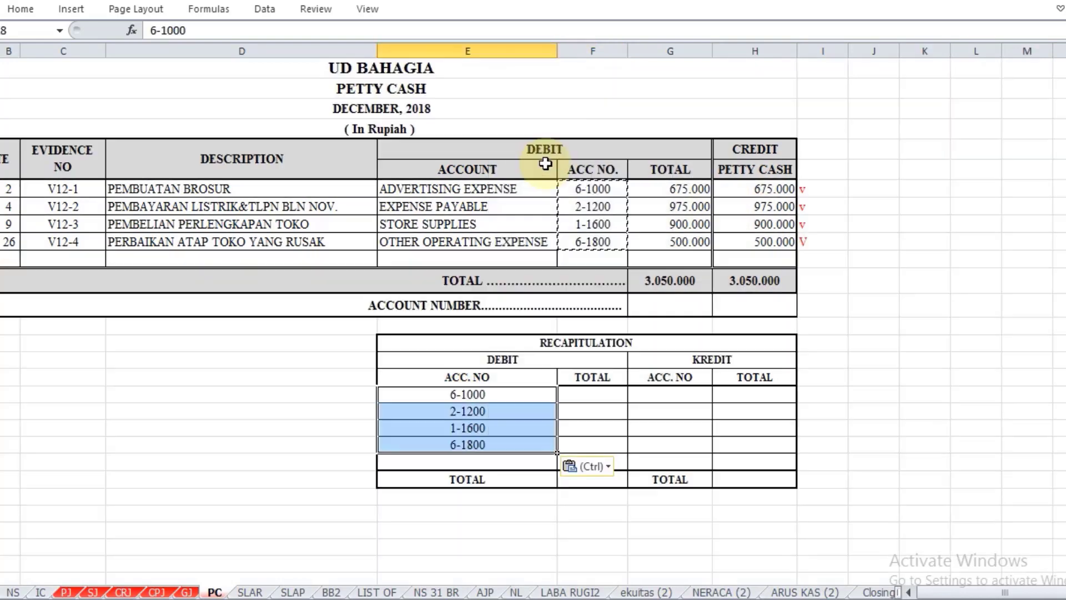
Step: Copy the debit totals G7:G10 and paste them as values into the debit recapitulation's total column starting at F18
click(624, 395)
text(=)
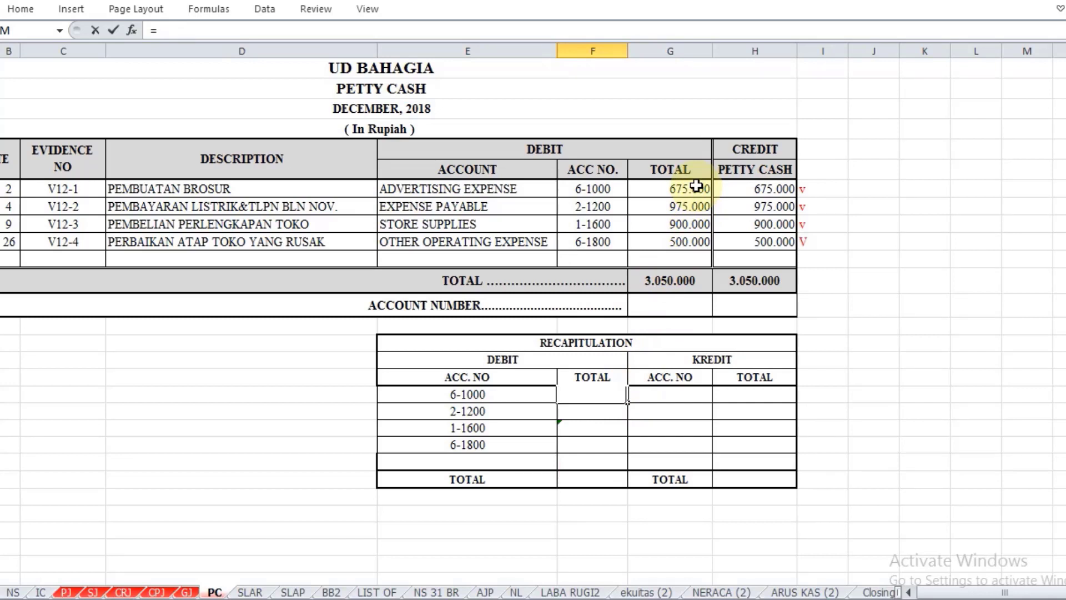
drag(697, 186, 695, 243)
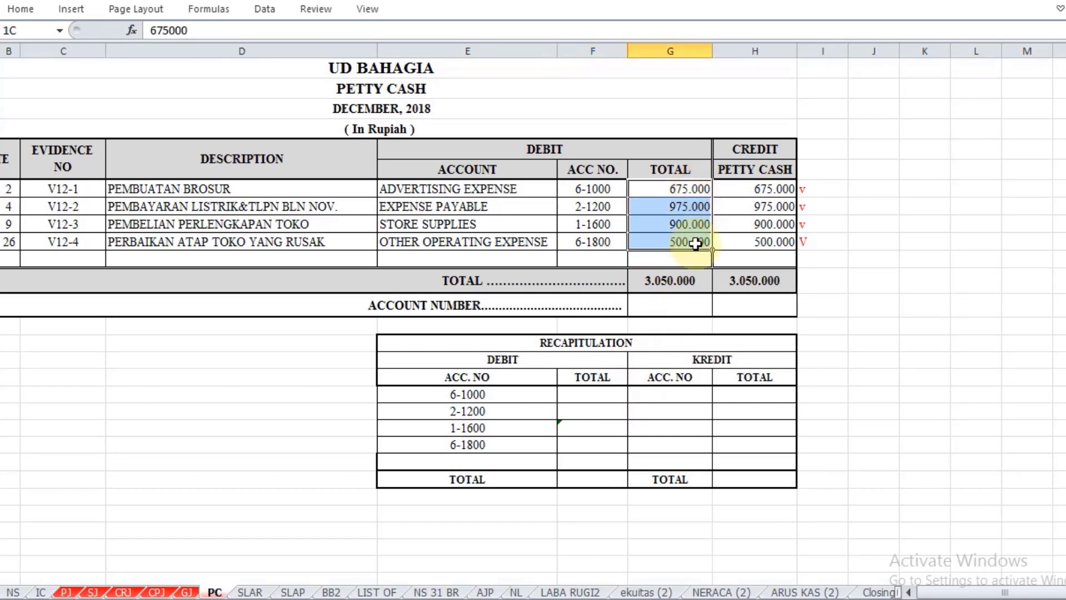
right_click(607, 395)
click(674, 149)
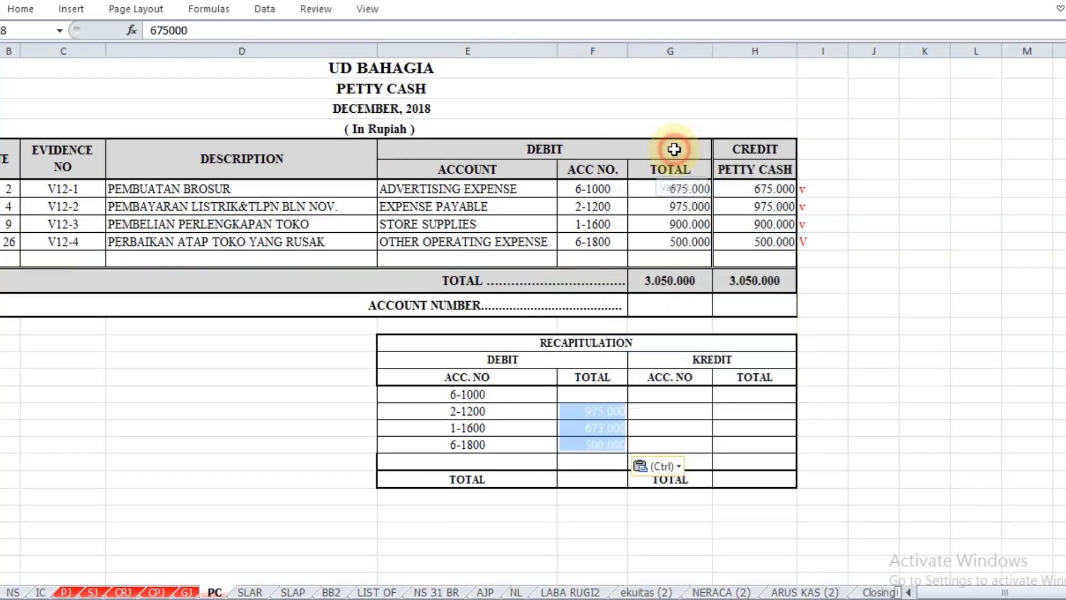
Step: Change the font colour of the pasted debit totals in F18:F21 to black
click(21, 9)
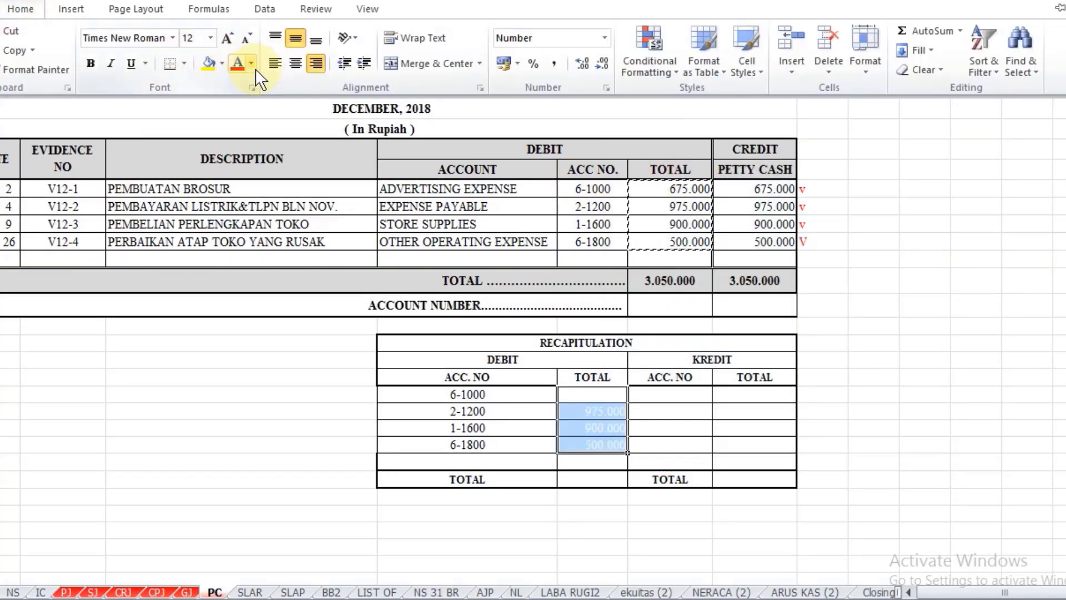
click(251, 63)
click(255, 88)
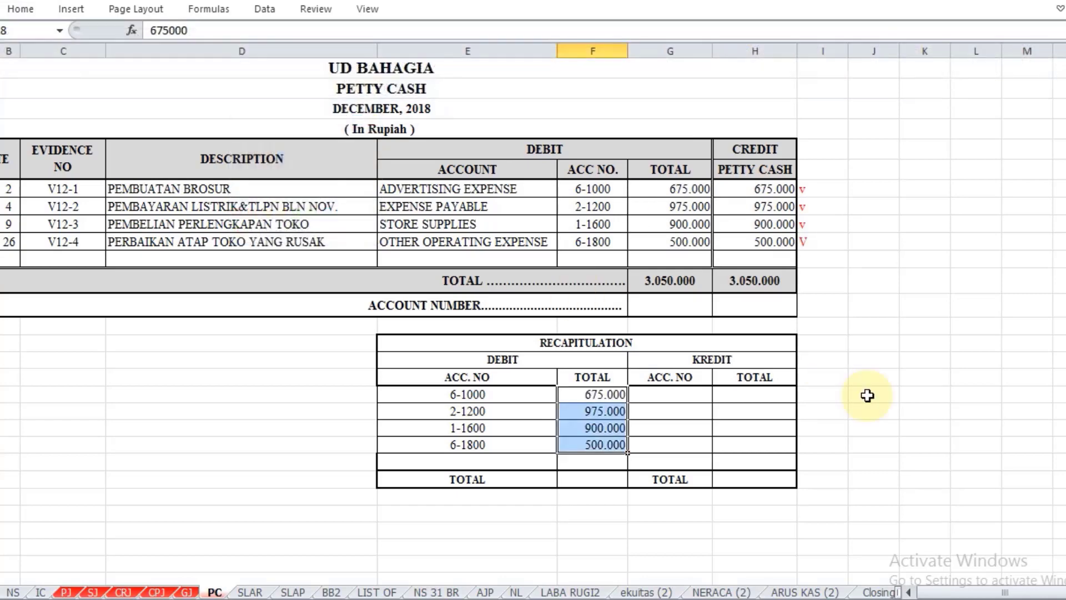
Step: Enter the Petty Cash account number in H13 by referencing cell B6 of the NS sheet
click(681, 400)
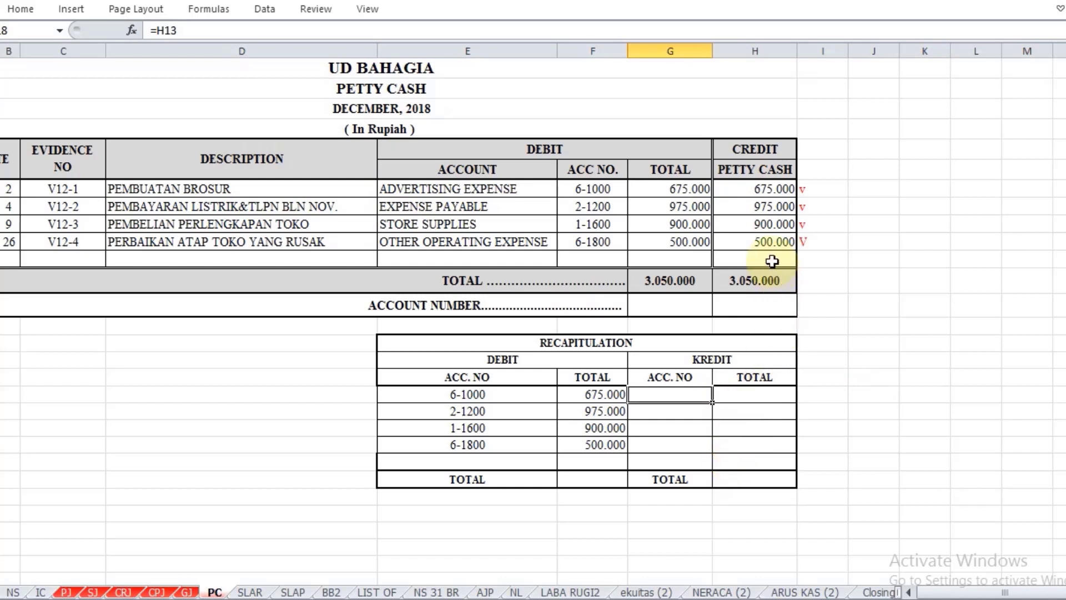
click(750, 303)
text(=)
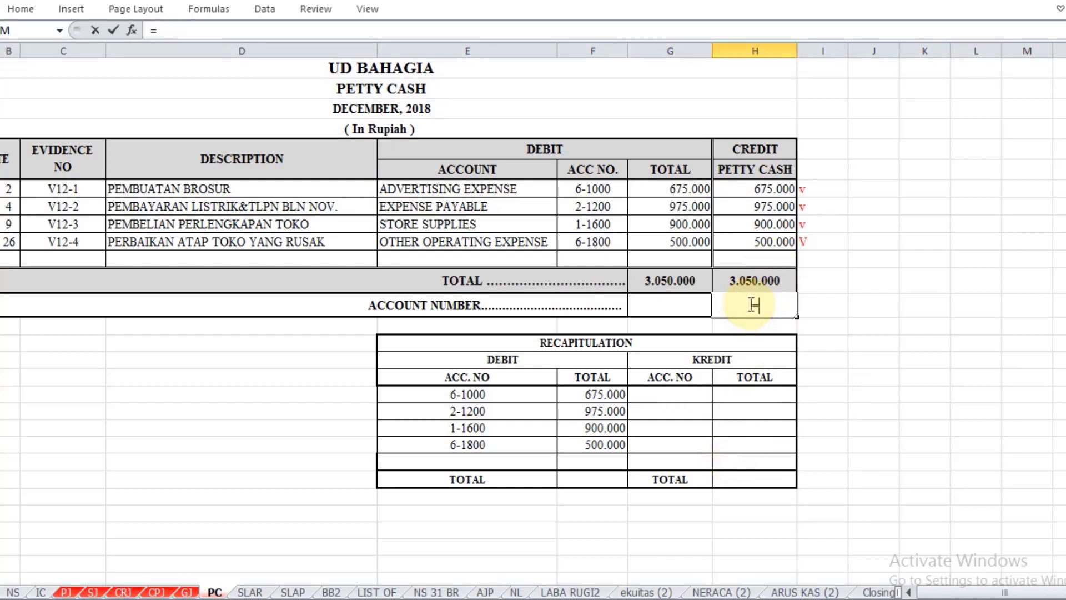
click(13, 592)
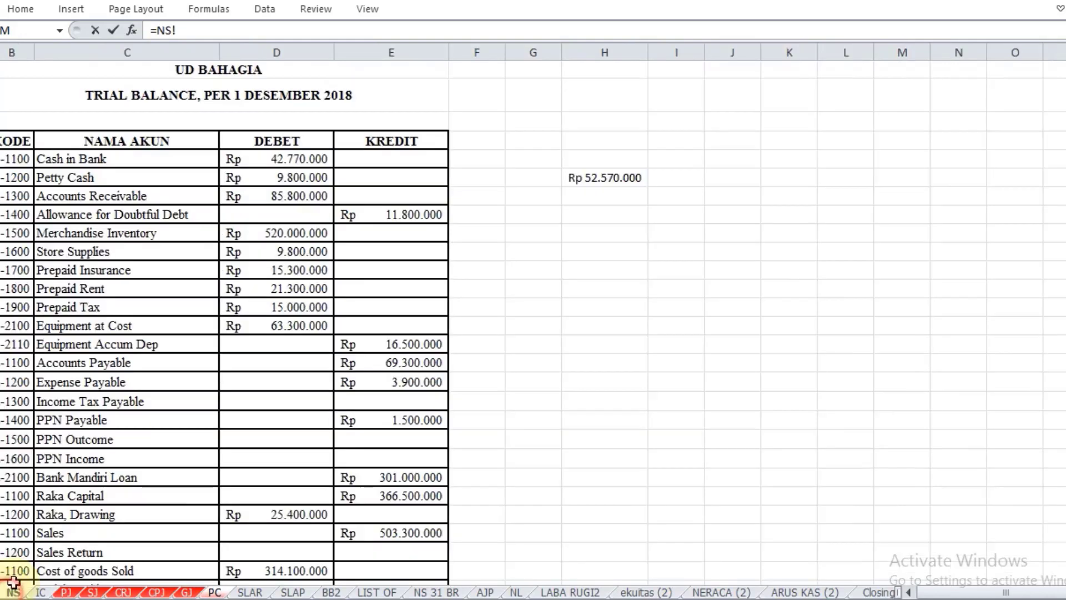
click(18, 178)
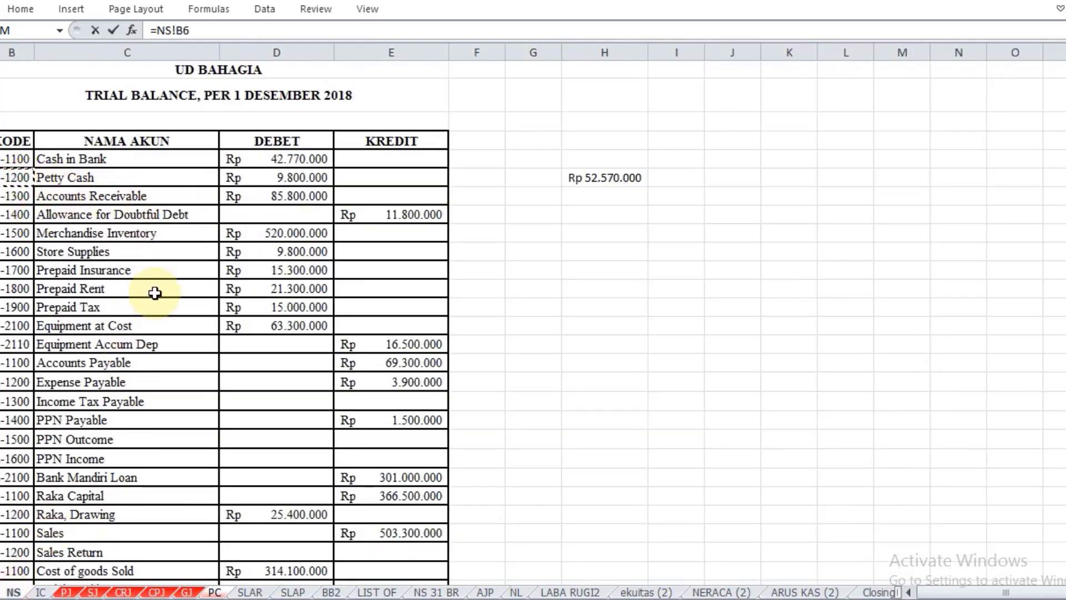
key(Return)
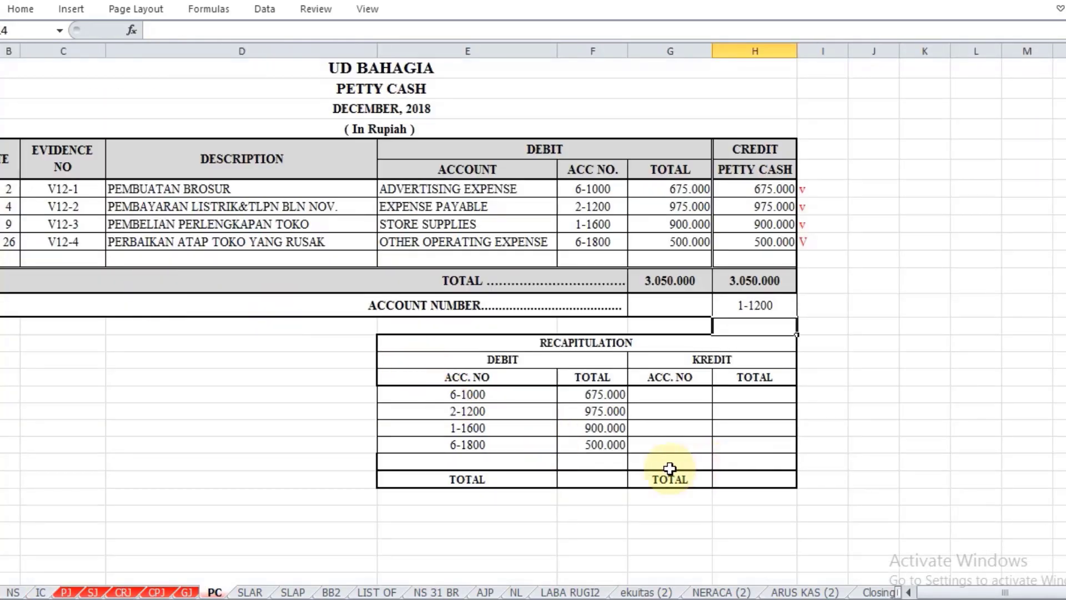
Step: Fill the Petty Cash credit row of the recapitulation, referencing H13 for the account number in G18 and H12 for the total in H18
click(659, 393)
text(=)
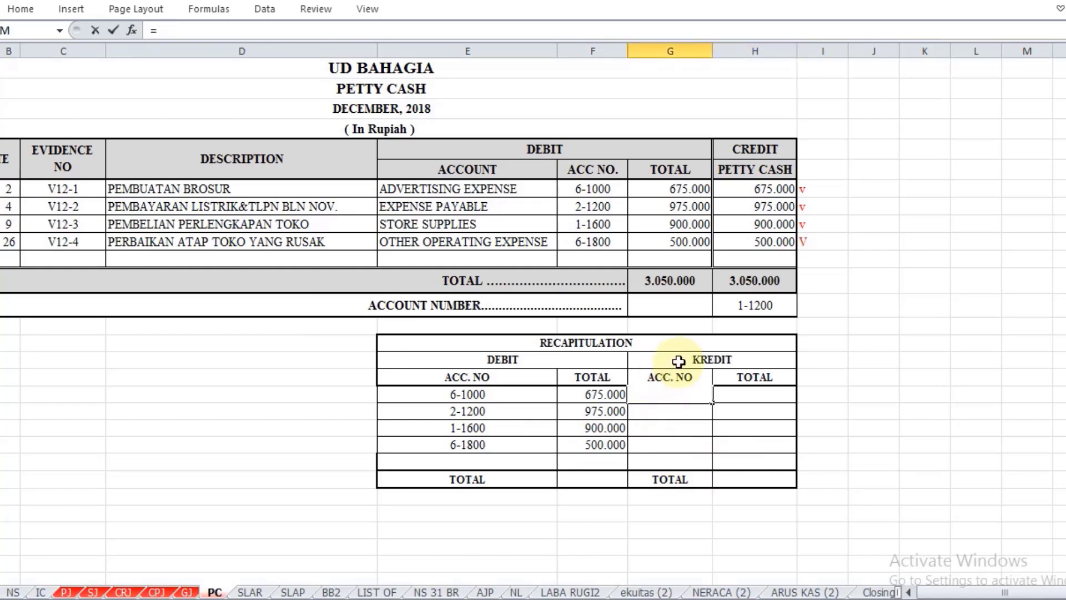
click(750, 304)
key(Escape)
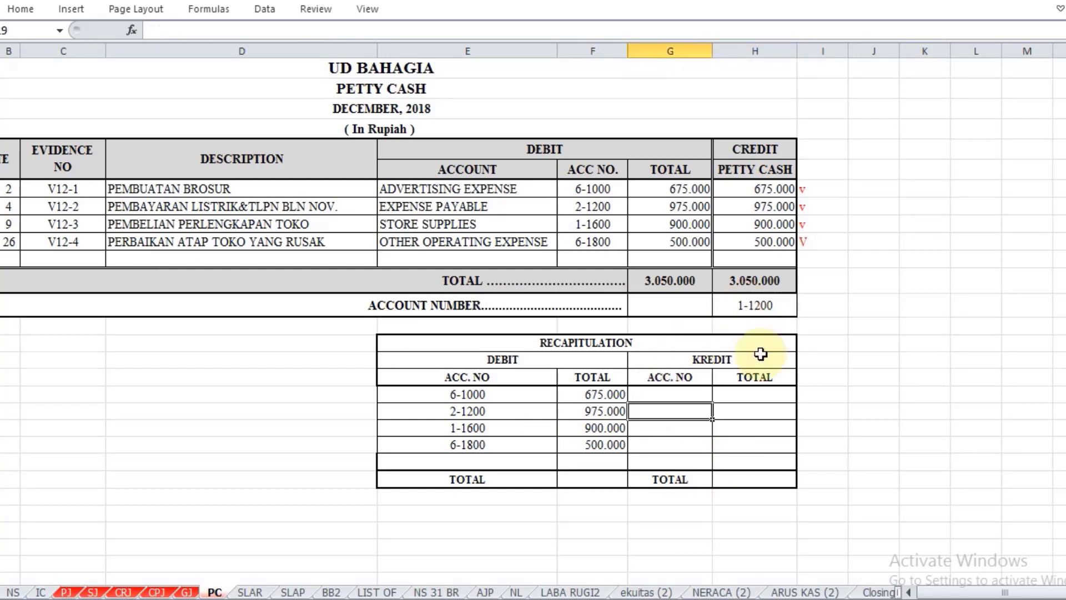
click(743, 394)
click(706, 397)
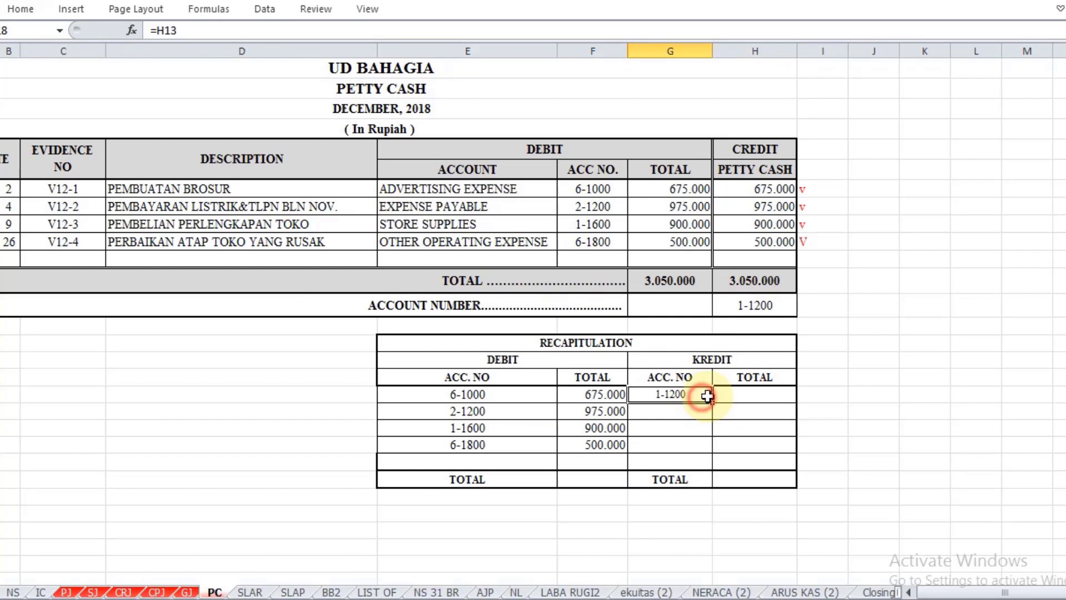
click(738, 395)
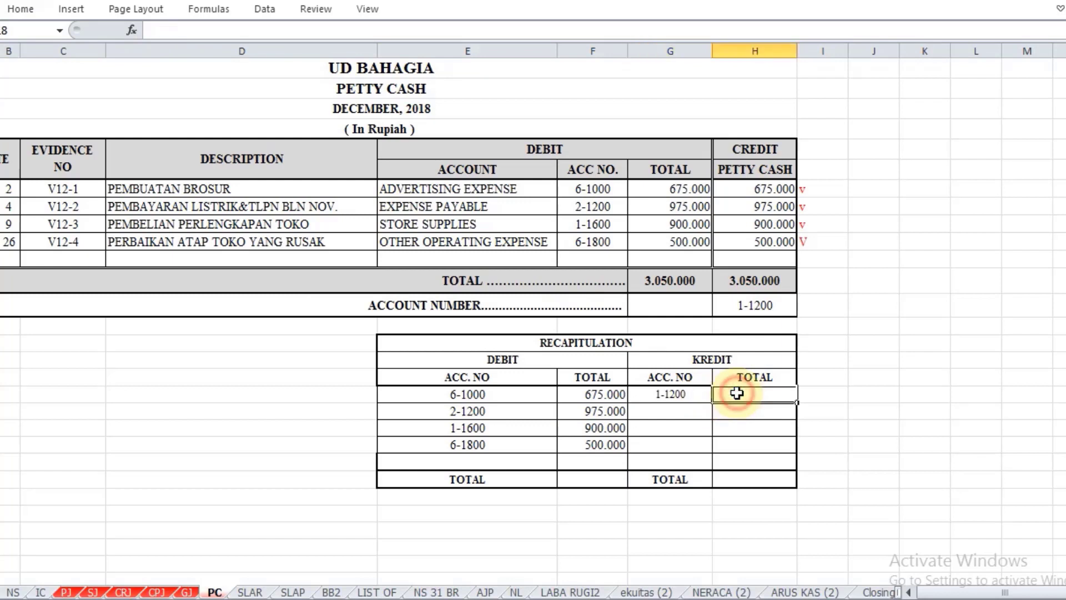
text(=)
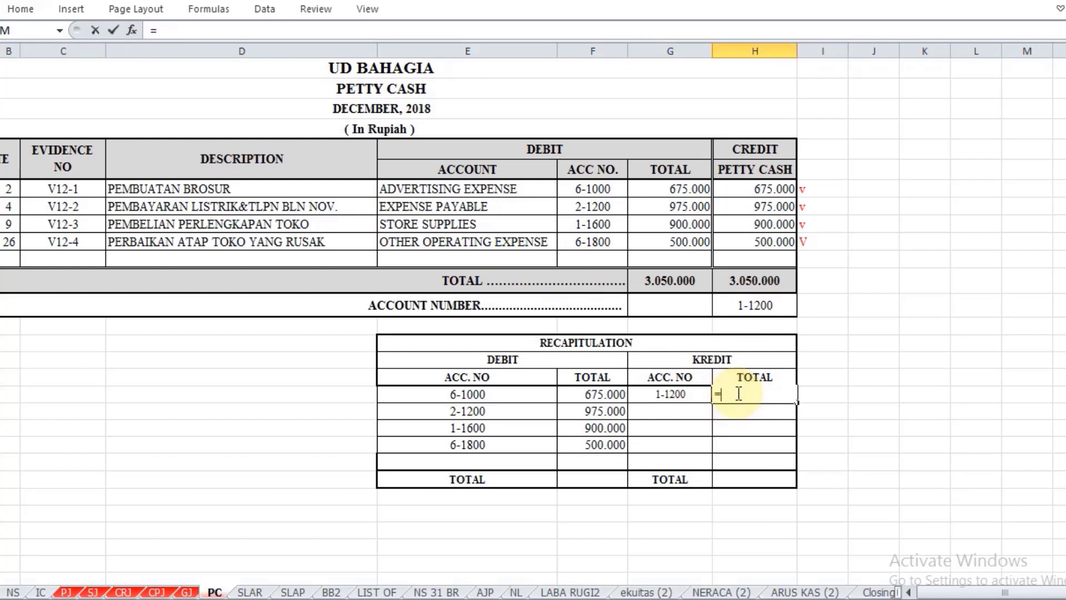
click(778, 282)
key(Return)
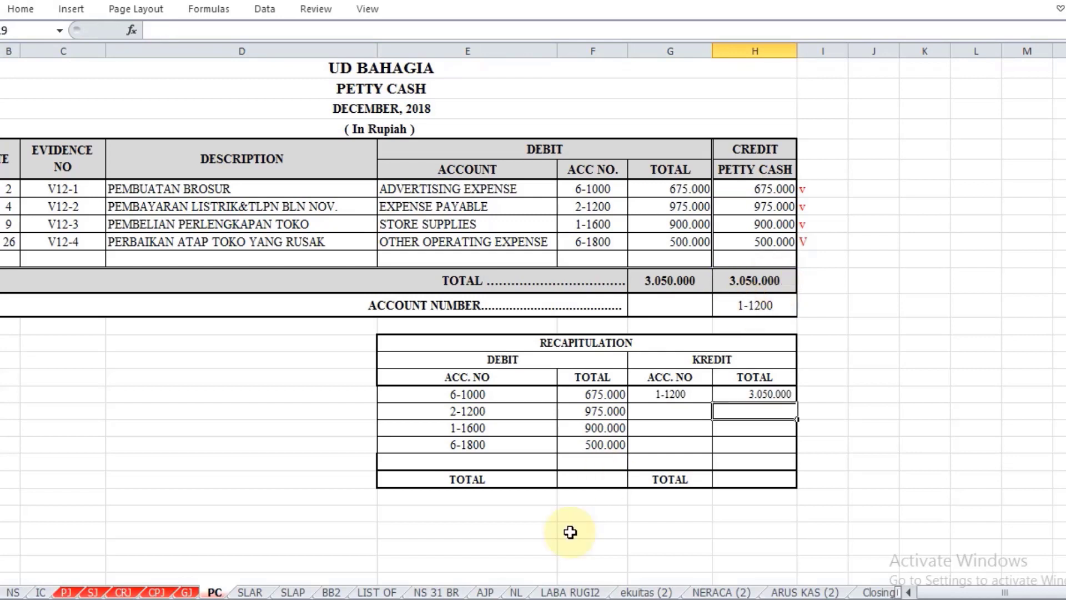
Step: Complete the recapitulation's total row with the sum of F18:F21 in F23 and a reference to H18 in H23
click(577, 480)
text(=s)
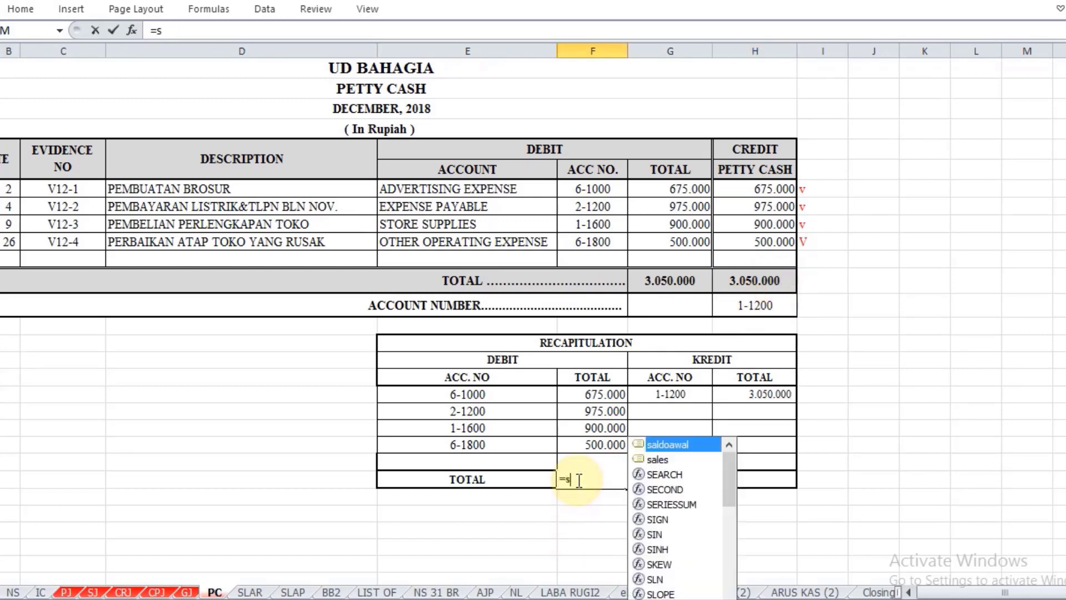
text(um()
drag(605, 394, 611, 445)
key(Return)
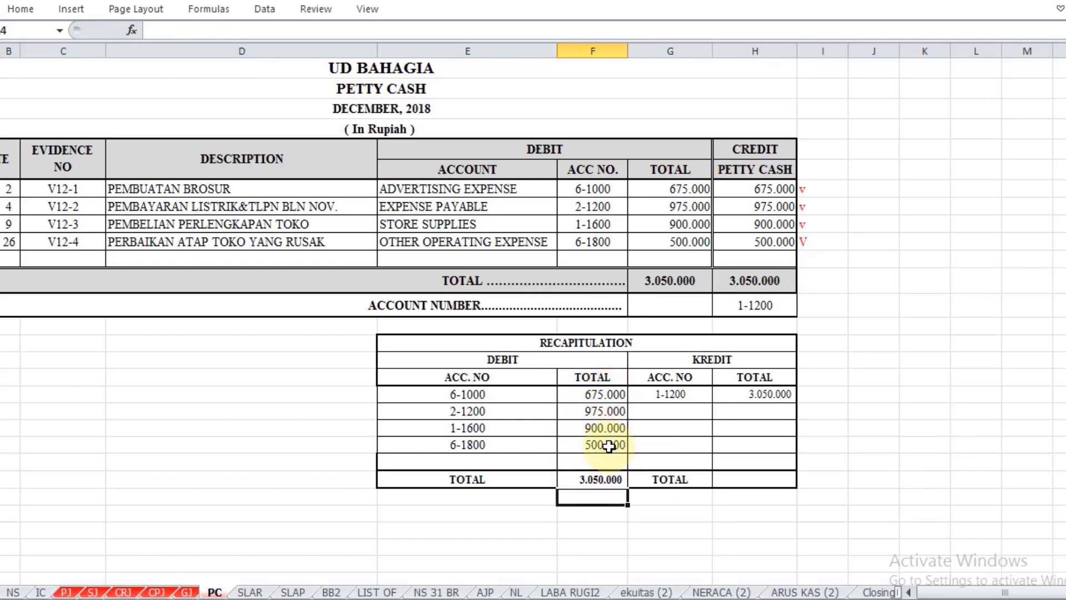
click(738, 479)
text(=)
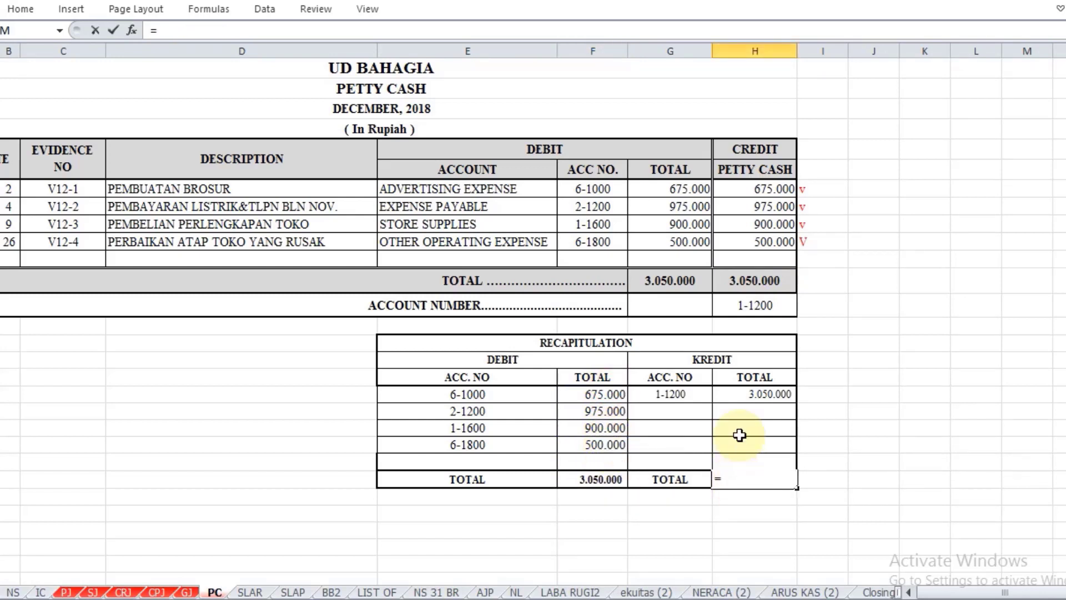
click(753, 393)
key(Return)
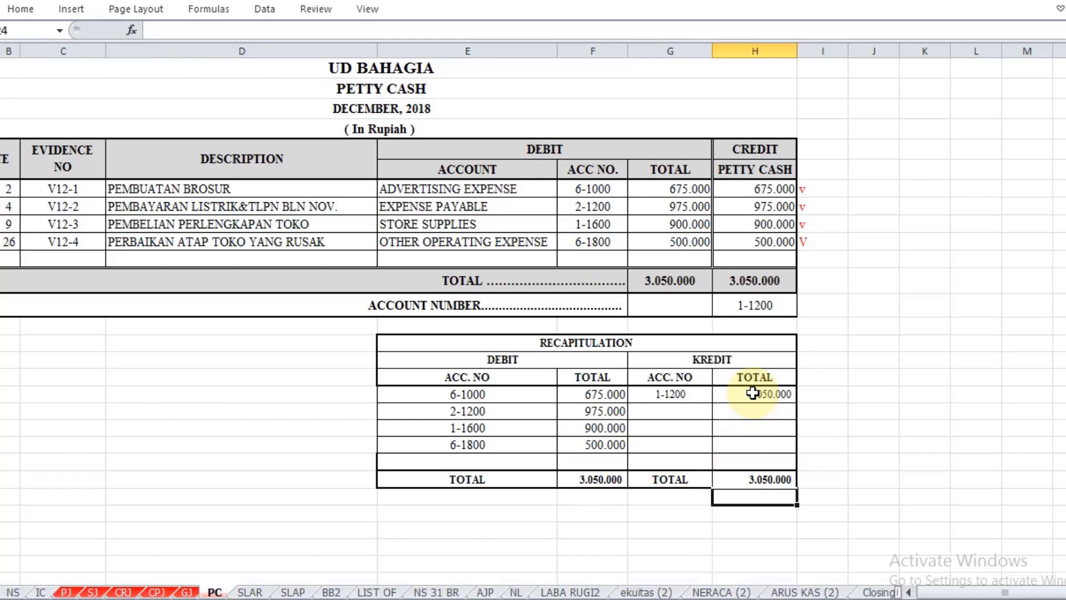
Step: On the LIST OF sheet, fill customer 1 in B7 of the account receivable list with a reference to the name in SLAR cell C6
click(371, 592)
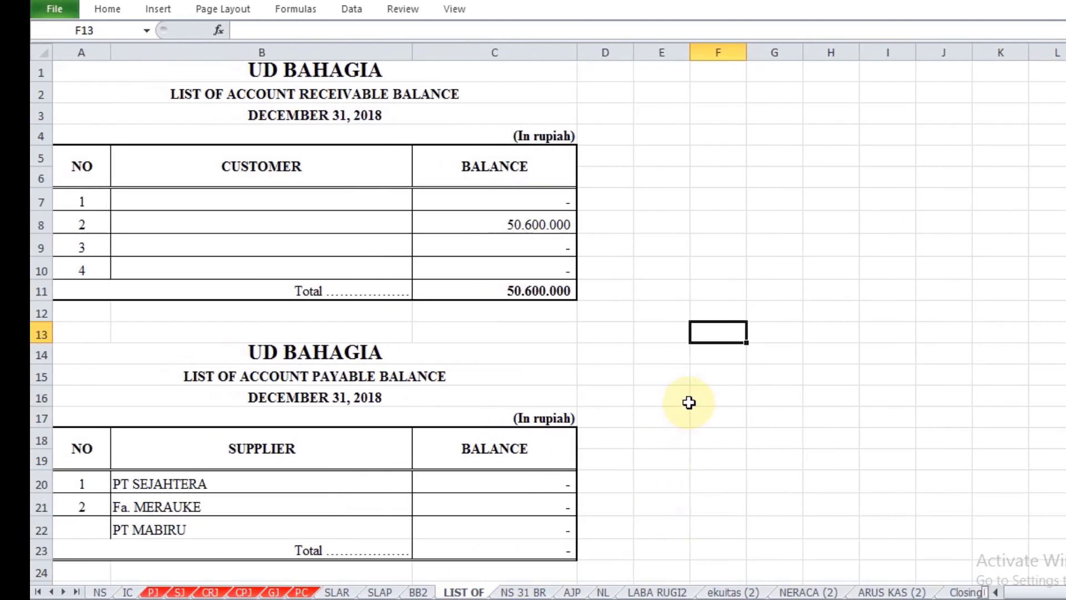
scroll(689, 402, down, 4)
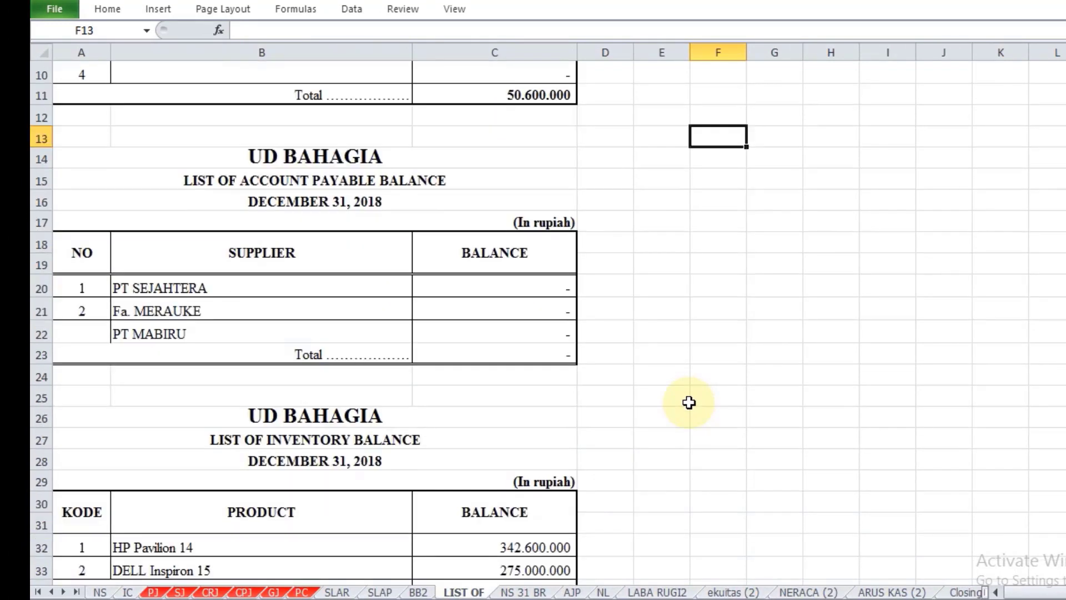
scroll(689, 402, up, 4)
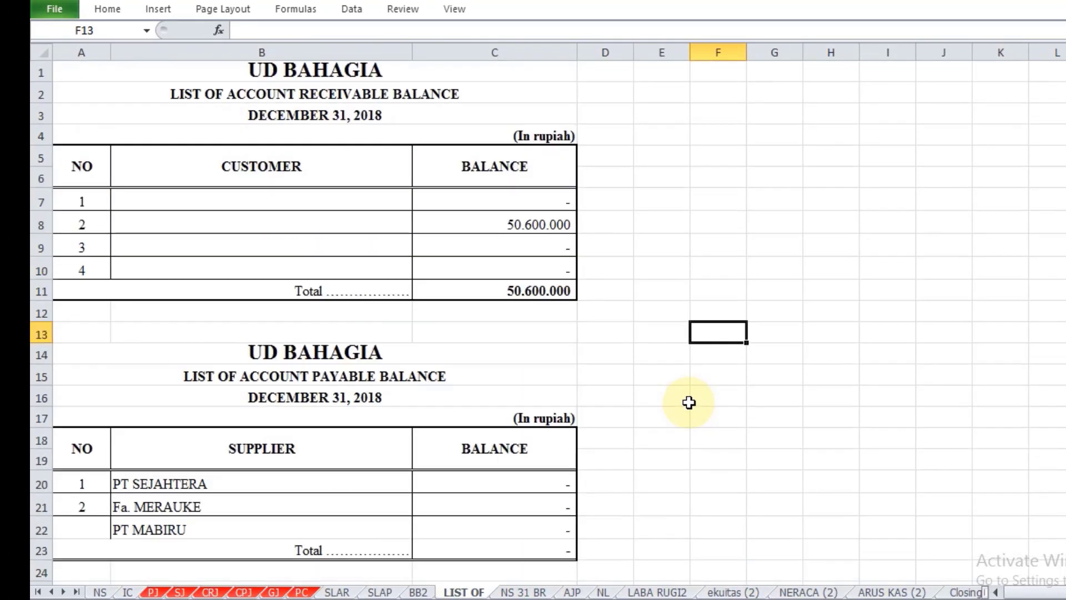
click(251, 200)
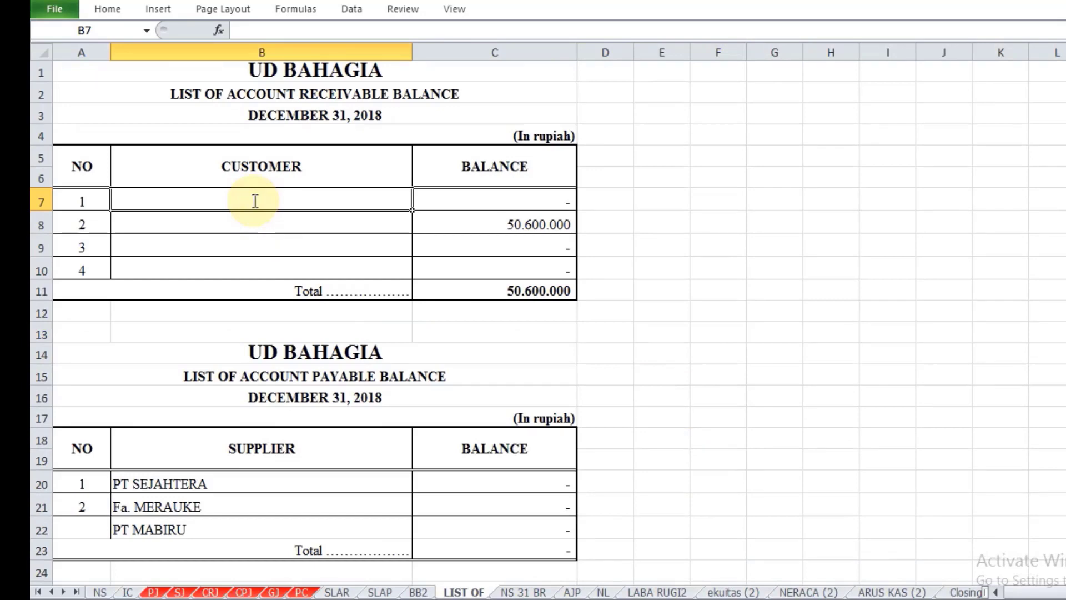
text(=SLAR!)
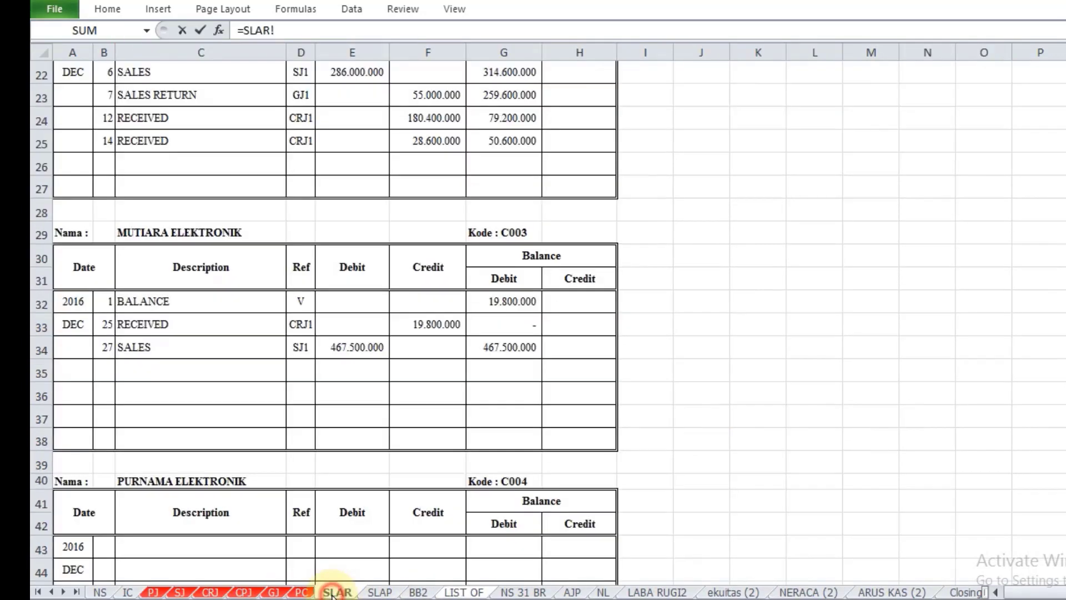
click(336, 592)
scroll(353, 477, up, 5)
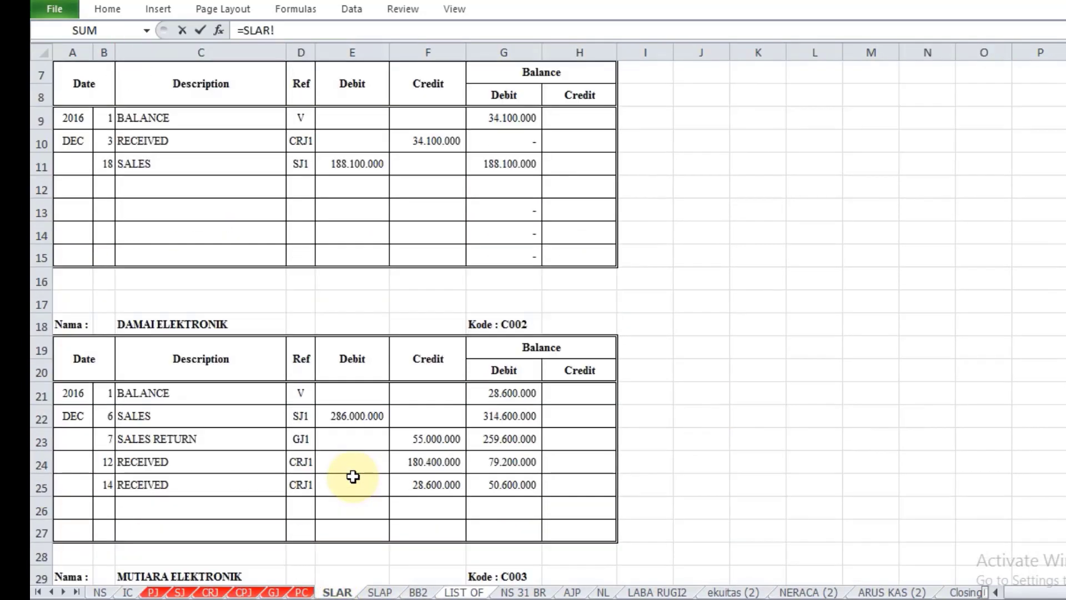
scroll(353, 476, up, 2)
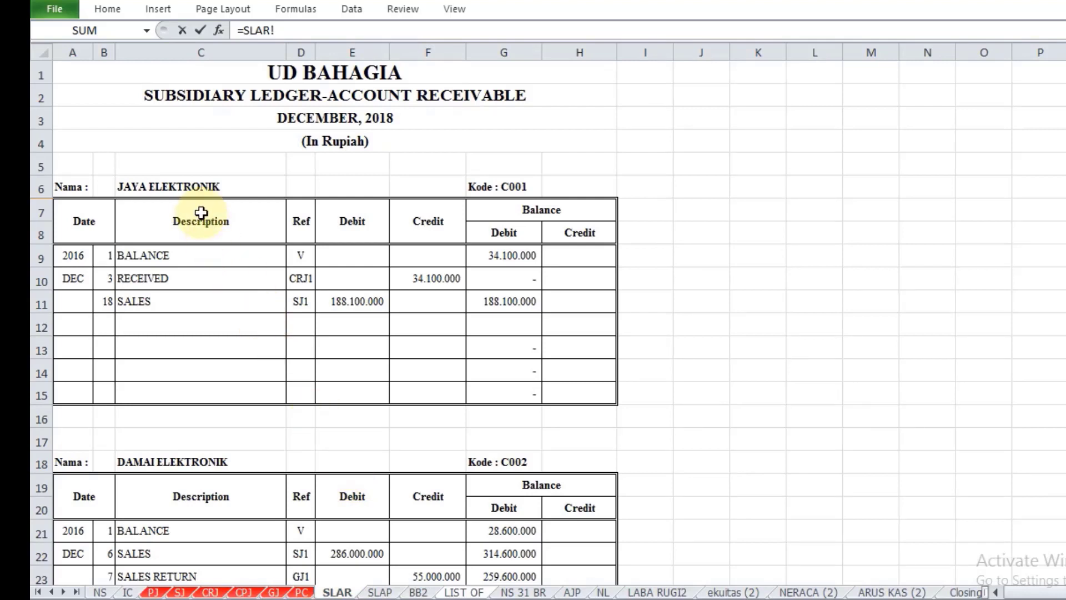
click(183, 187)
key(Return)
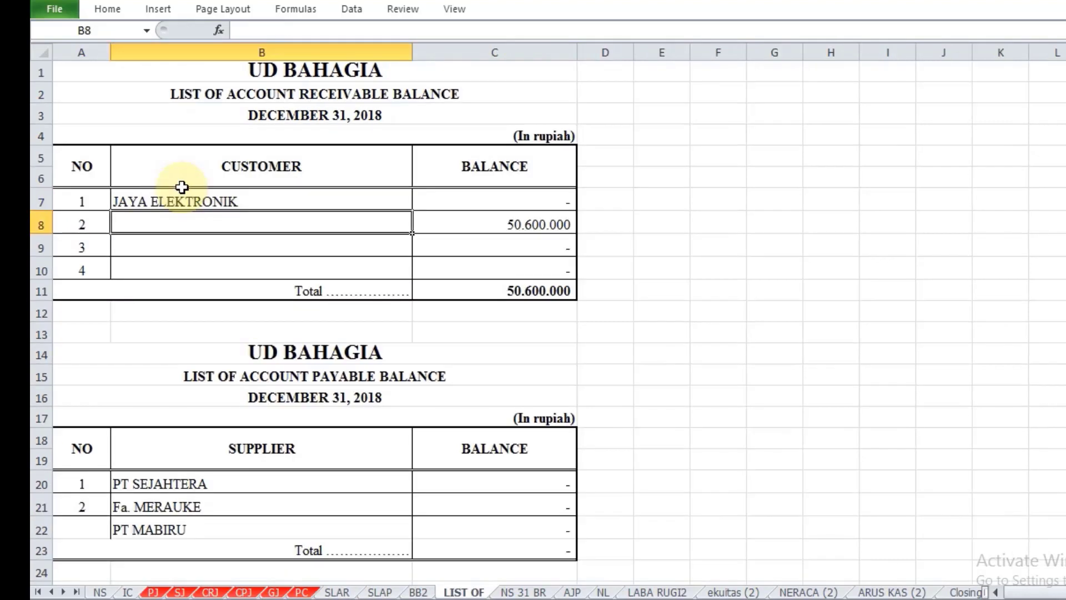
Step: Fill customer 2 in B8 with a reference to the Damai Elektronik name in cell C18 of the SLAR sheet
text(=)
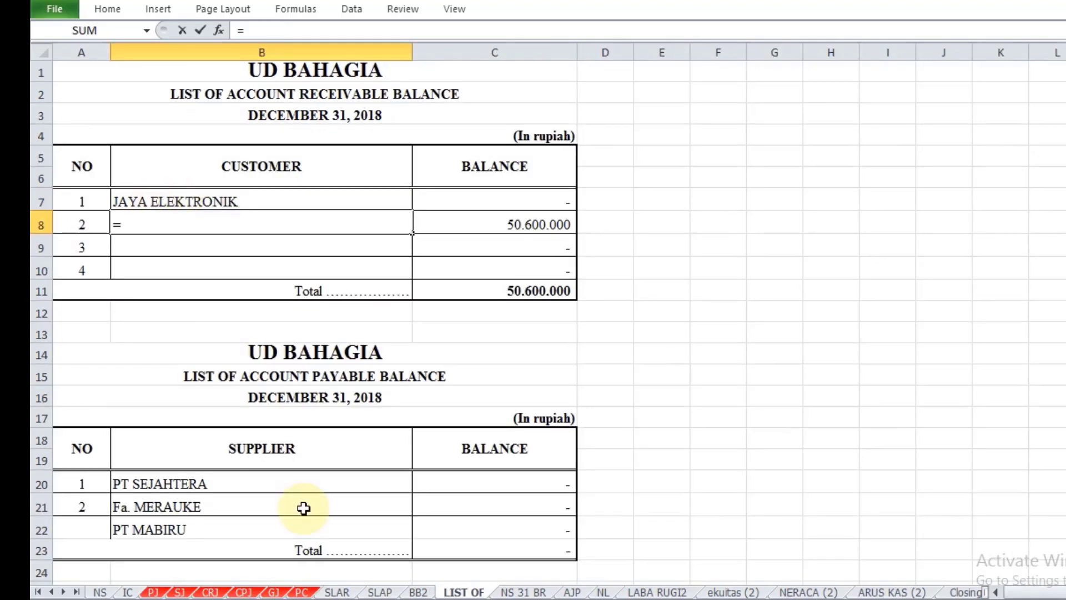
click(337, 593)
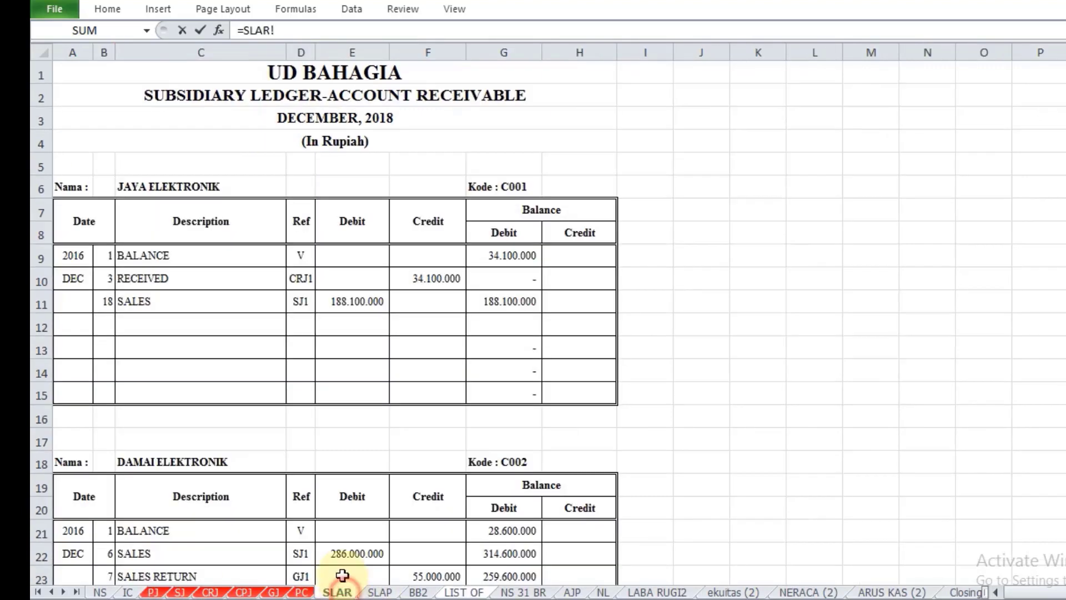
scroll(200, 419, down, 1)
click(192, 394)
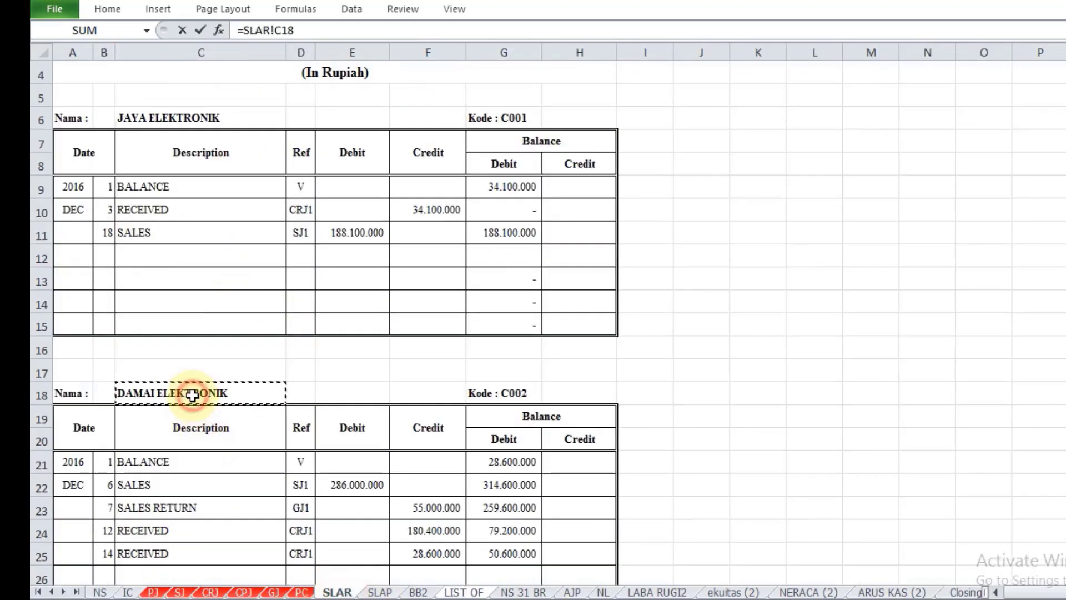
key(Return)
Step: Fill customer 3 in B9 with a reference to the Mutiara Elektronik name in cell C29 of the SLAR sheet
text(=)
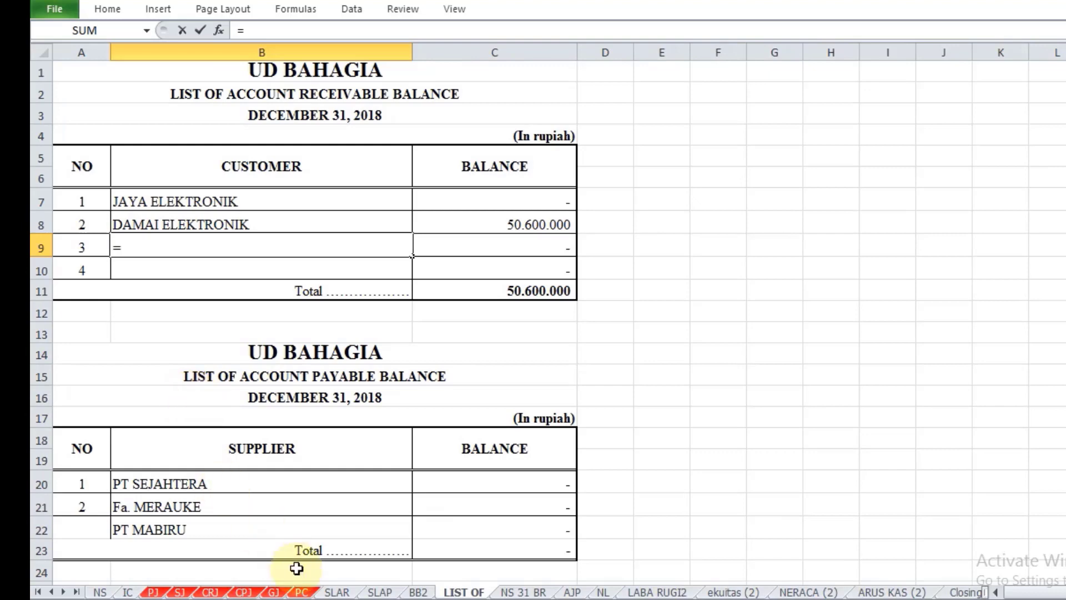
click(340, 592)
scroll(285, 489, down, 3)
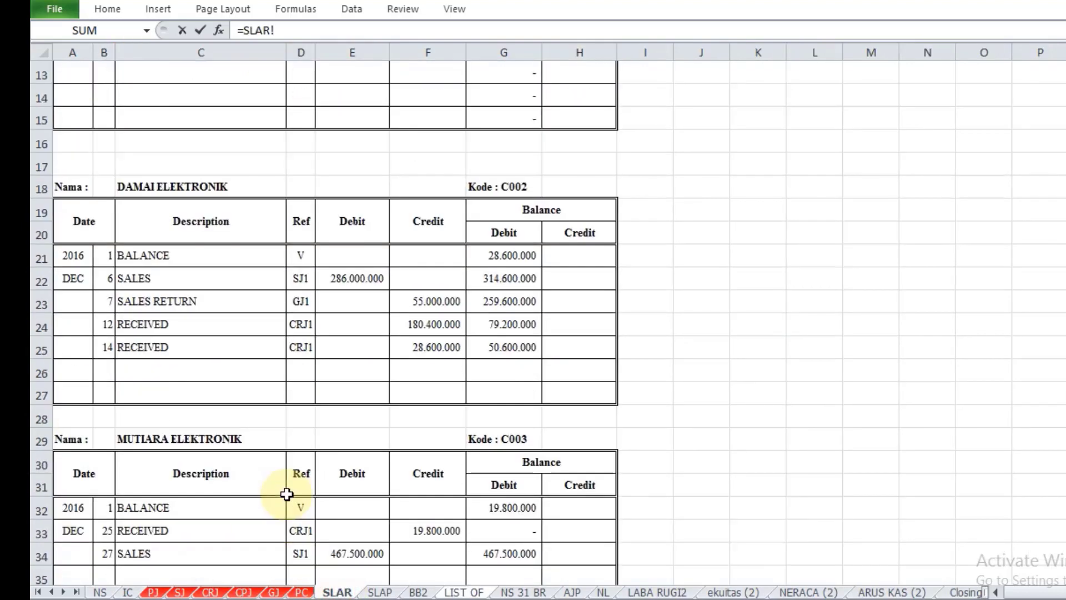
scroll(285, 490, down, 1)
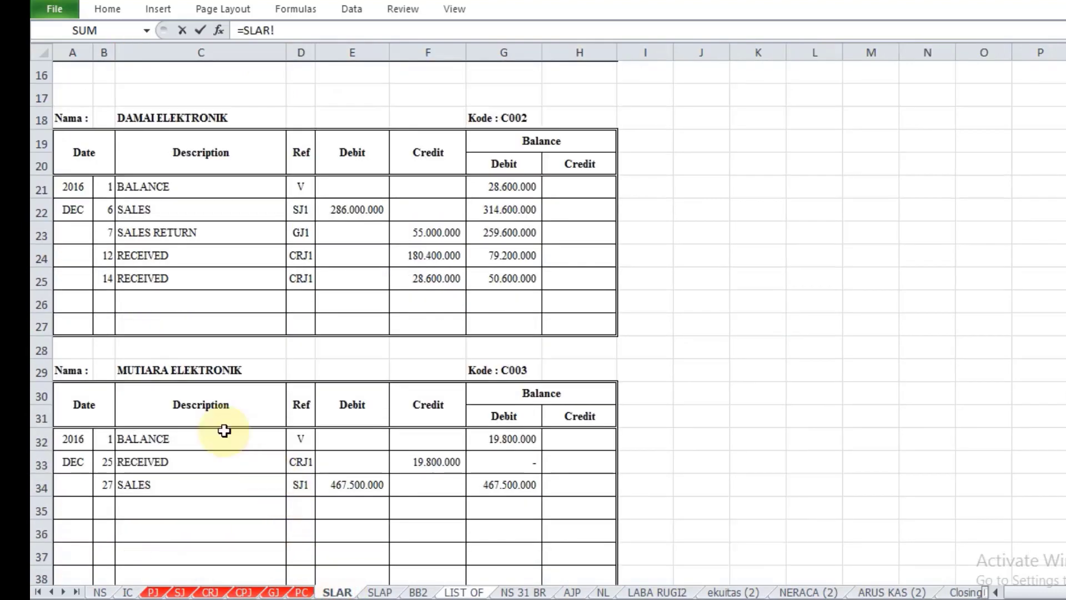
click(192, 370)
key(Return)
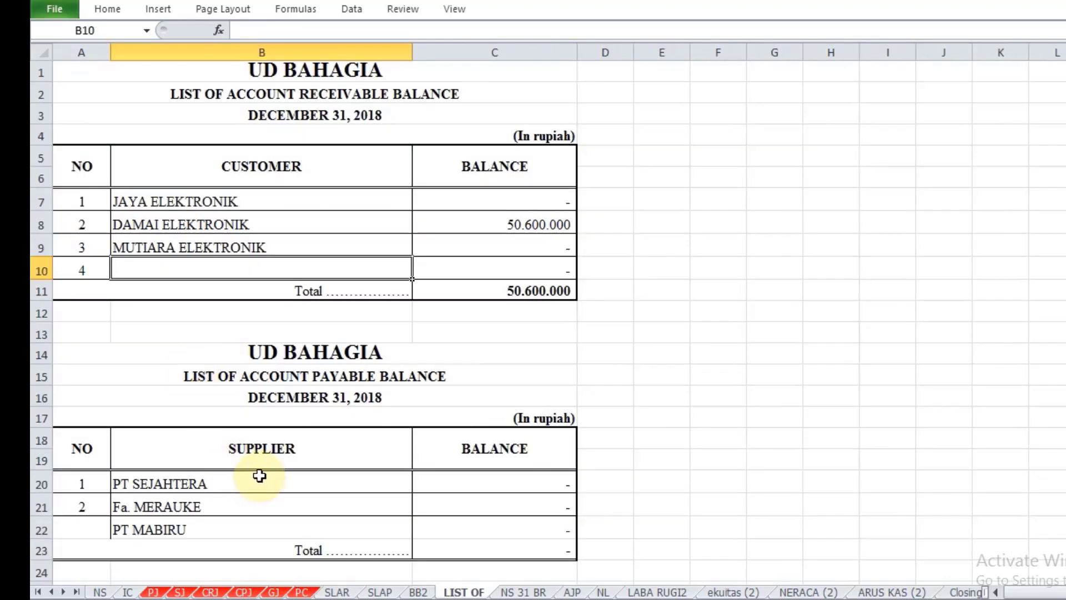
Step: Fill customer 4 in B10 with a reference to the Purnama Elektronik name in cell C40 of the SLAR sheet
text(=)
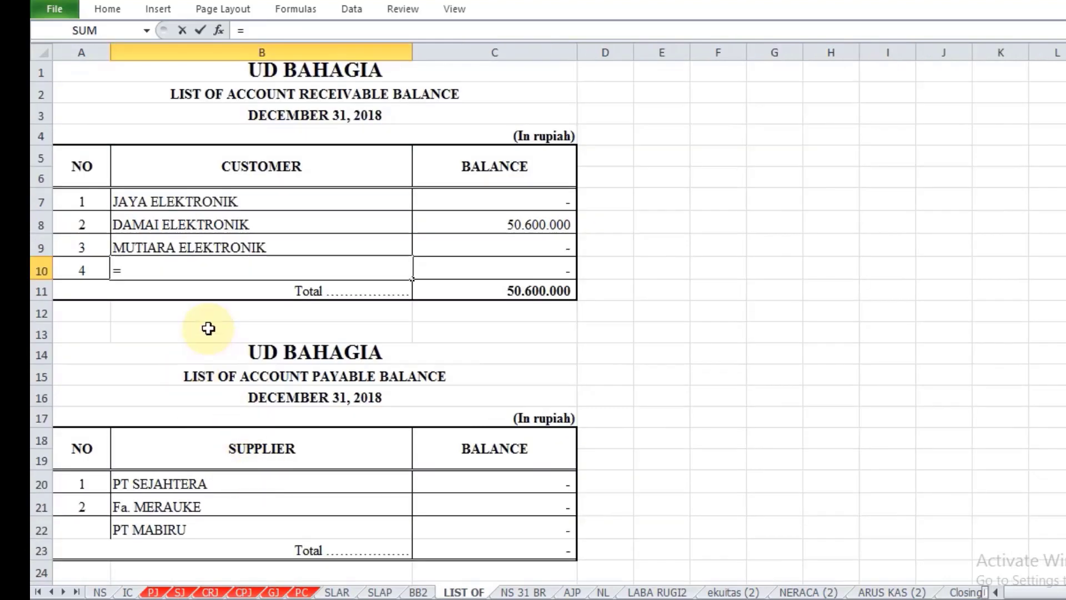
click(337, 592)
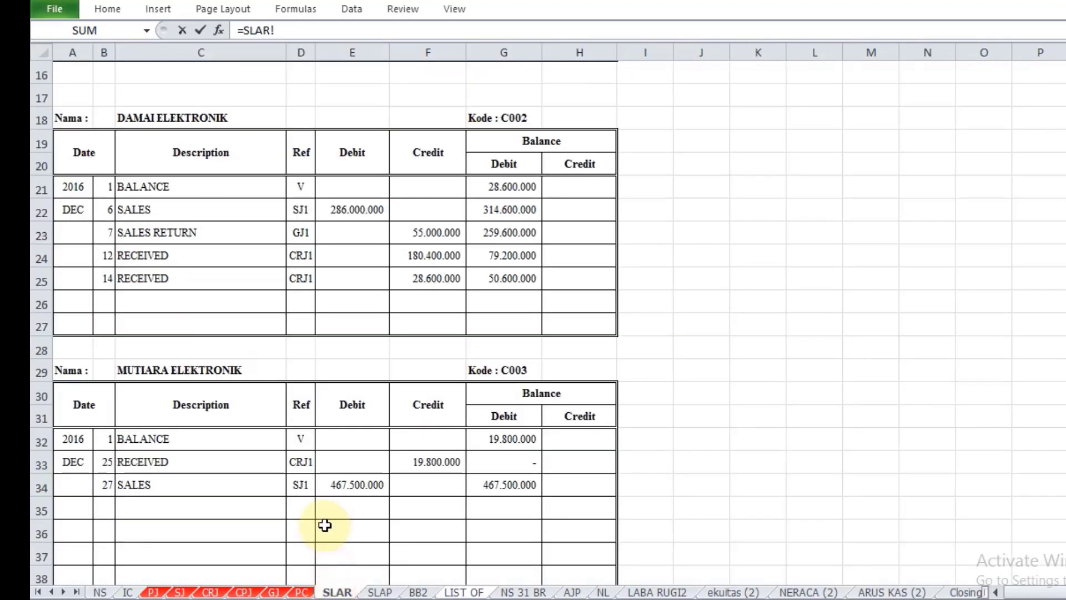
scroll(325, 525, down, 5)
click(213, 272)
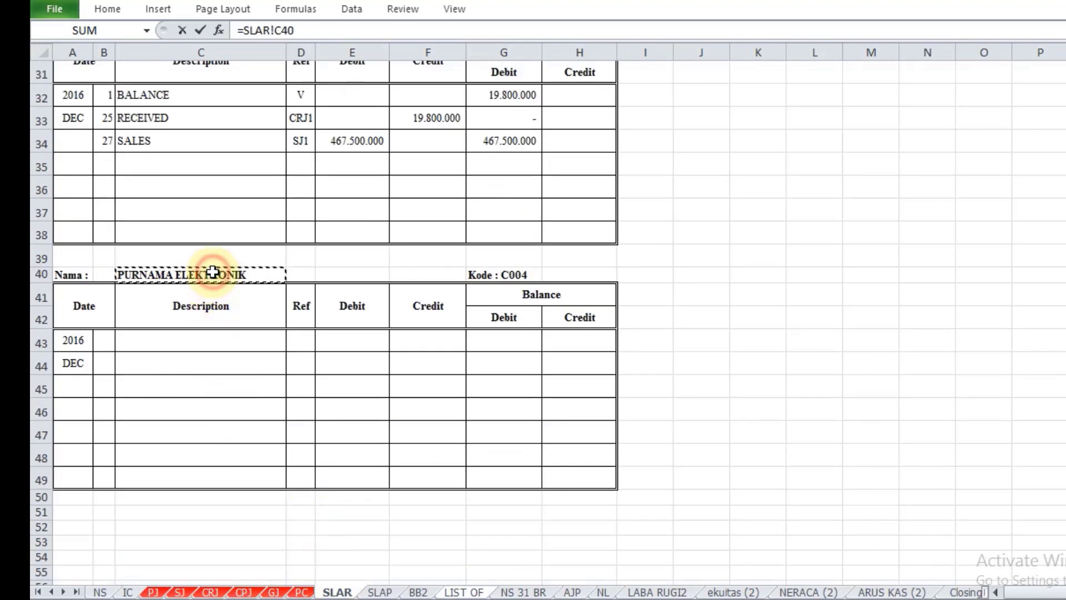
key(Return)
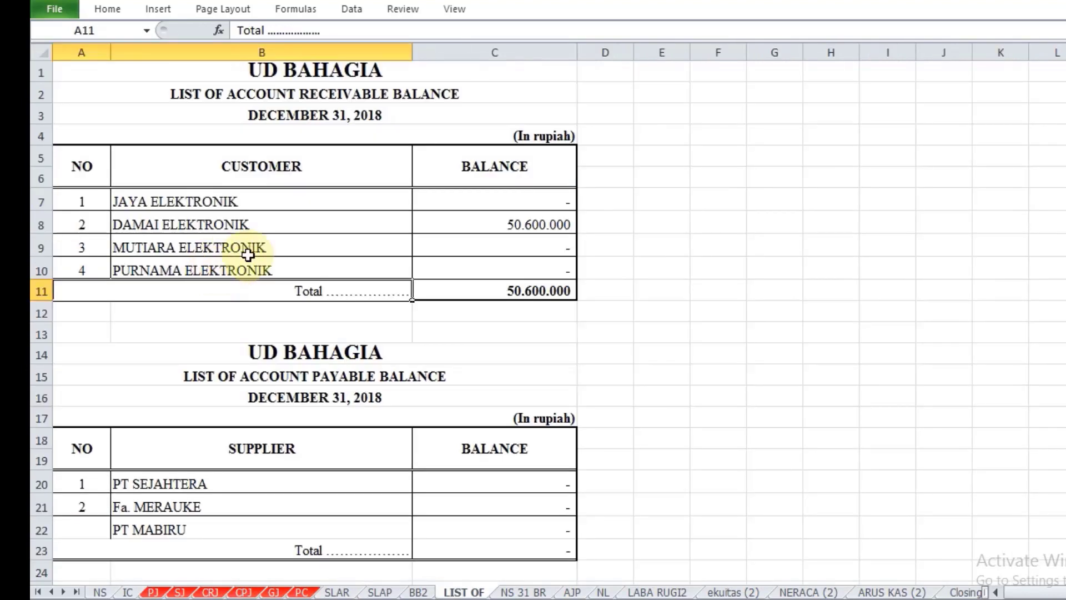
Step: Link Jaya Elektronik's balance in C7 to its last debit balance in cell G11 of the SLAR sheet
click(478, 200)
text(=)
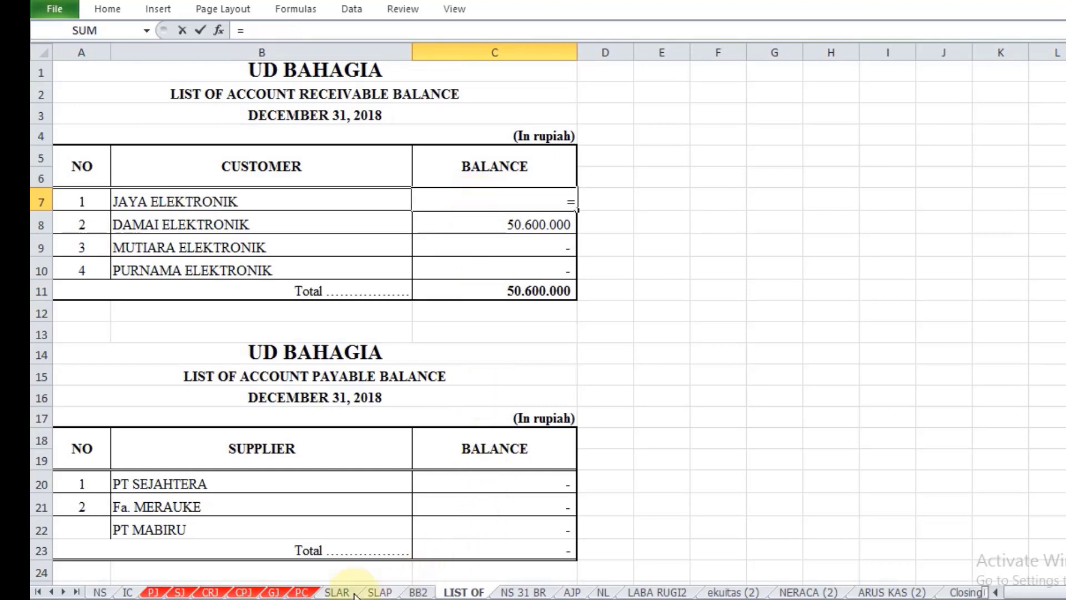
click(329, 593)
scroll(688, 438, up, 8)
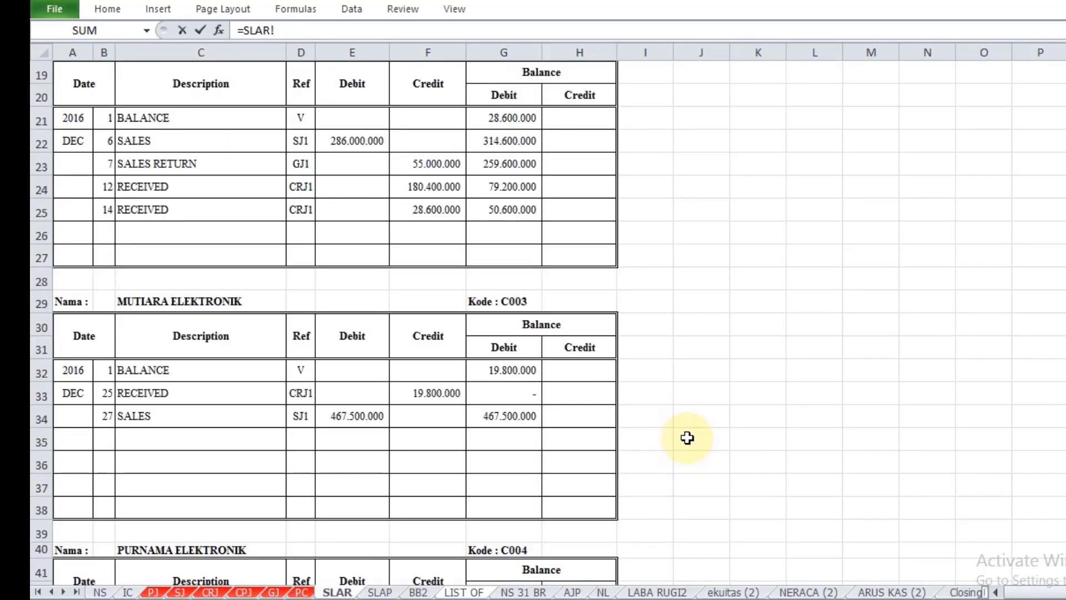
scroll(688, 438, up, 2)
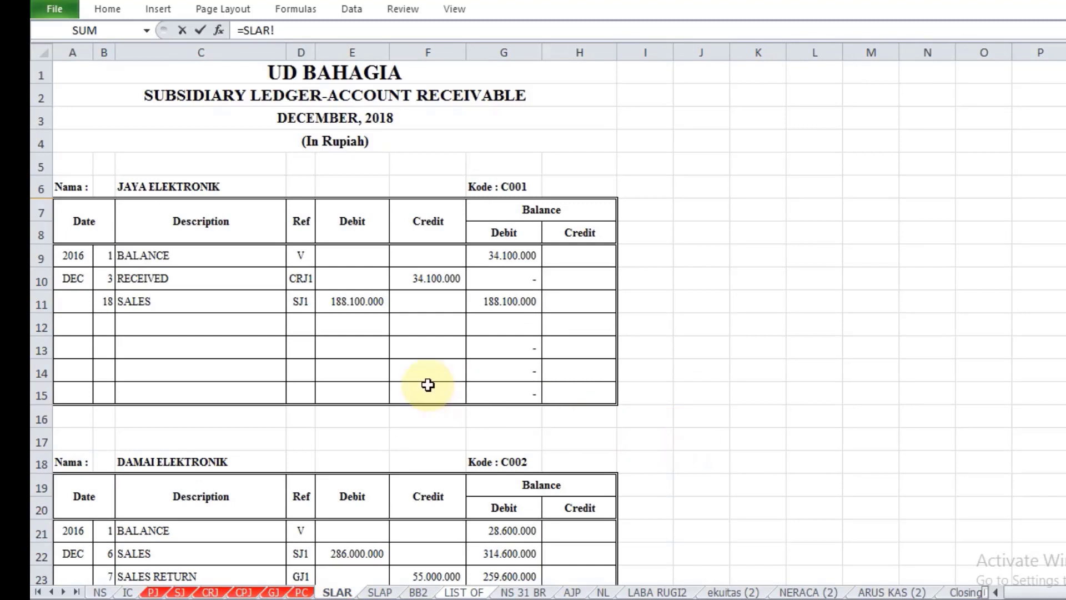
click(491, 303)
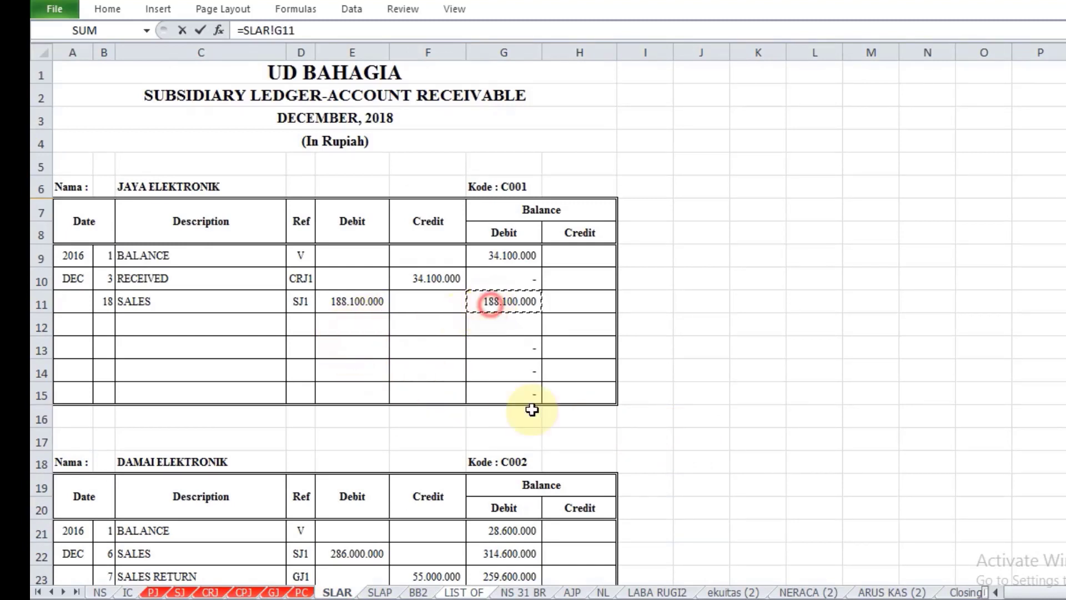
key(Return)
Step: Link Damai Elektronik's balance in C8 to its last debit balance in cell G25 of the SLAR sheet
text(=)
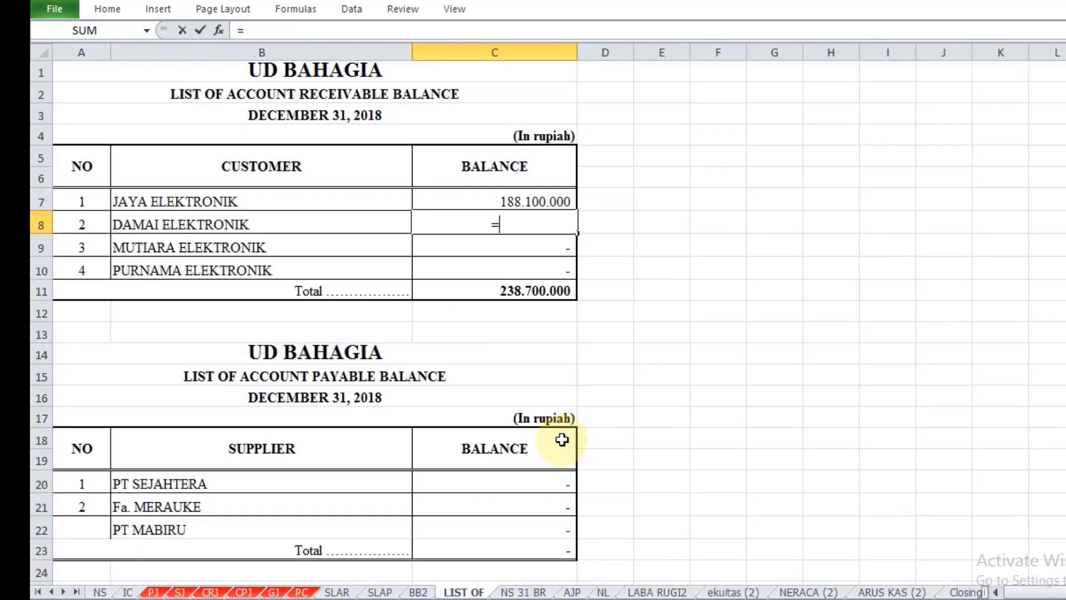
click(342, 596)
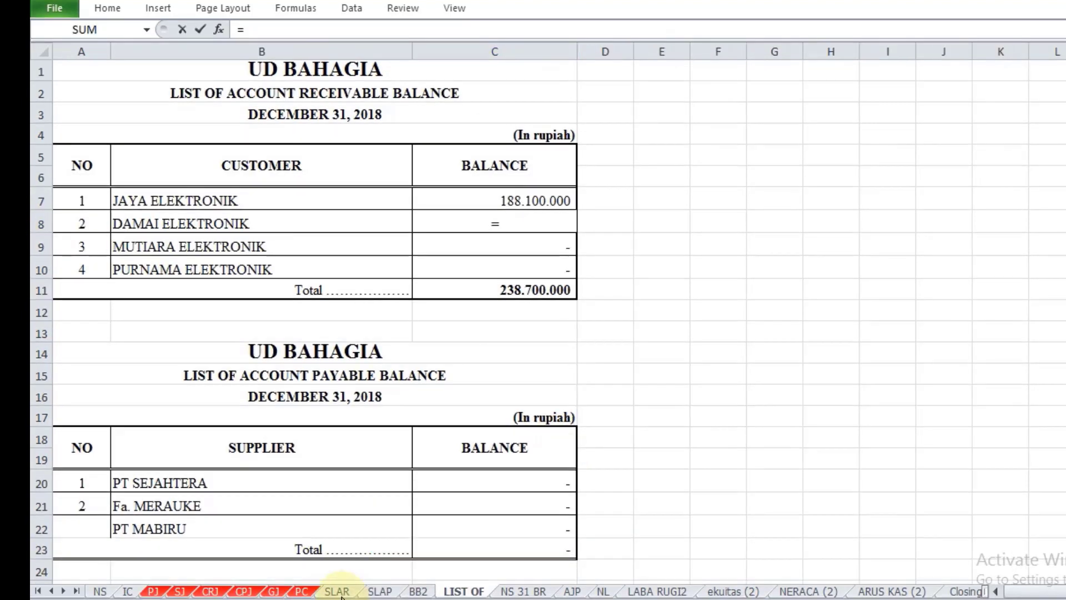
click(338, 591)
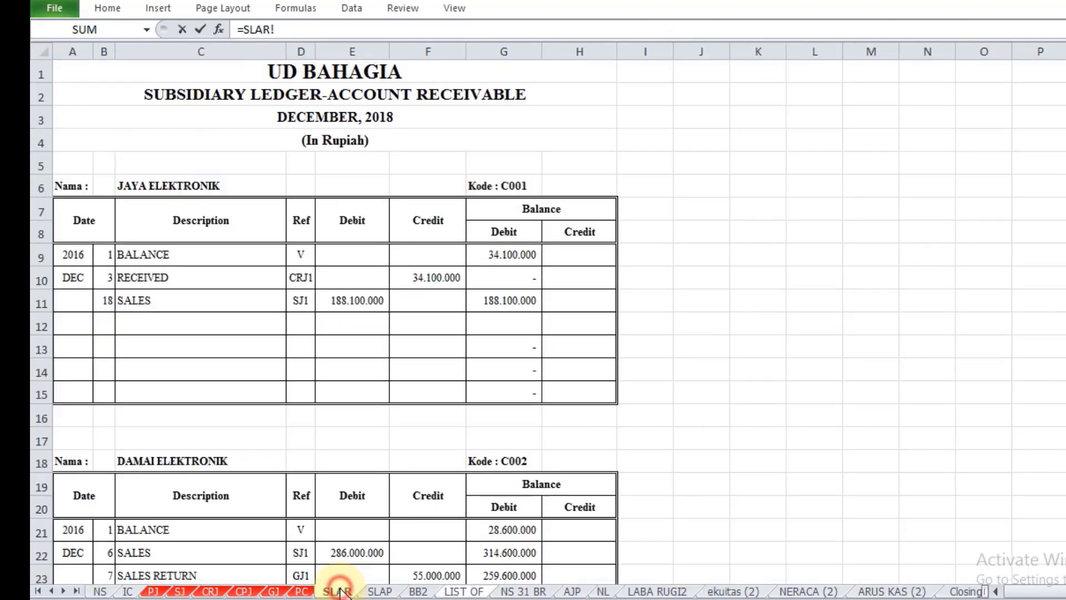
scroll(480, 324, down, 3)
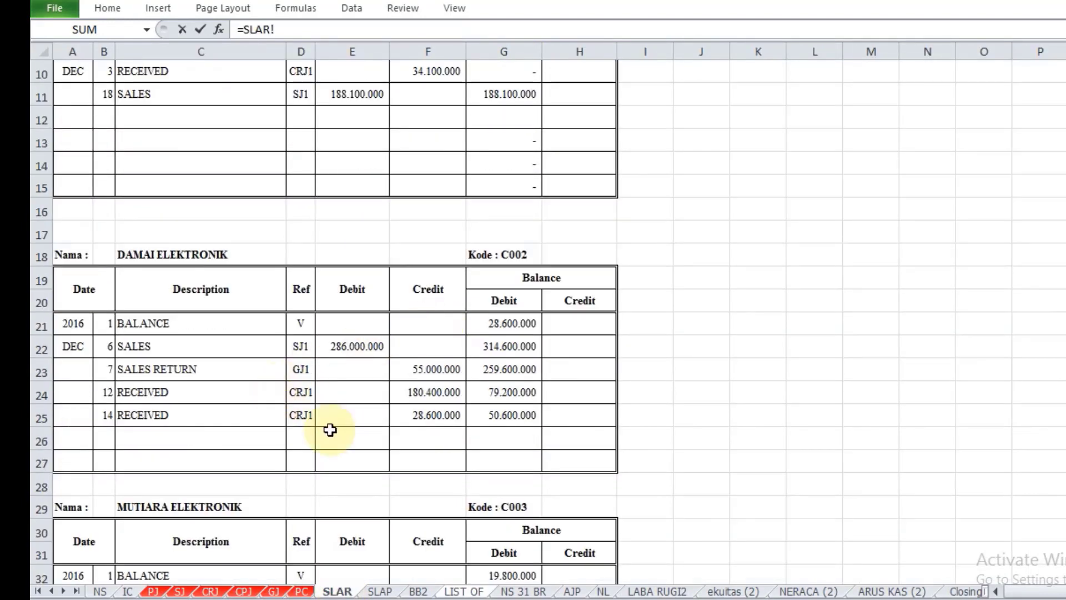
click(530, 417)
key(Return)
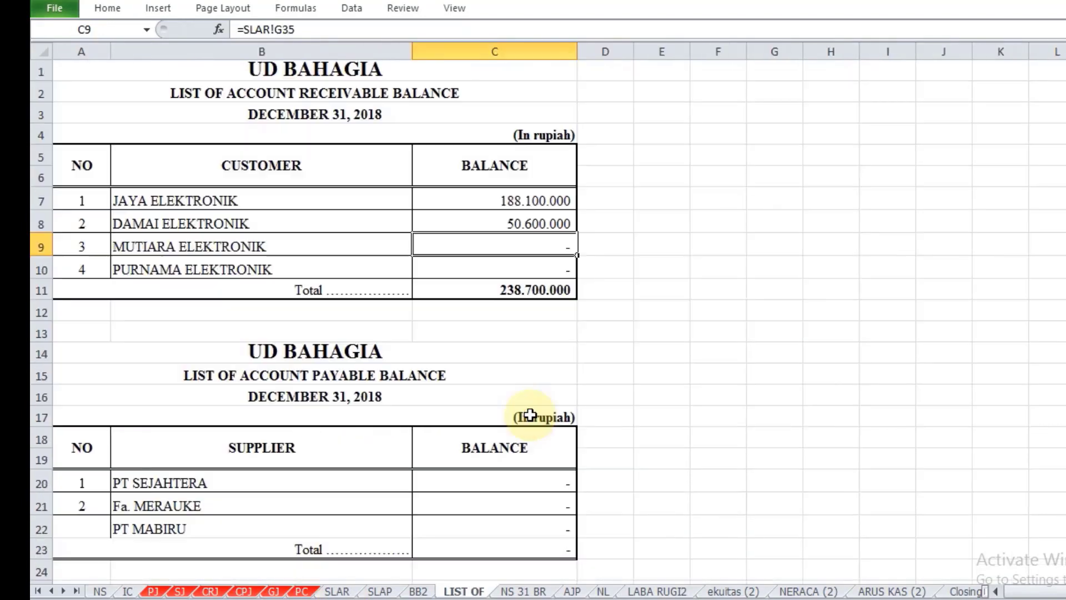
Step: Link Mutiara Elektronik's balance in C9 to its last debit balance in cell G34 of the SLAR sheet
text(=)
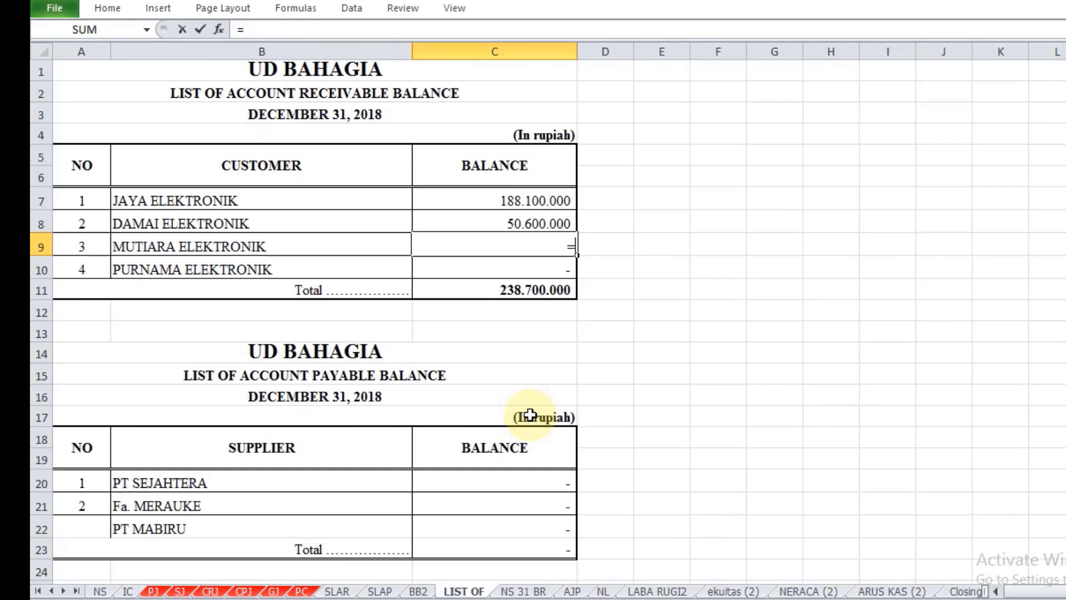
click(352, 594)
scroll(504, 444, down, 3)
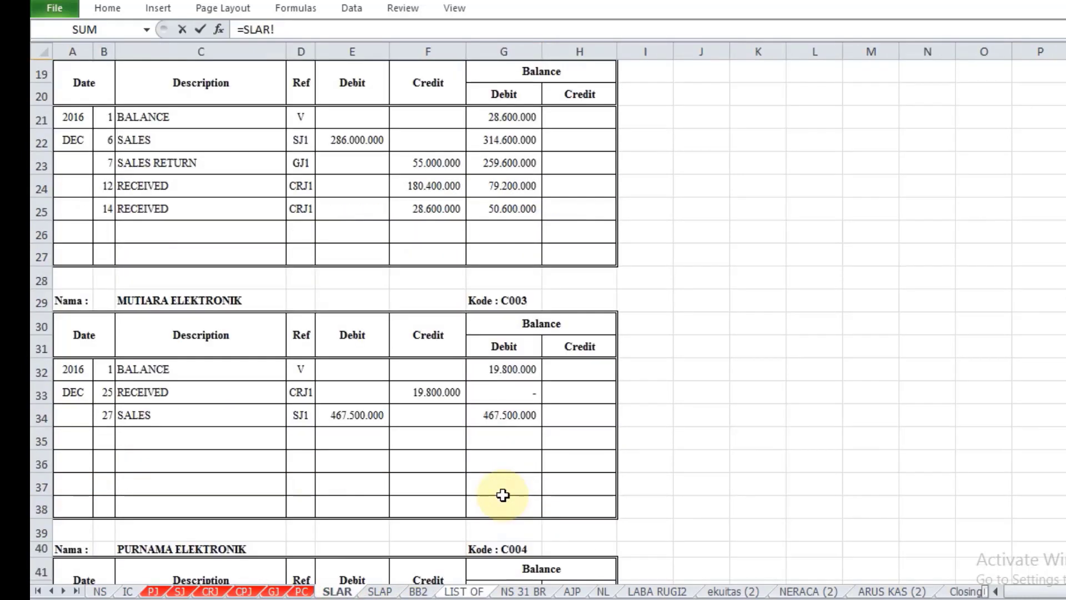
click(508, 414)
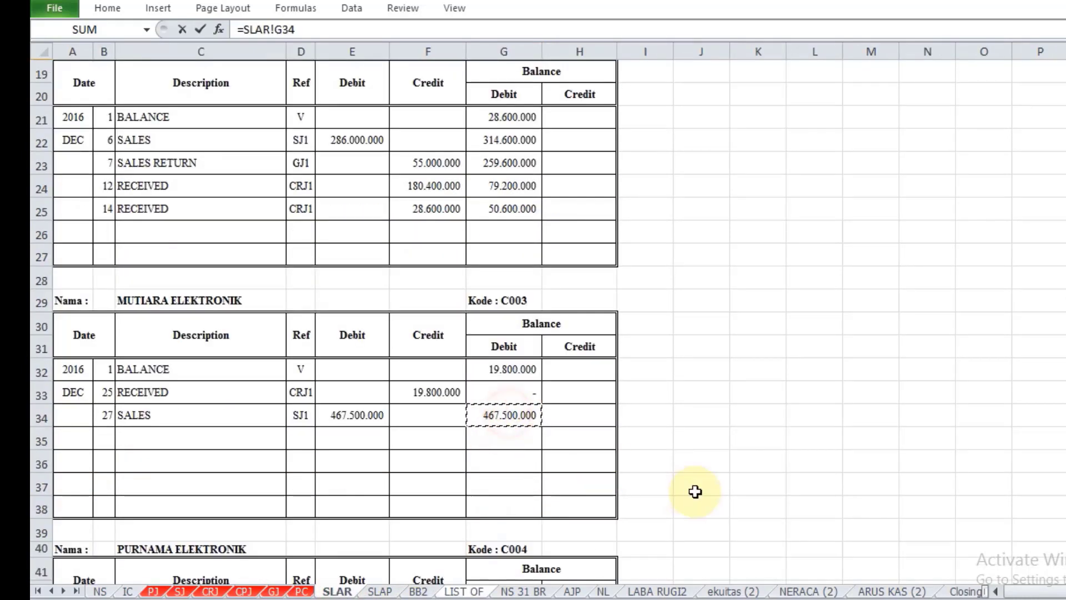
key(Return)
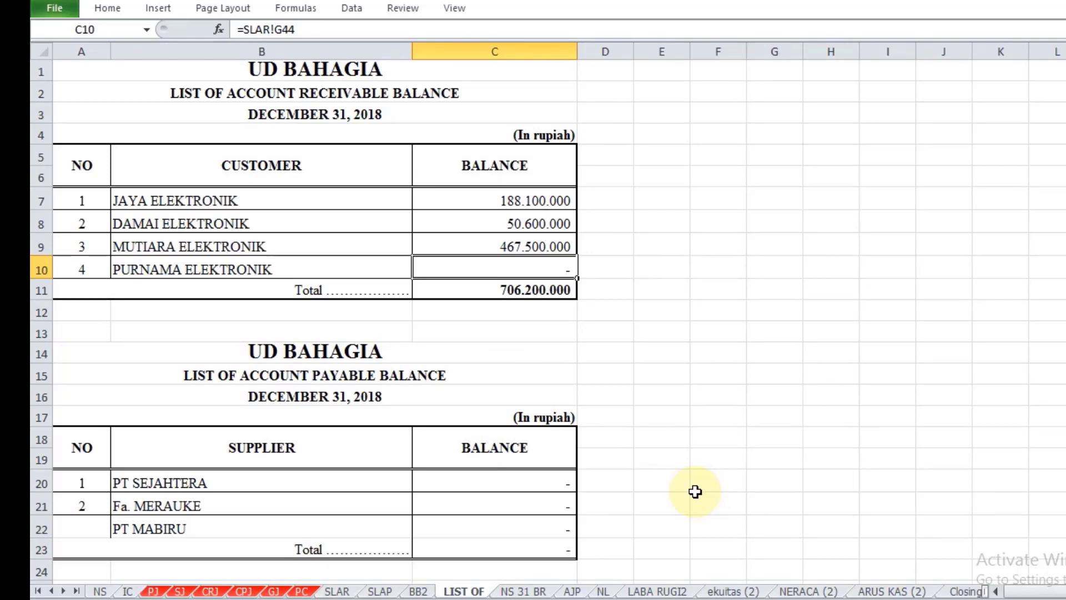
scroll(544, 447, down, 2)
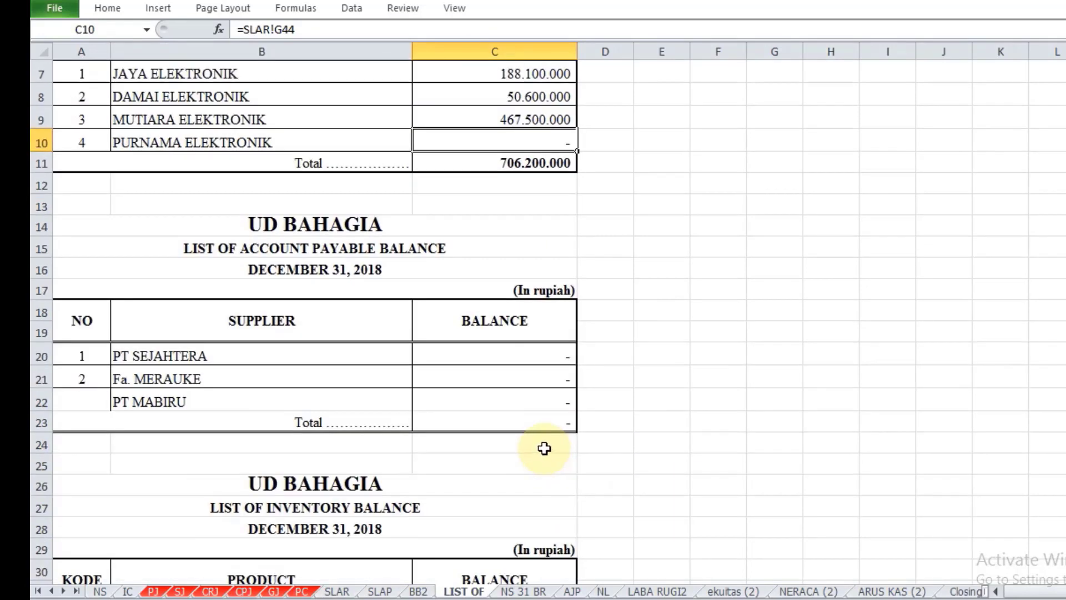
scroll(544, 448, up, 2)
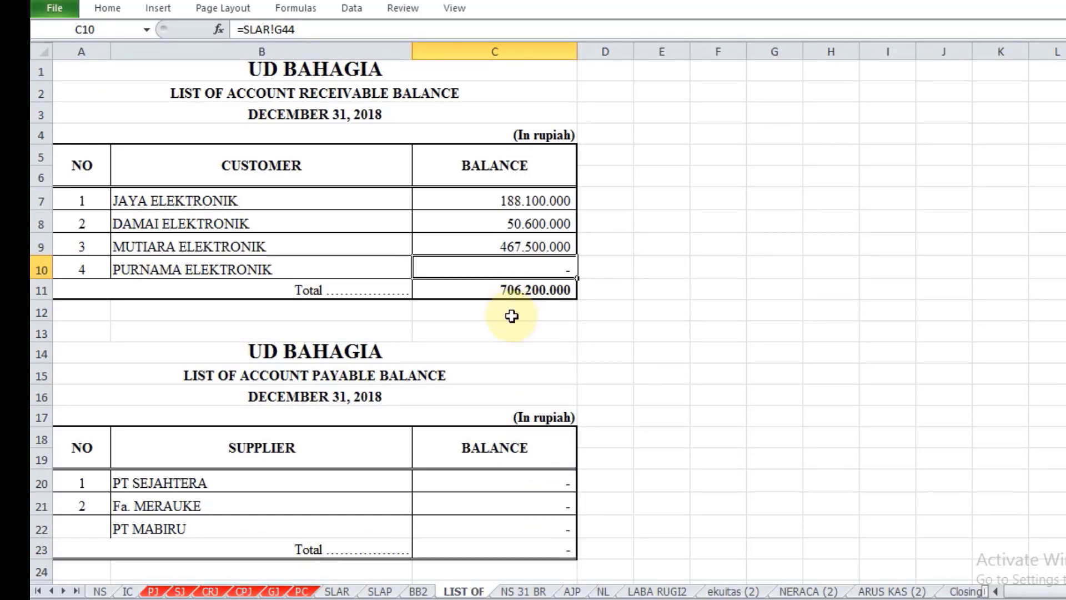
scroll(511, 316, down, 2)
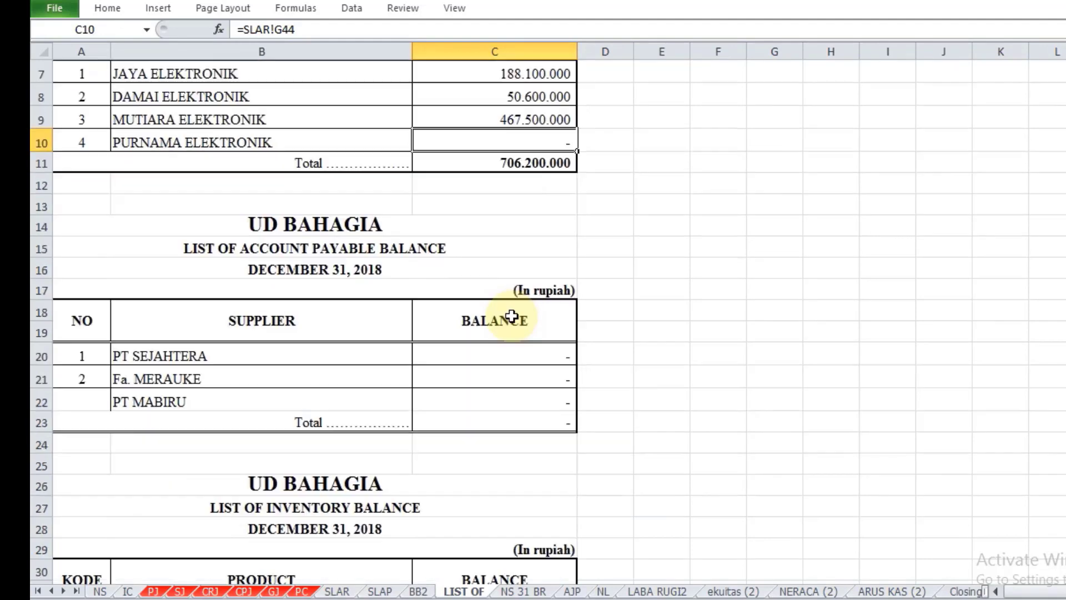
Step: Link PT Sejahtera's balance in C20 to its last credit balance in cell H11 of the SLAP sheet
click(487, 360)
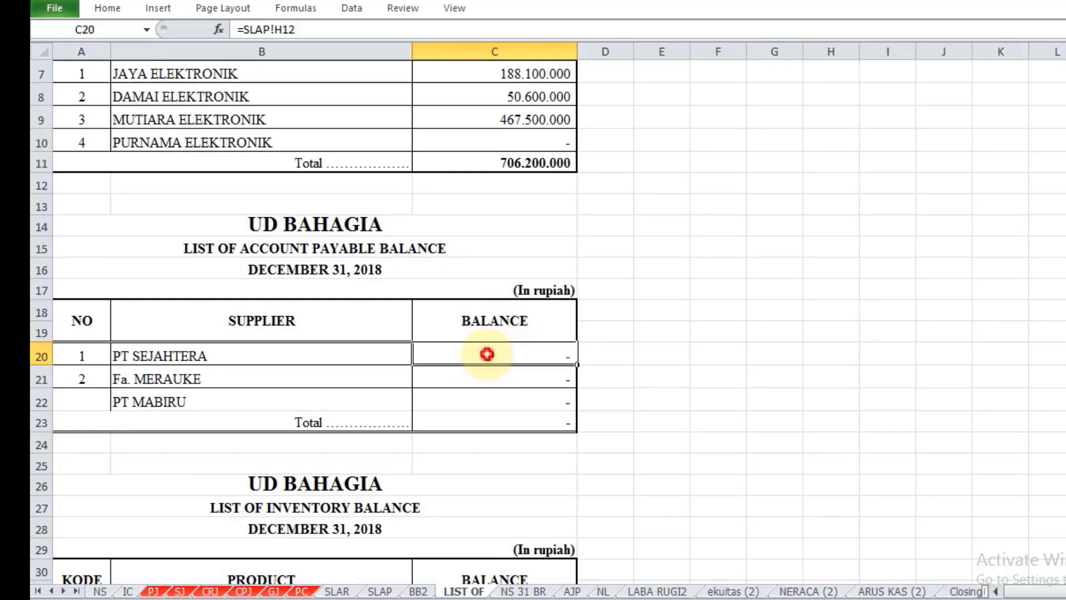
text(=)
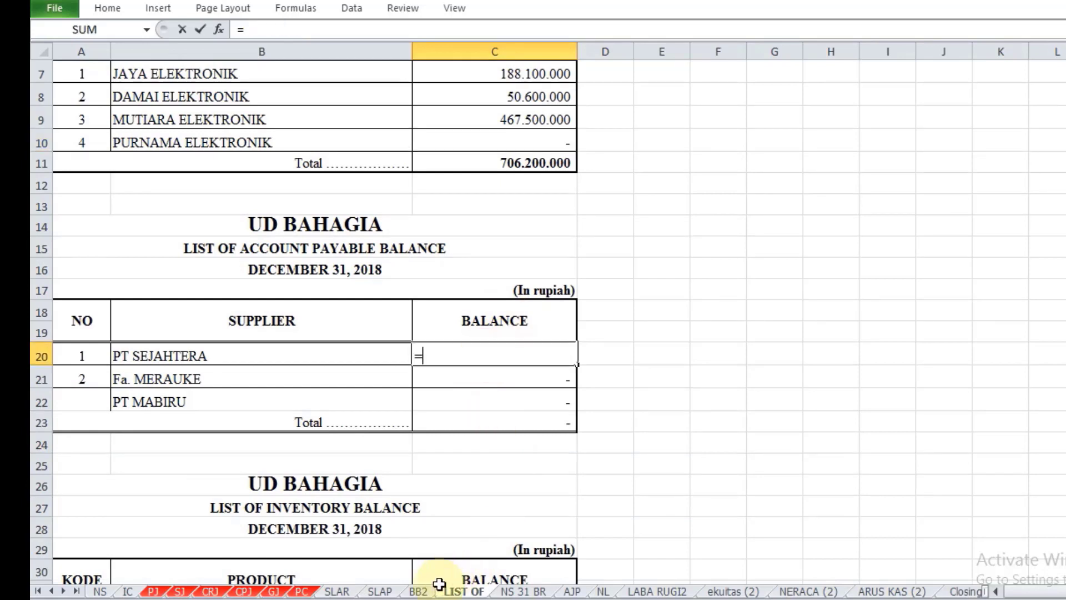
click(377, 592)
scroll(383, 472, up, 2)
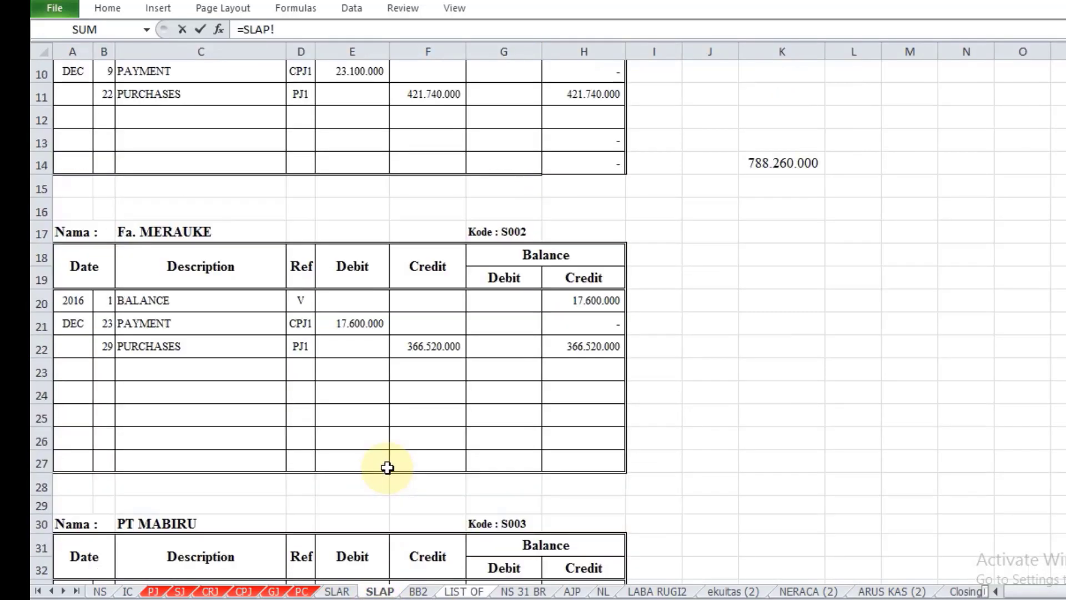
scroll(387, 467, up, 3)
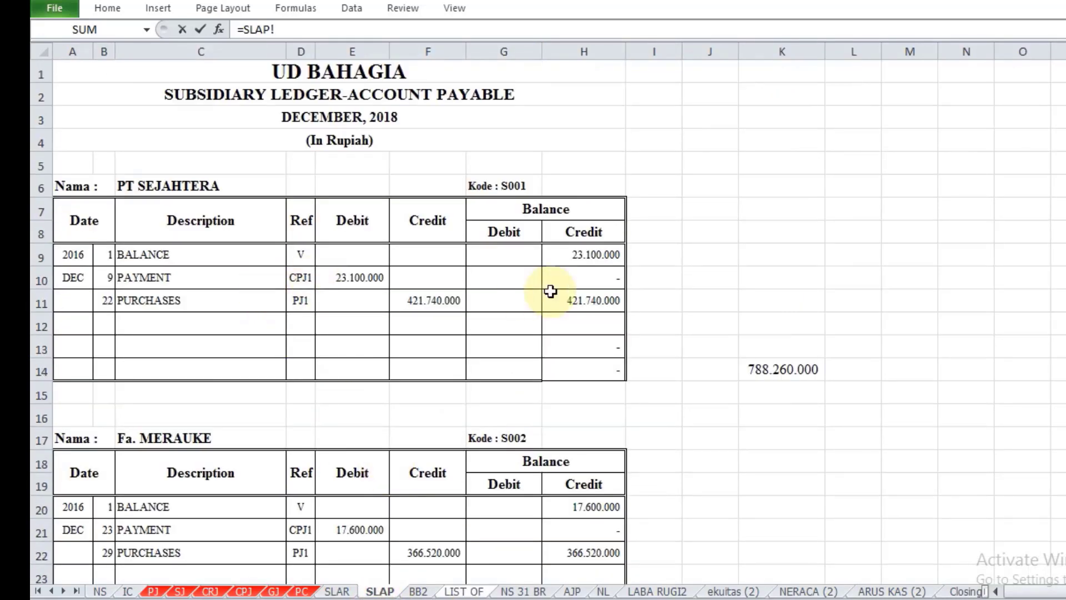
click(552, 300)
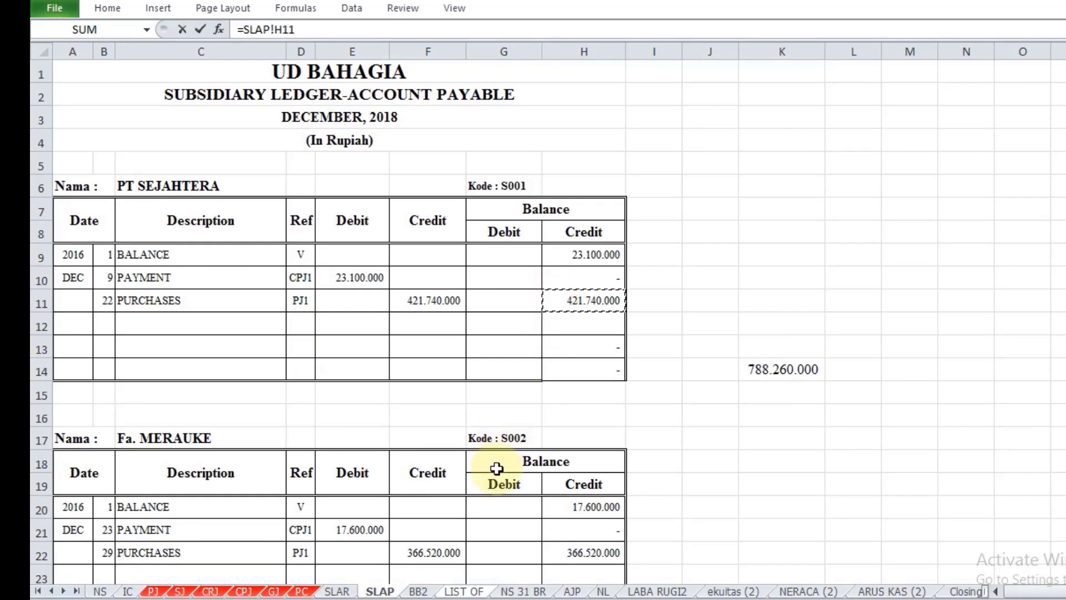
key(Return)
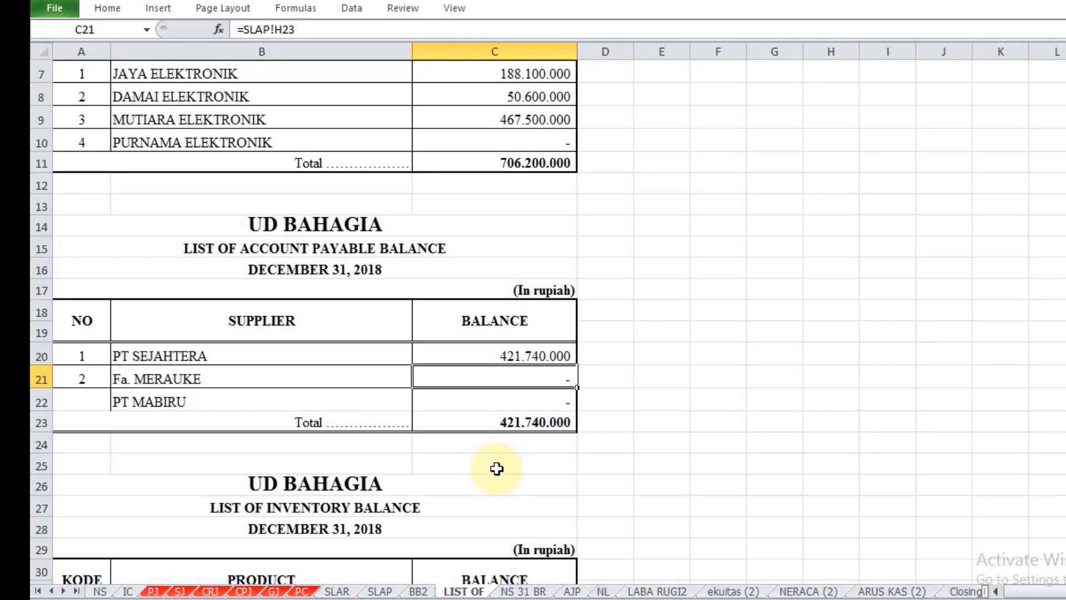
Step: Link Fa. Merauke's balance in C21 to its last credit balance in cell H22 of the SLAP sheet
text(=)
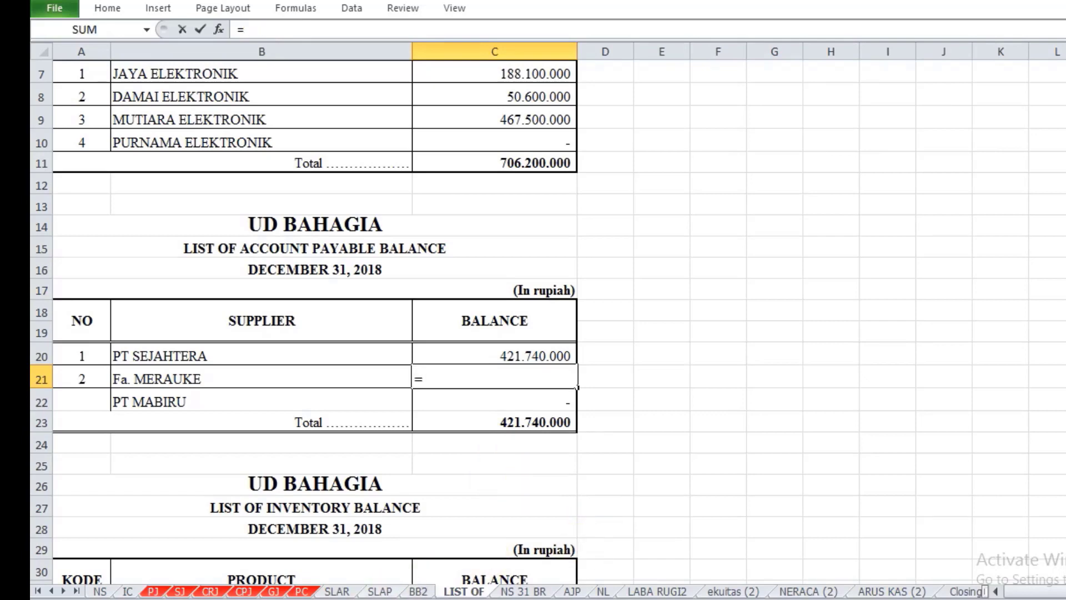
click(378, 592)
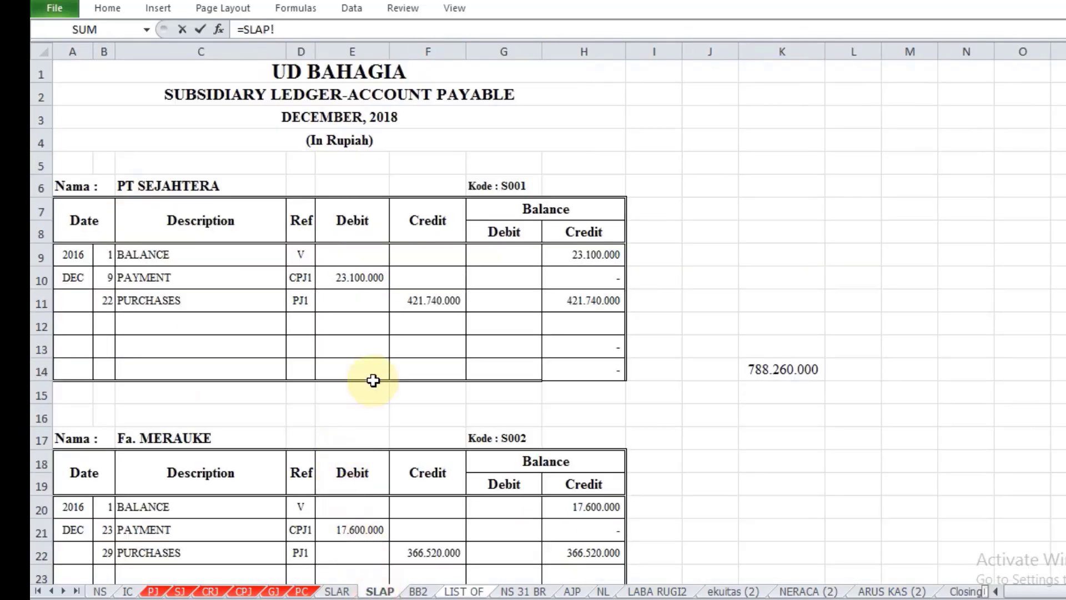
scroll(374, 376, down, 1)
click(582, 488)
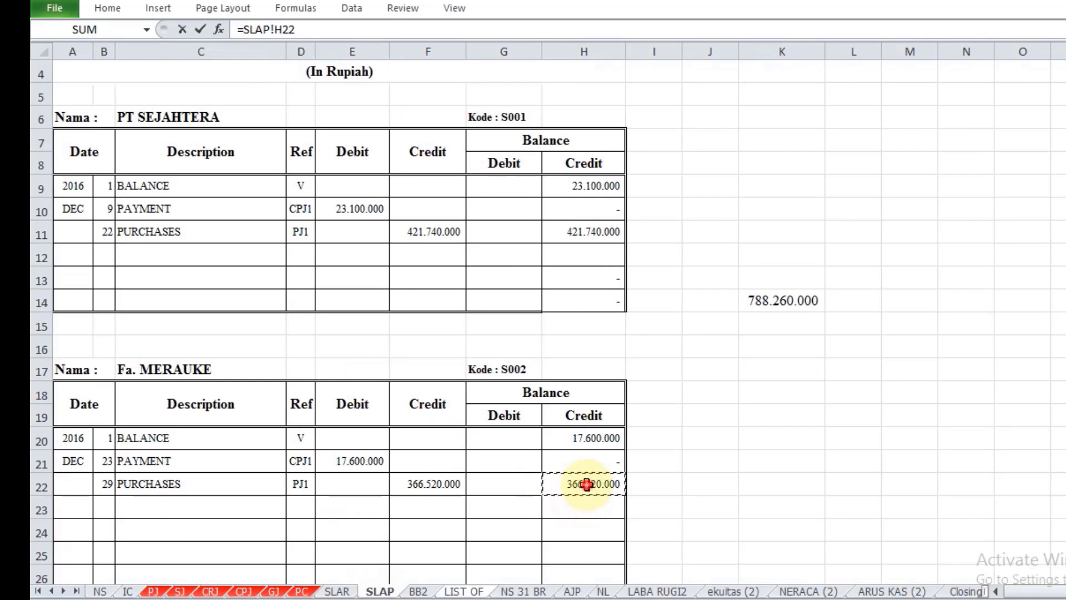
key(Return)
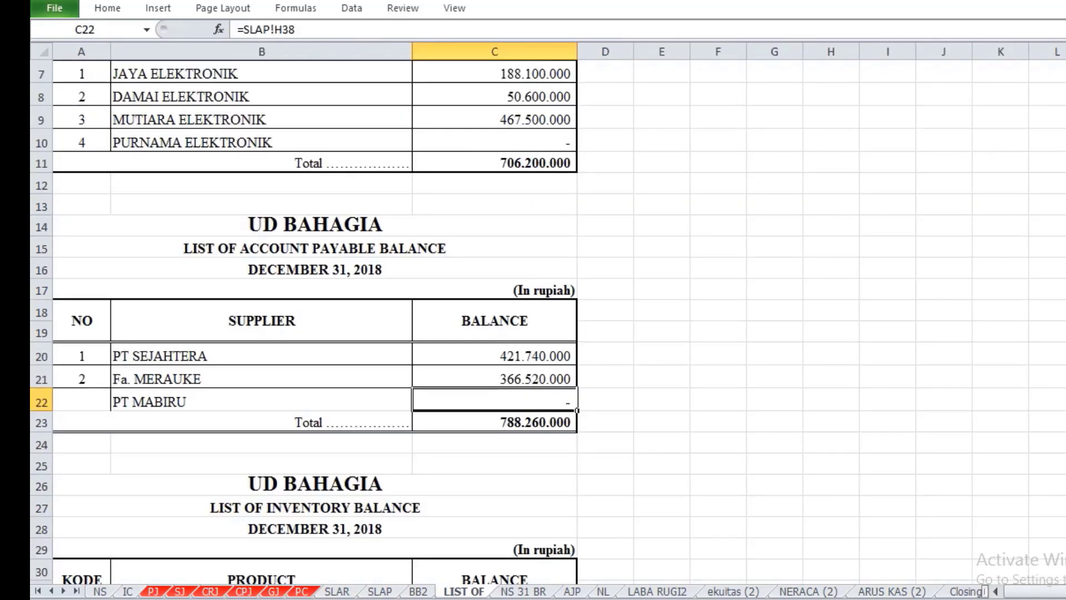
Step: Link PT Mabiru's balance in C22 to its closing credit balance on the SLAP sheet
text(=)
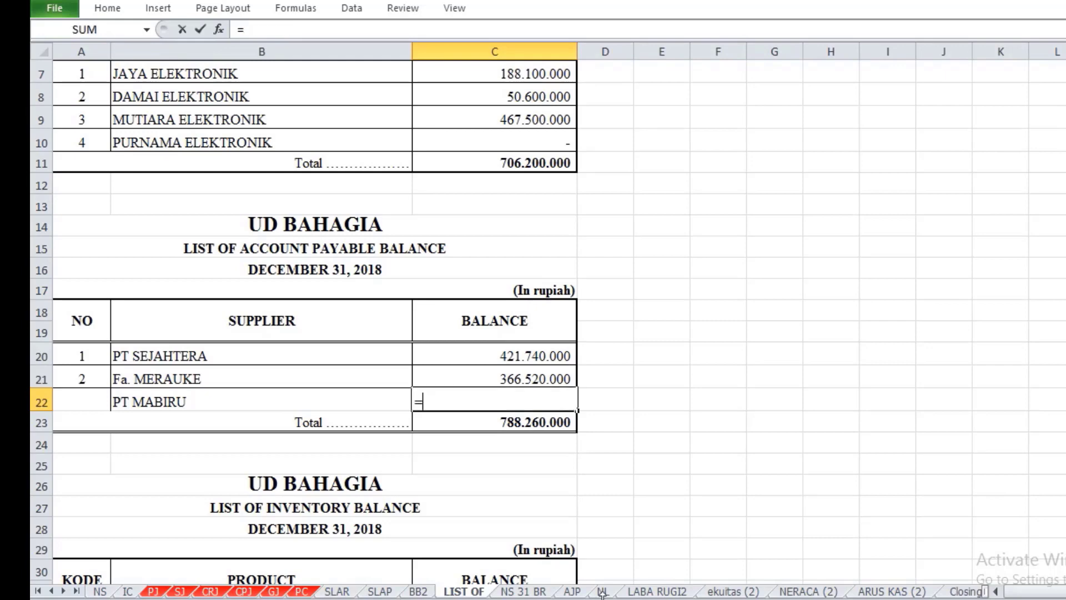
click(379, 592)
scroll(395, 469, down, 3)
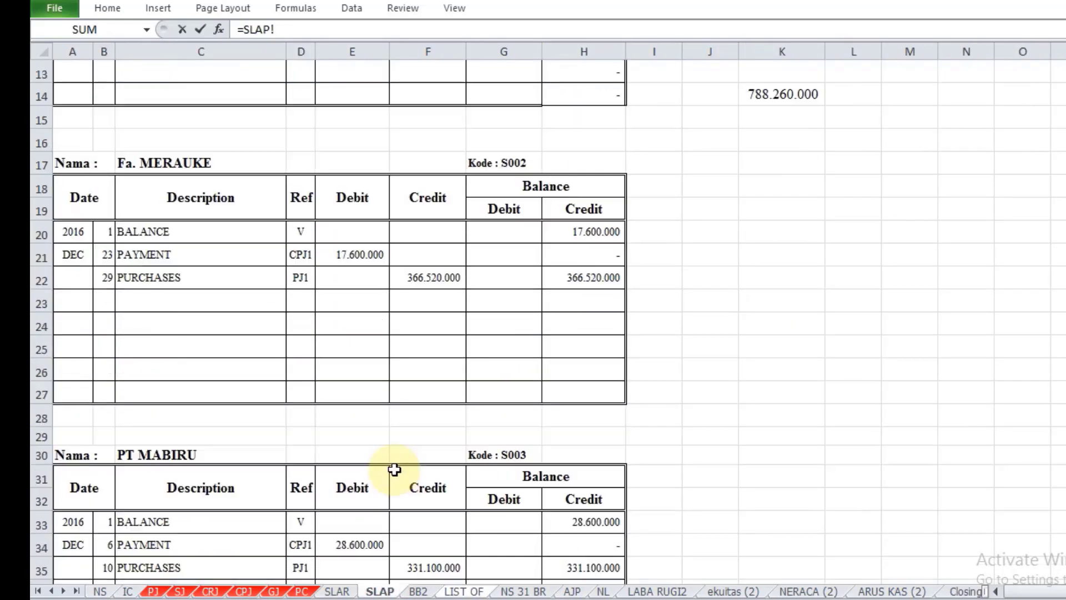
scroll(395, 470, down, 3)
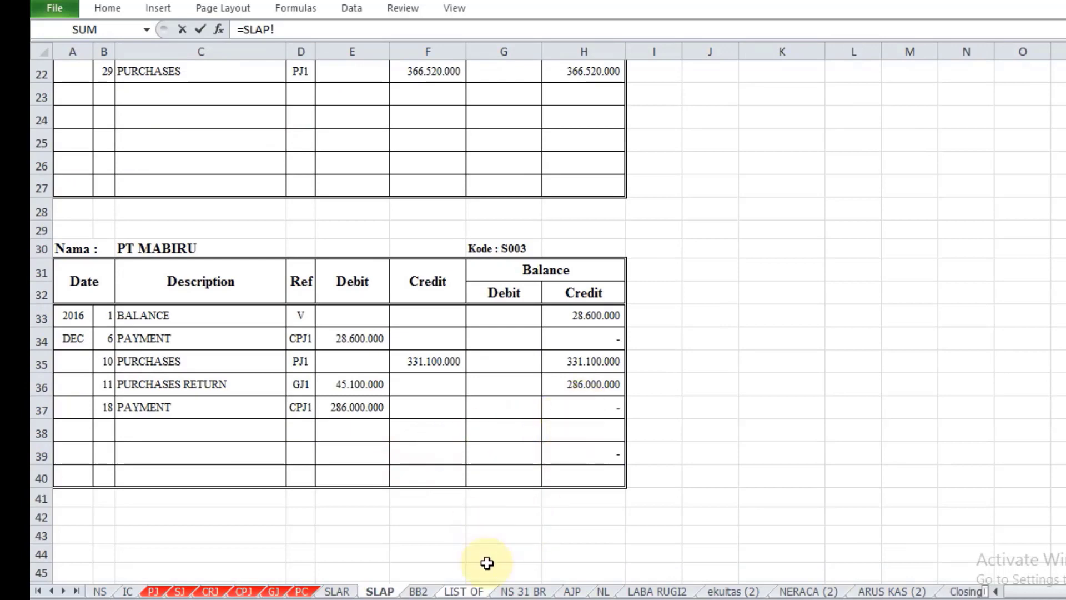
scroll(483, 577, down, 5)
scroll(483, 578, up, 5)
click(554, 433)
key(Return)
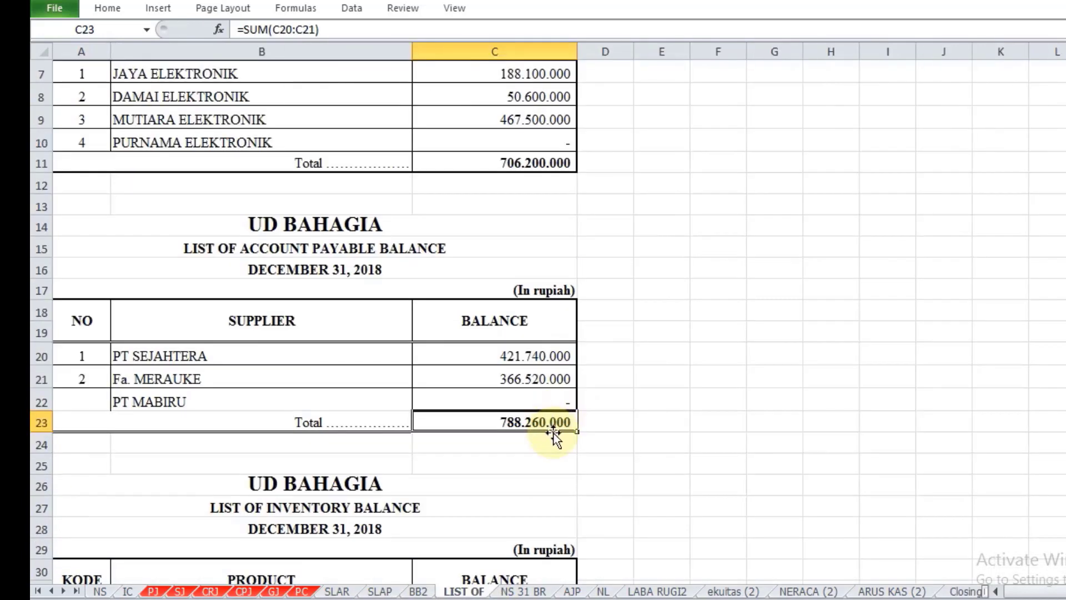
Step: Number the PT Mabiru row of the payable balance list as 3 in A22
click(70, 401)
text(3)
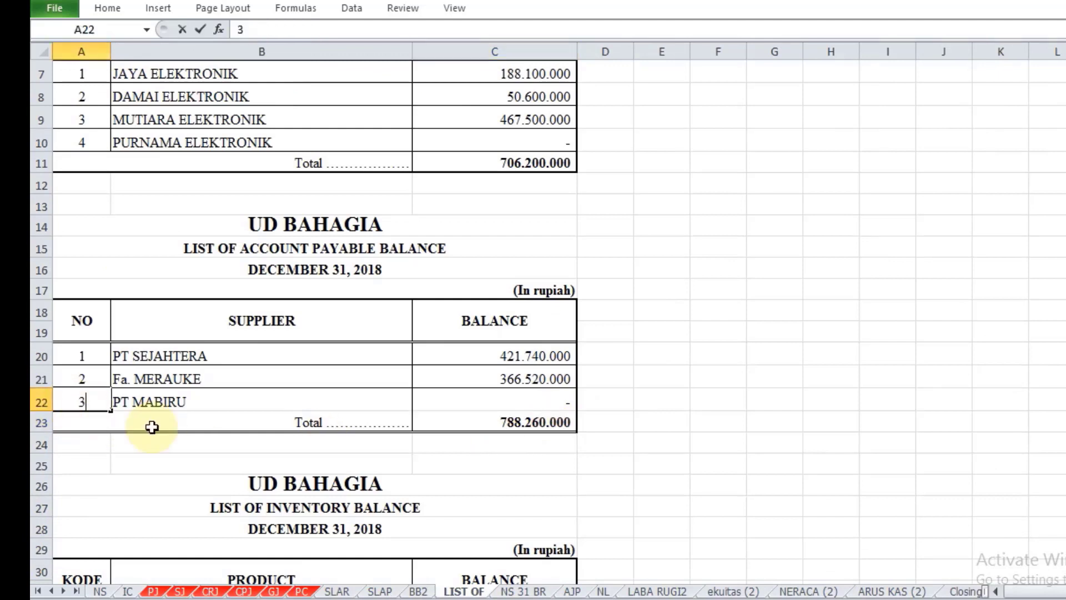
click(643, 401)
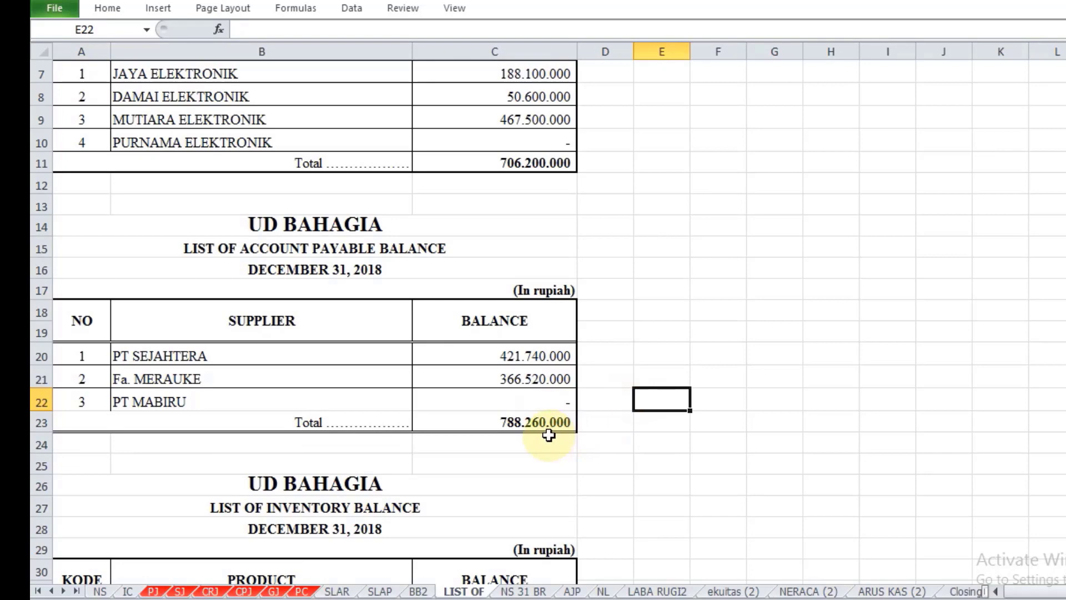
Step: Clear the product balances and the total in C32:C34 of the inventory balance list
scroll(549, 435, down, 2)
scroll(548, 437, down, 2)
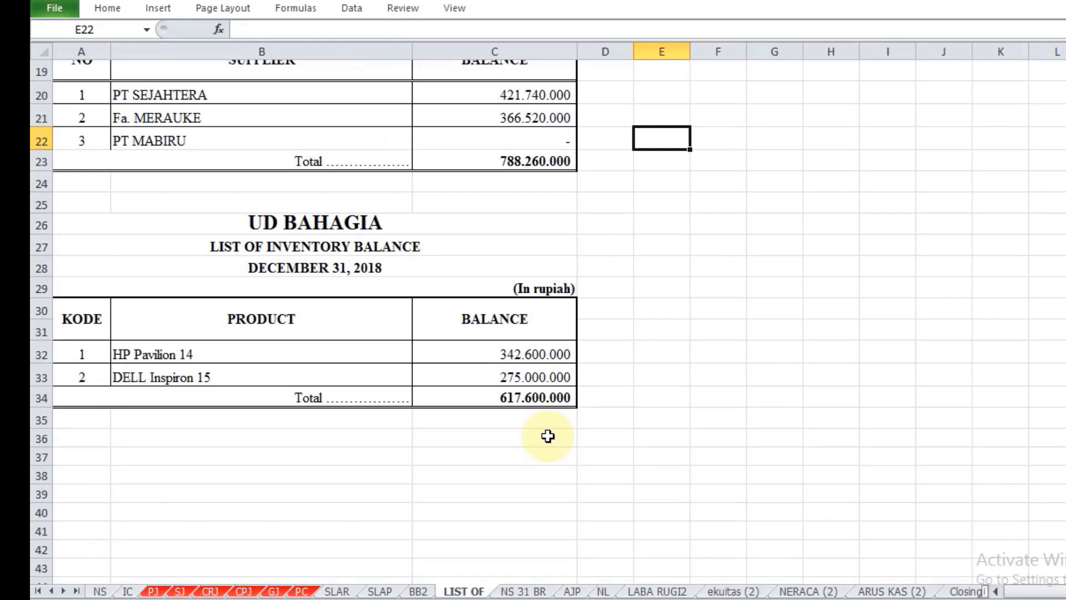
drag(505, 353, 512, 391)
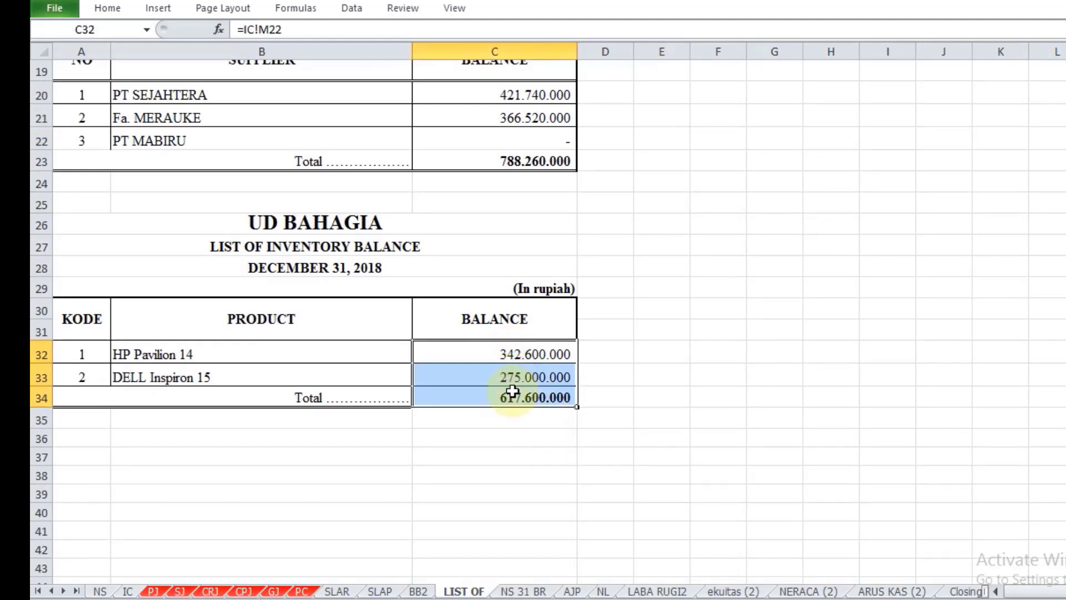
key(Delete)
click(768, 473)
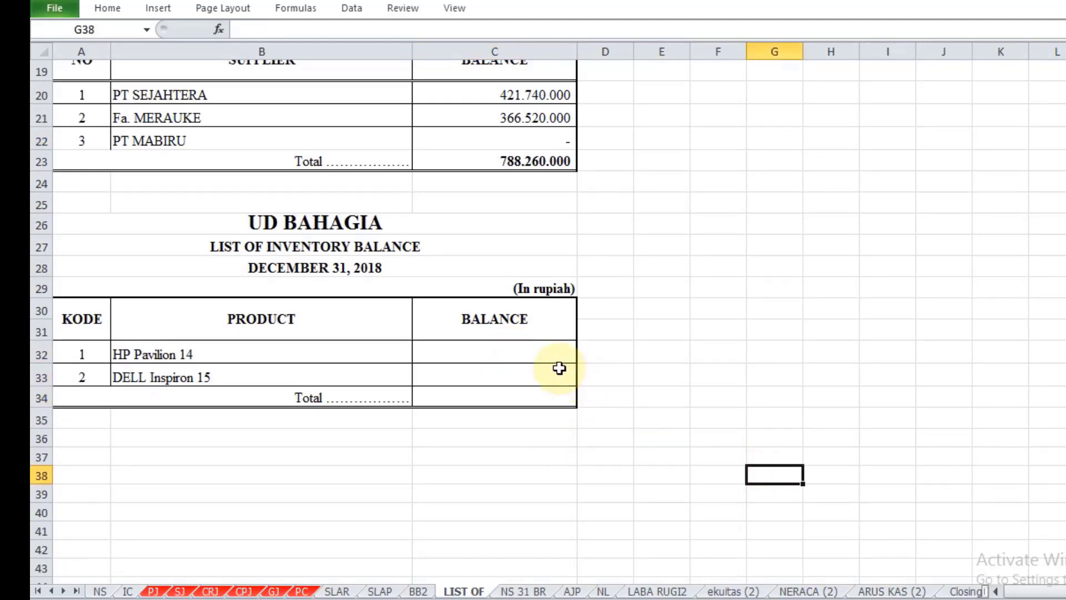
Step: Link the HP Pavilion 14 balance in C32 to its final inventory total in cell M22 of the IC sheet
click(543, 354)
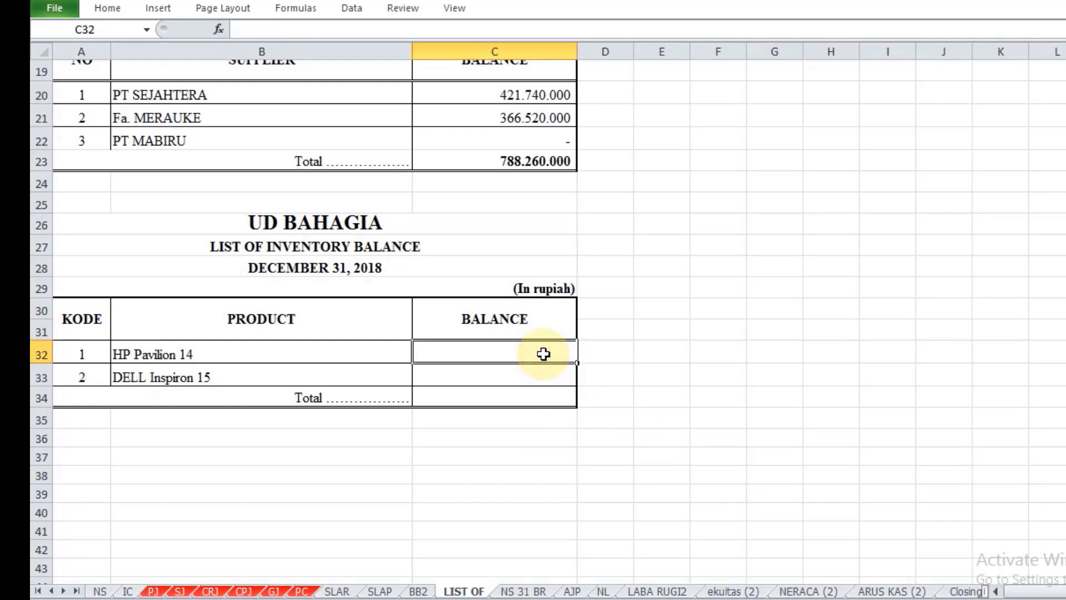
text(=)
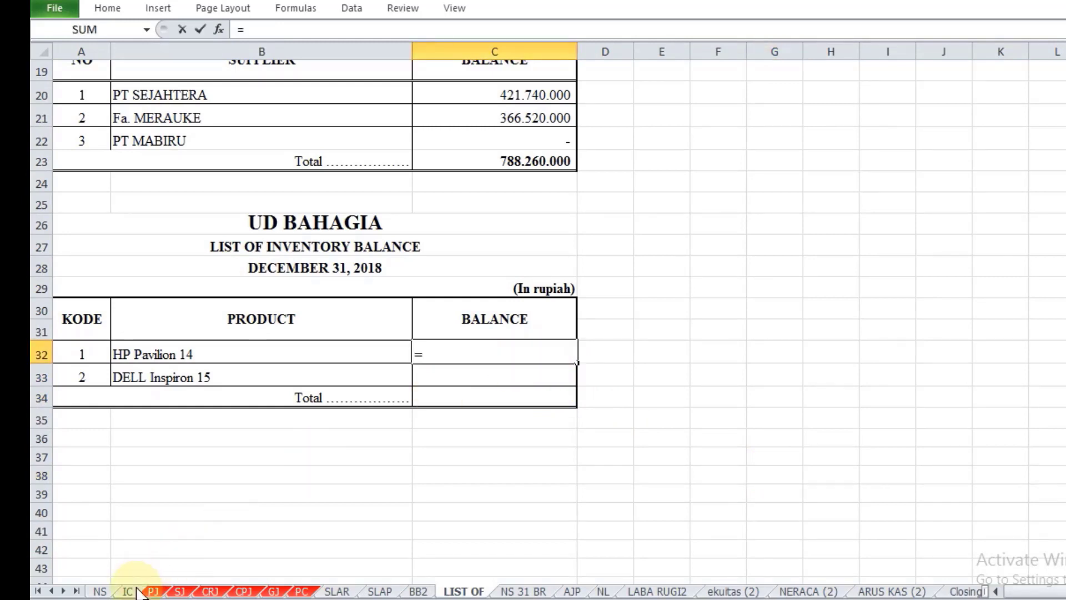
click(100, 591)
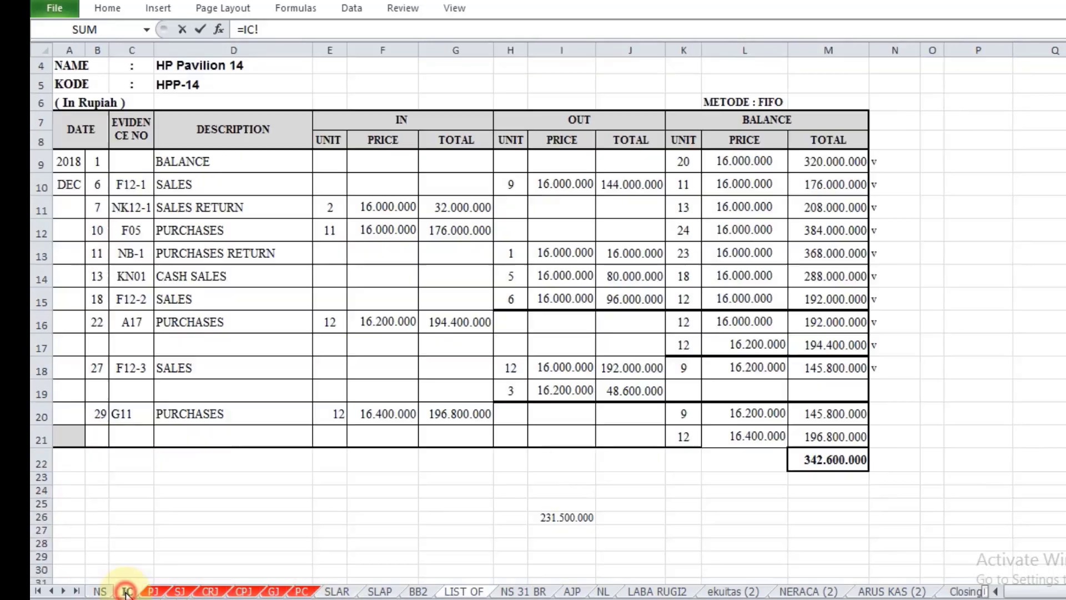
click(127, 590)
scroll(348, 475, up, 1)
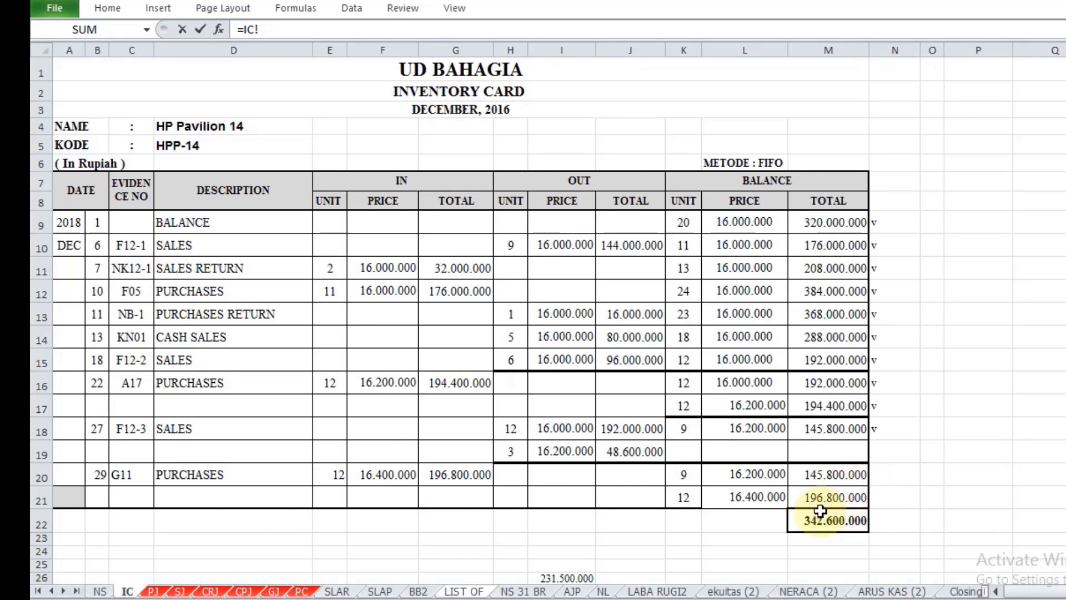
click(847, 522)
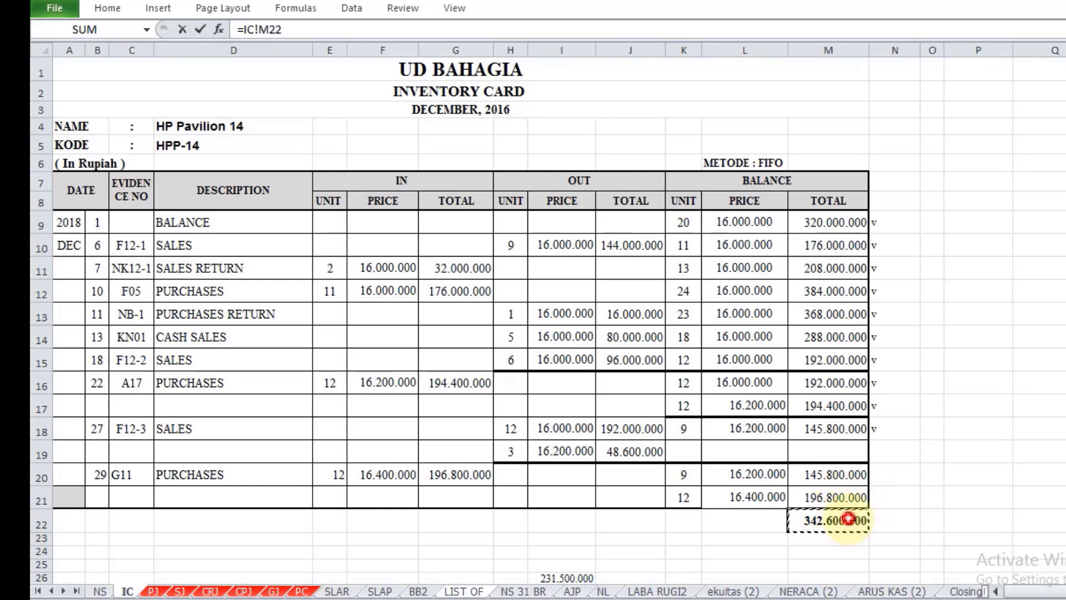
key(Return)
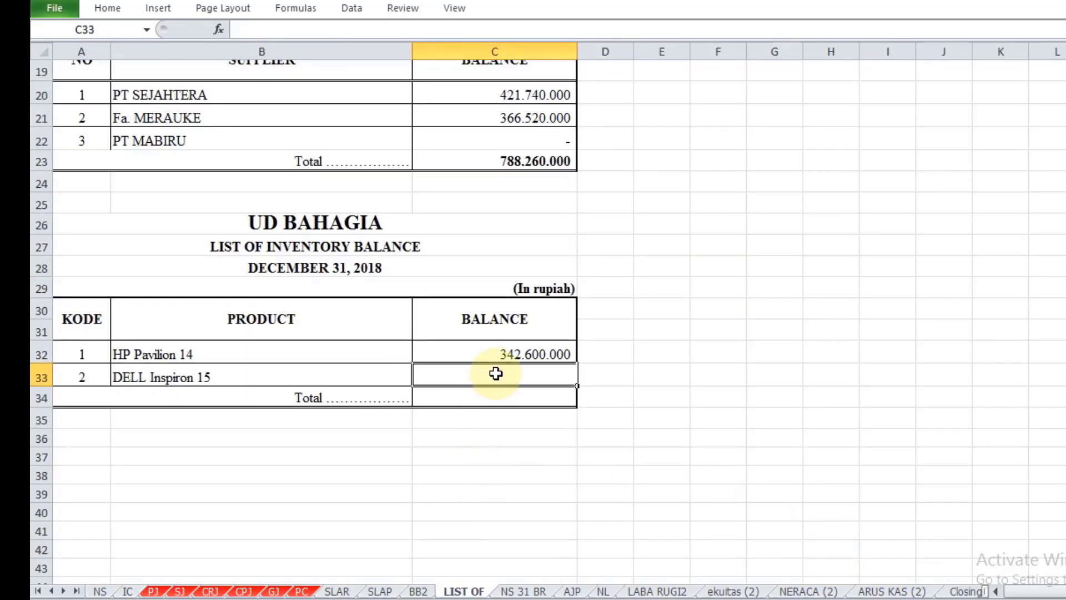
Step: Link the DELL Inspiron 15 balance in C33 to its final inventory total in cell M53 of the IC sheet
text(=)
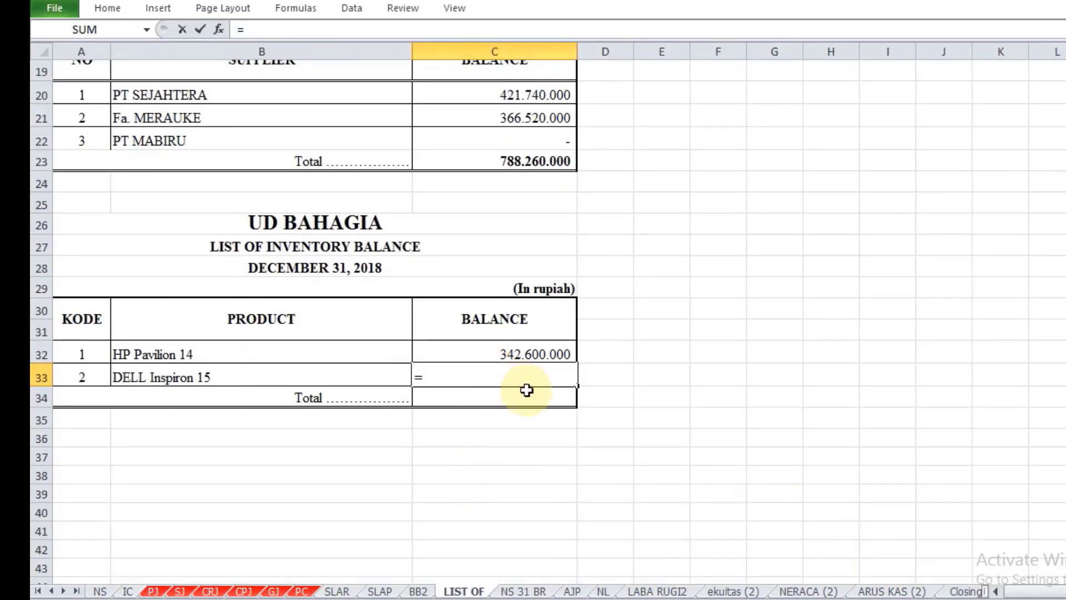
click(127, 591)
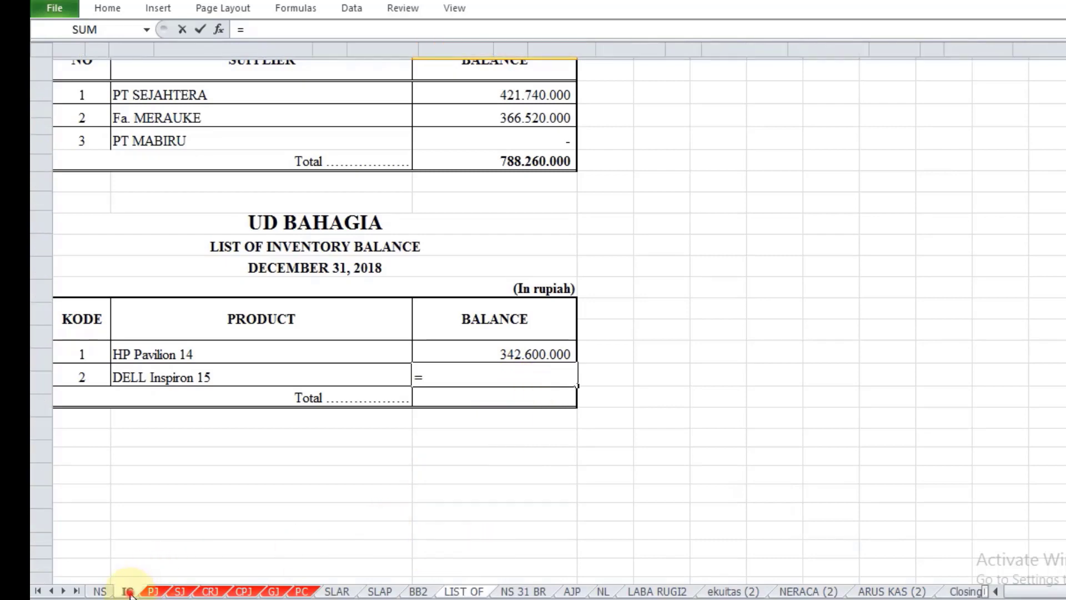
scroll(697, 500, down, 5)
scroll(700, 475, down, 8)
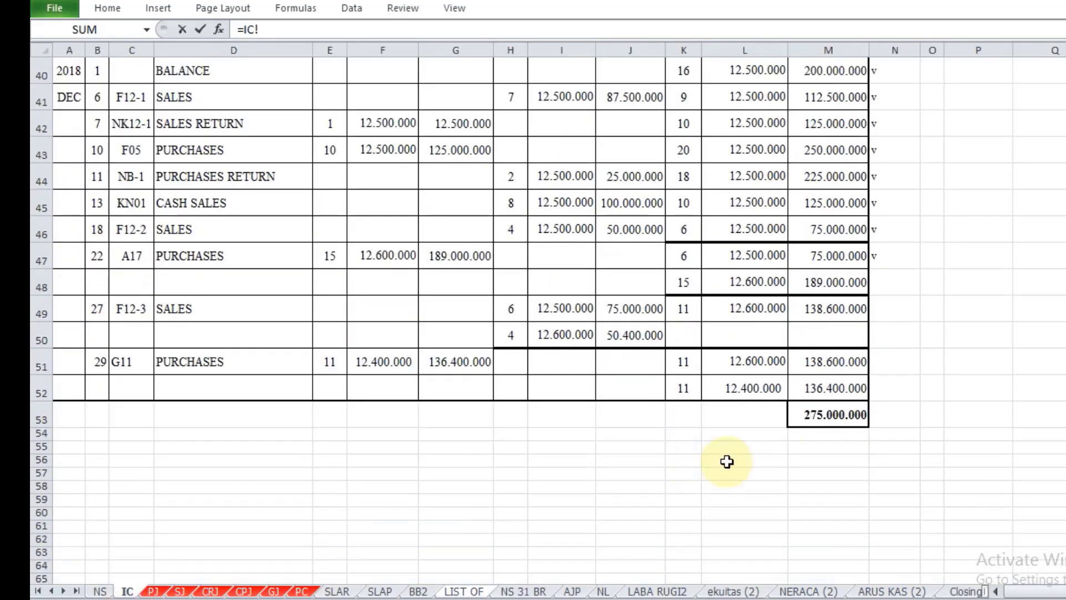
click(851, 417)
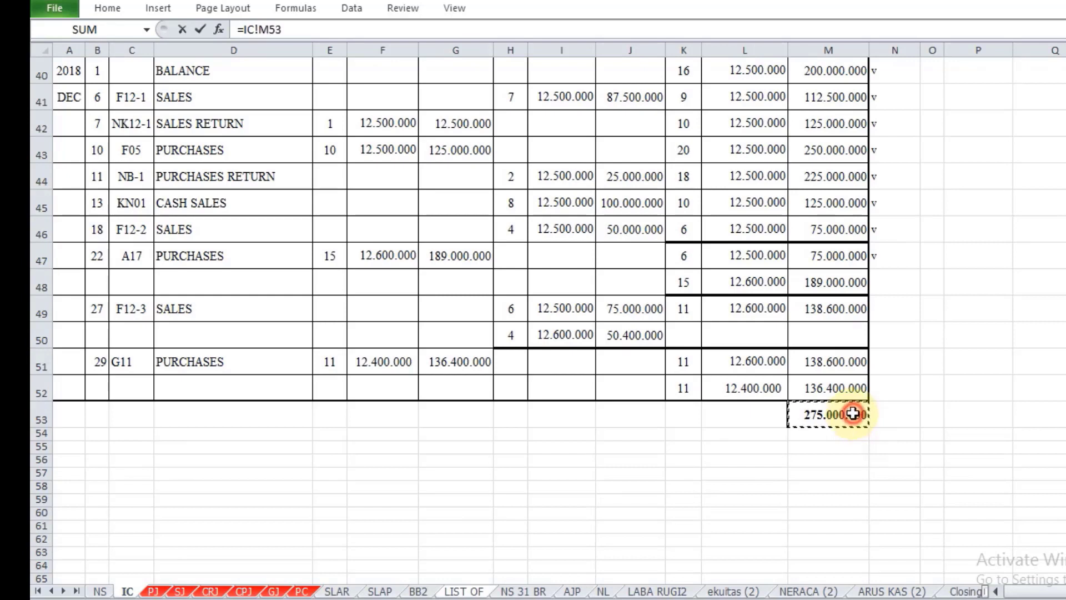
key(Return)
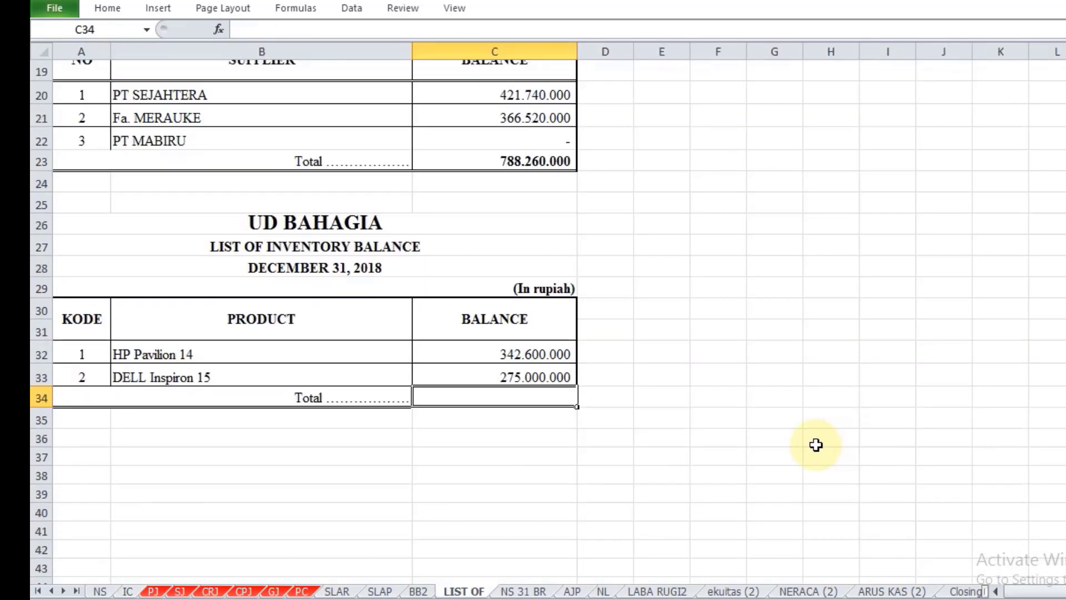
Step: Total the inventory balances in C34 with a SUM of C32:C33
text(=sum()
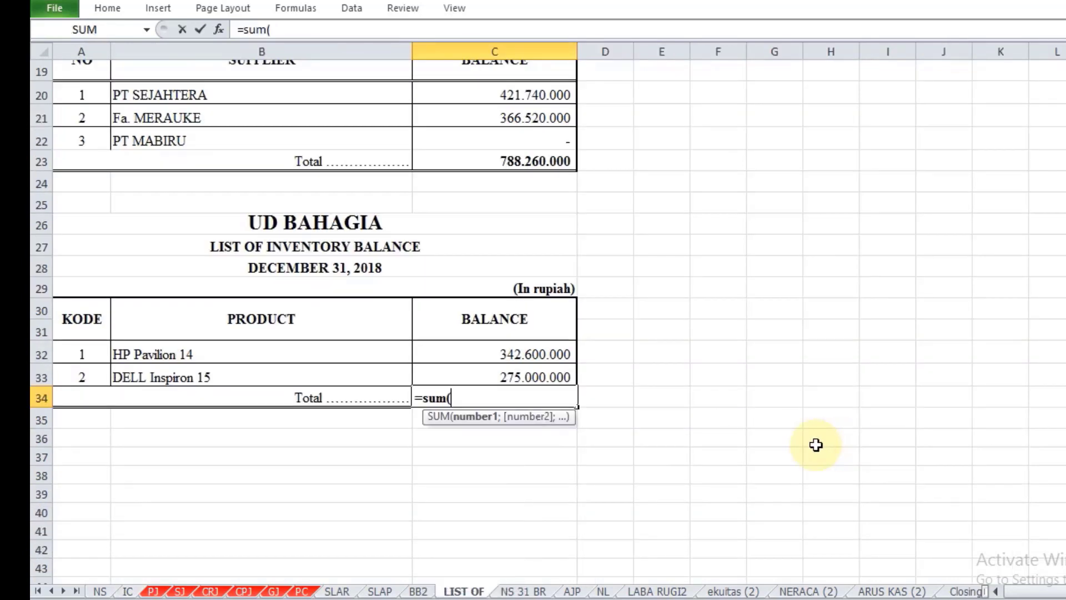
drag(555, 355, 557, 377)
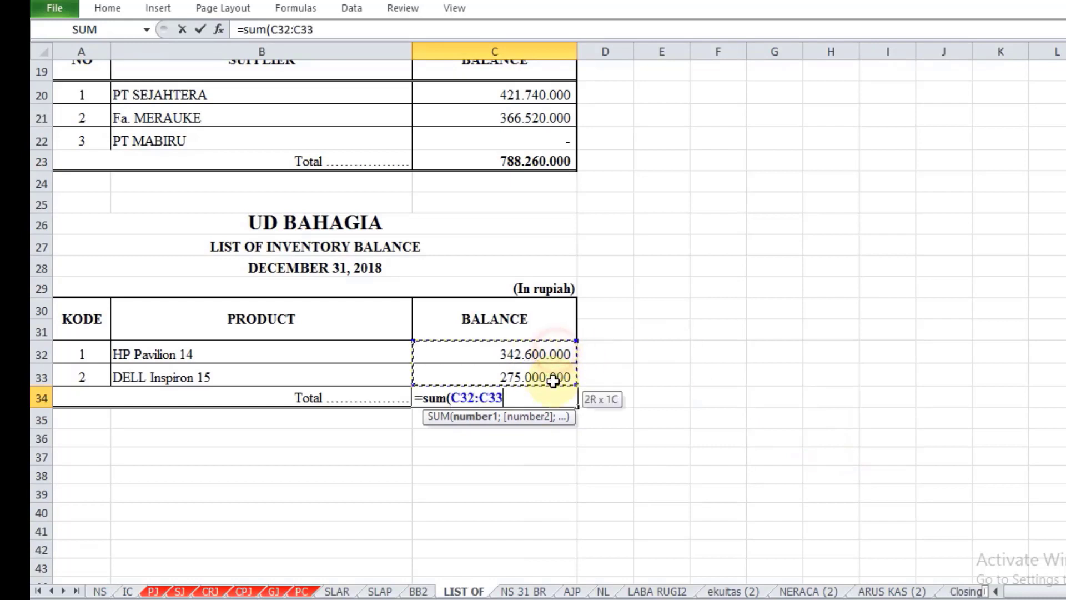
text())
key(Return)
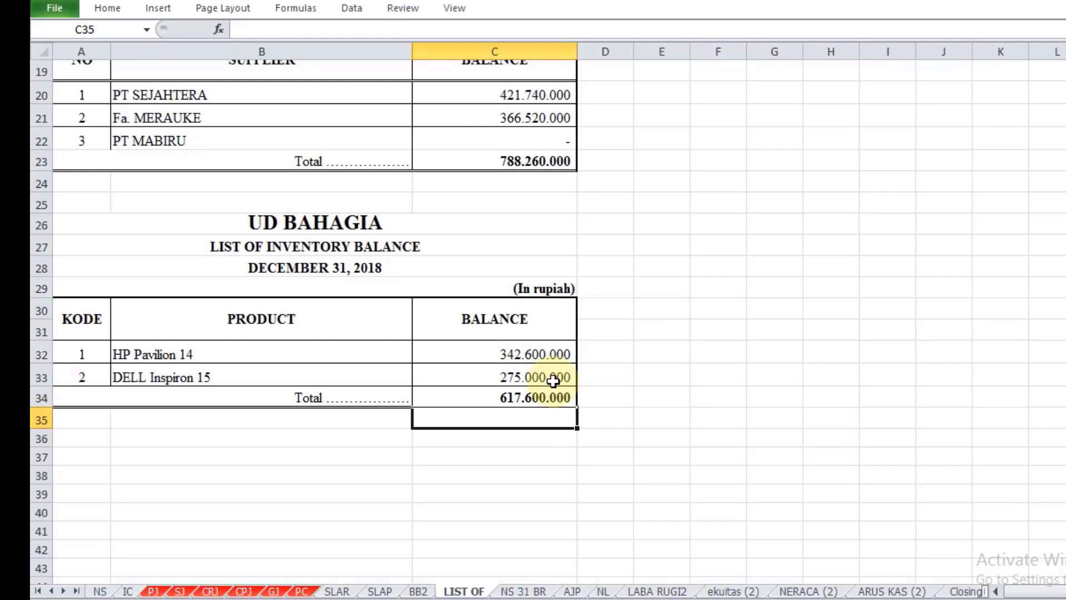
click(648, 388)
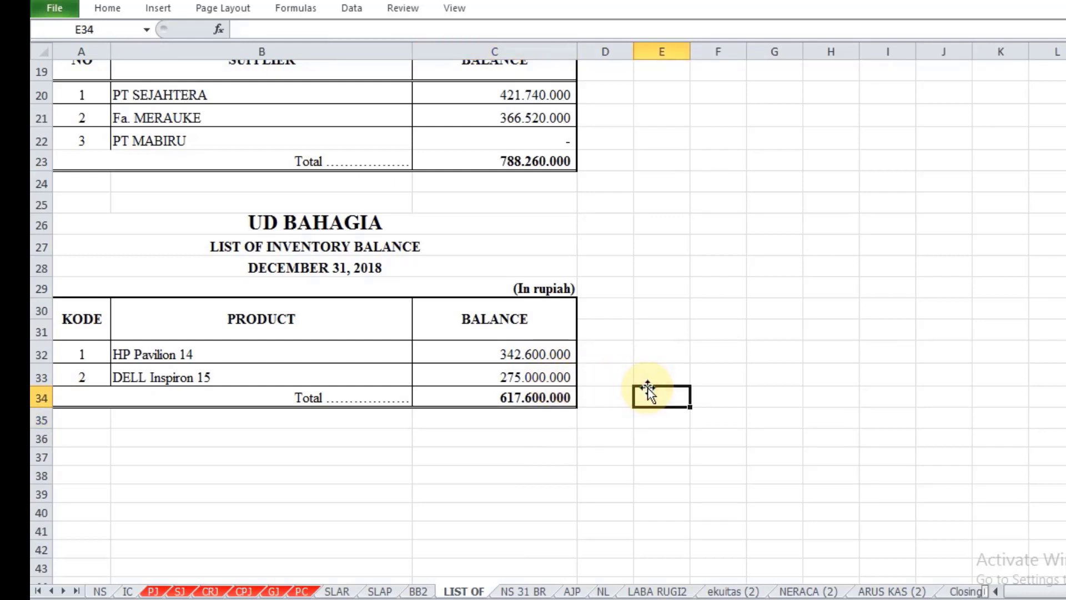